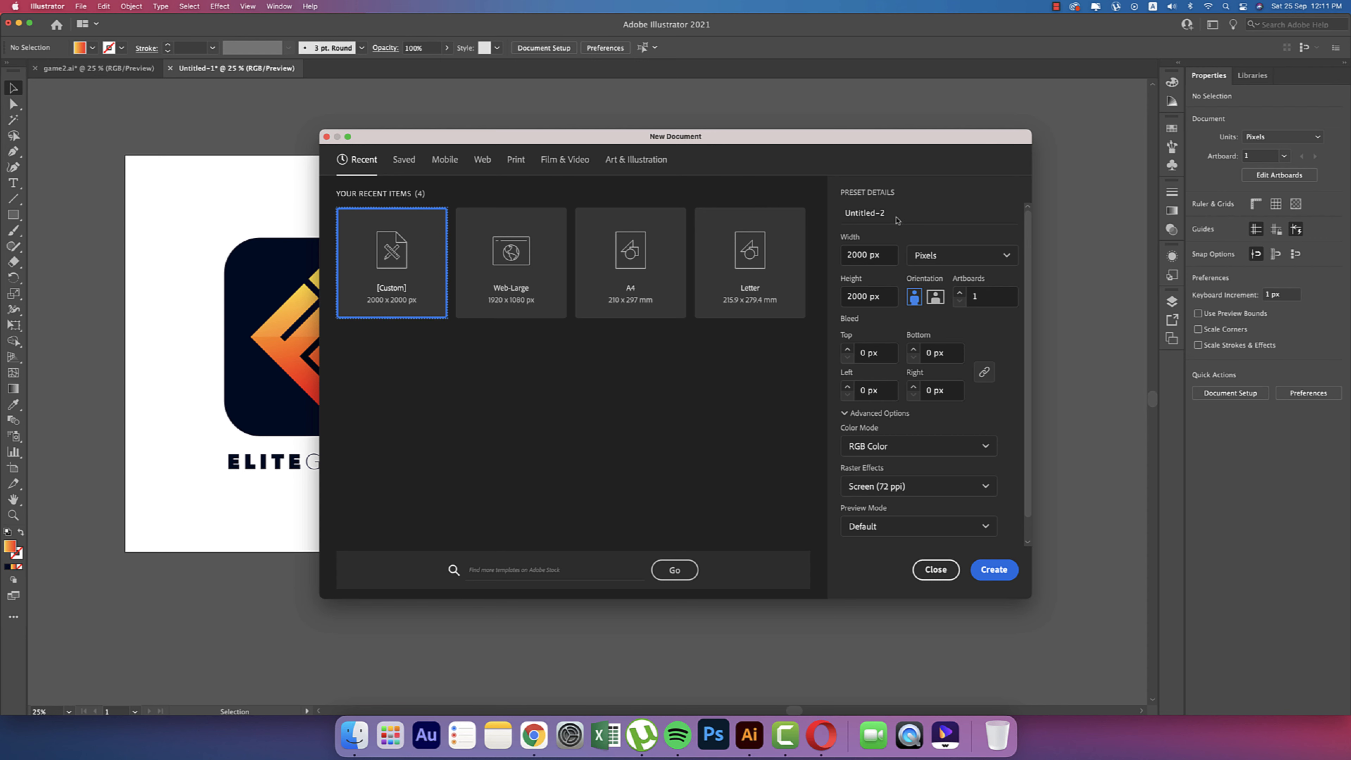
# Name the new 2000 × 2000 px document "game logo"
pyautogui.tripleClick(903, 216)
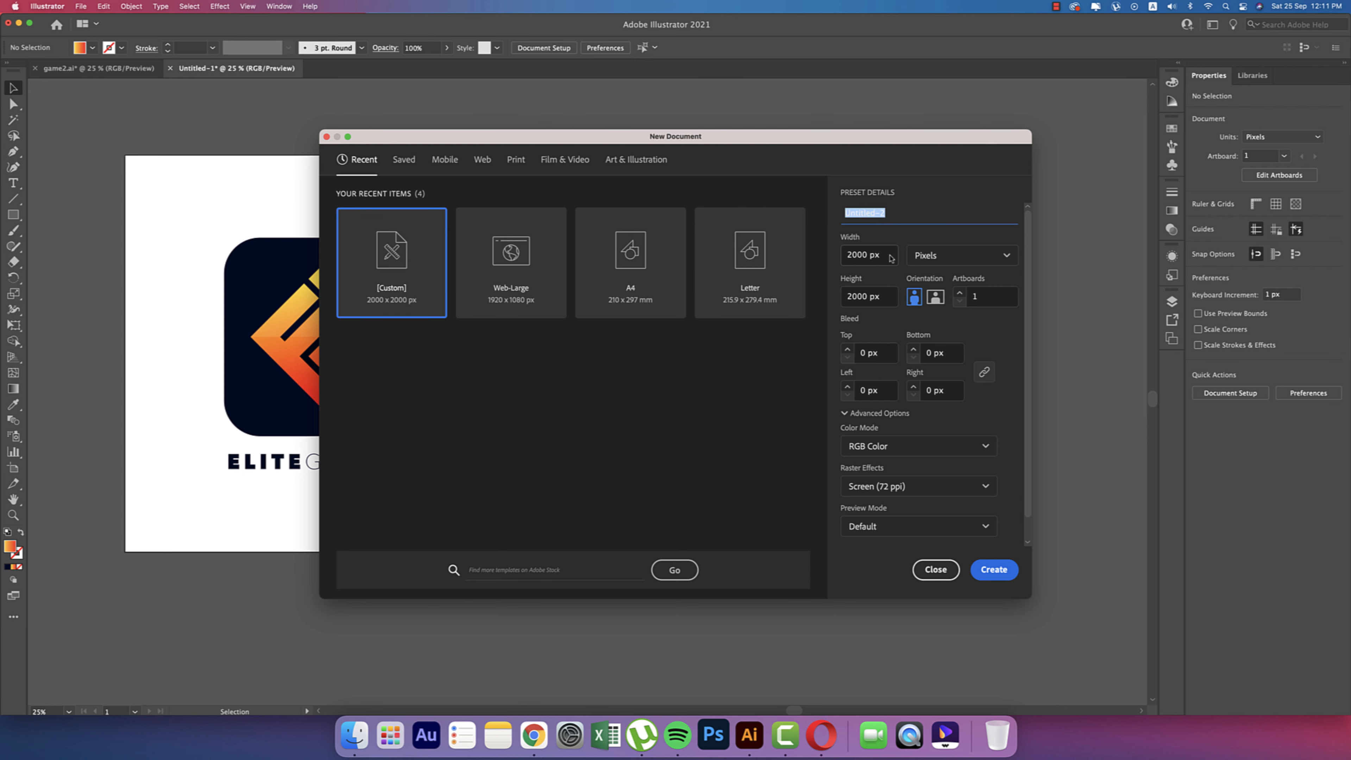
pyautogui.write('game logo')
pyautogui.click(921, 446)
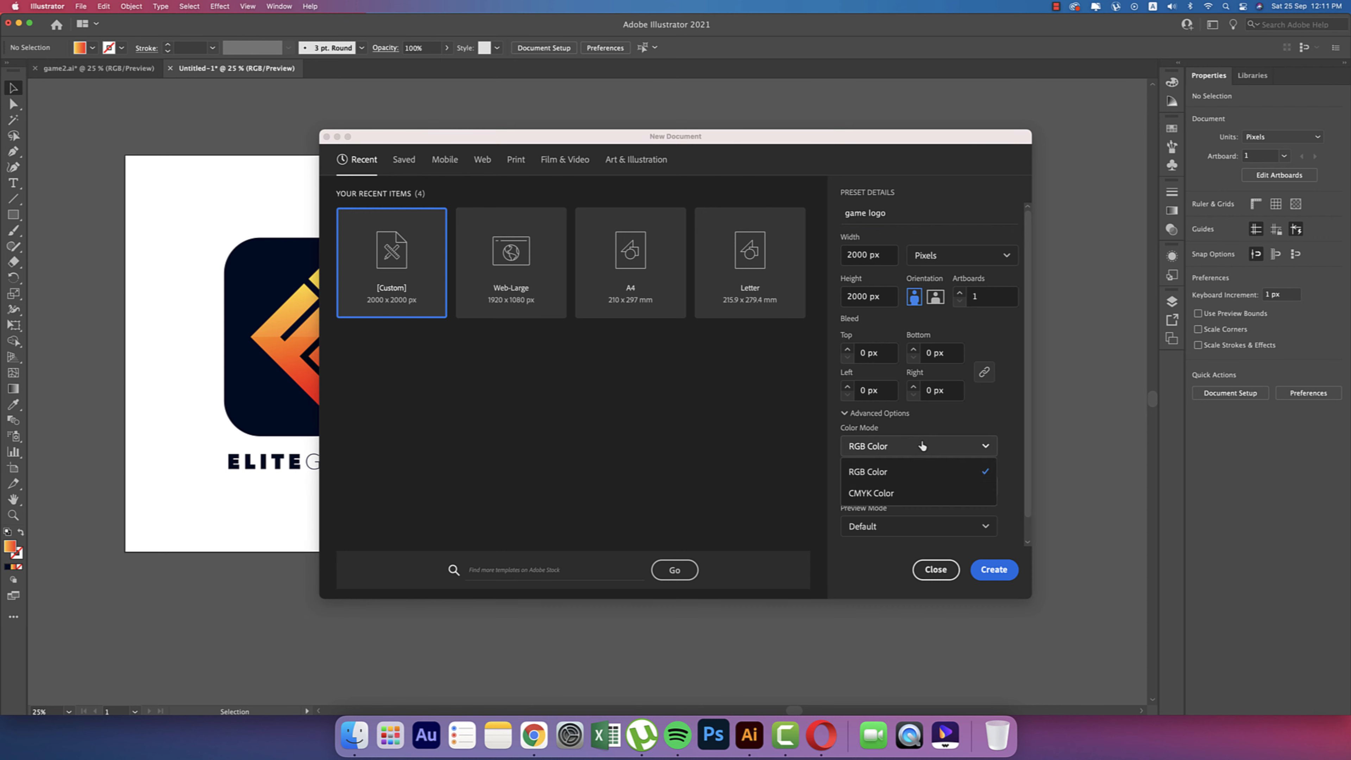
pyautogui.click(882, 499)
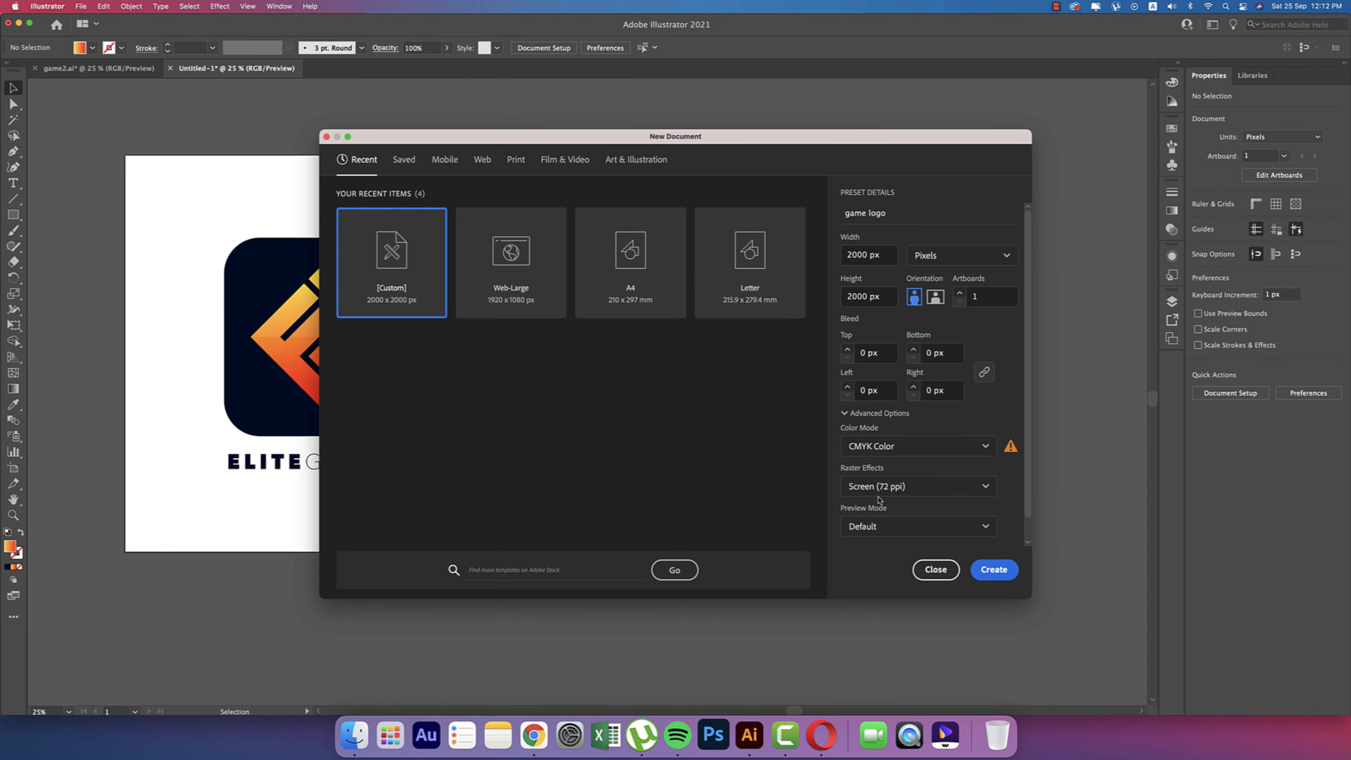
pyautogui.click(893, 456)
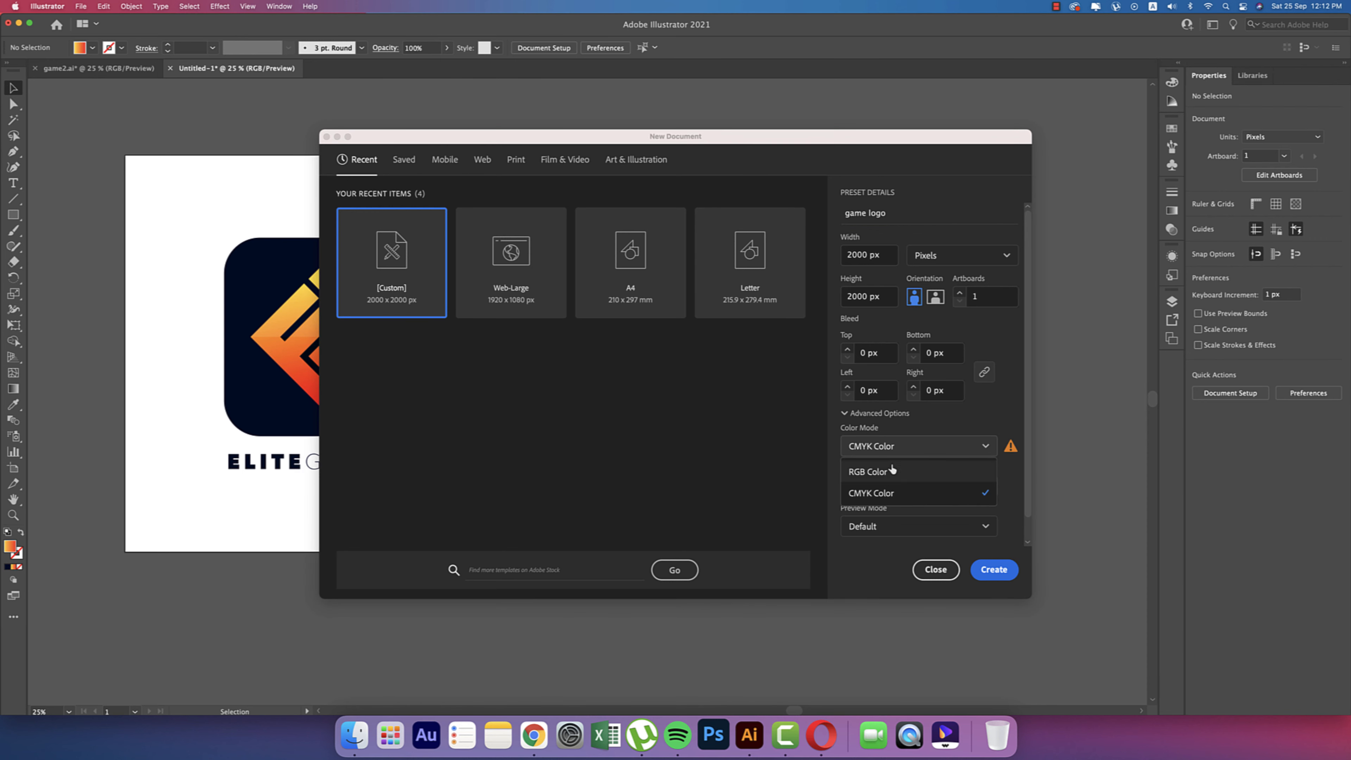
pyautogui.click(892, 471)
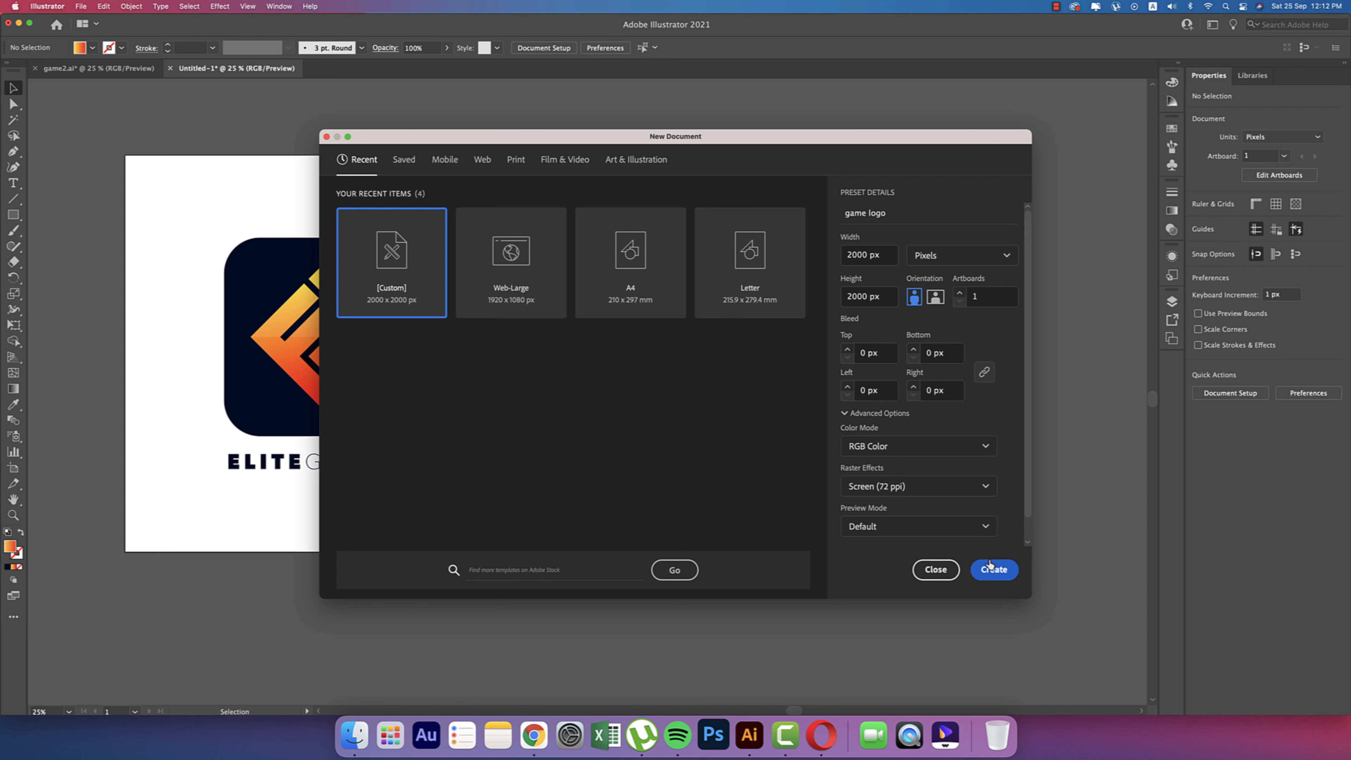
# Set the raster effects to High (300 ppi) and create the document
pyautogui.click(895, 491)
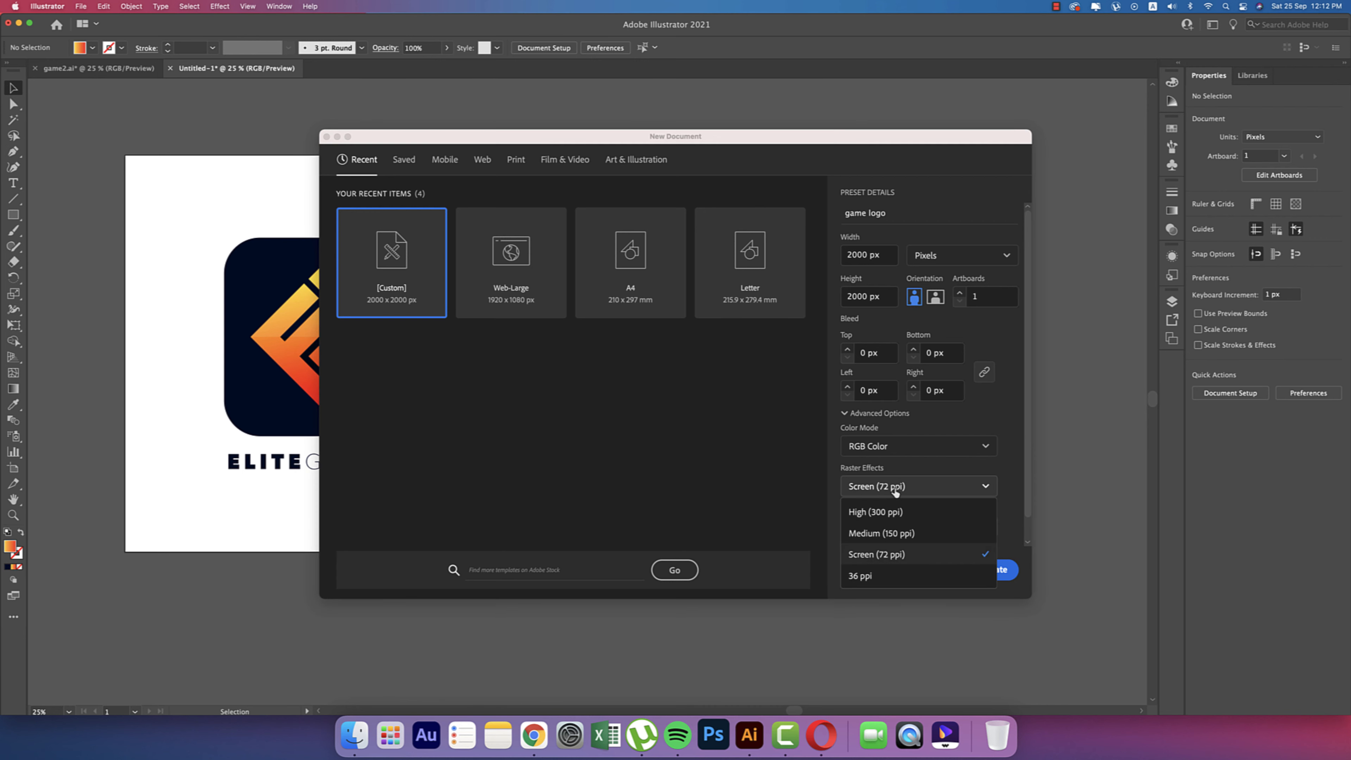
pyautogui.click(903, 516)
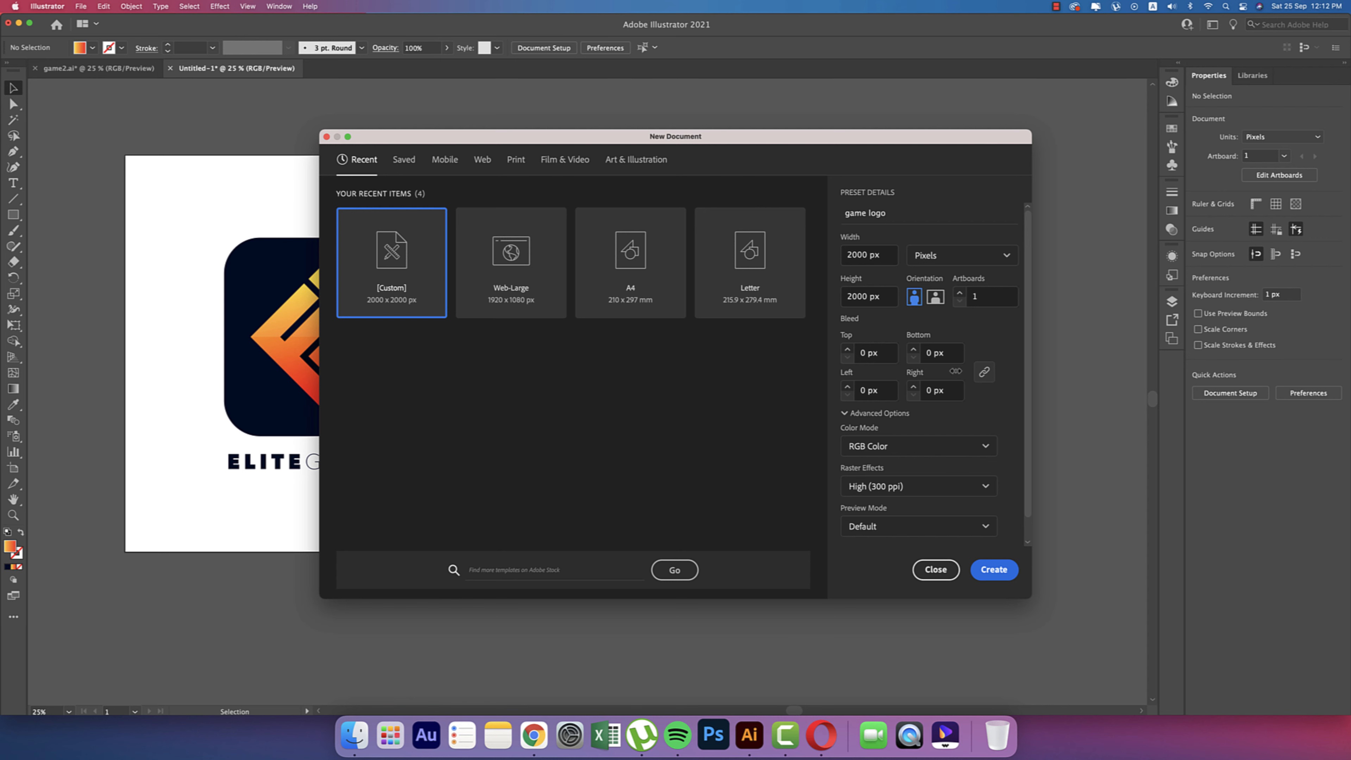
pyautogui.click(984, 374)
pyautogui.click(1000, 569)
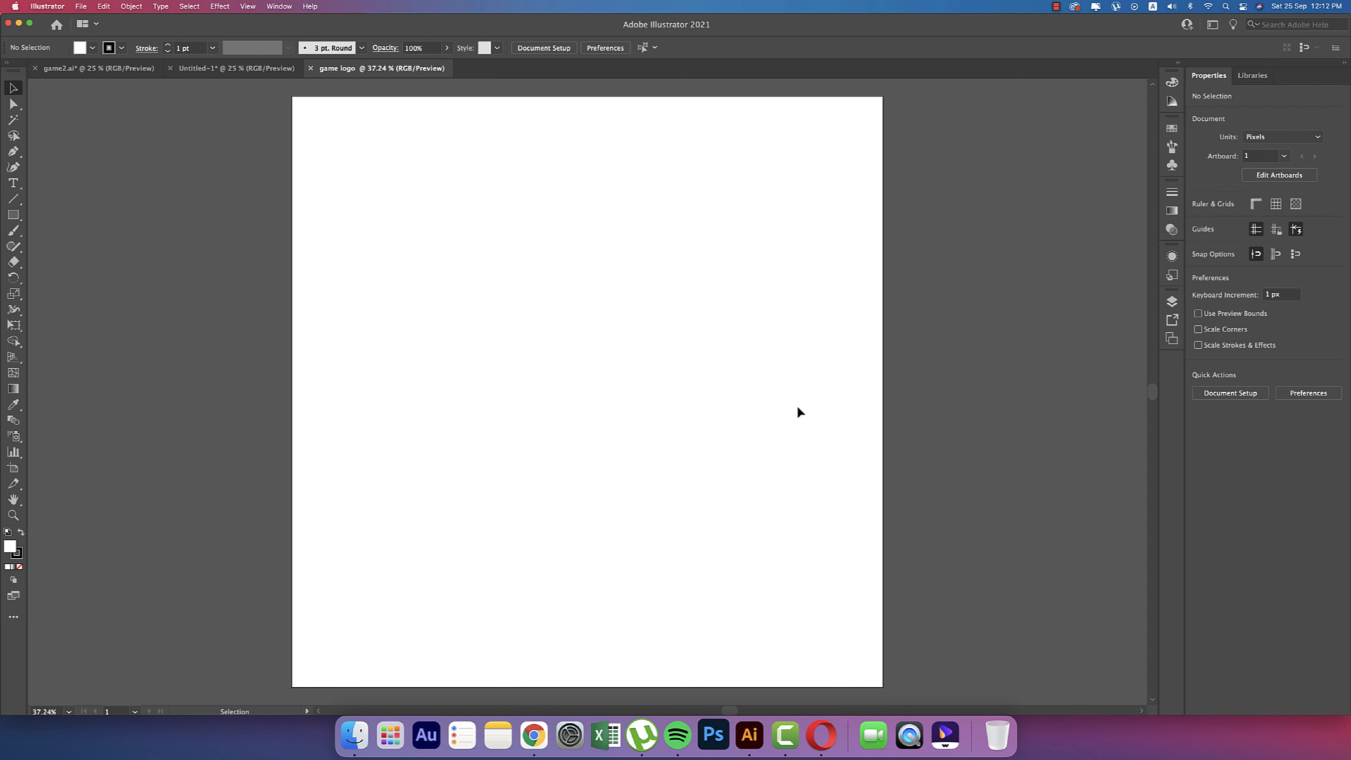
# Draw a vertical line about 1446 px long on the artboard's left side and duplicate it about 71 px to the right
pyautogui.click(15, 204)
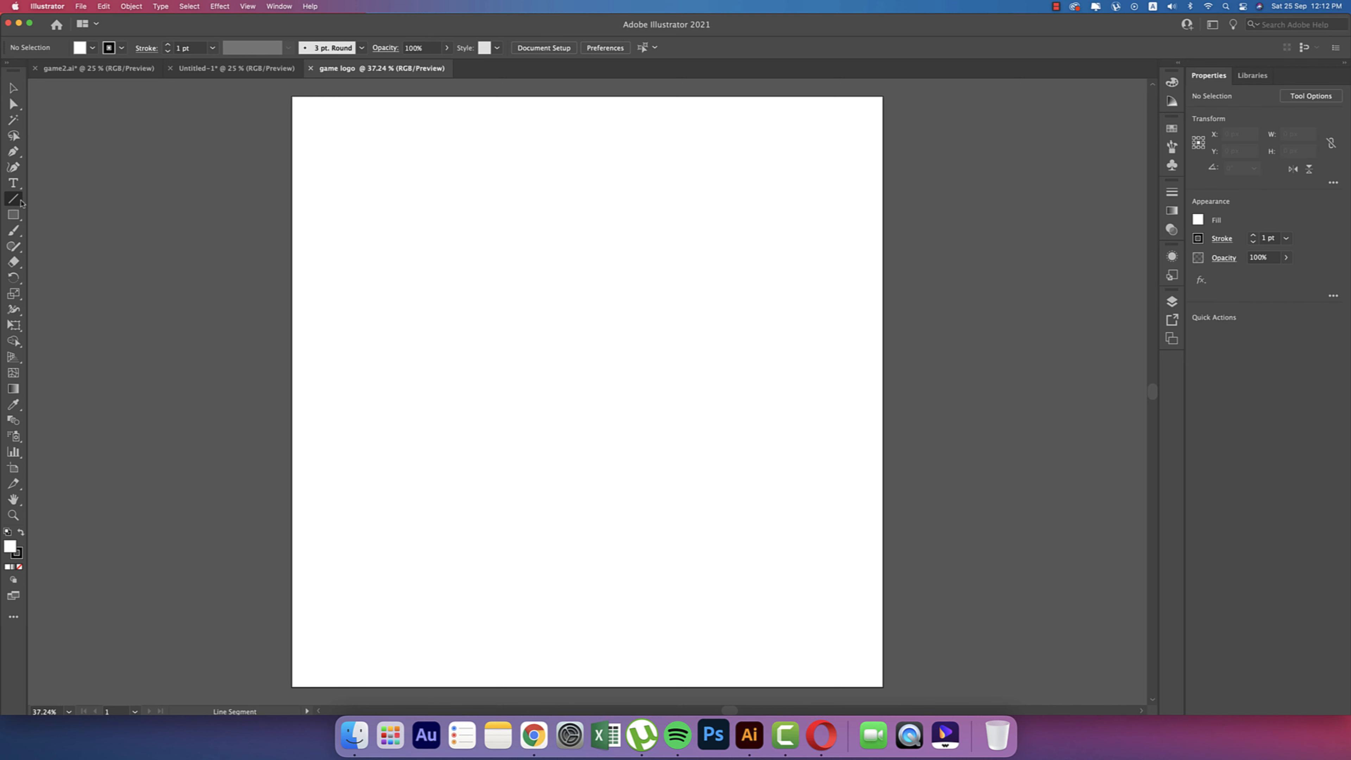
pyautogui.click(45, 200)
pyautogui.moveTo(398, 191); pyautogui.dragTo(407, 618)
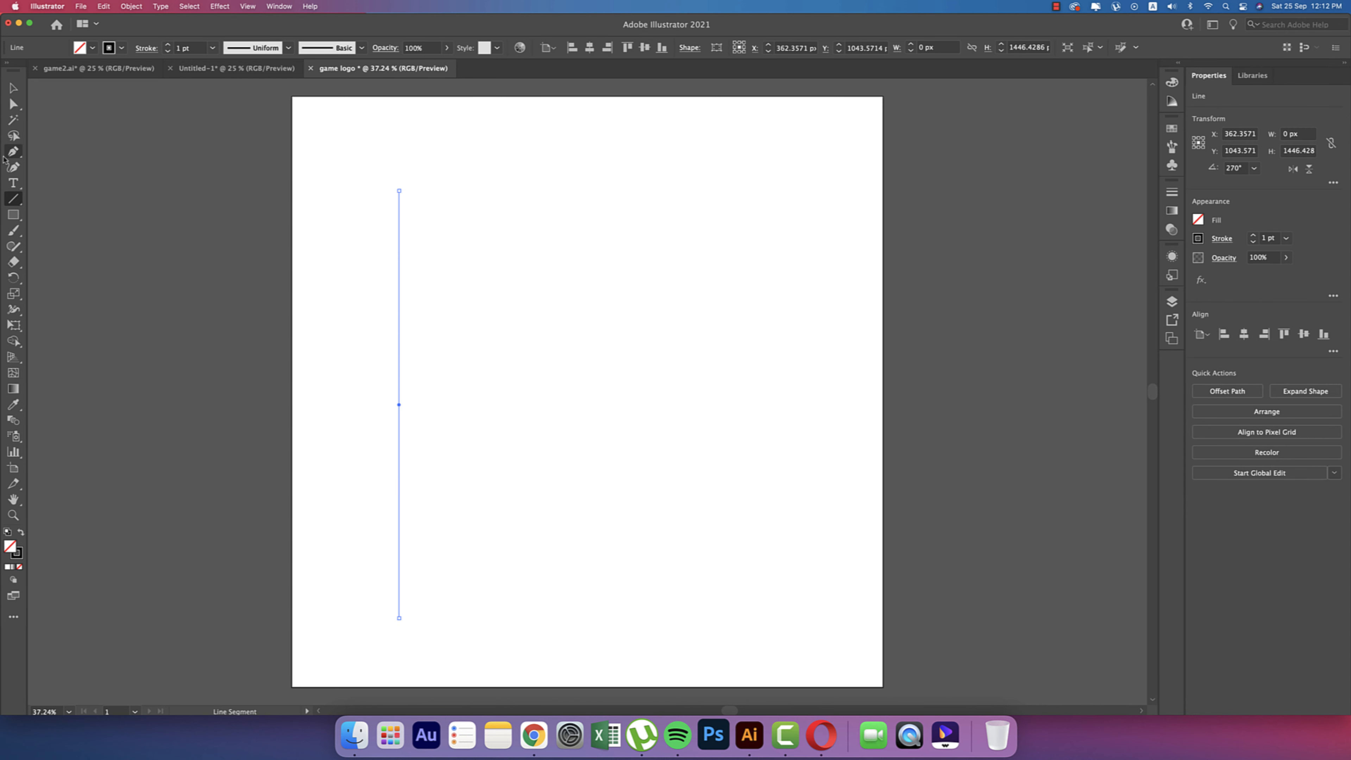
pyautogui.click(13, 88)
pyautogui.moveTo(399, 375); pyautogui.dragTo(421, 379)
pyautogui.press('shift')
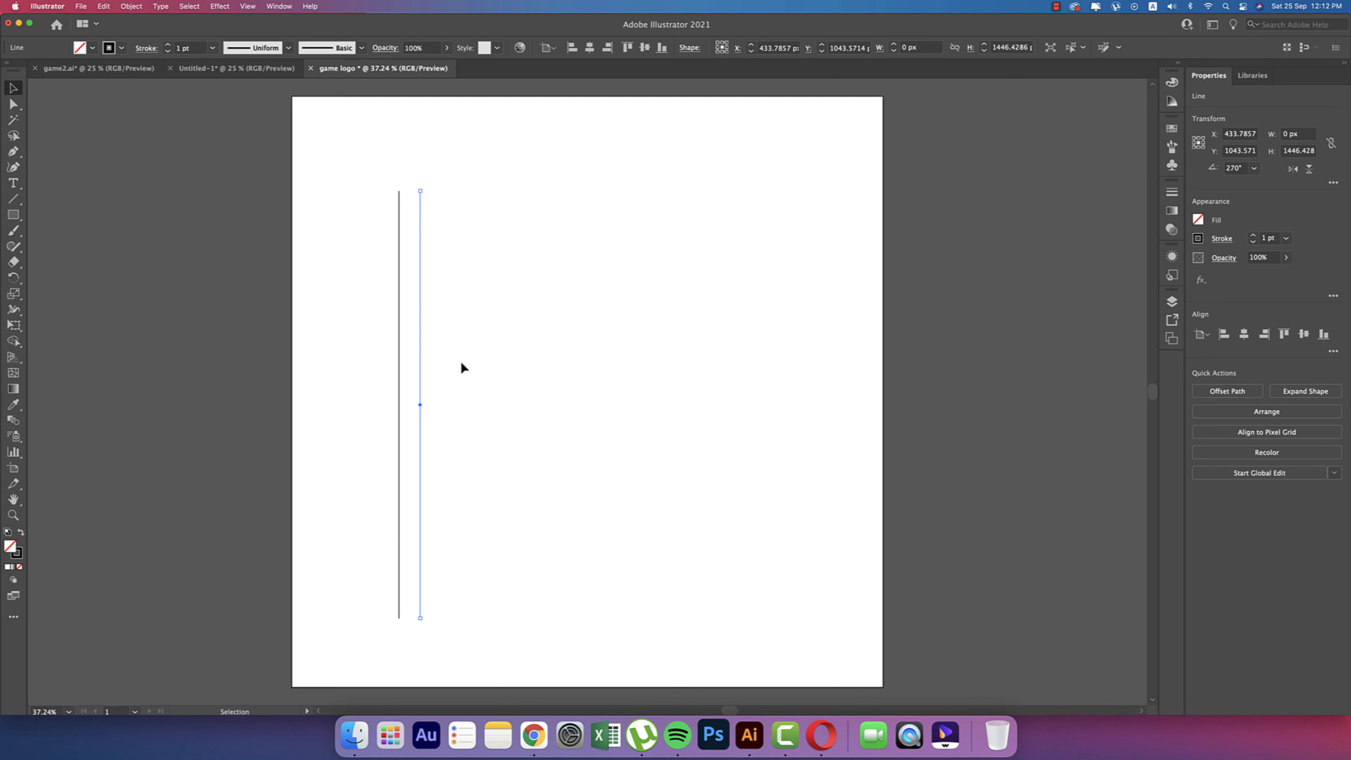
# Draw a square about 184 px wide near the artboard's top centre, with a black fill and no stroke
pyautogui.click(14, 201)
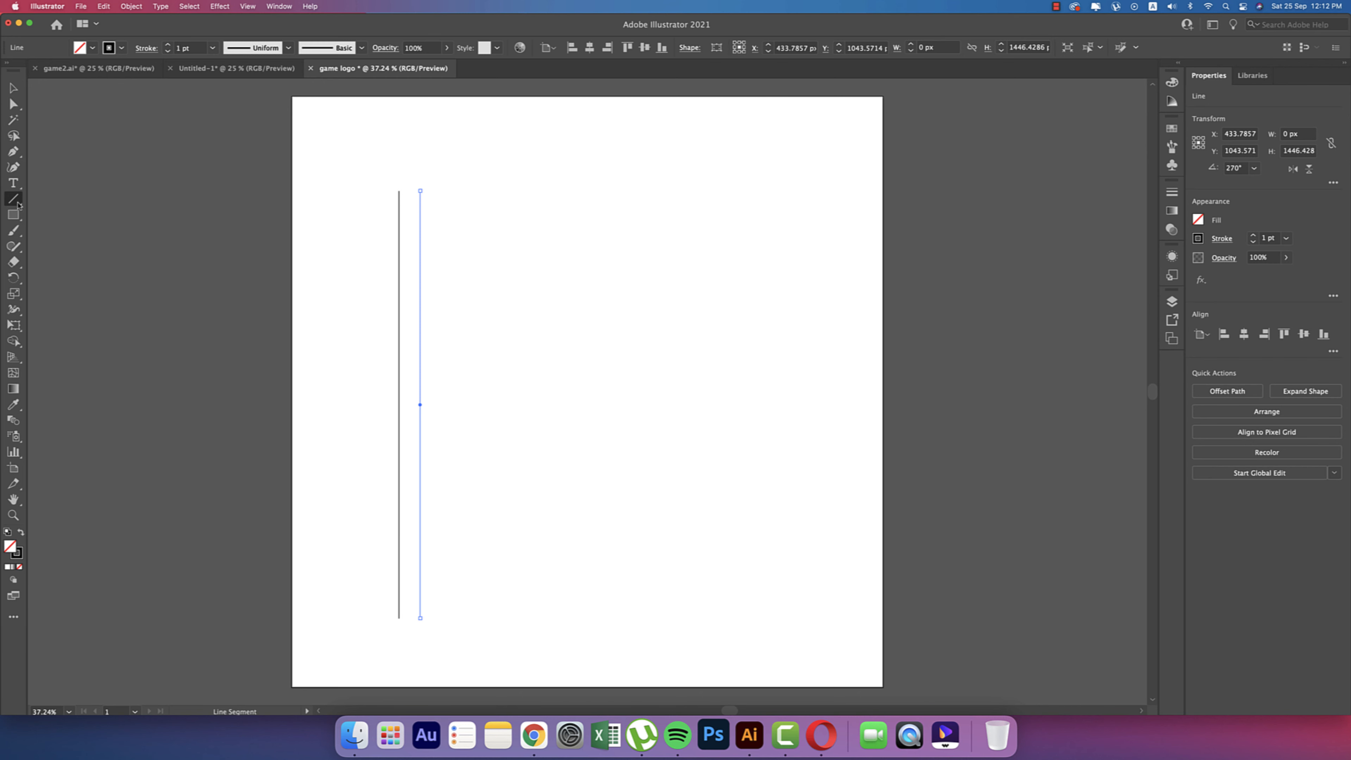
pyautogui.click(13, 215)
pyautogui.press('shift')
pyautogui.moveTo(571, 184); pyautogui.dragTo(625, 238)
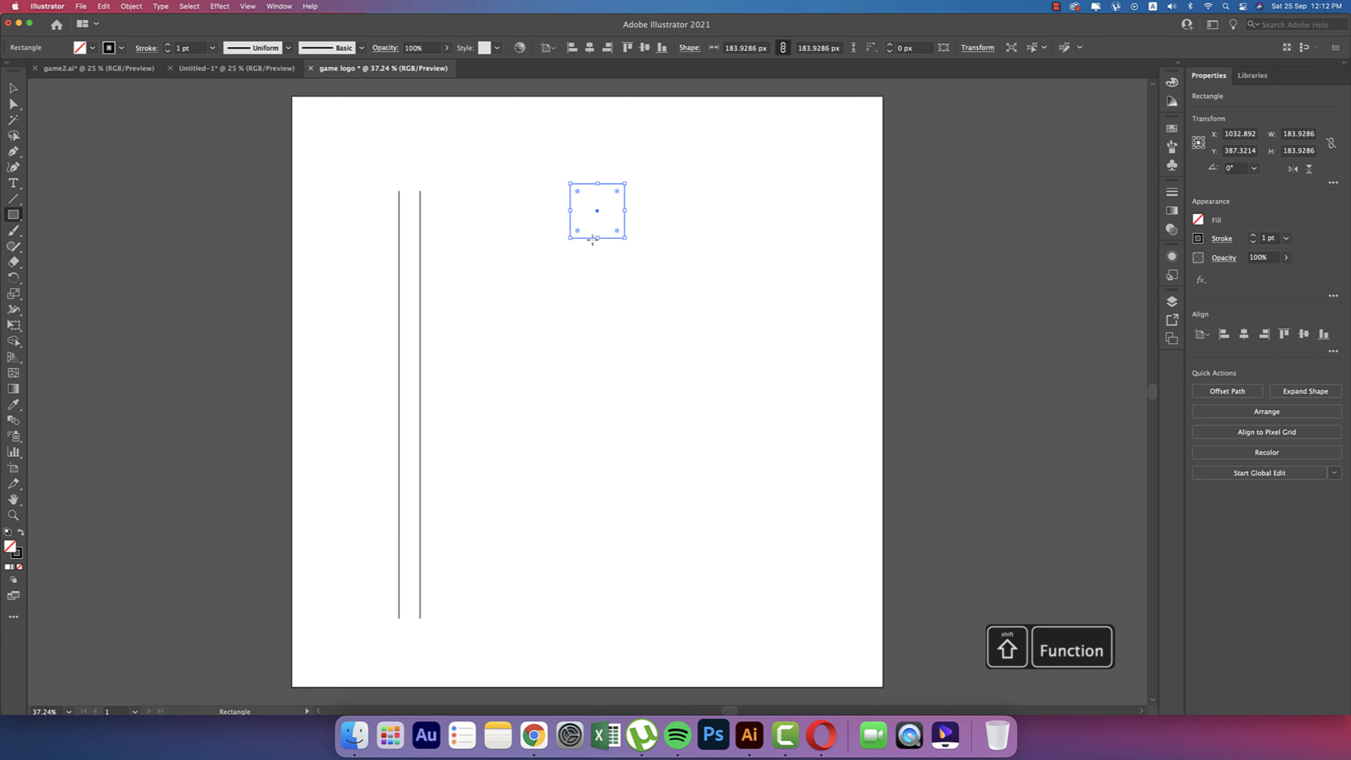
pyautogui.click(22, 533)
pyautogui.press('v')
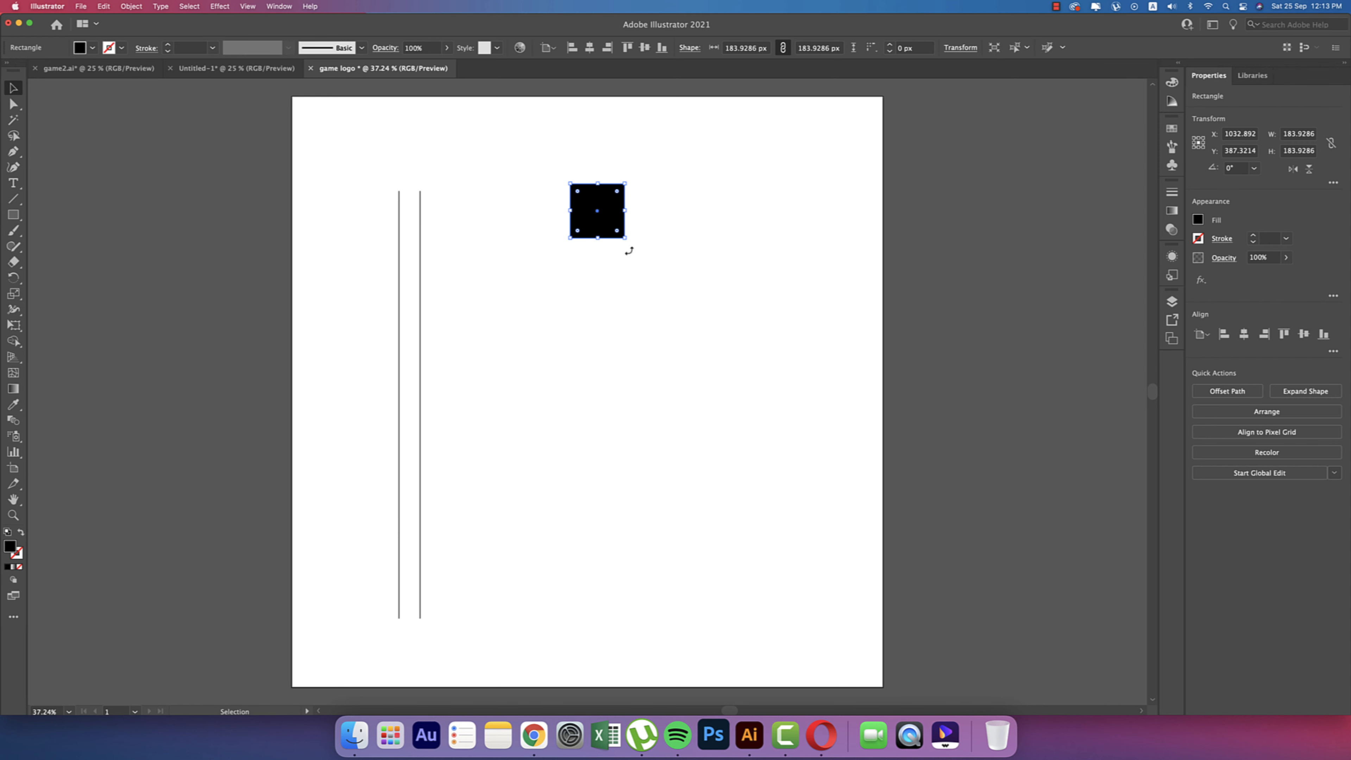
# Make copies of the black square beside and below it, and delete all the squares
pyautogui.moveTo(615, 227); pyautogui.dragTo(680, 227)
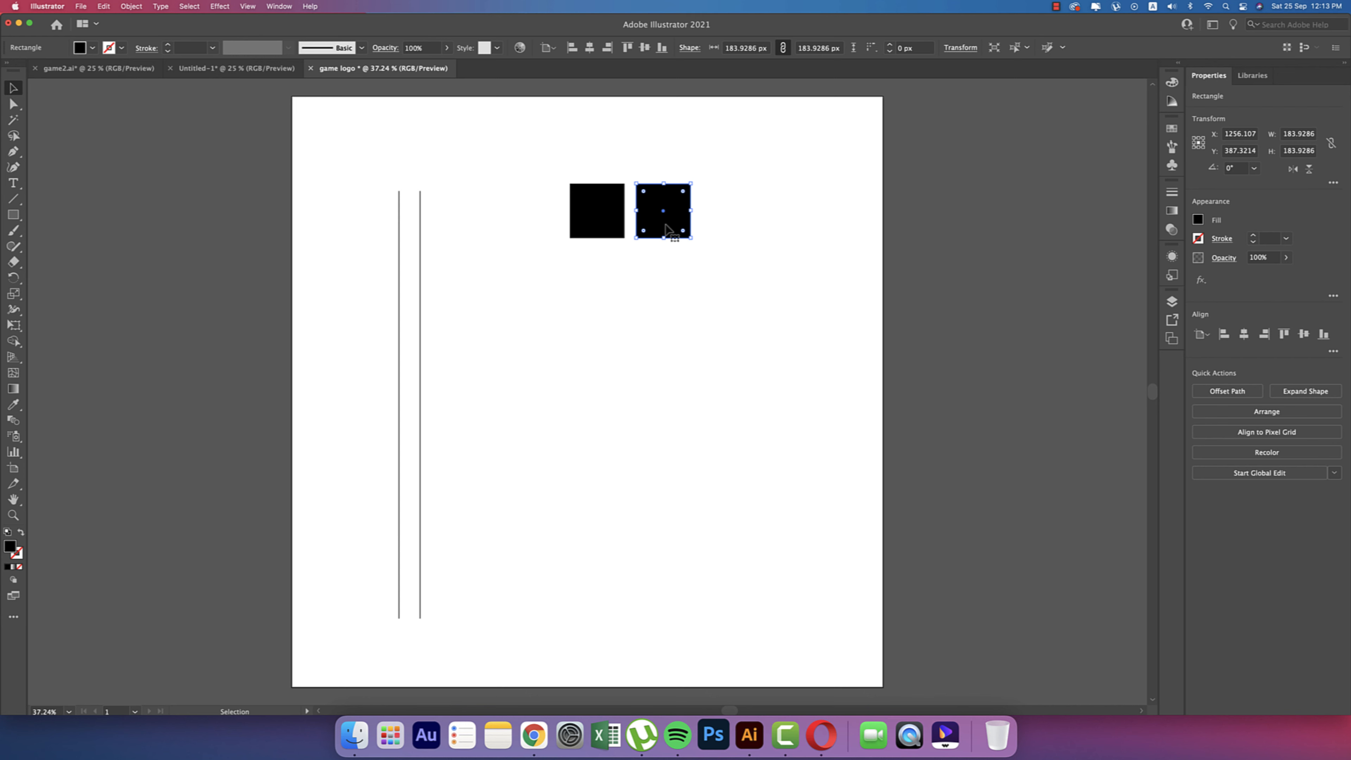
pyautogui.moveTo(666, 229); pyautogui.dragTo(606, 291)
pyautogui.click(648, 347)
pyautogui.moveTo(564, 162); pyautogui.dragTo(687, 341)
pyautogui.press('Delete')
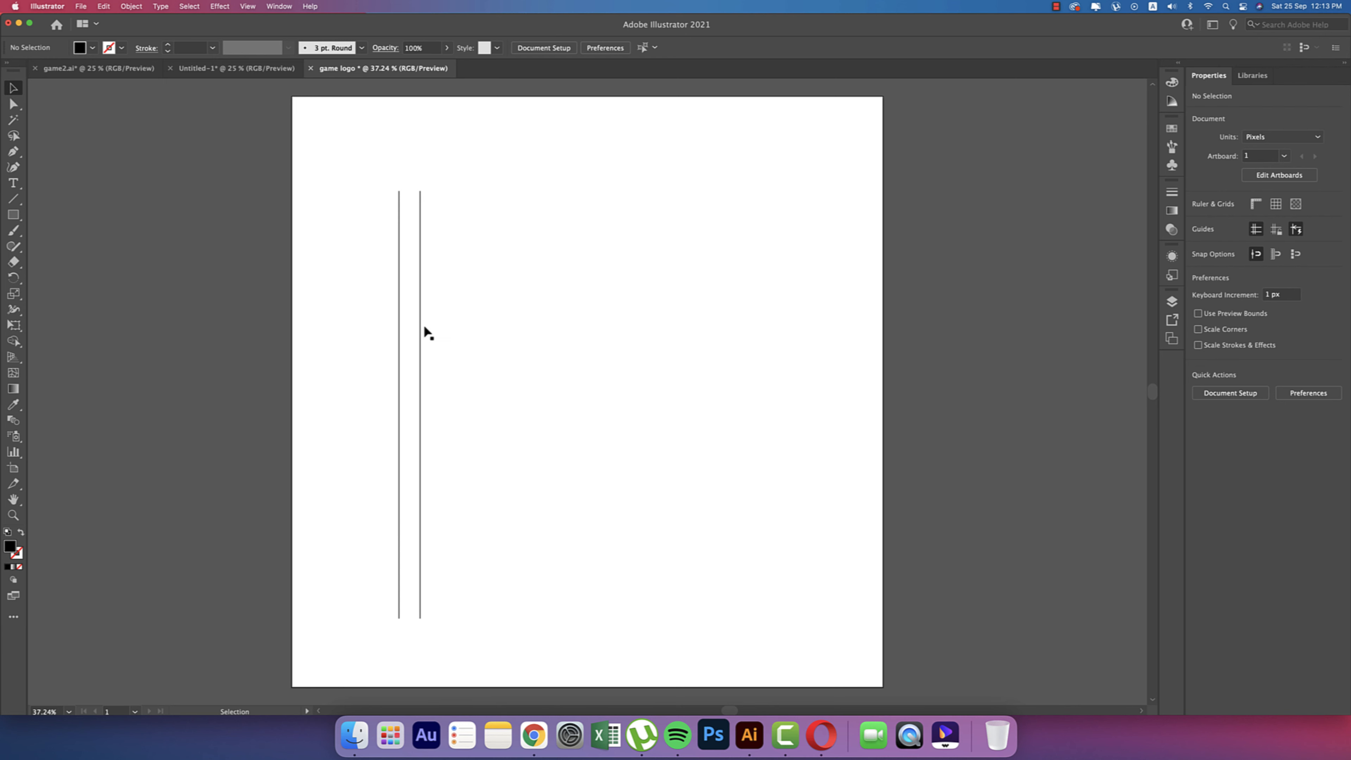
# Group three vertical lines and duplicate the group about 98 px to the right
pyautogui.moveTo(419, 326); pyautogui.dragTo(458, 368)
pyautogui.press('super+g')
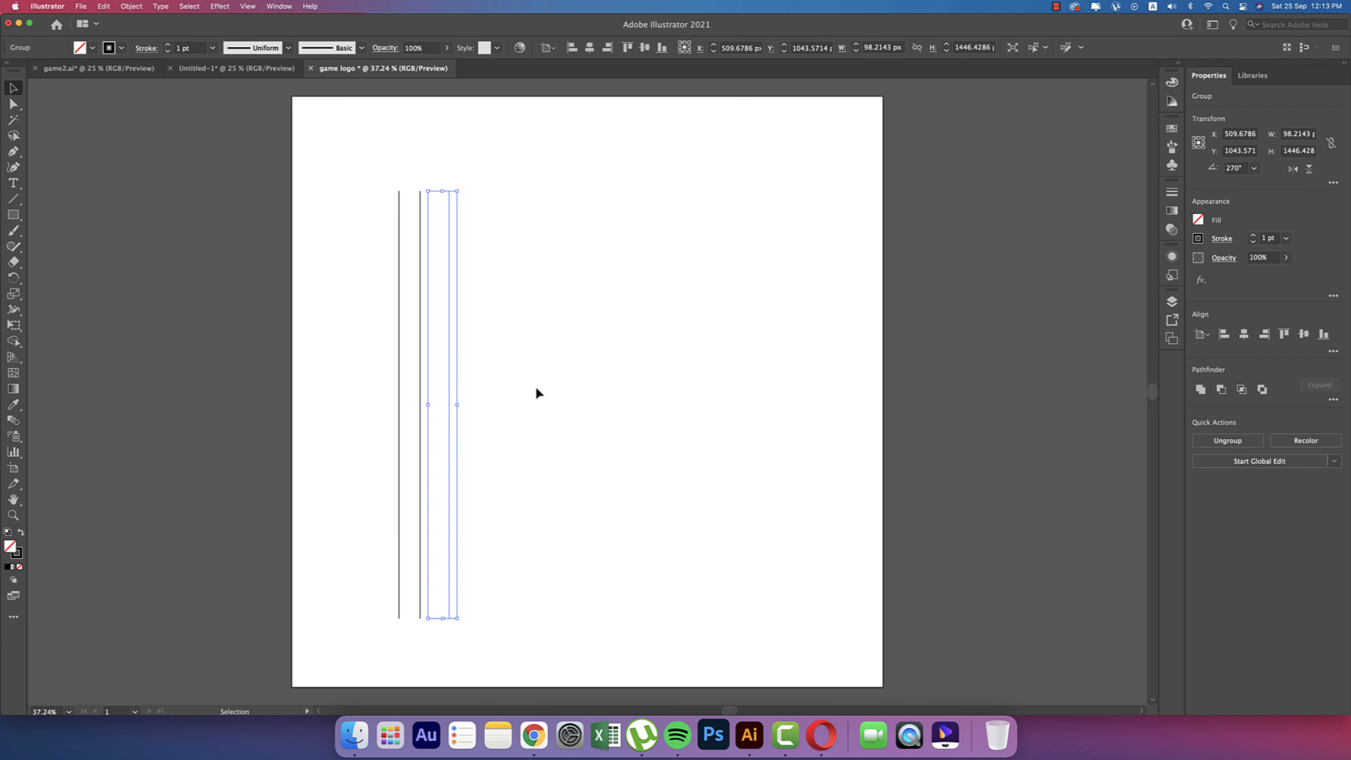
pyautogui.moveTo(372, 406); pyautogui.dragTo(373, 405)
pyautogui.click(524, 449)
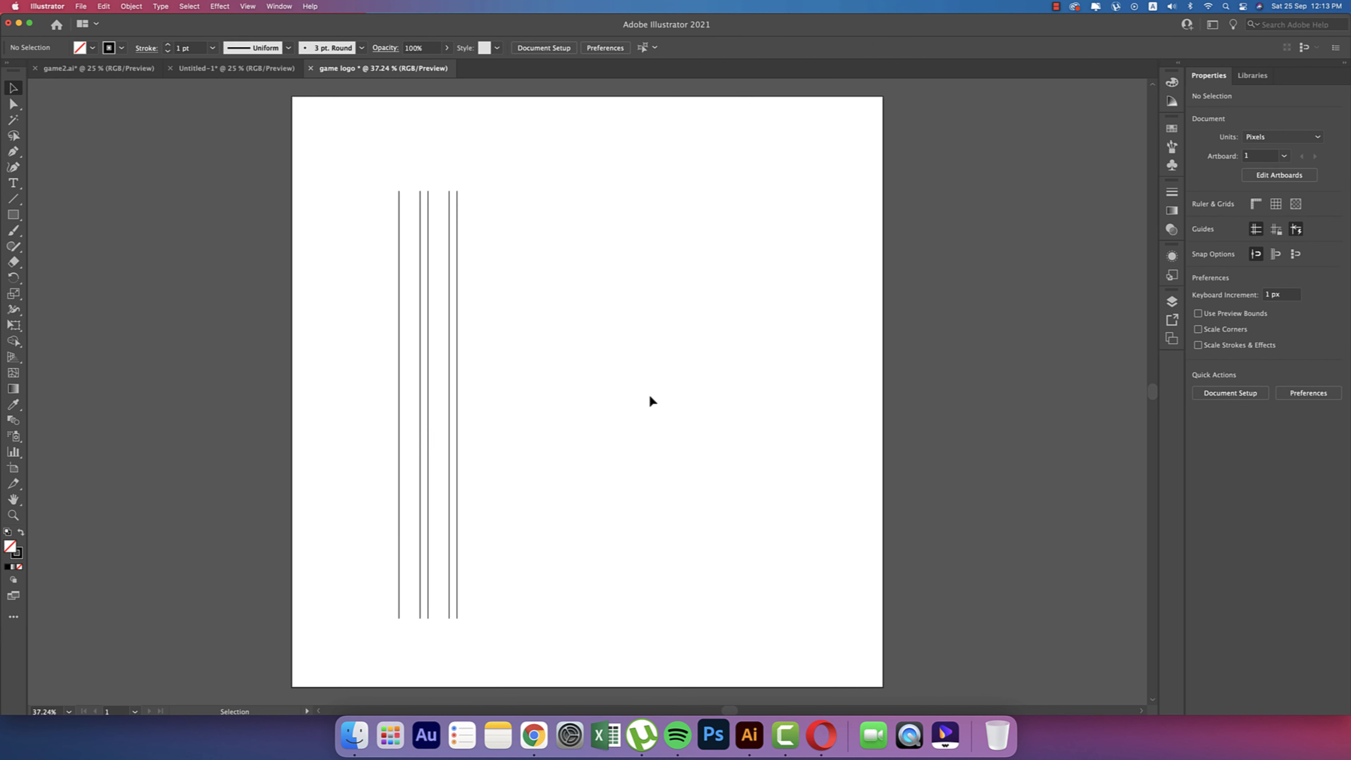
# Try to repeat the last duplication of the line group
pyautogui.press('a')
pyautogui.press('super+d')
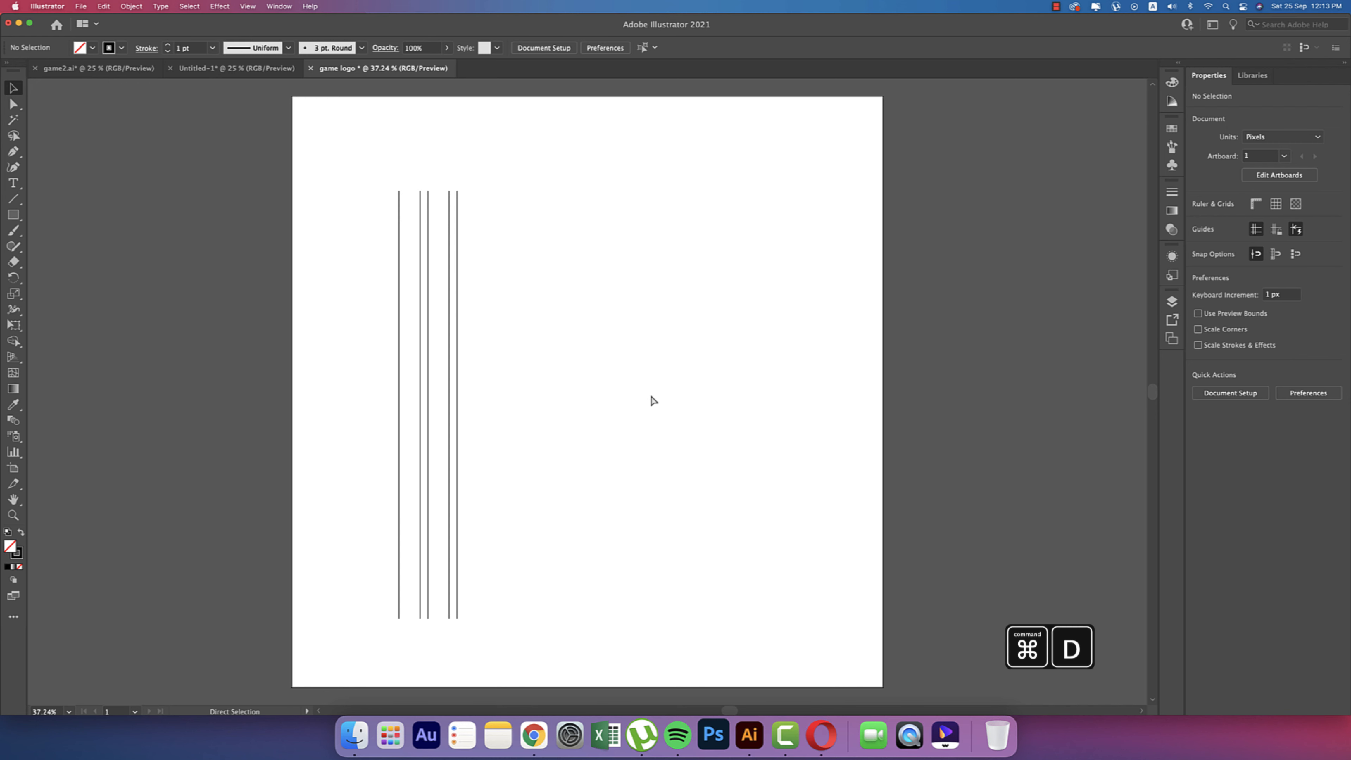
pyautogui.click(459, 380)
pyautogui.click(658, 292)
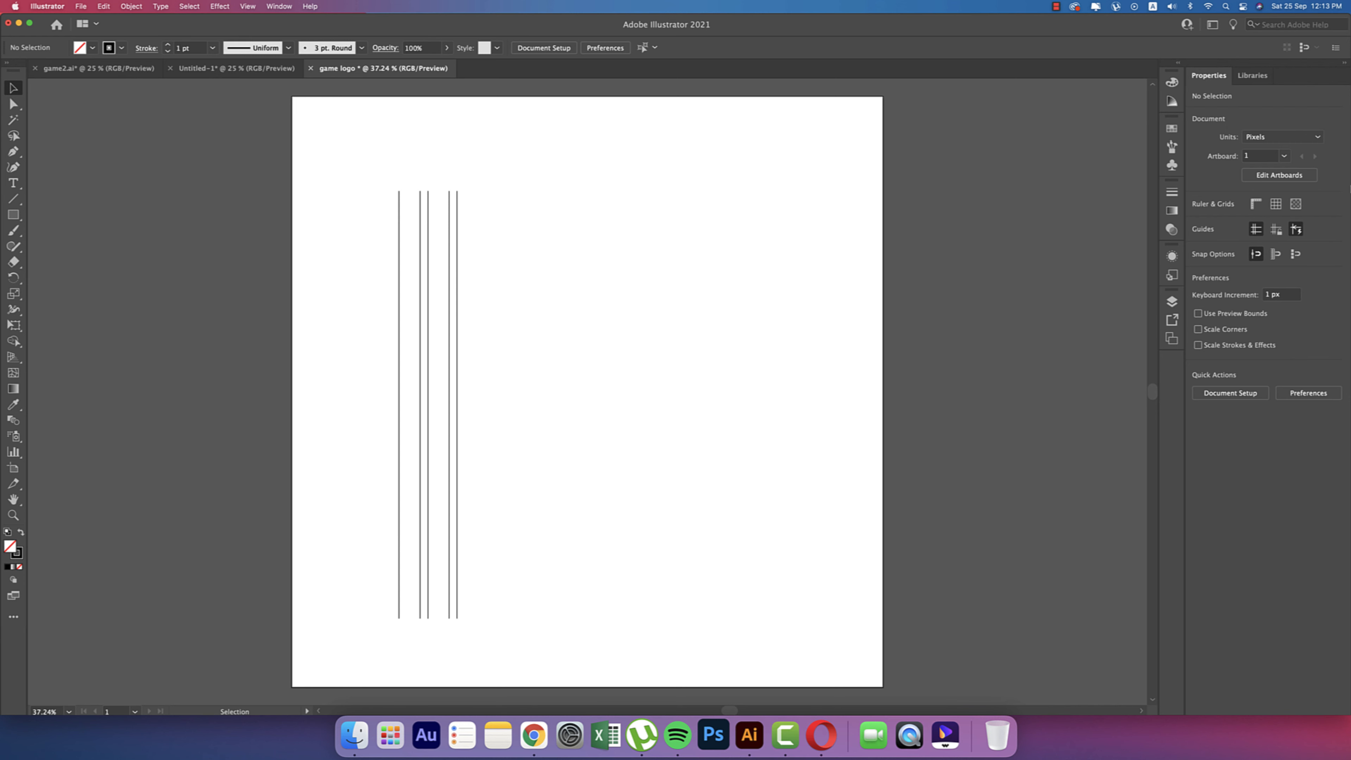
# Check which workspace is active and whether Smart Guides are enabled
pyautogui.click(1212, 24)
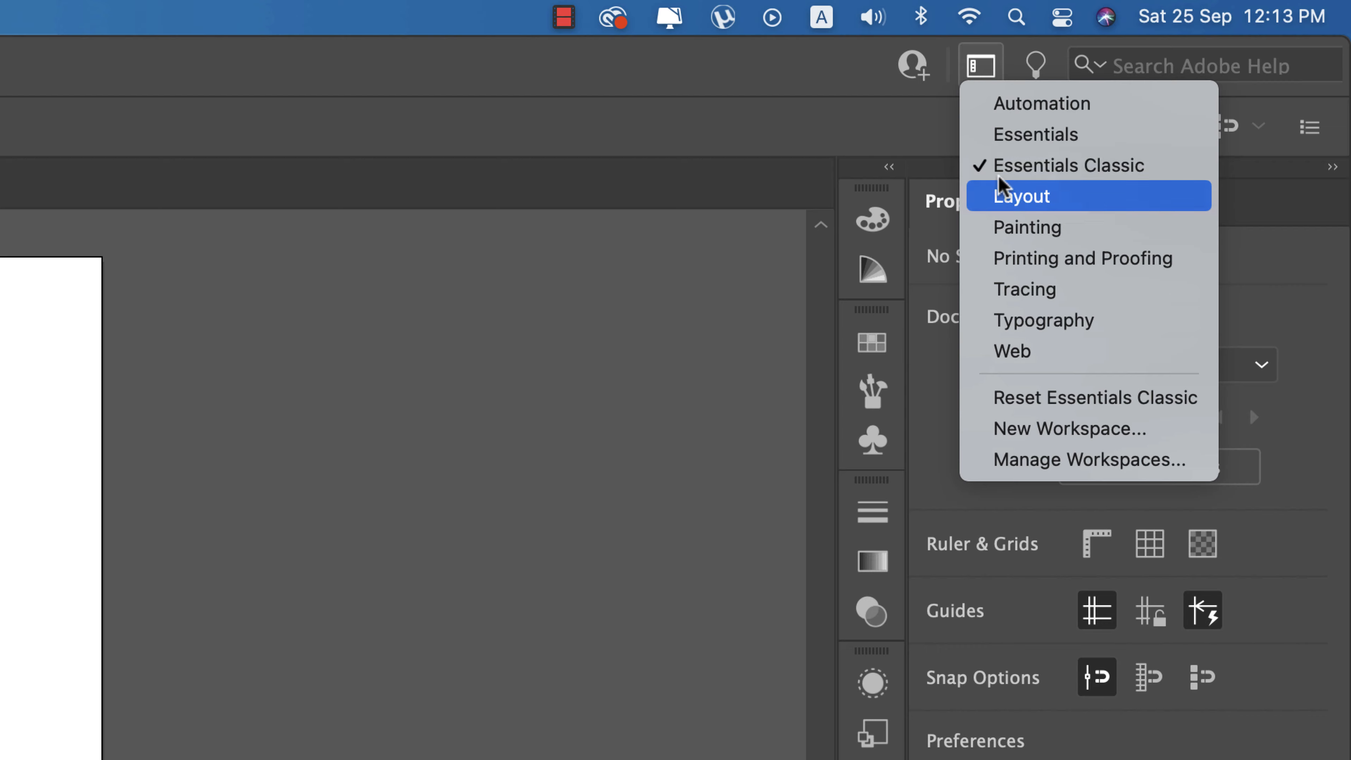
pyautogui.click(998, 196)
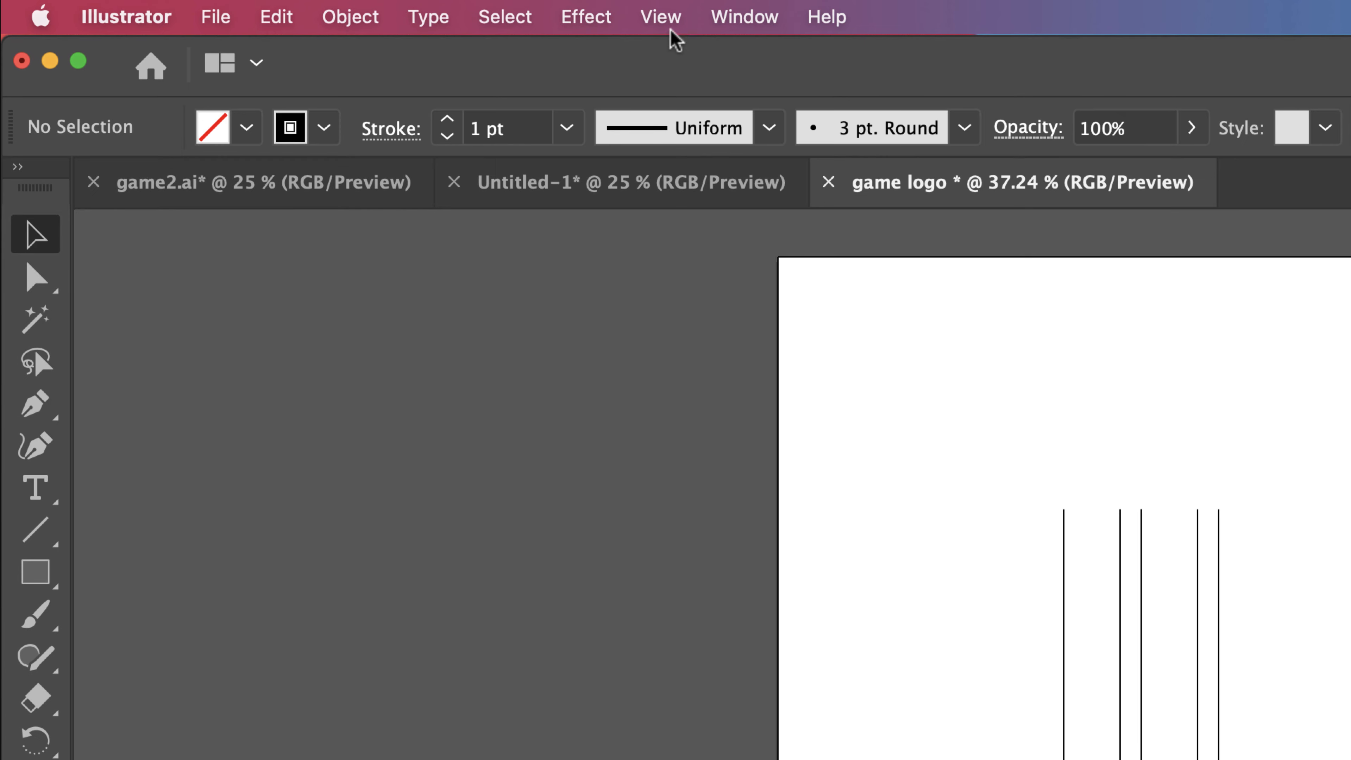
pyautogui.click(250, 6)
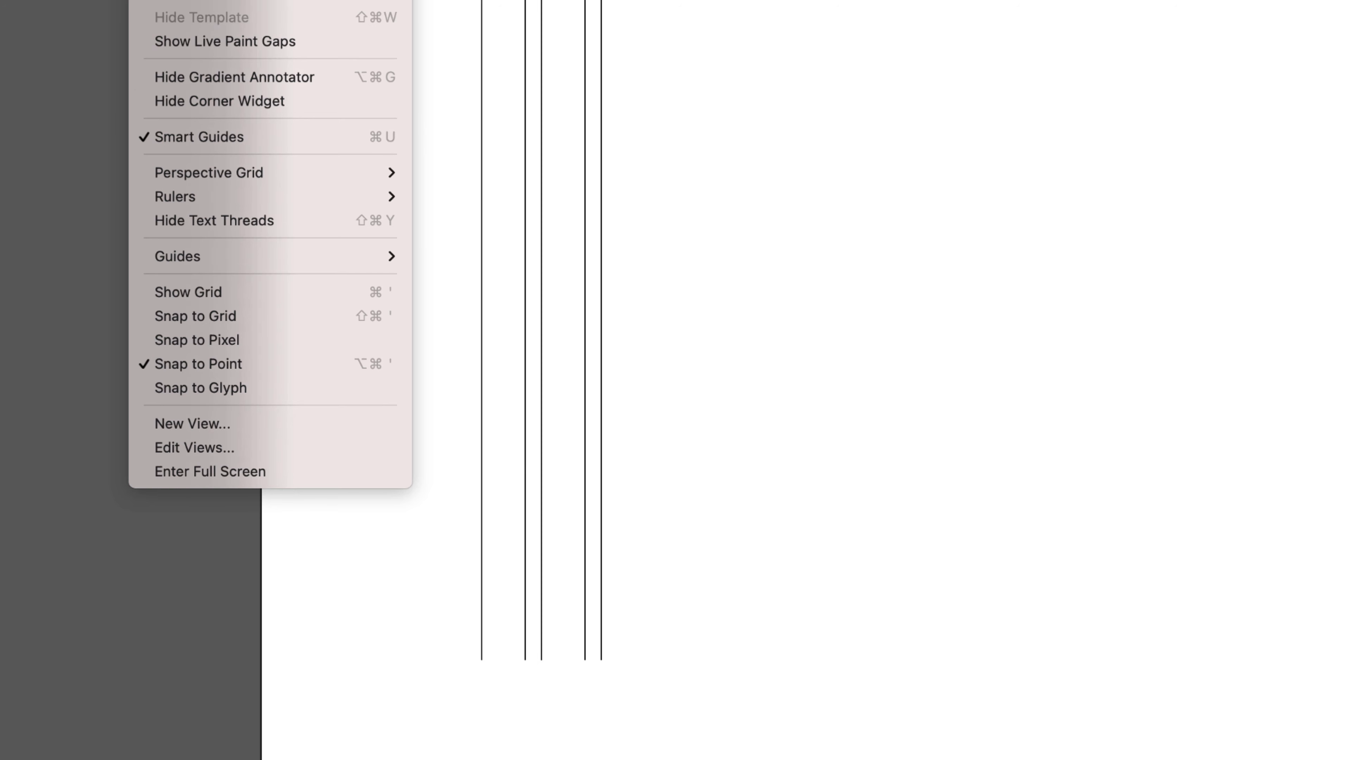
pyautogui.click(976, 384)
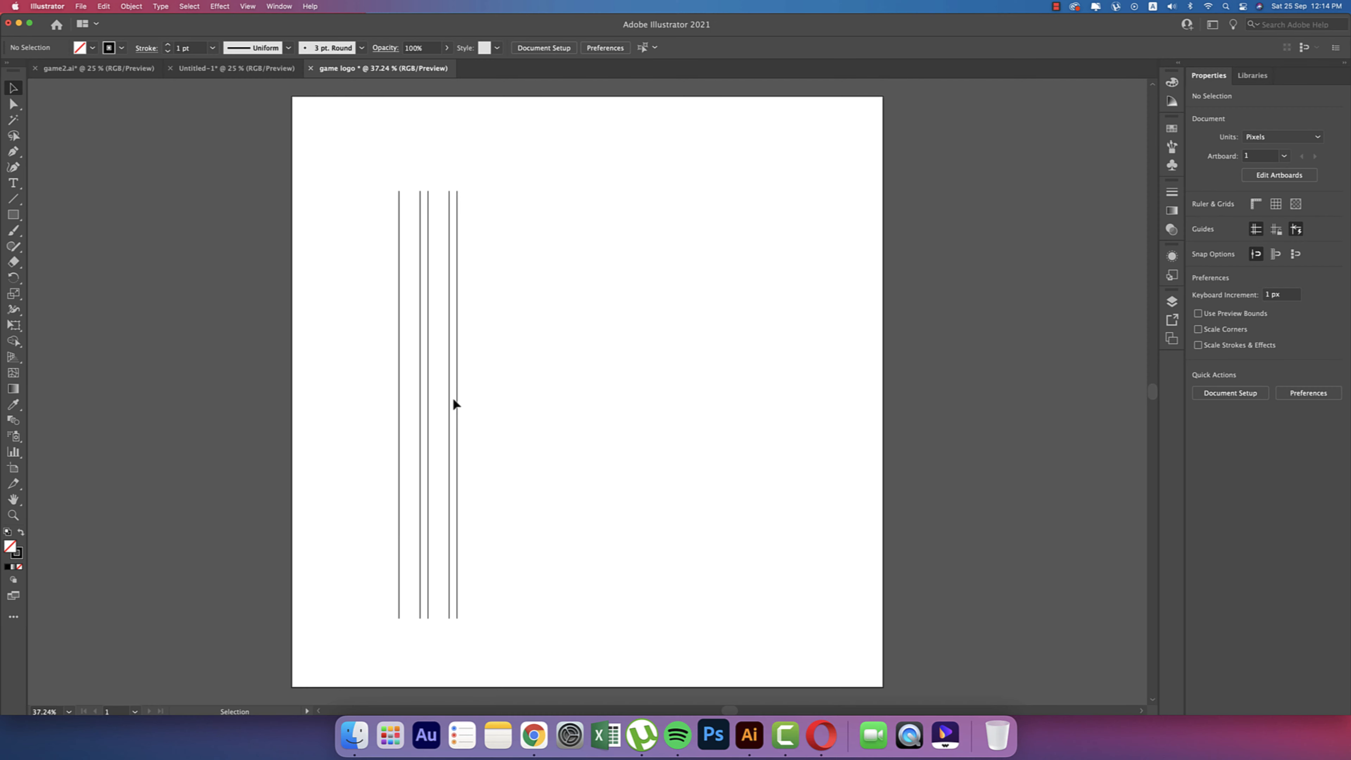
# Duplicate the rightmost line group about 98 px to the right and repeat that transformation ten more times
pyautogui.click(601, 209)
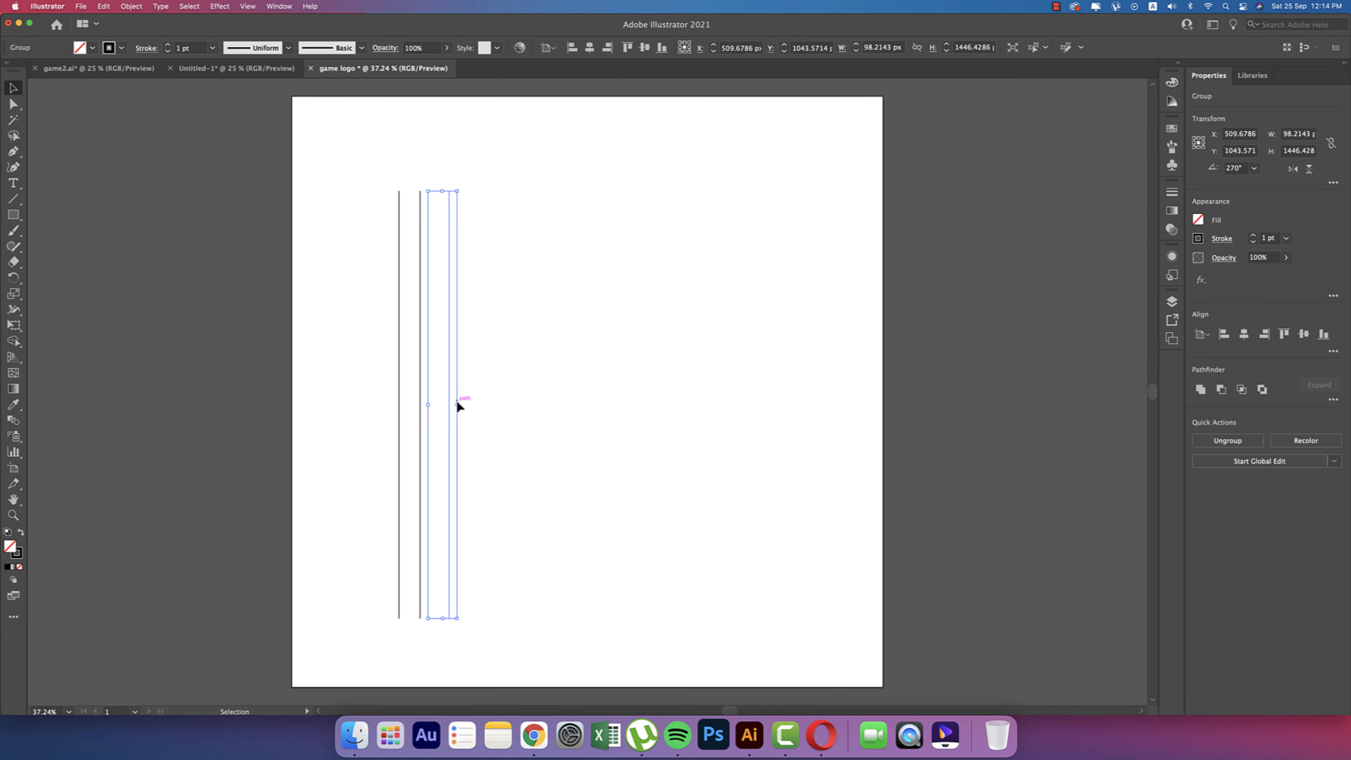
pyautogui.moveTo(458, 400); pyautogui.dragTo(488, 401)
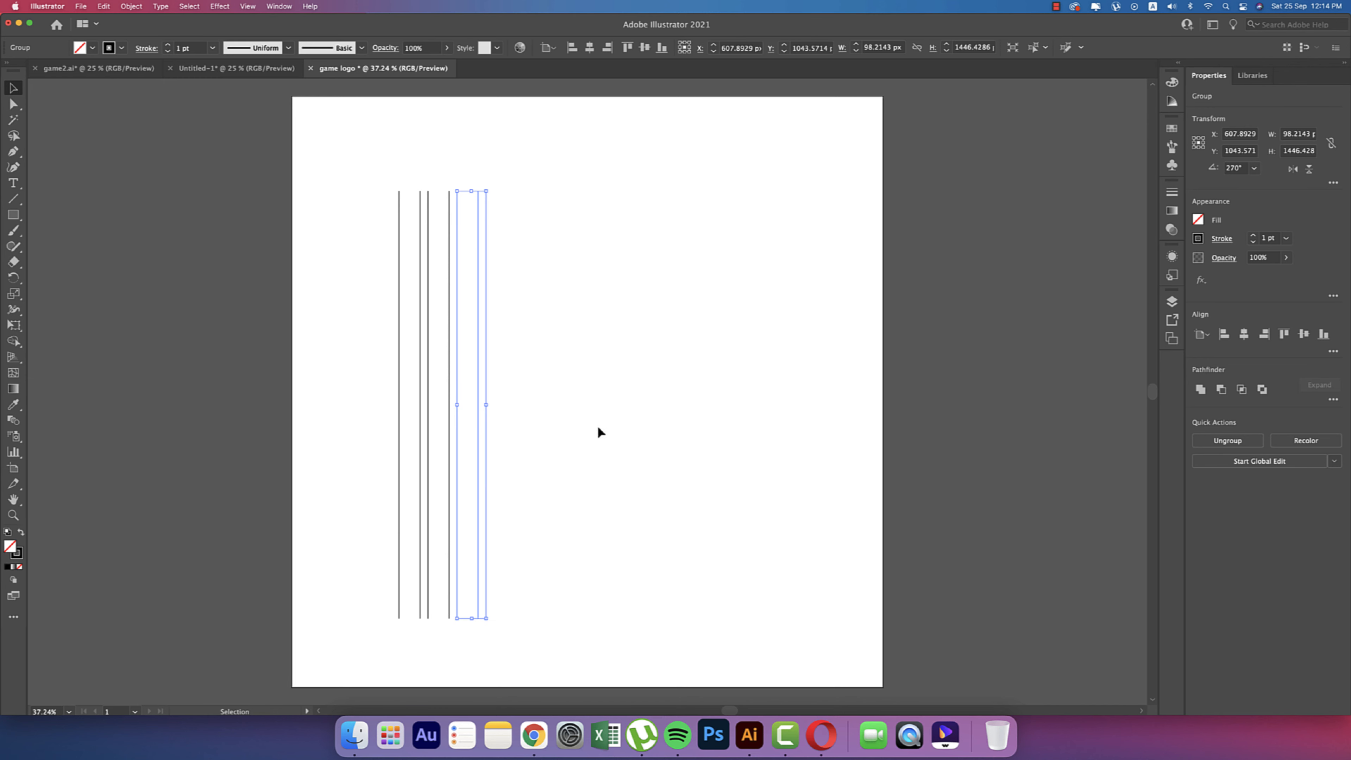
pyautogui.press('a')
pyautogui.press('super+d')
pyautogui.press('super+d')
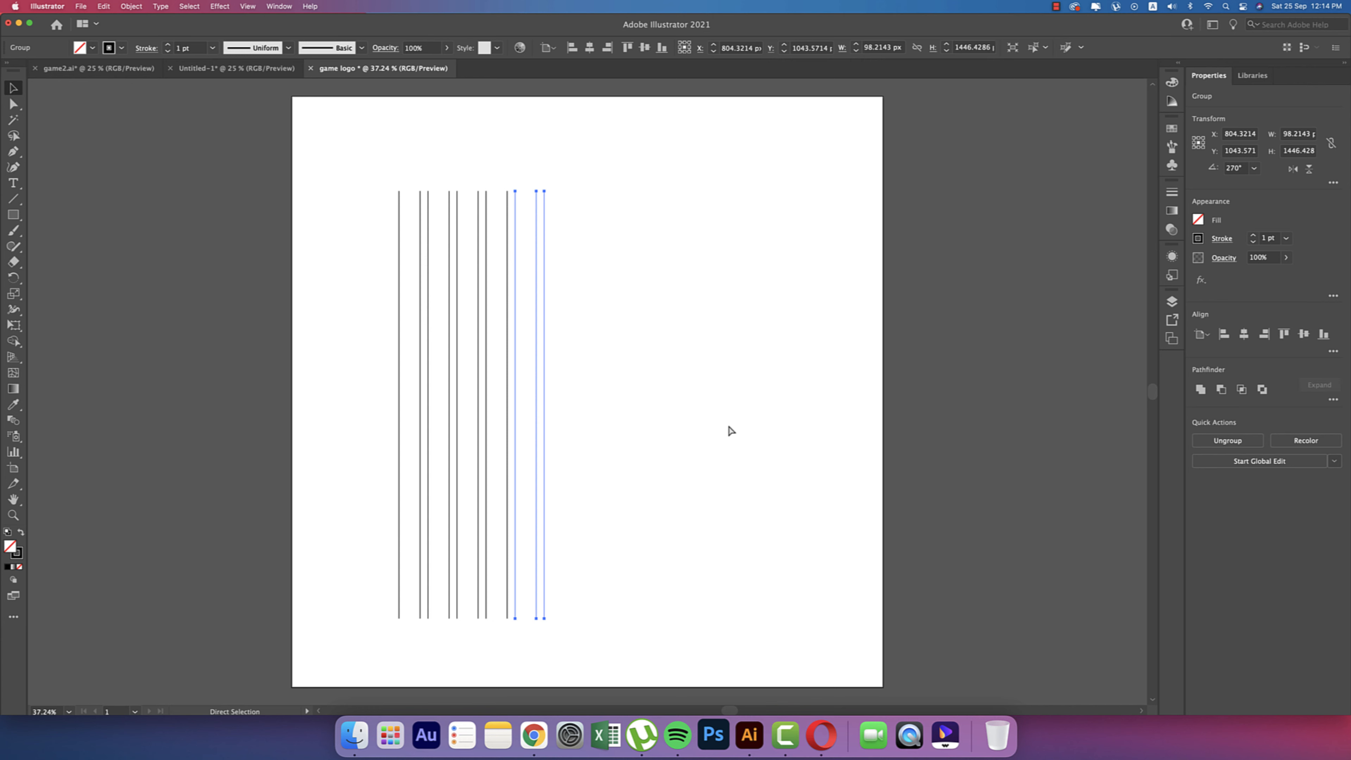
pyautogui.press('super+d')
pyautogui.press('super+d')
pyautogui.press('super+d')
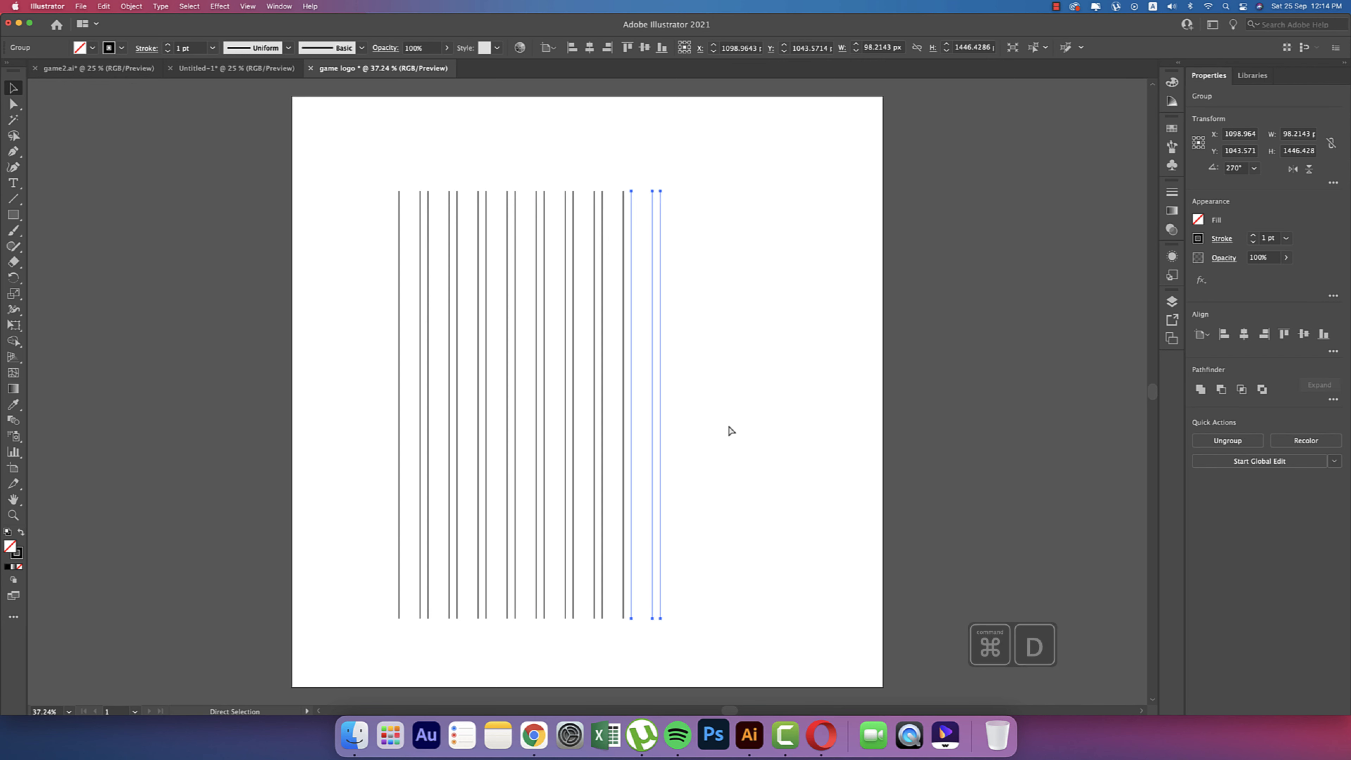
pyautogui.press('super+d')
pyautogui.press('super+d')
pyautogui.press('super+d')
pyautogui.press('super+d')
pyautogui.press('super+d')
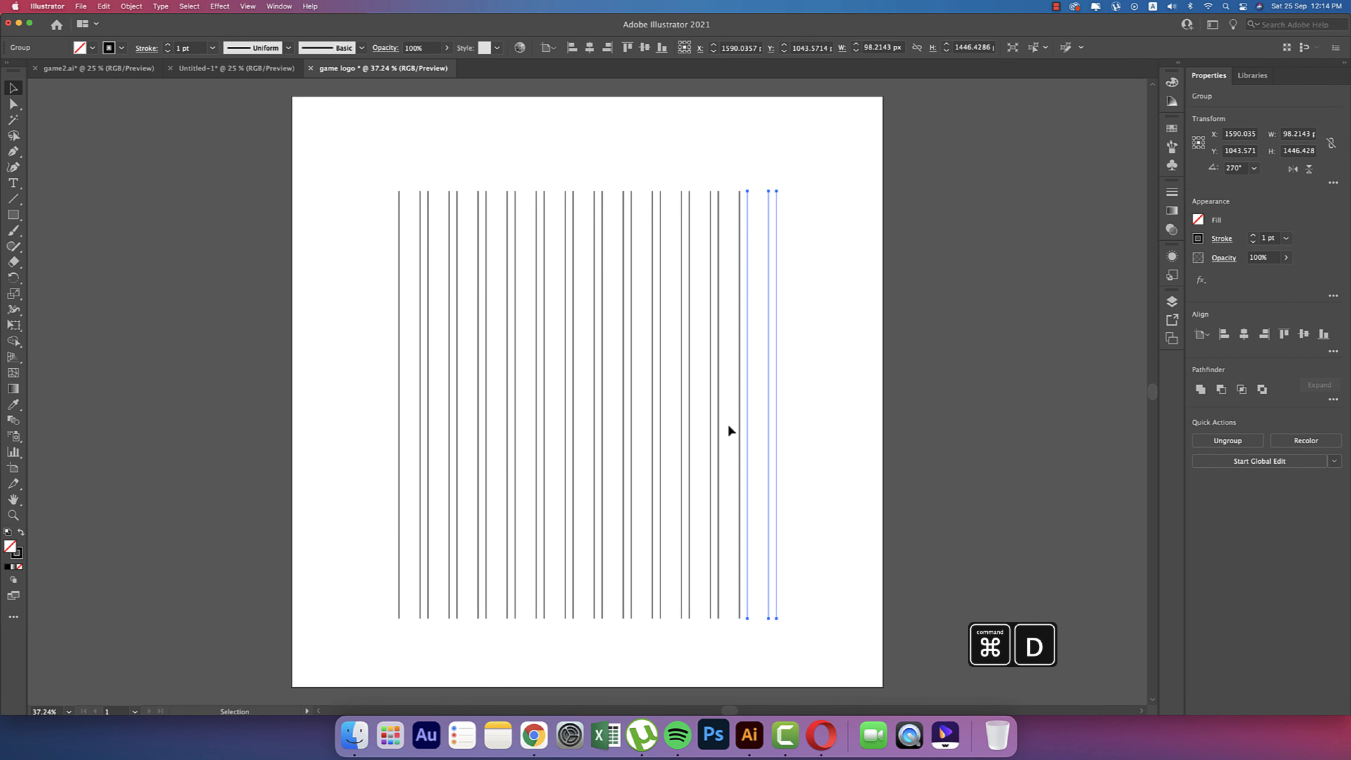
# Delete the rightmost group of lines and group all the remaining vertical lines together
pyautogui.moveTo(805, 419); pyautogui.dragTo(265, 424)
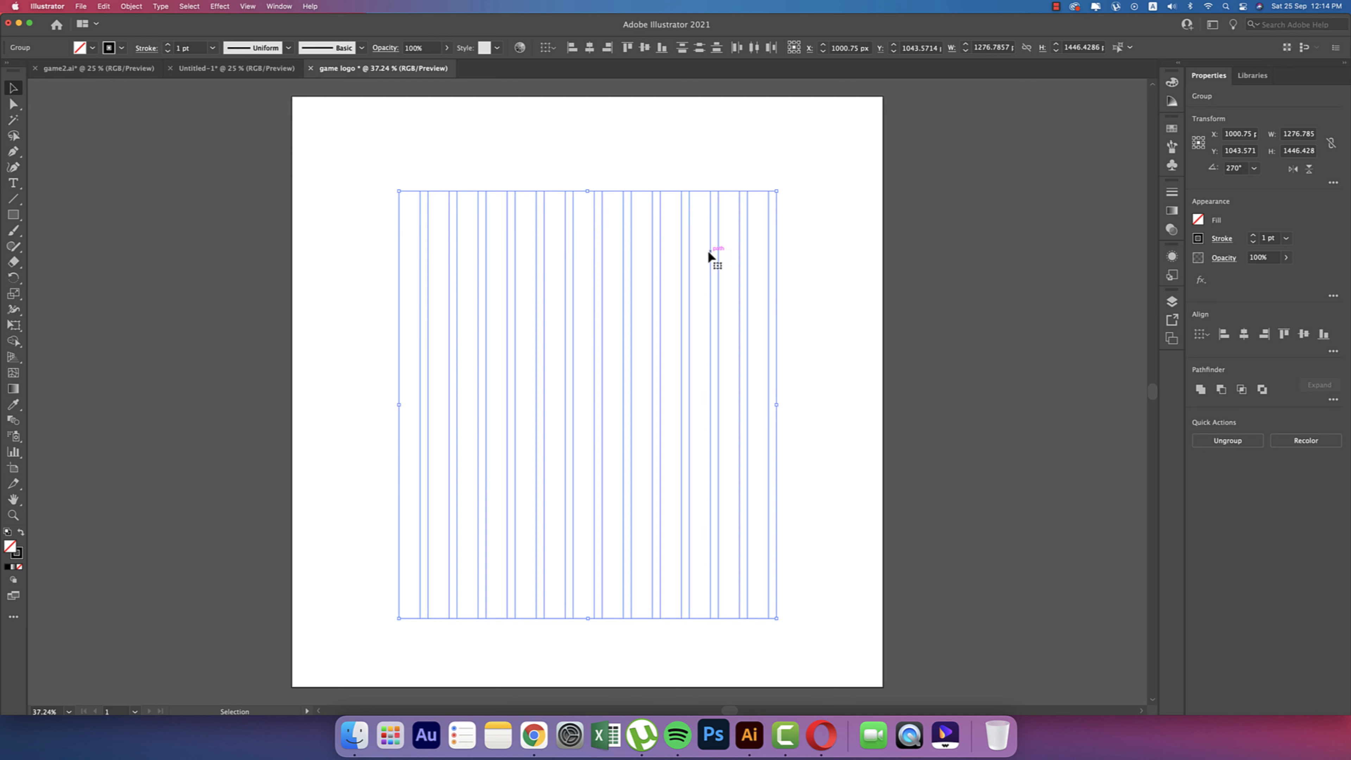
pyautogui.moveTo(819, 266); pyautogui.dragTo(344, 428)
pyautogui.press('Delete')
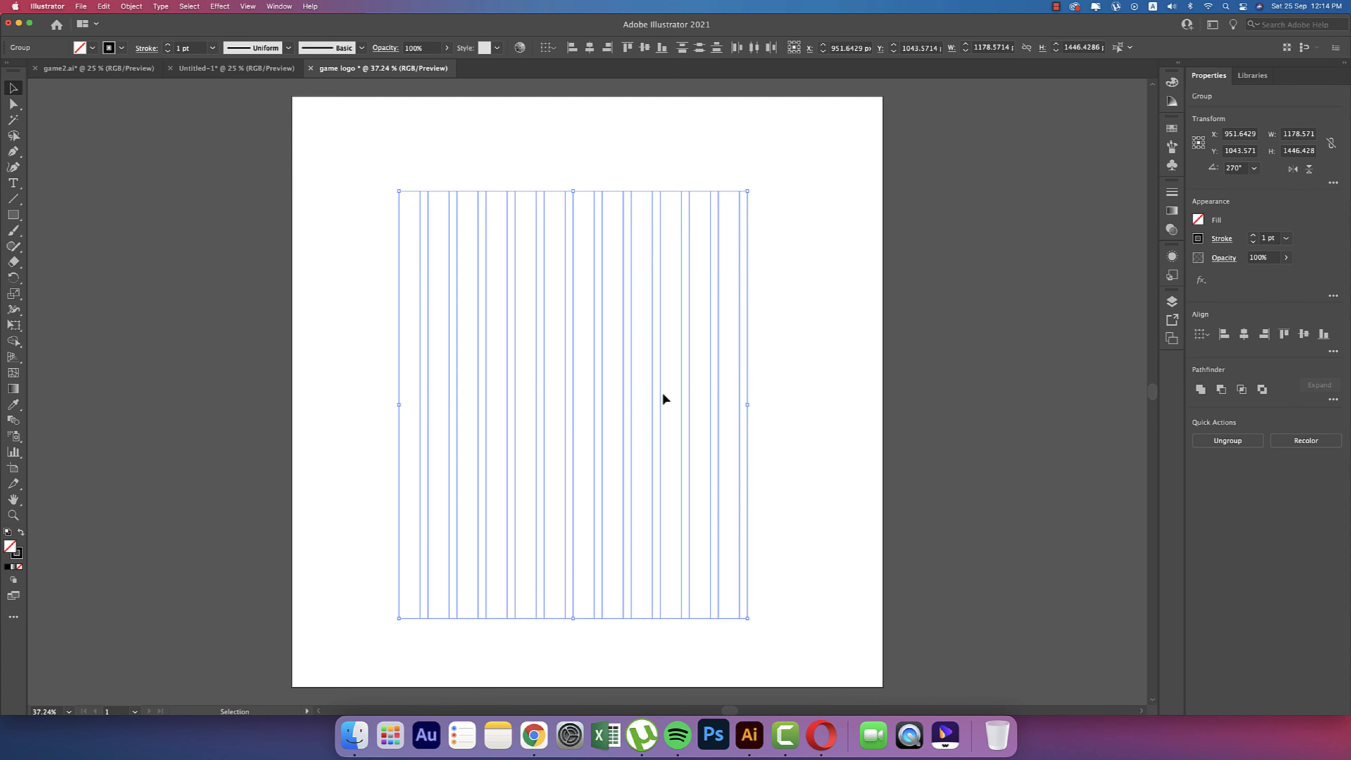
pyautogui.press('super+g')
pyautogui.press('super+g')
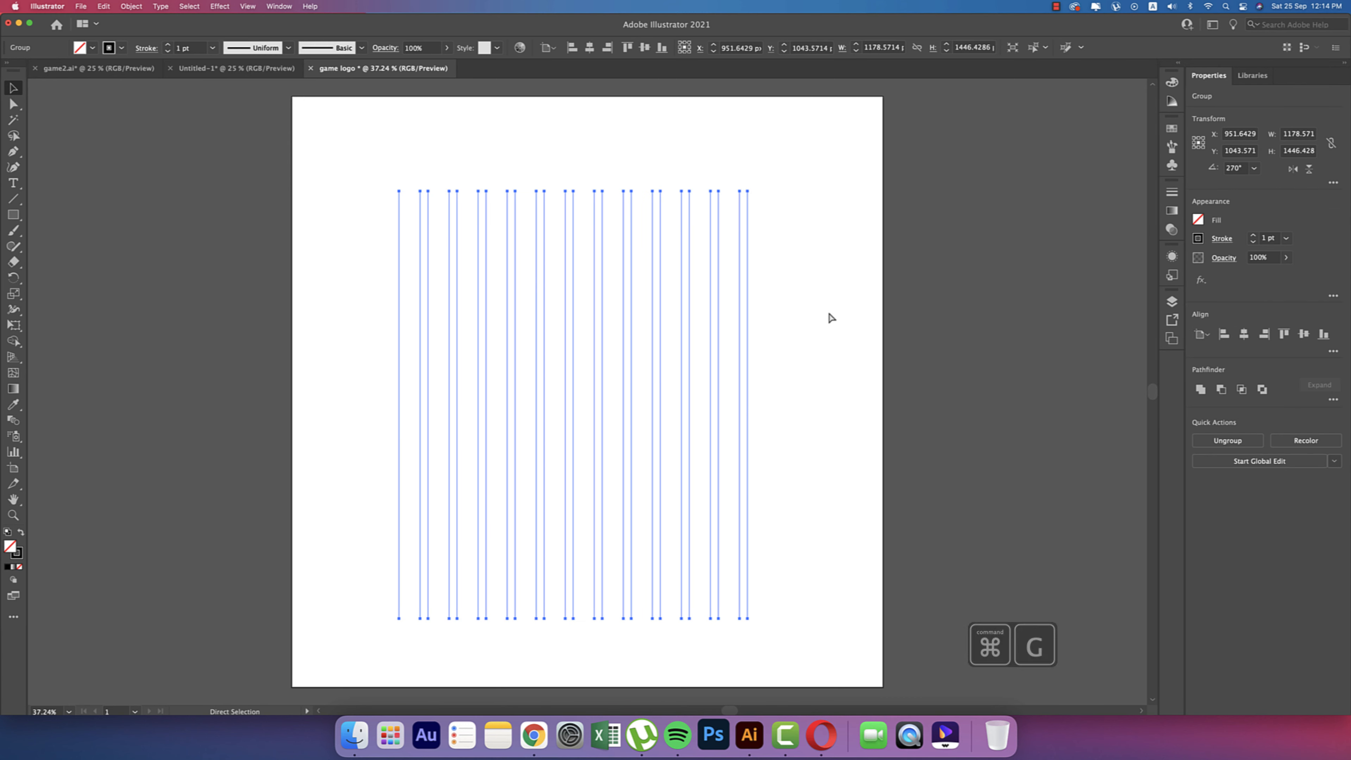
# Paste a copy of the line group in front and rotate it 90° to form a grid
pyautogui.press('super+c')
pyautogui.press('super+f')
pyautogui.moveTo(751, 187); pyautogui.dragTo(768, 498)
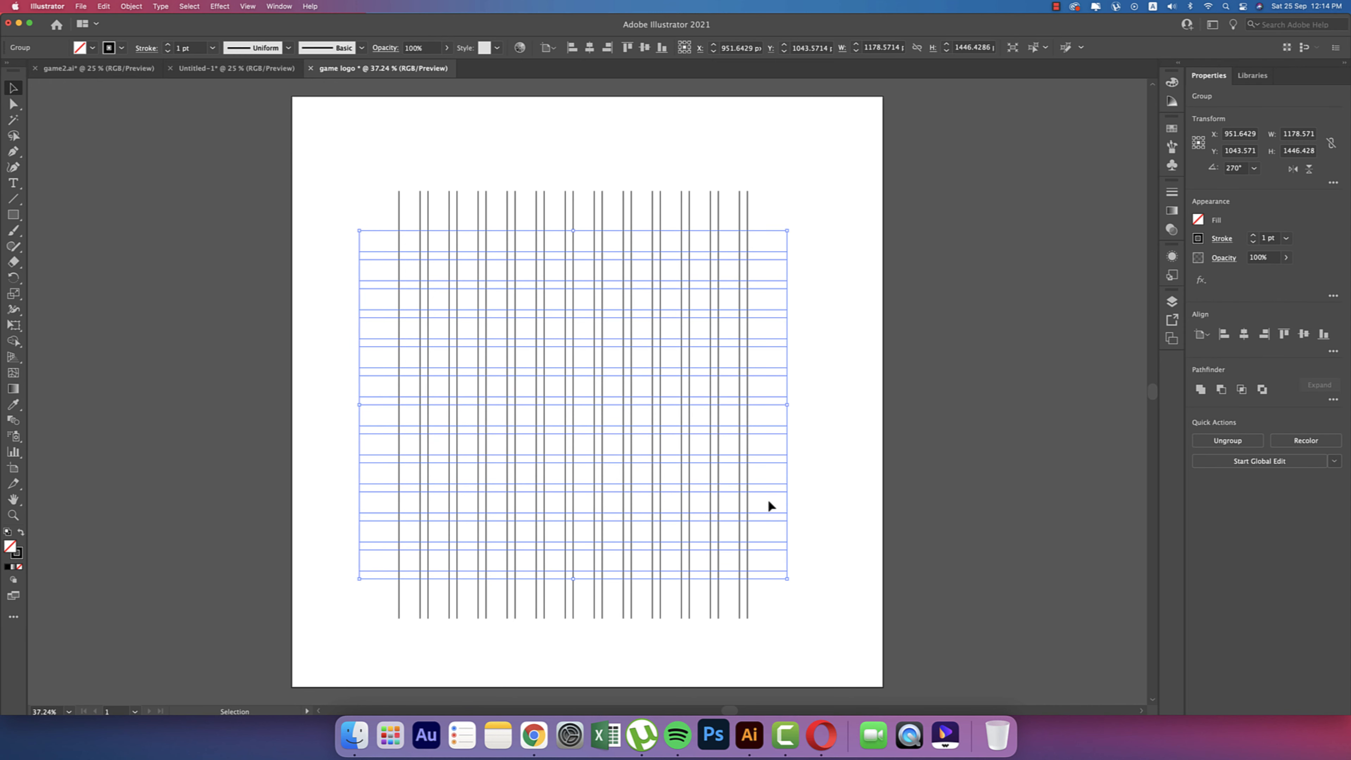
pyautogui.click(826, 425)
# Select both the vertical and horizontal line sets and group them into a single grid
pyautogui.moveTo(362, 169); pyautogui.dragTo(836, 649)
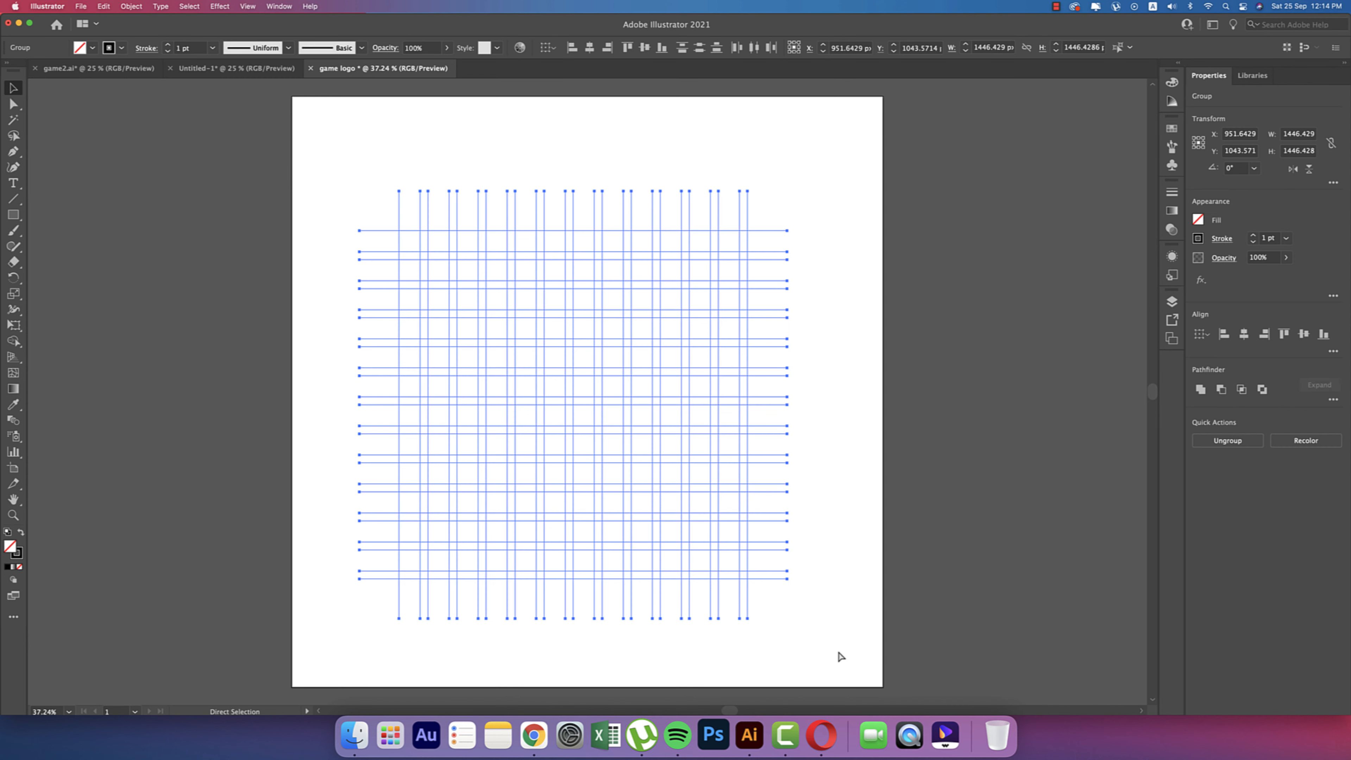
pyautogui.press('super+g')
# Try rotating the grid group by preset angles such as 60°, and undo the rotations
pyautogui.click(1254, 167)
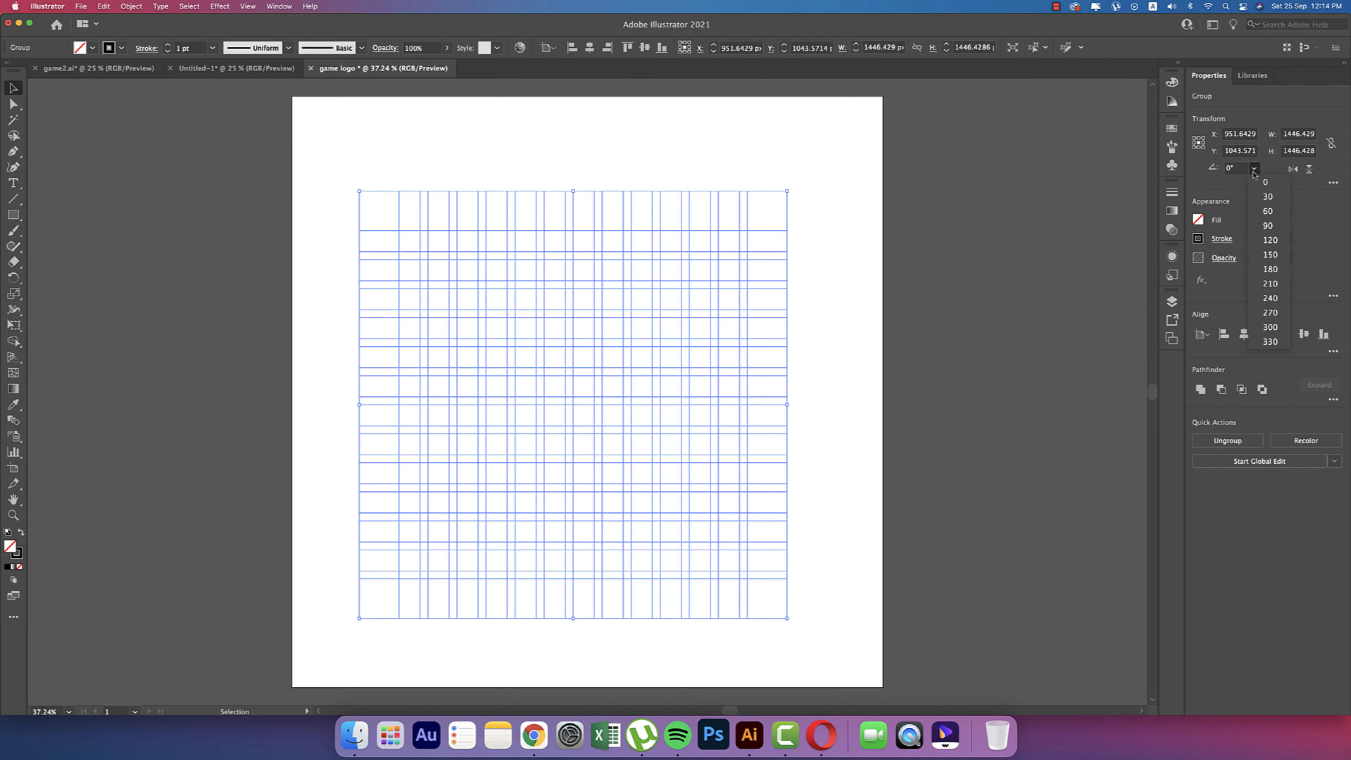
pyautogui.click(1268, 211)
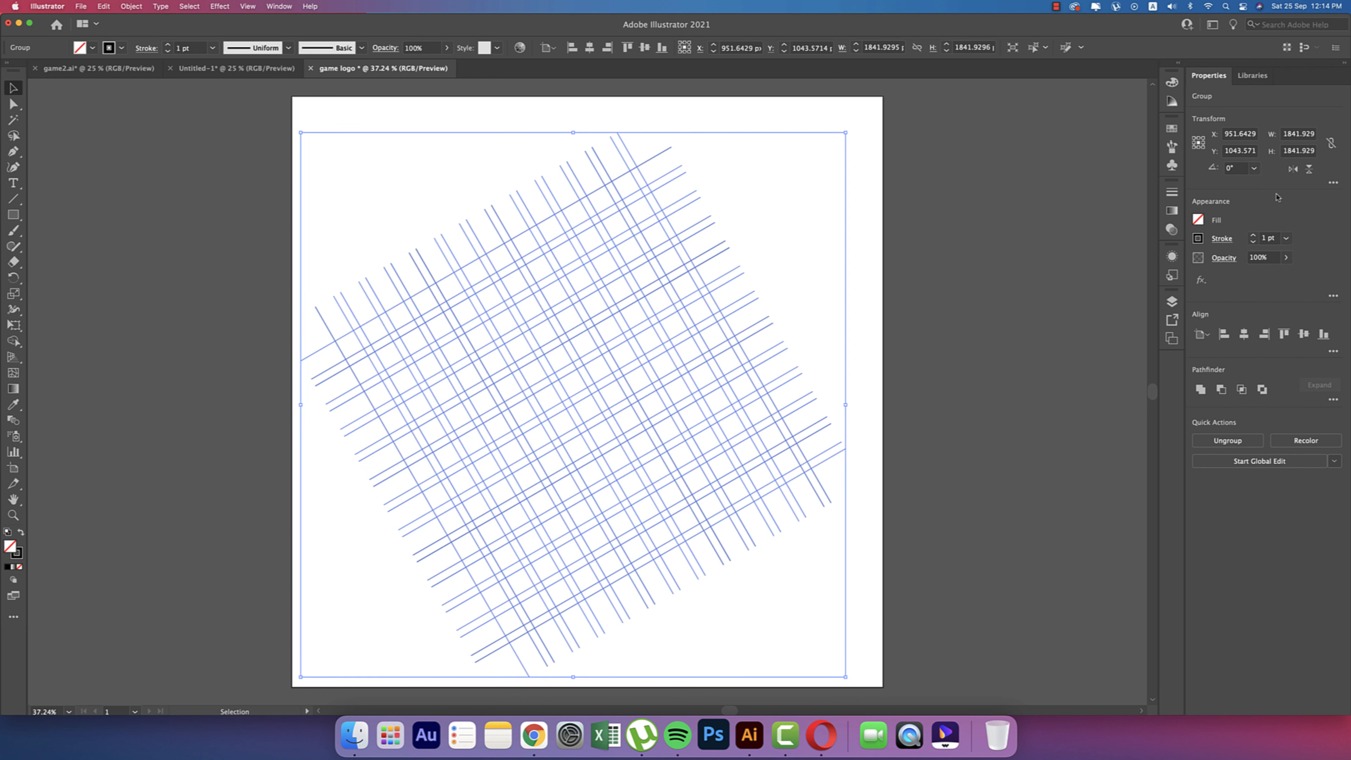
pyautogui.click(1254, 168)
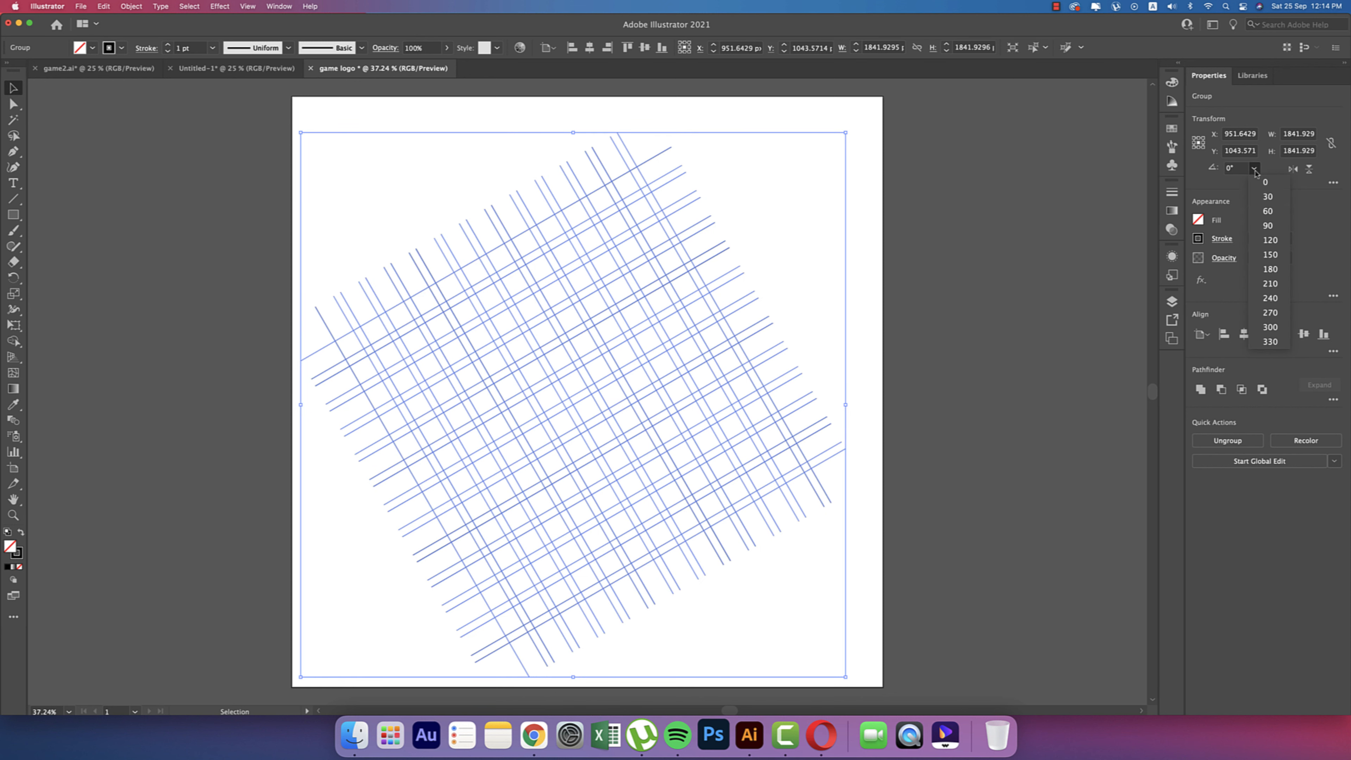
pyautogui.click(1266, 229)
pyautogui.press('super+z')
pyautogui.press('super+z')
pyautogui.press('super+z')
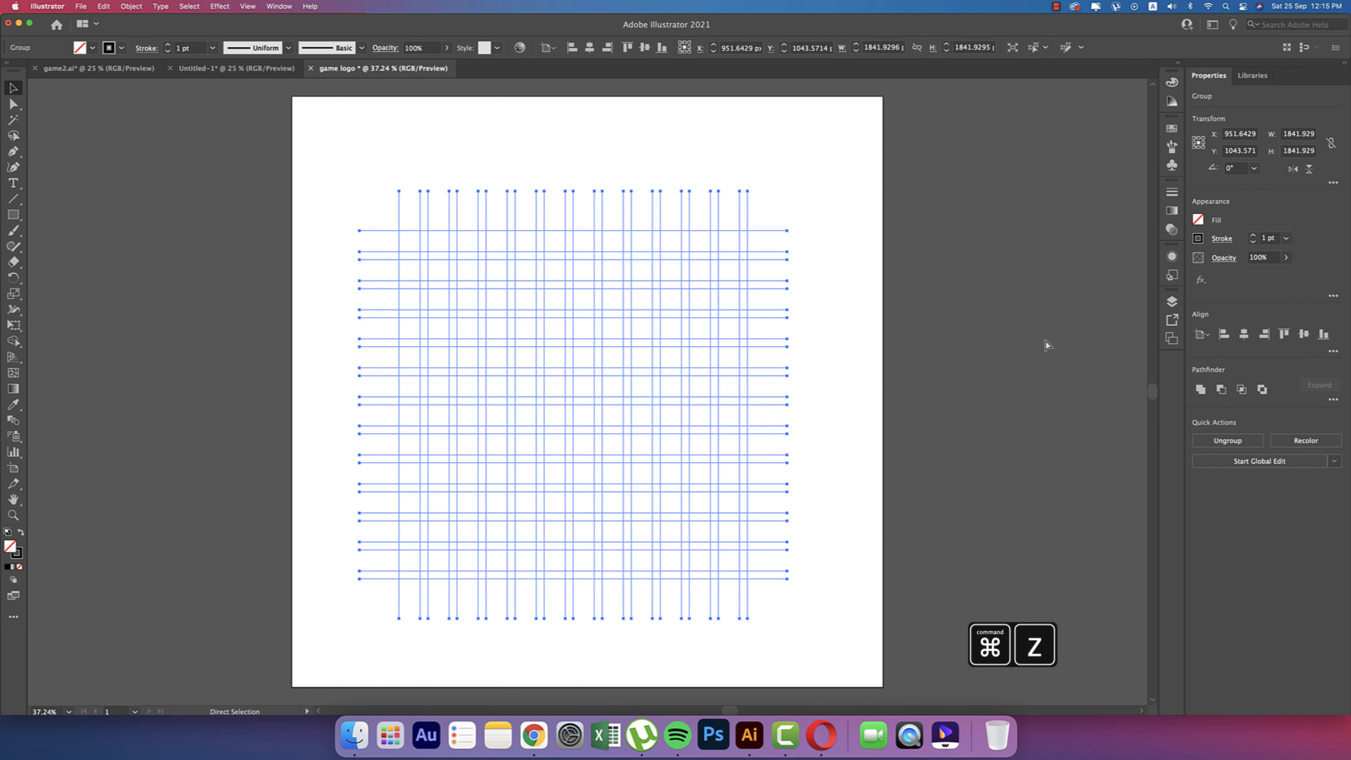
pyautogui.click(1253, 170)
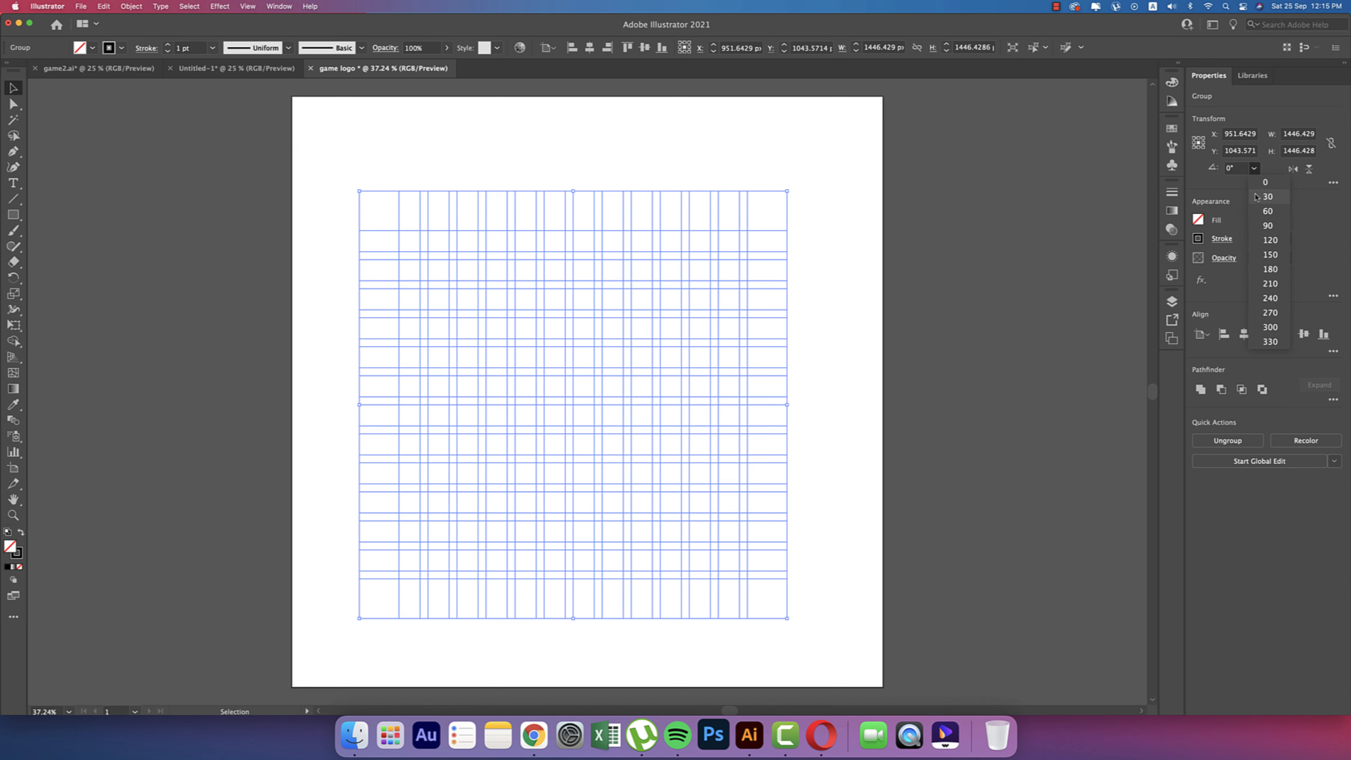
pyautogui.click(1265, 230)
pyautogui.press('super+z')
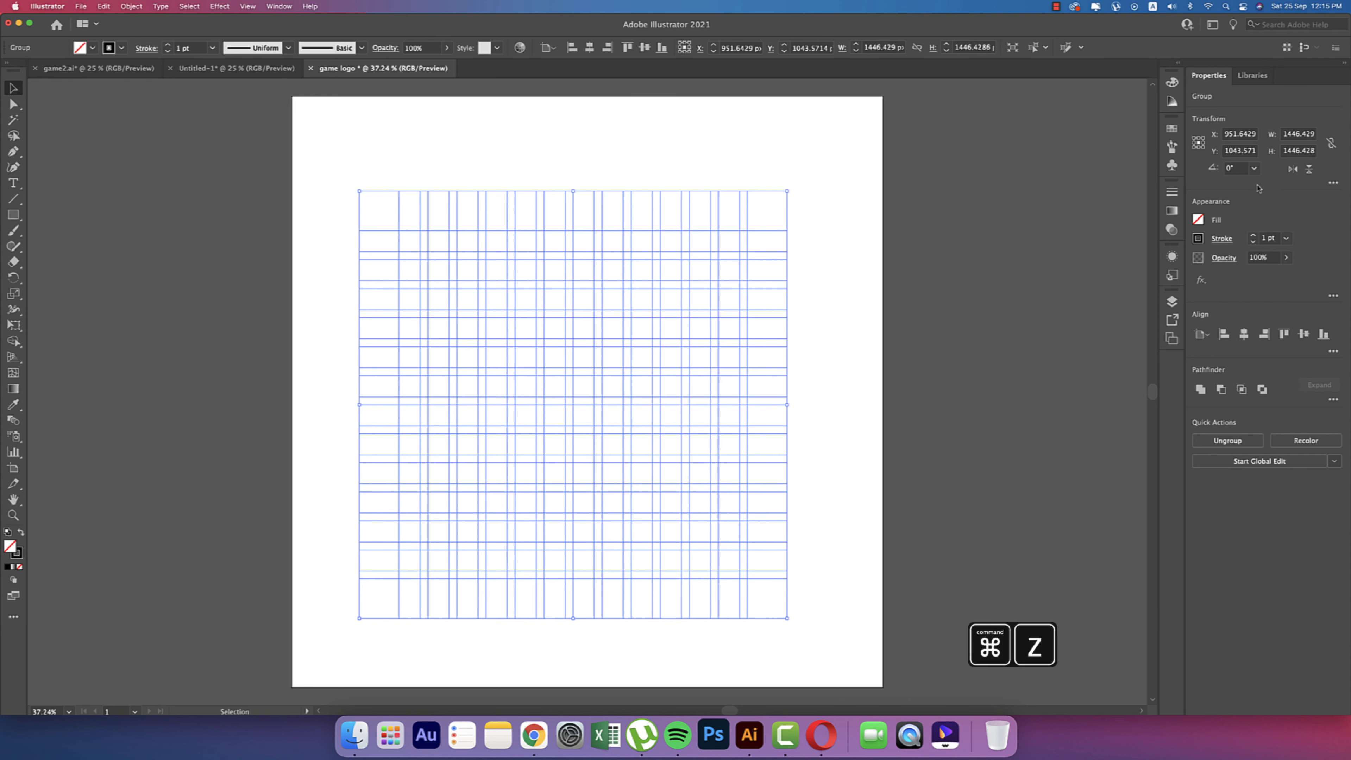
pyautogui.click(1254, 167)
pyautogui.click(1266, 211)
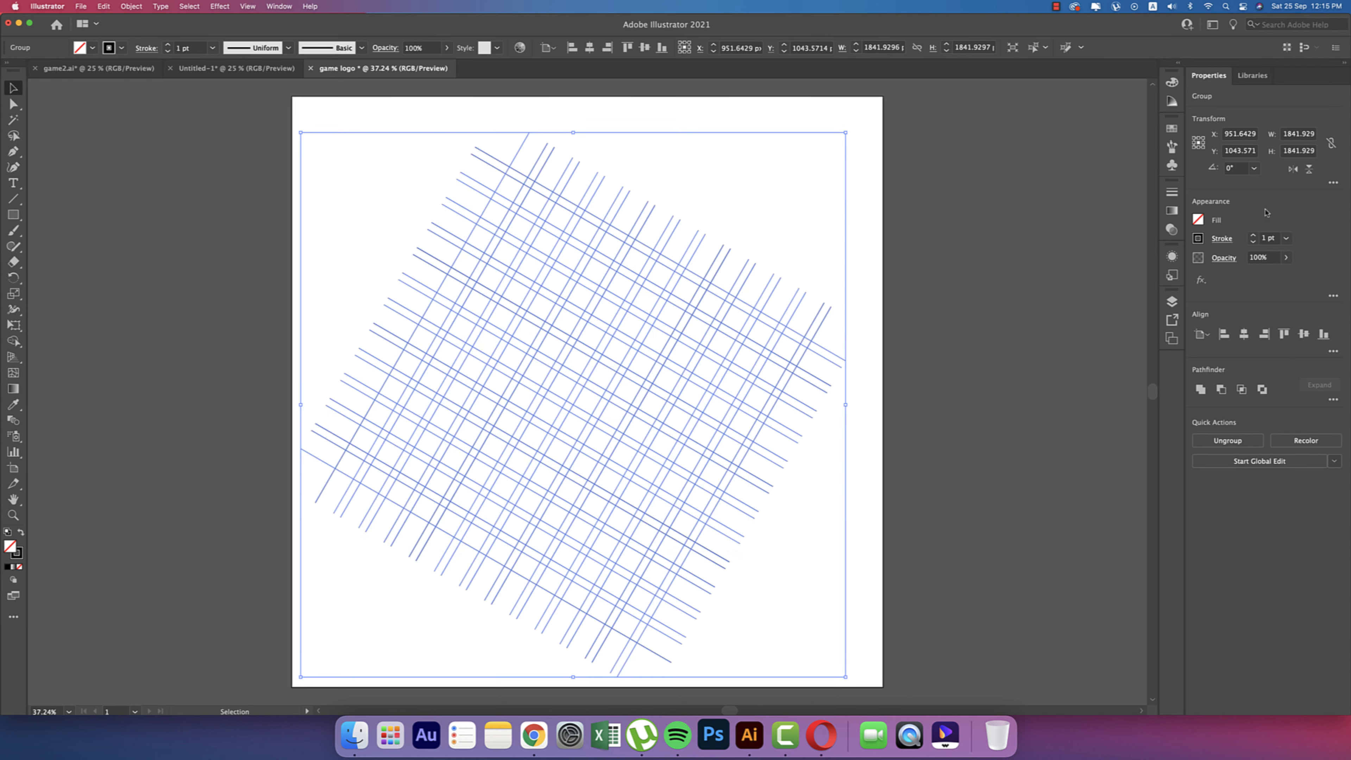
pyautogui.press('super+z')
pyautogui.press('super+z')
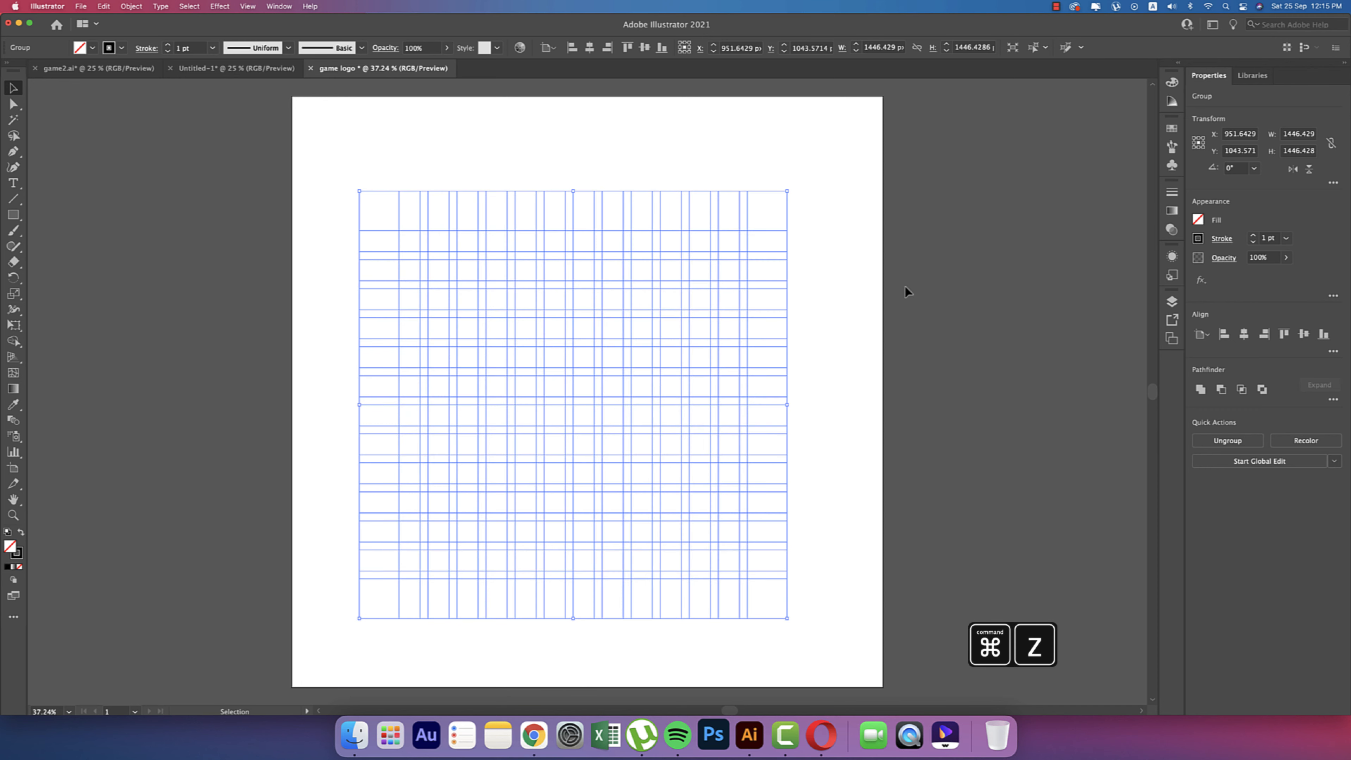
# Rotate the grid group 45° into a diamond and scale it down to about 1814 px wide within the artboard
pyautogui.moveTo(795, 188); pyautogui.dragTo(863, 361)
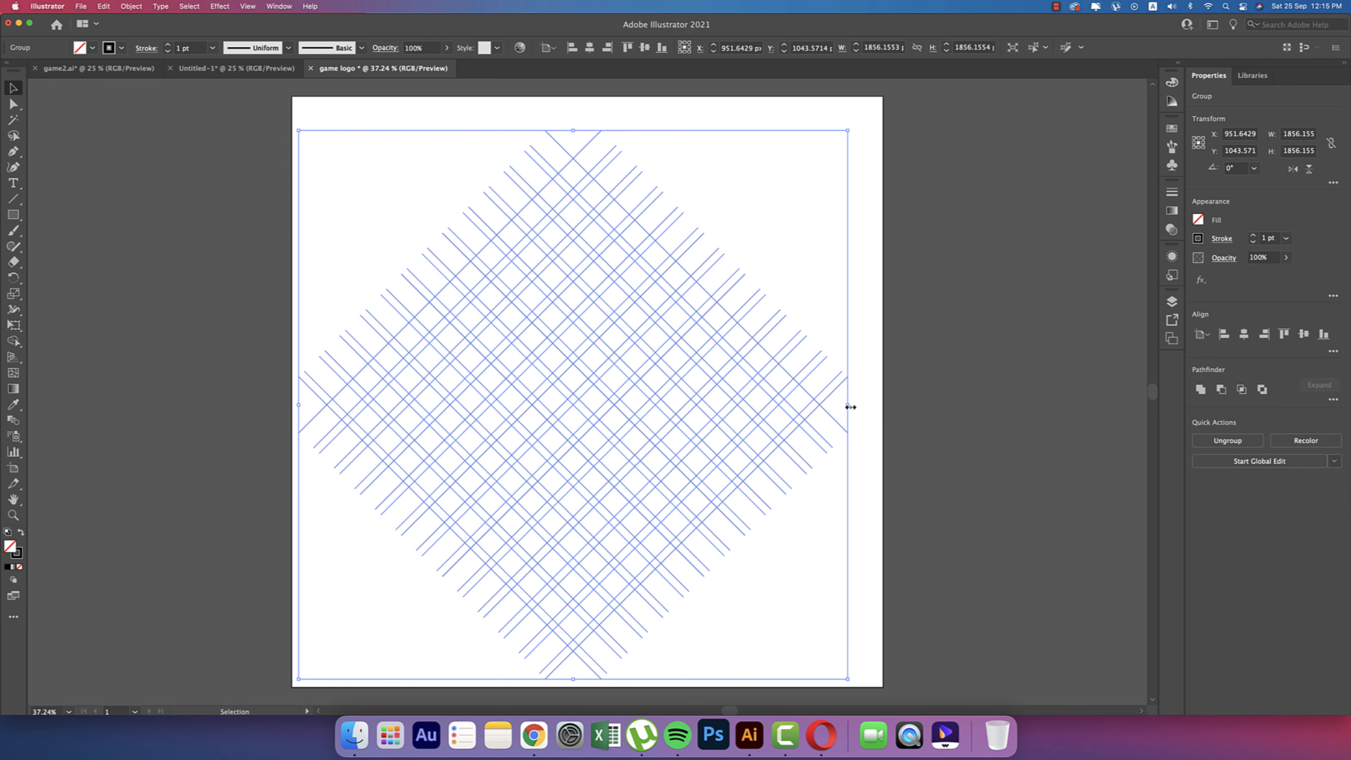
pyautogui.moveTo(850, 407)
pyautogui.mouseDown()
pyautogui.moveTo(748, 413)
pyautogui.moveTo(847, 411)
pyautogui.mouseUp()
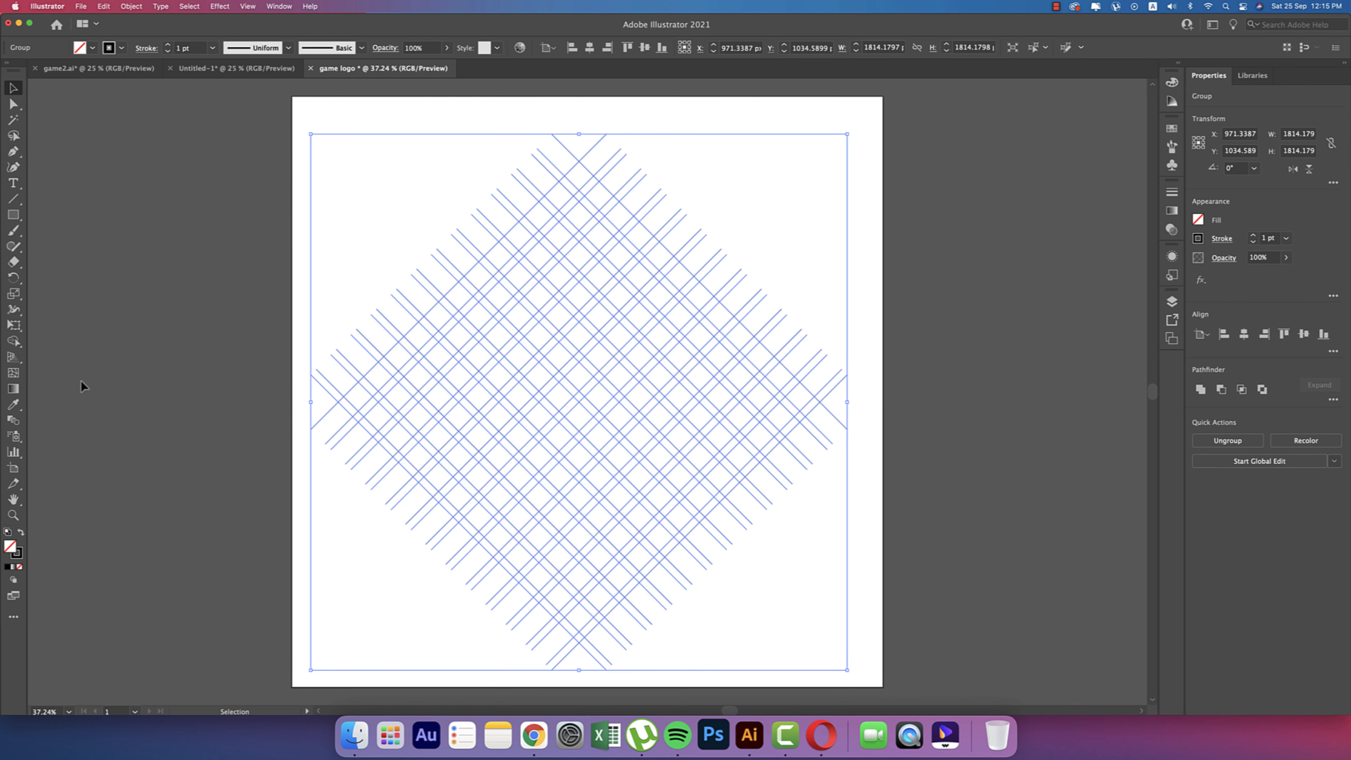
# Activate the Shape Builder tool on the grid and swap fill and stroke to get a black fill with no stroke
pyautogui.click(14, 342)
pyautogui.click(59, 347)
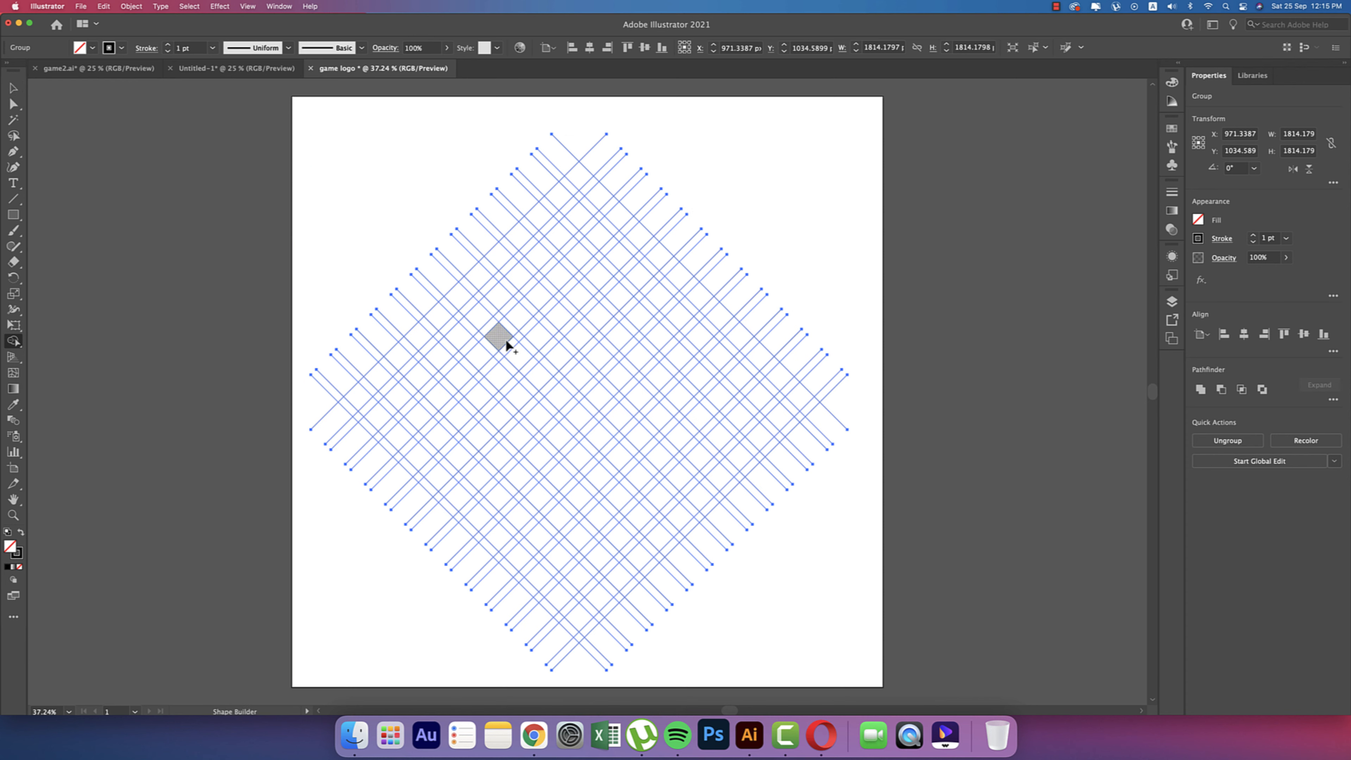
pyautogui.moveTo(551, 403); pyautogui.dragTo(552, 403)
pyautogui.press('super+z')
pyautogui.click(20, 533)
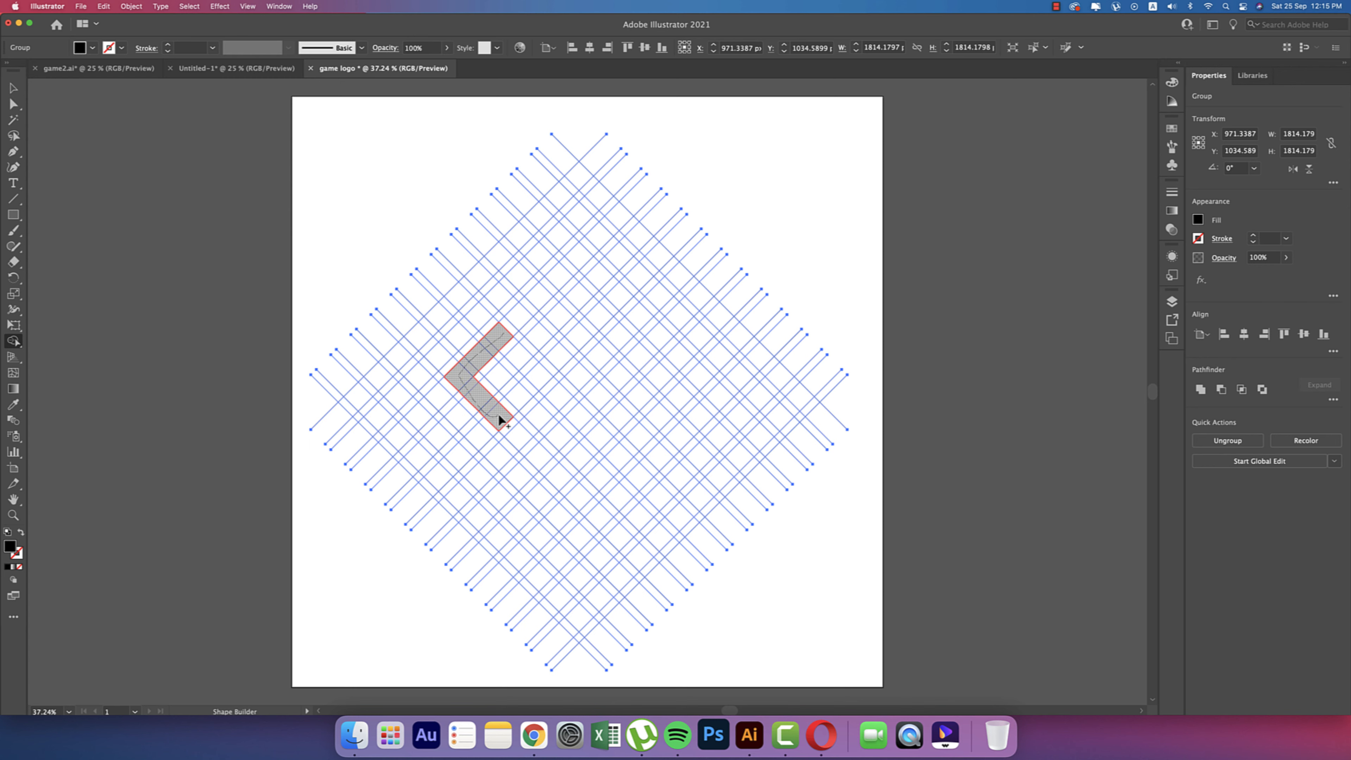
# Try to merge grid cells into a black square G spiral and add separate outer pieces along its upper-left side
pyautogui.moveTo(503, 377); pyautogui.dragTo(504, 379)
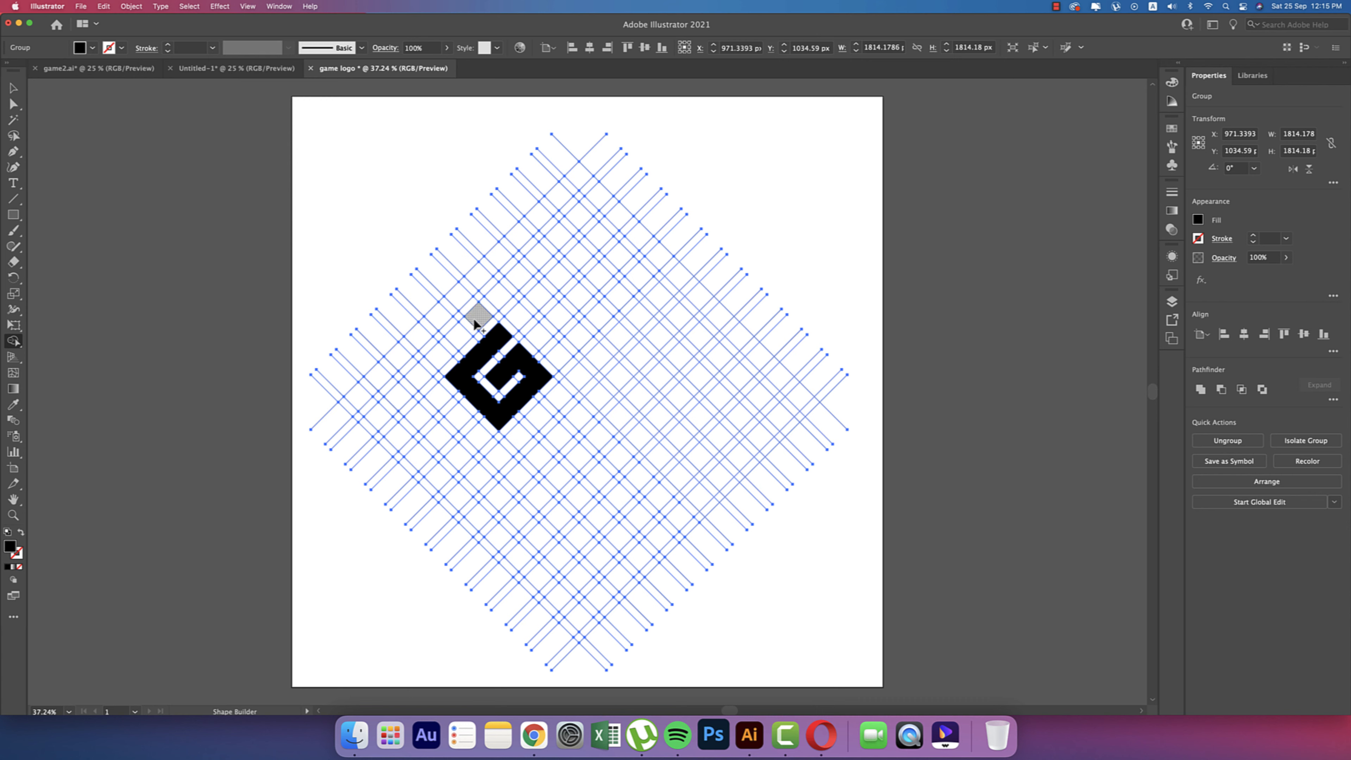
pyautogui.moveTo(477, 313); pyautogui.dragTo(422, 363)
pyautogui.press('super+z')
pyautogui.press('super+z')
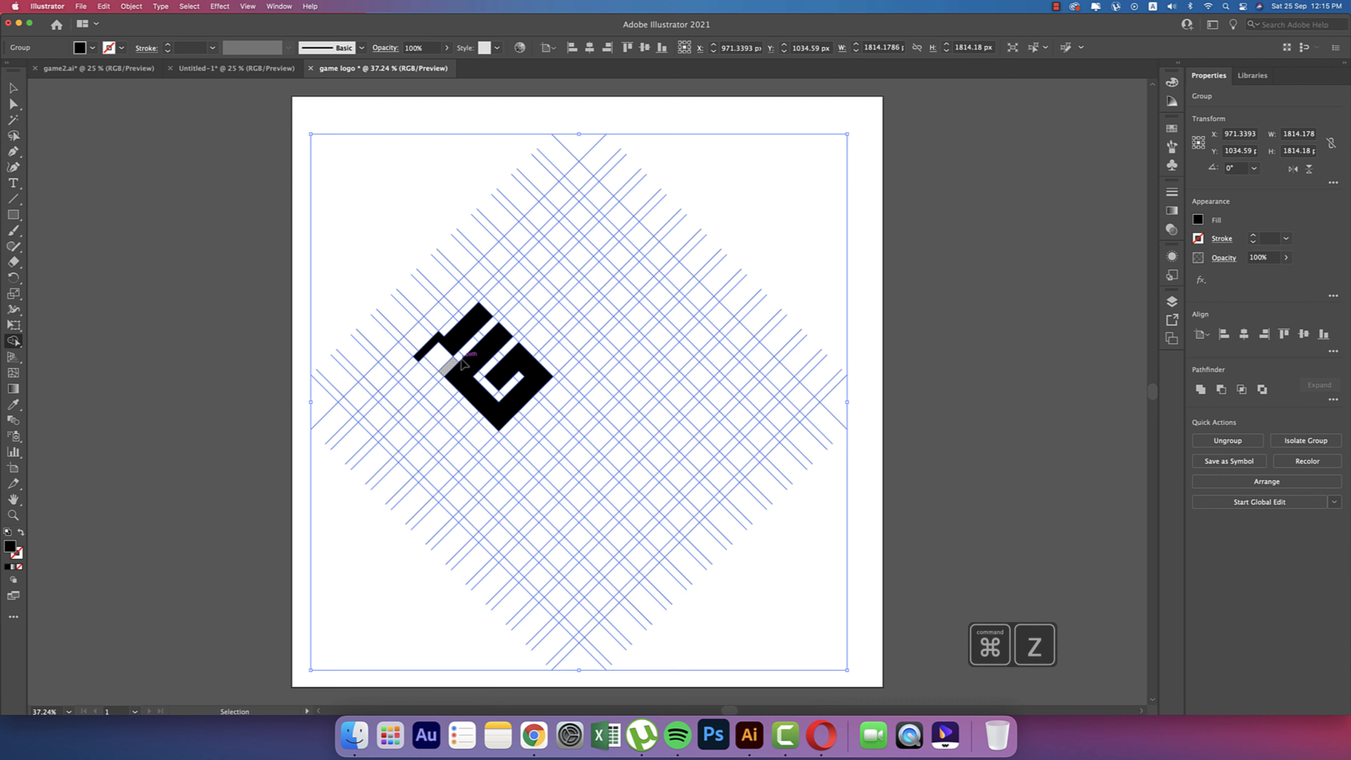
pyautogui.click(454, 347)
pyautogui.press('super+z')
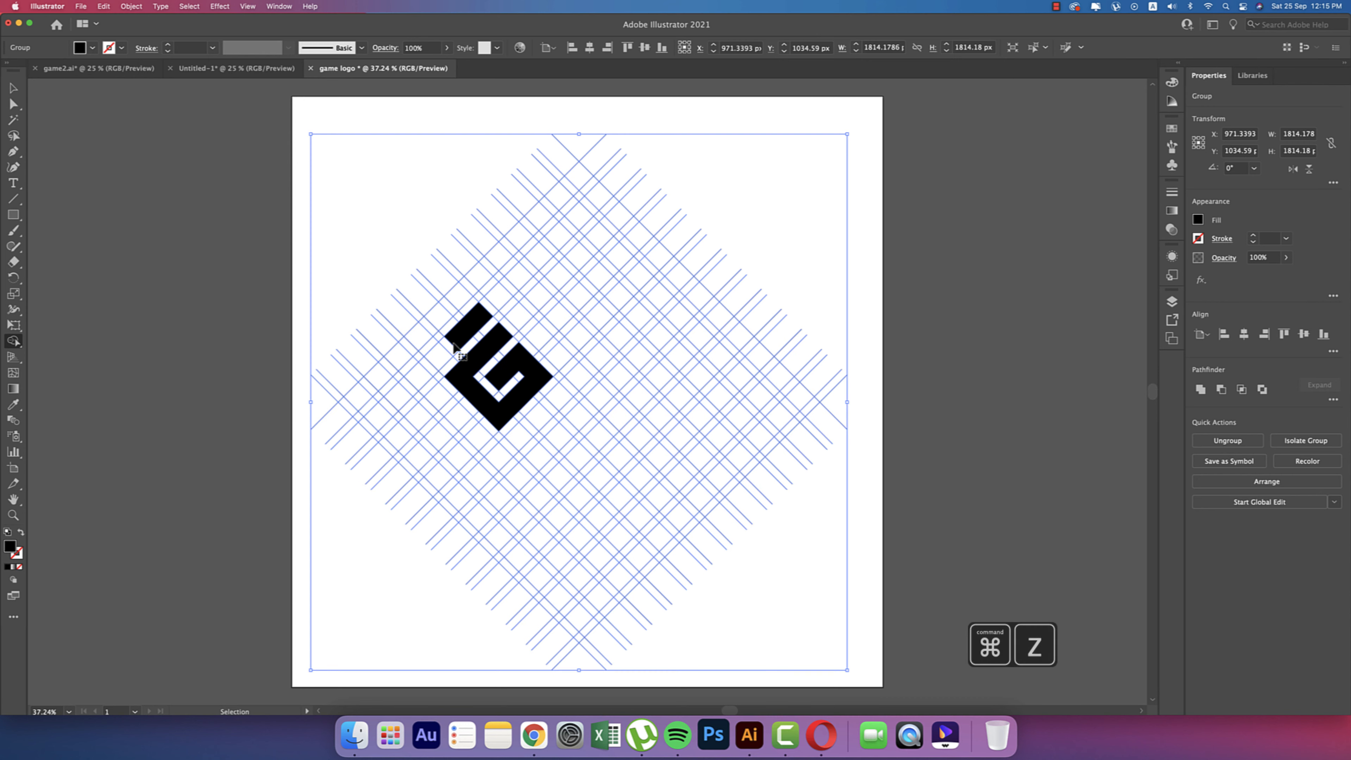
pyautogui.moveTo(433, 367); pyautogui.dragTo(470, 336)
pyautogui.click(478, 316)
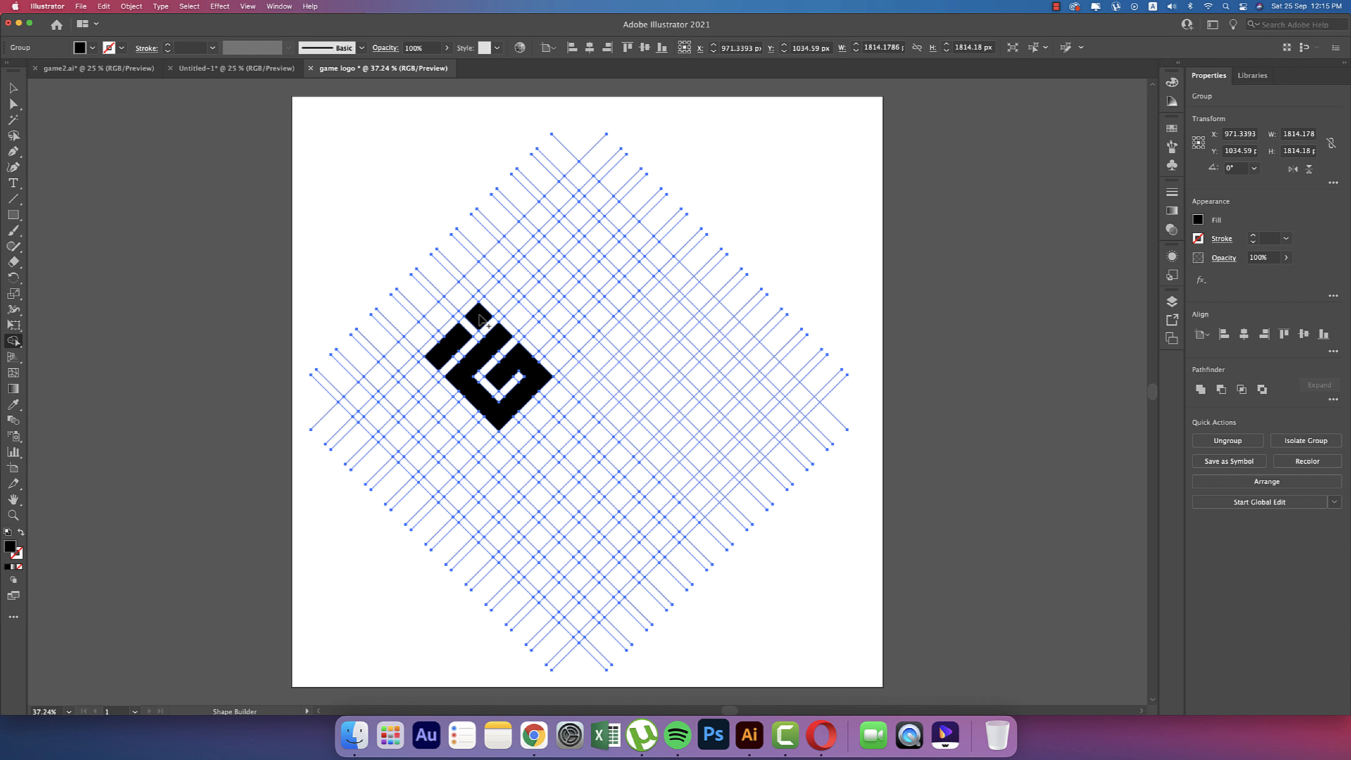
pyautogui.press('super+z')
pyautogui.press('super+z')
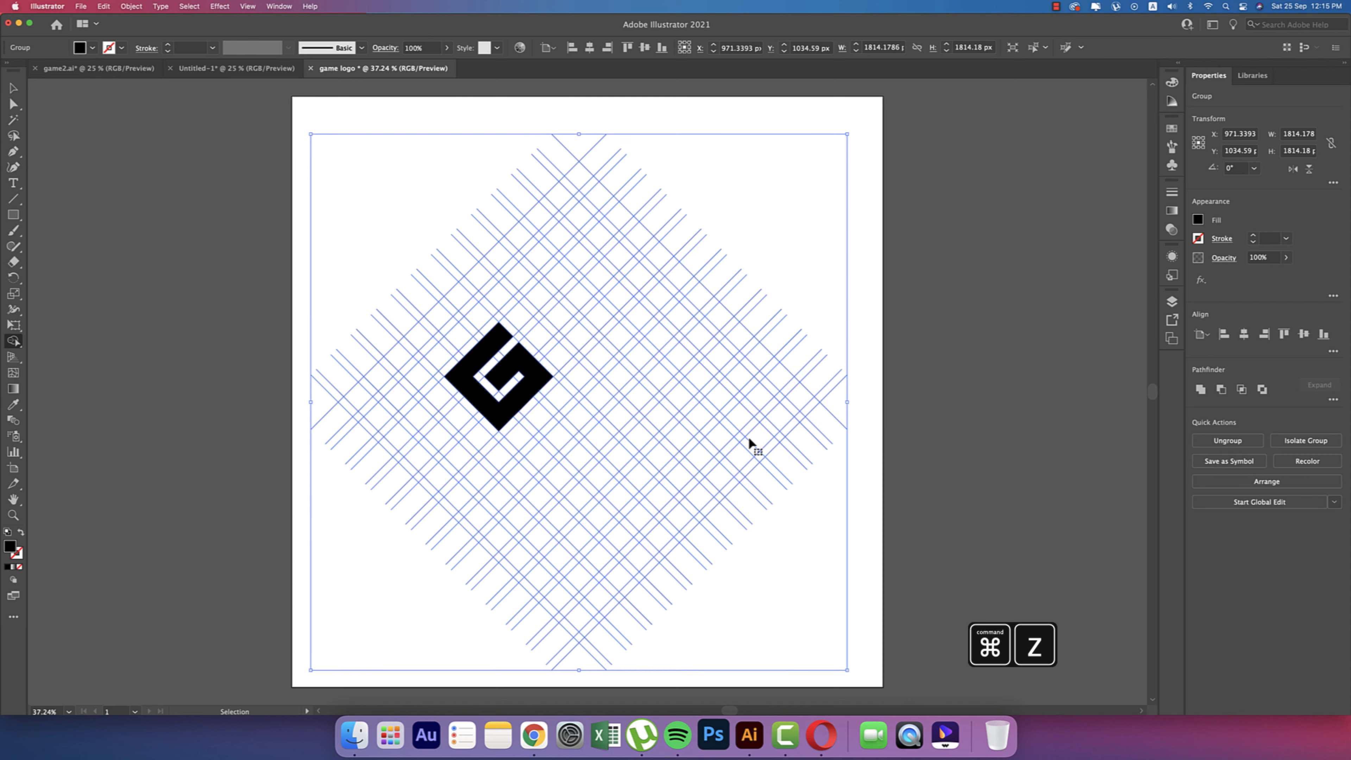
# Try to wrap an outer diagonal band around the G spiral, and undo back to the empty grid
pyautogui.moveTo(468, 334)
pyautogui.mouseDown()
pyautogui.moveTo(413, 381)
pyautogui.moveTo(473, 447)
pyautogui.moveTo(509, 456)
pyautogui.moveTo(567, 402)
pyautogui.mouseUp()
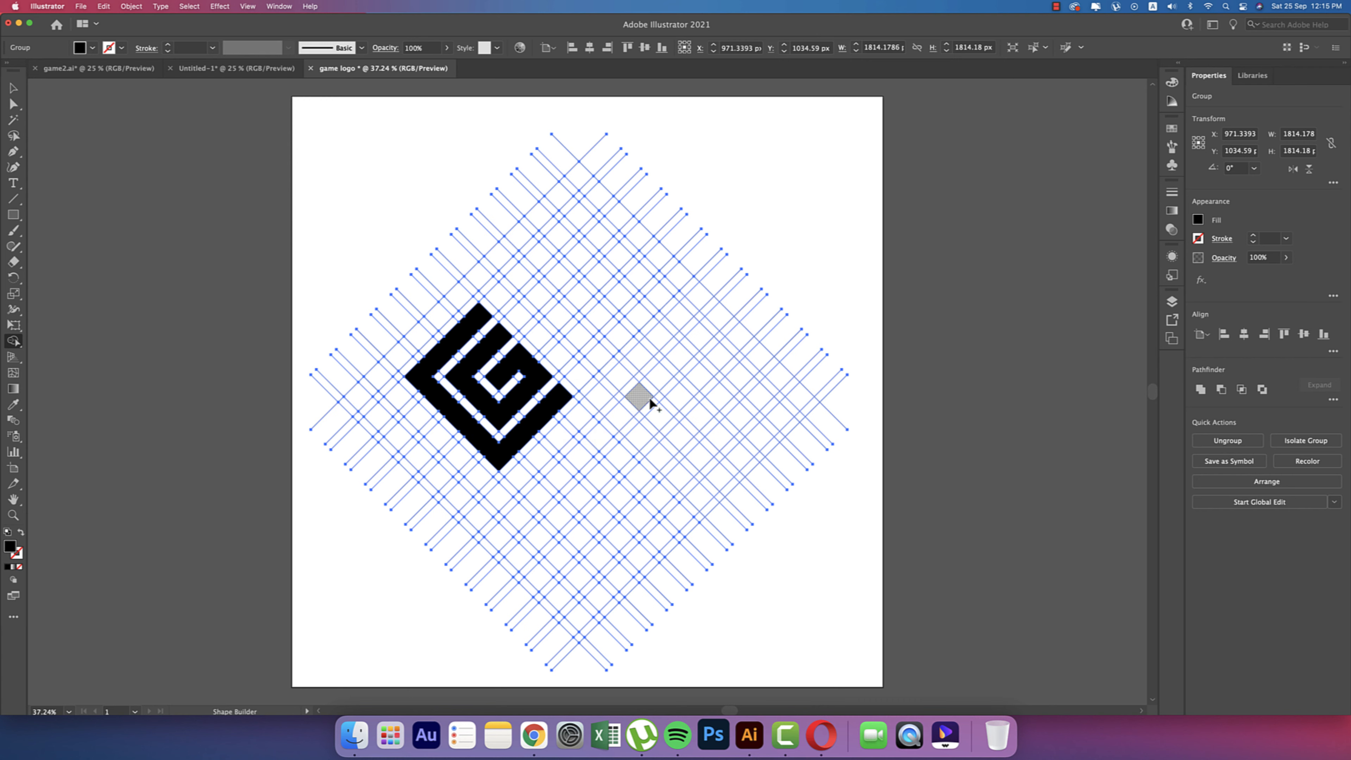
pyautogui.press('super+z')
pyautogui.press('super+z')
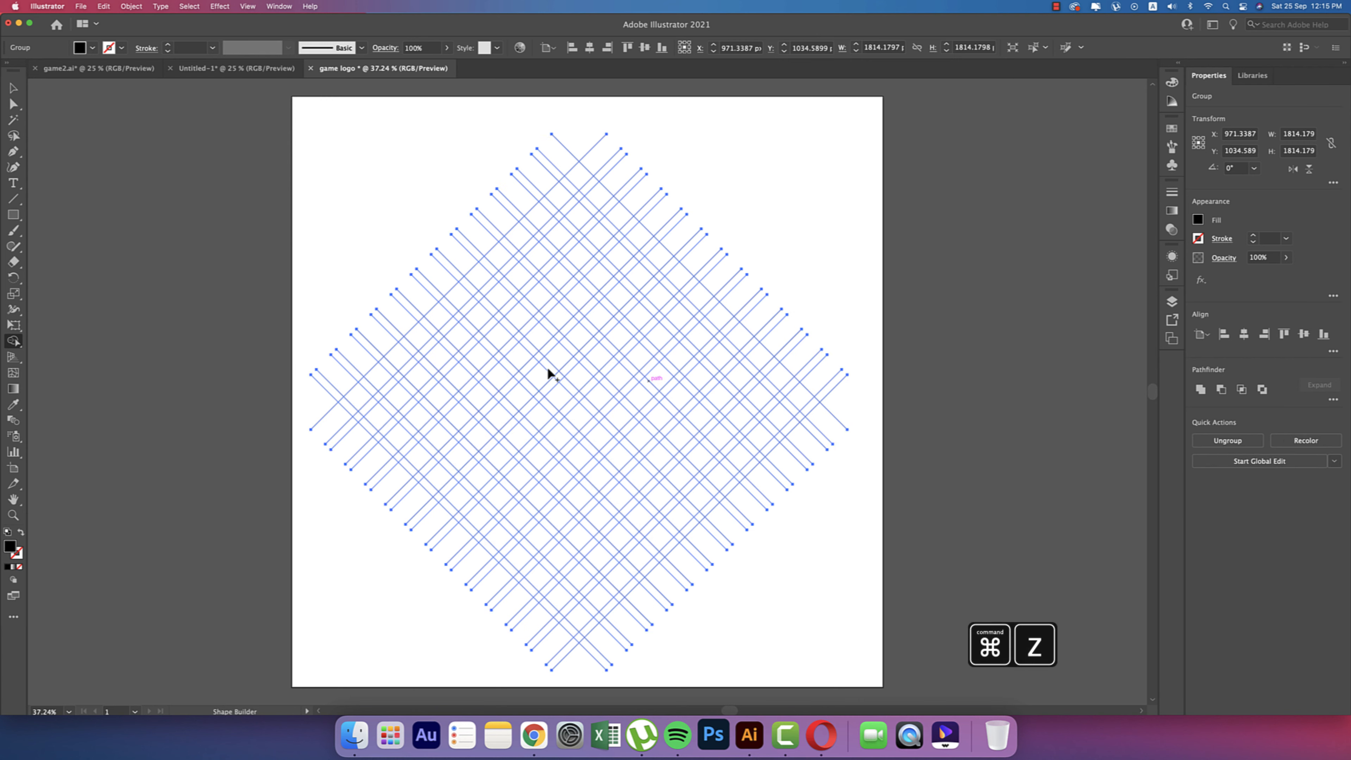
# Try to build a short diagonal bar and a separate hook, with detached outer pieces at the upper left, and undo those outer pieces
pyautogui.moveTo(501, 337); pyautogui.dragTo(473, 362)
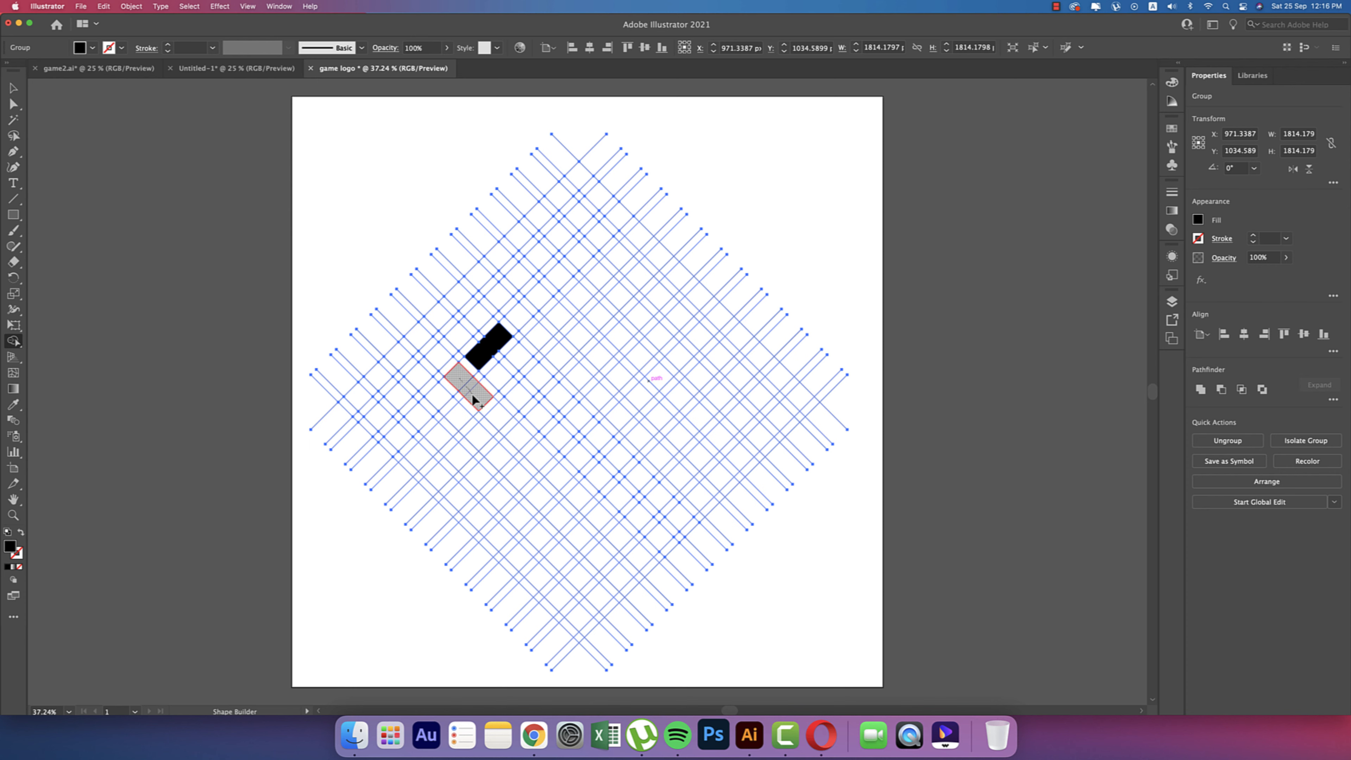
pyautogui.moveTo(495, 417)
pyautogui.mouseDown()
pyautogui.moveTo(534, 384)
pyautogui.moveTo(523, 364)
pyautogui.moveTo(500, 380)
pyautogui.mouseUp()
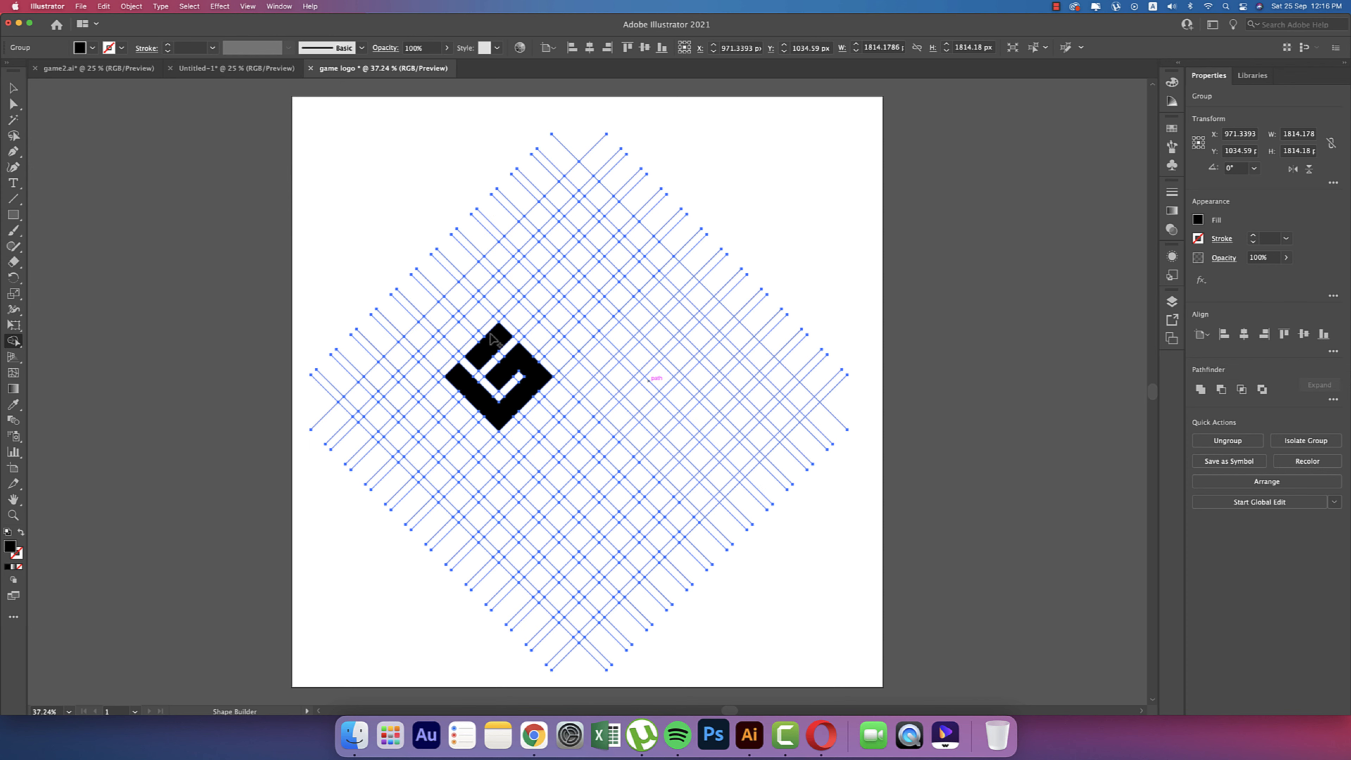
pyautogui.click(479, 316)
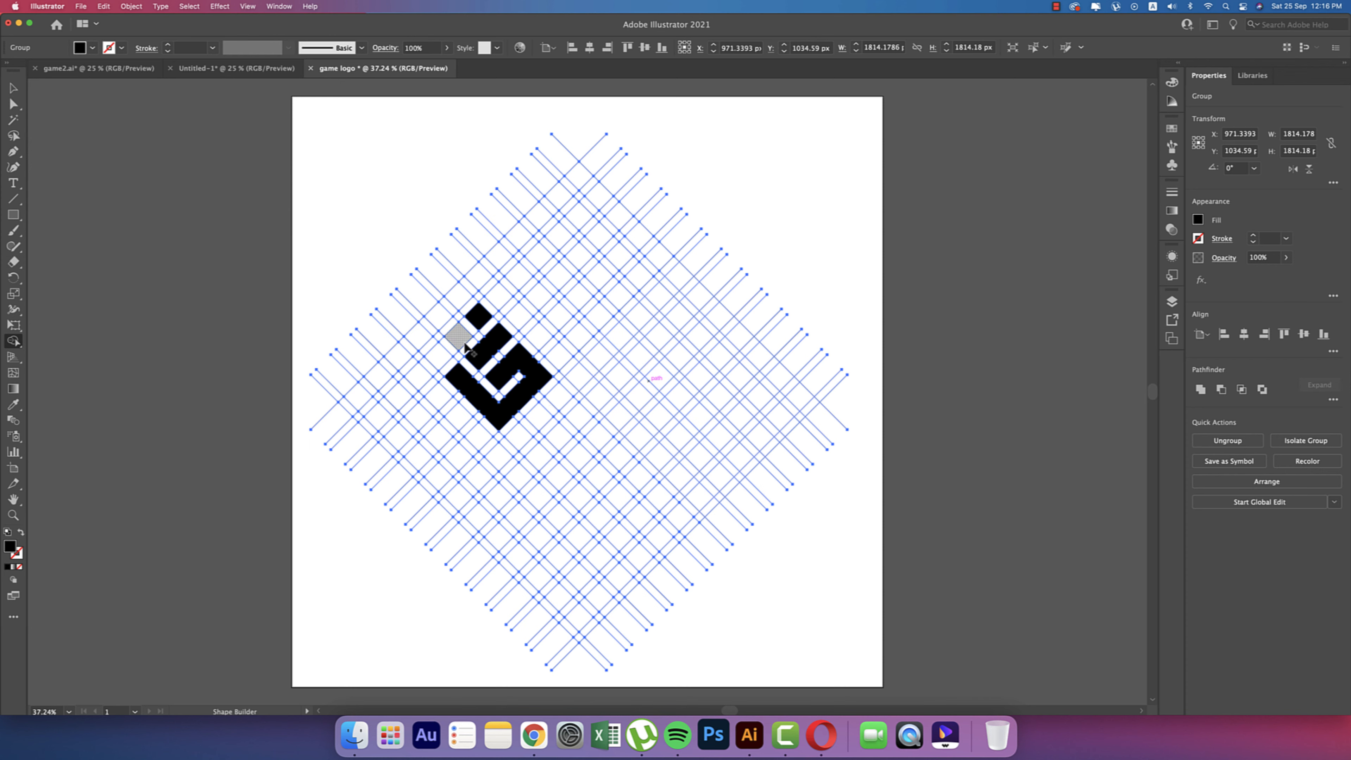
pyautogui.click(445, 356)
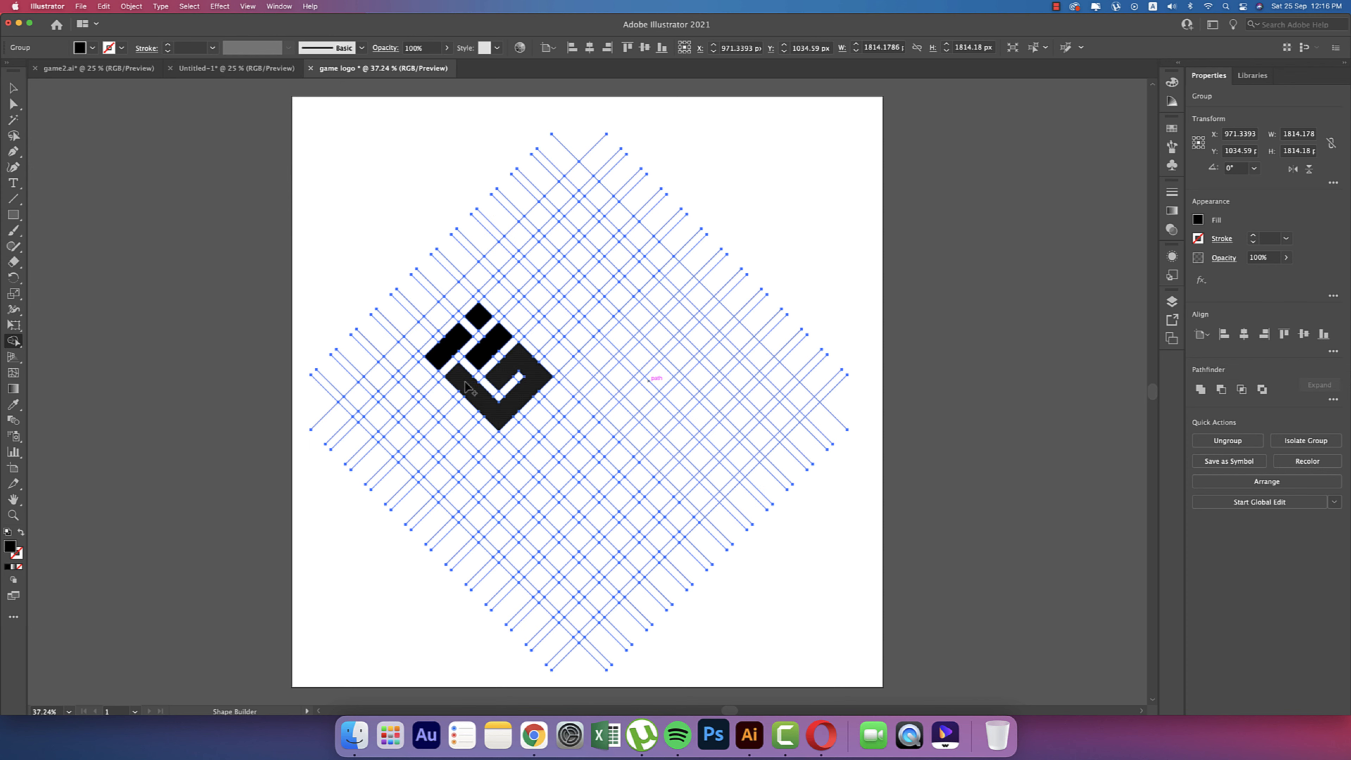
pyautogui.click(472, 365)
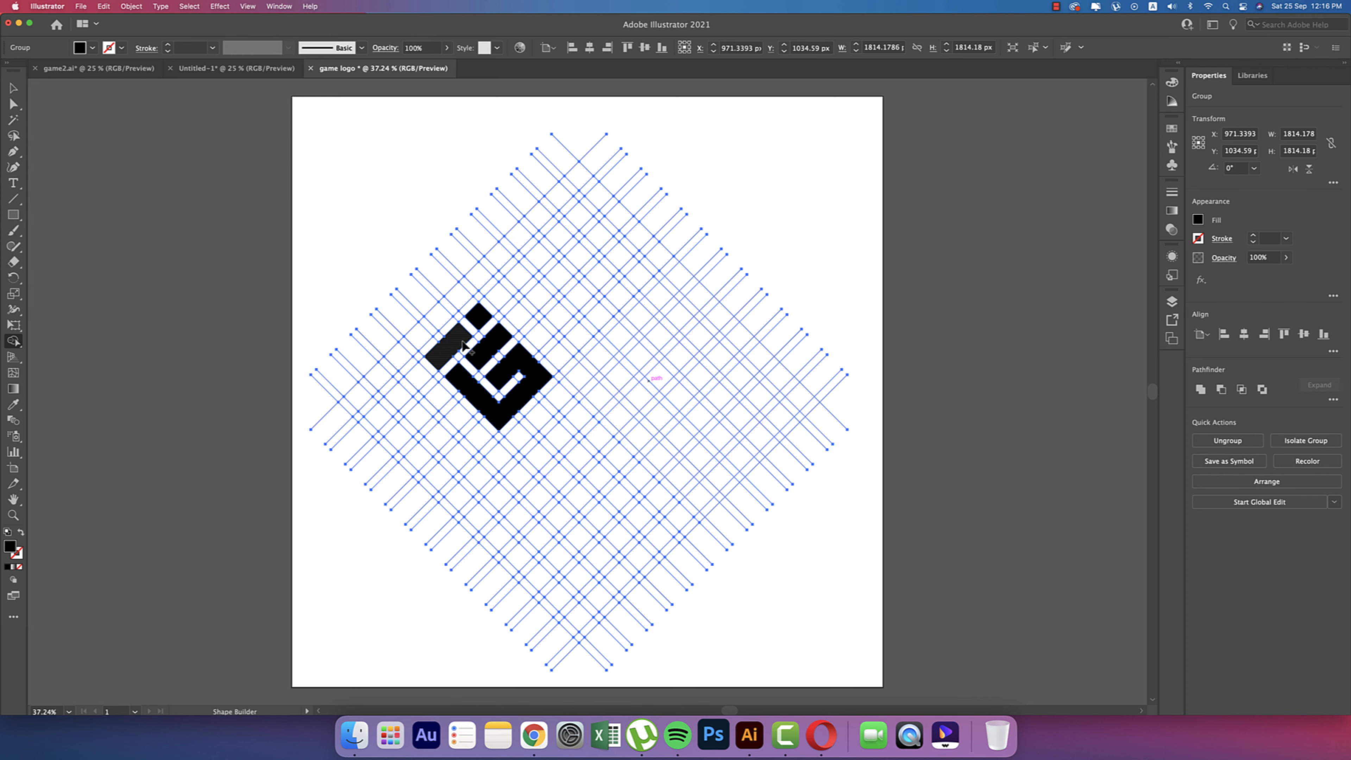
pyautogui.press('super+z')
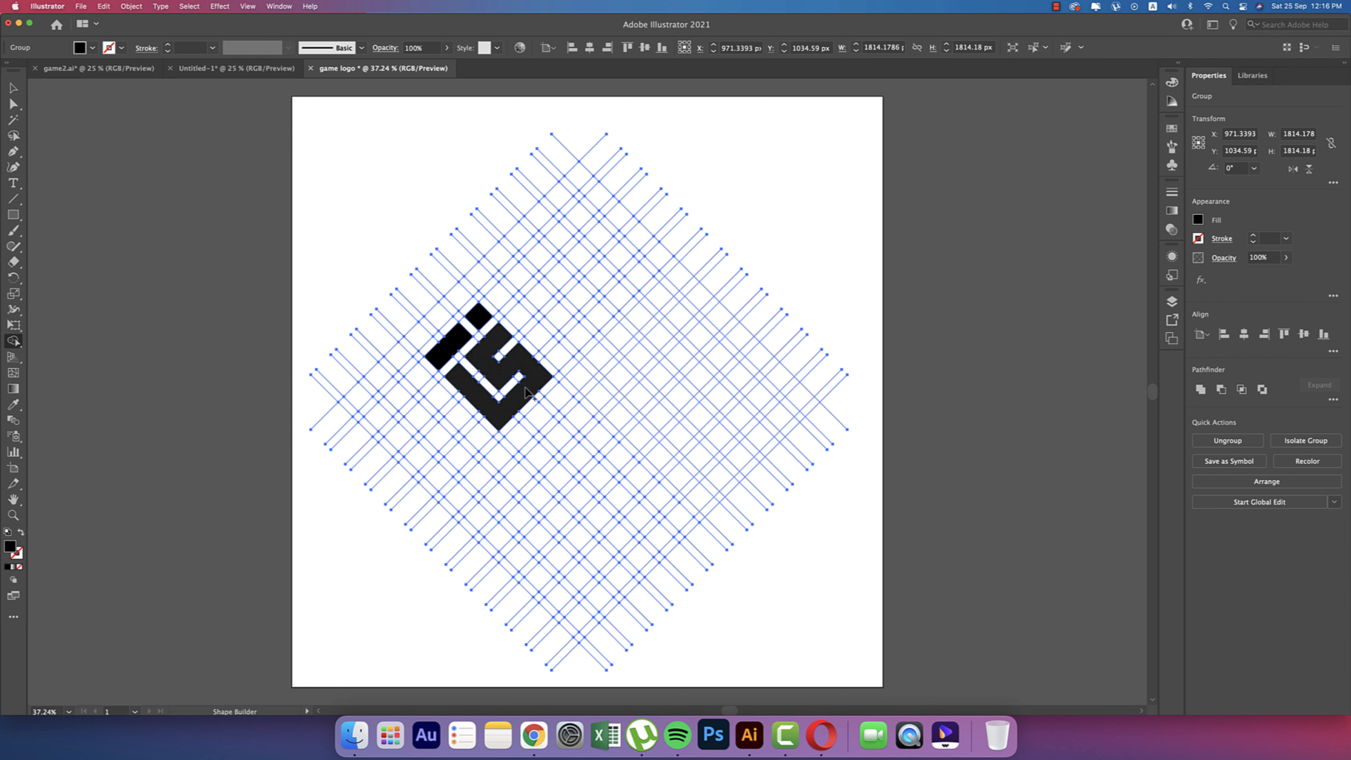
pyautogui.press('super+z')
pyautogui.press('super+z')
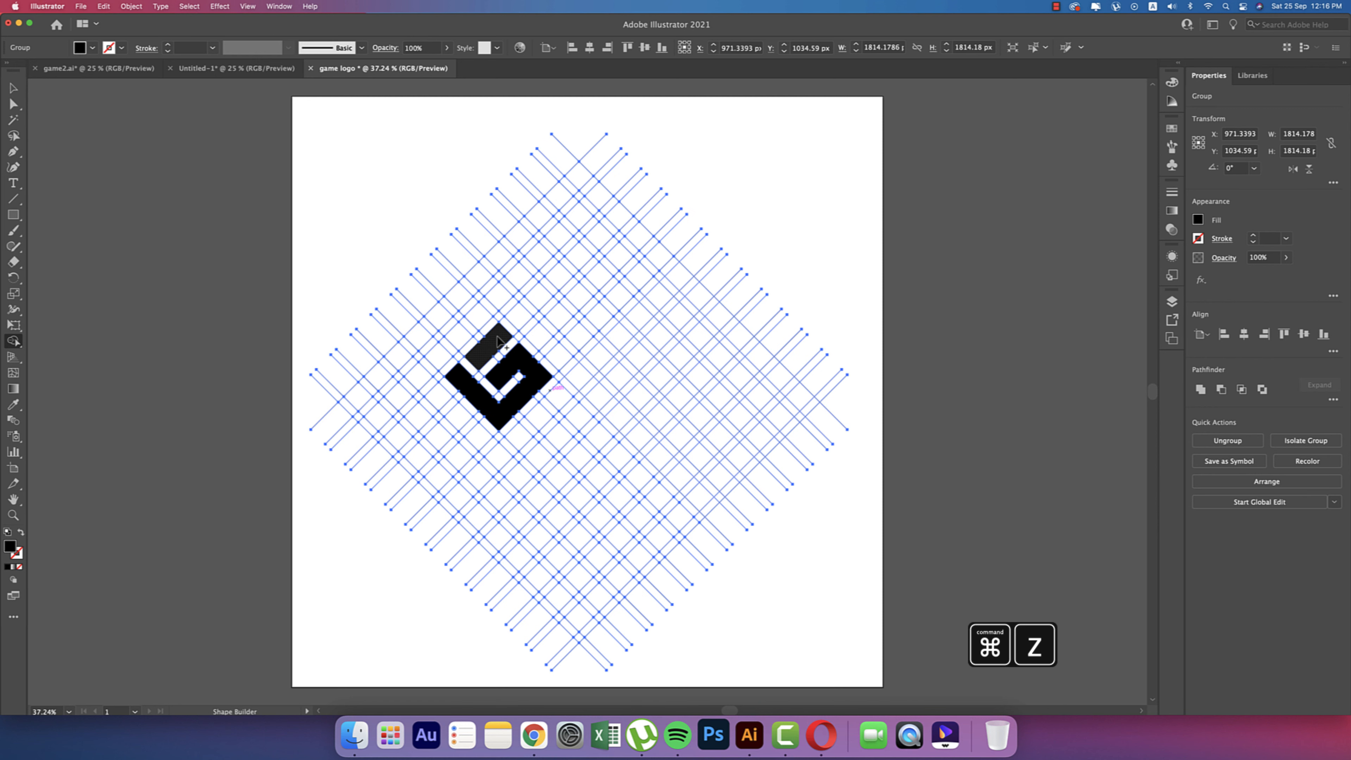
# Try to frame the bar and hook with a single cell and outer bars on both upper sides, and undo these shapes
pyautogui.click(516, 318)
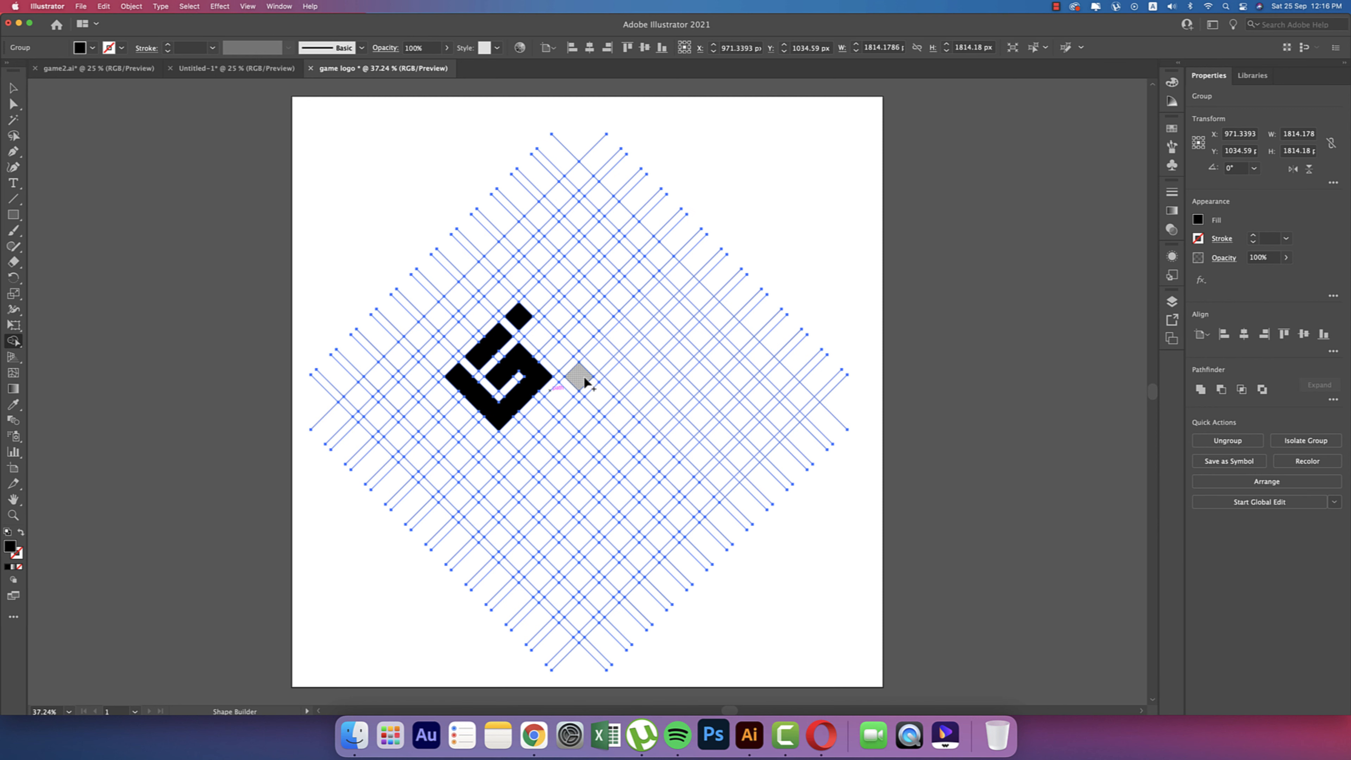
pyautogui.moveTo(537, 339); pyautogui.dragTo(556, 362)
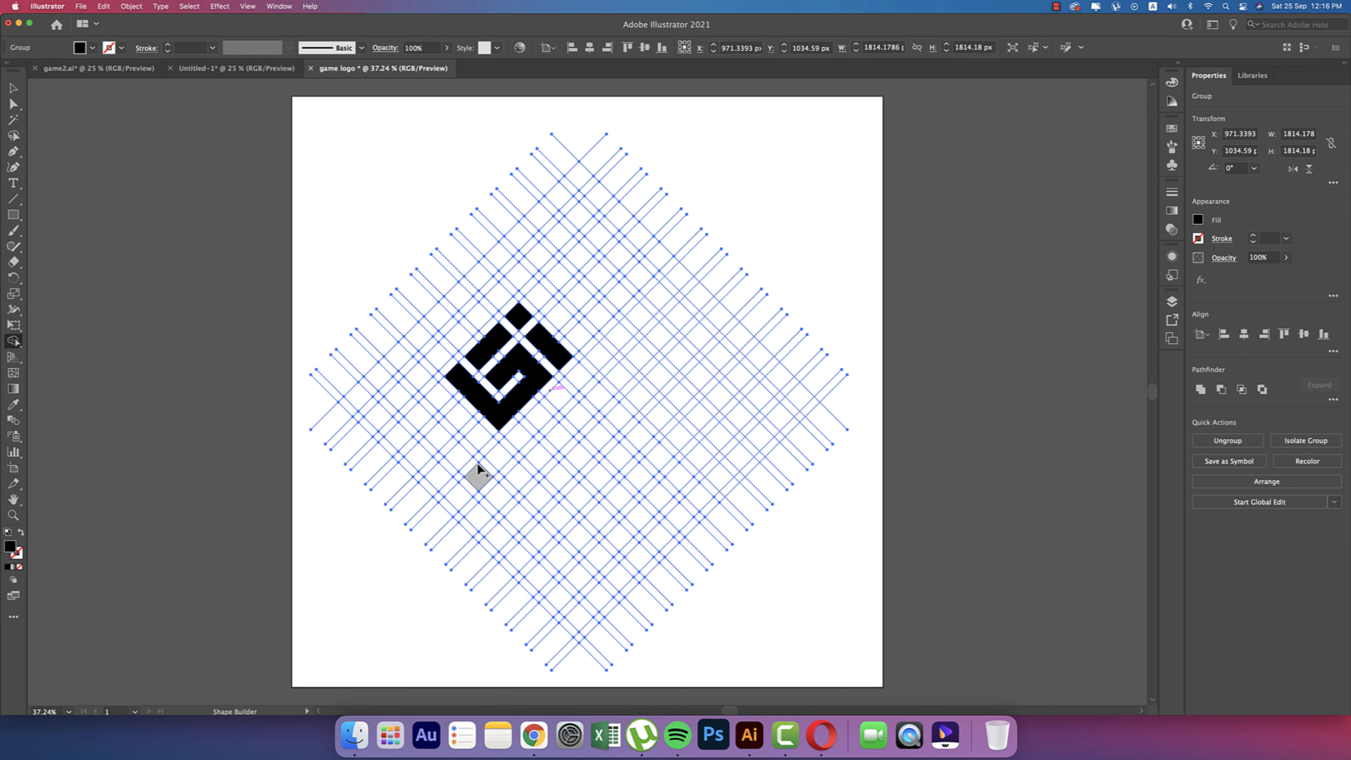
pyautogui.moveTo(500, 296); pyautogui.dragTo(433, 362)
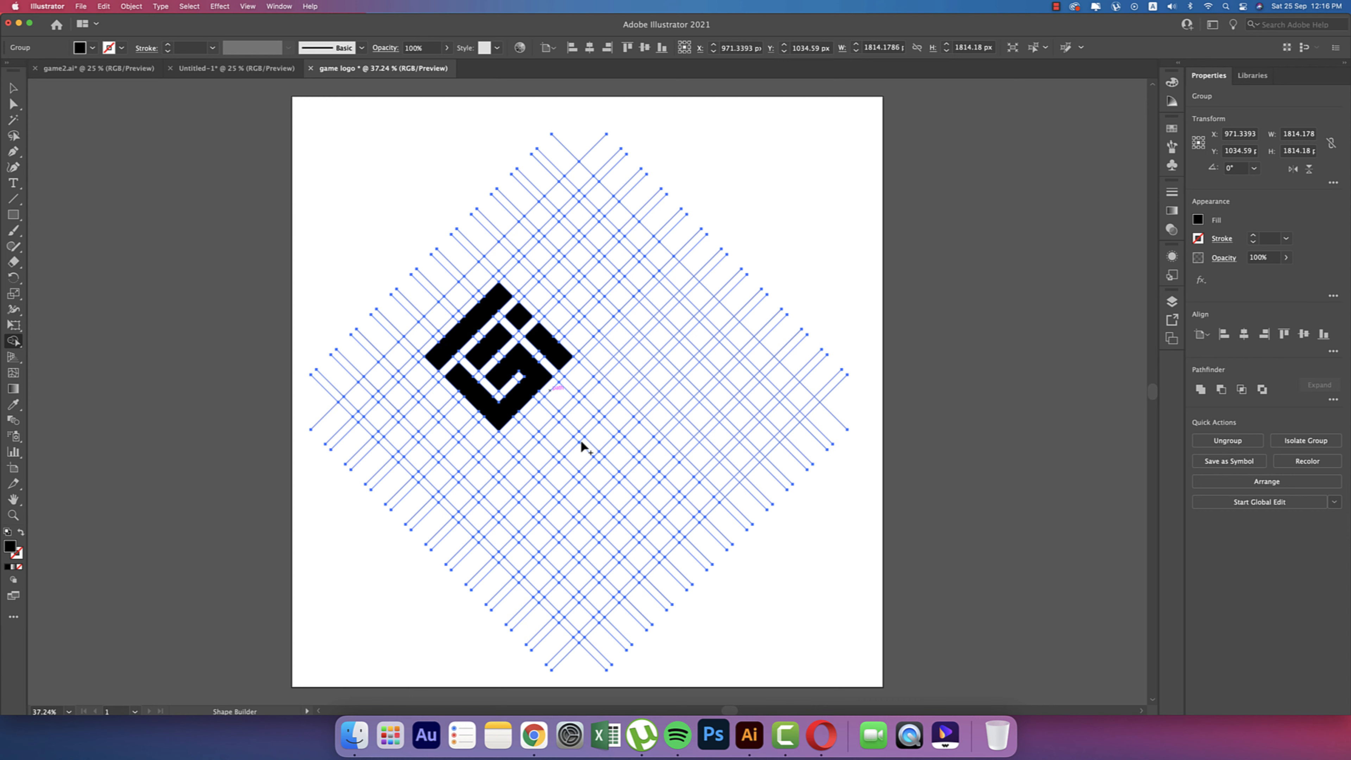
pyautogui.press('super+z')
pyautogui.press('super+z')
pyautogui.press('super+z')
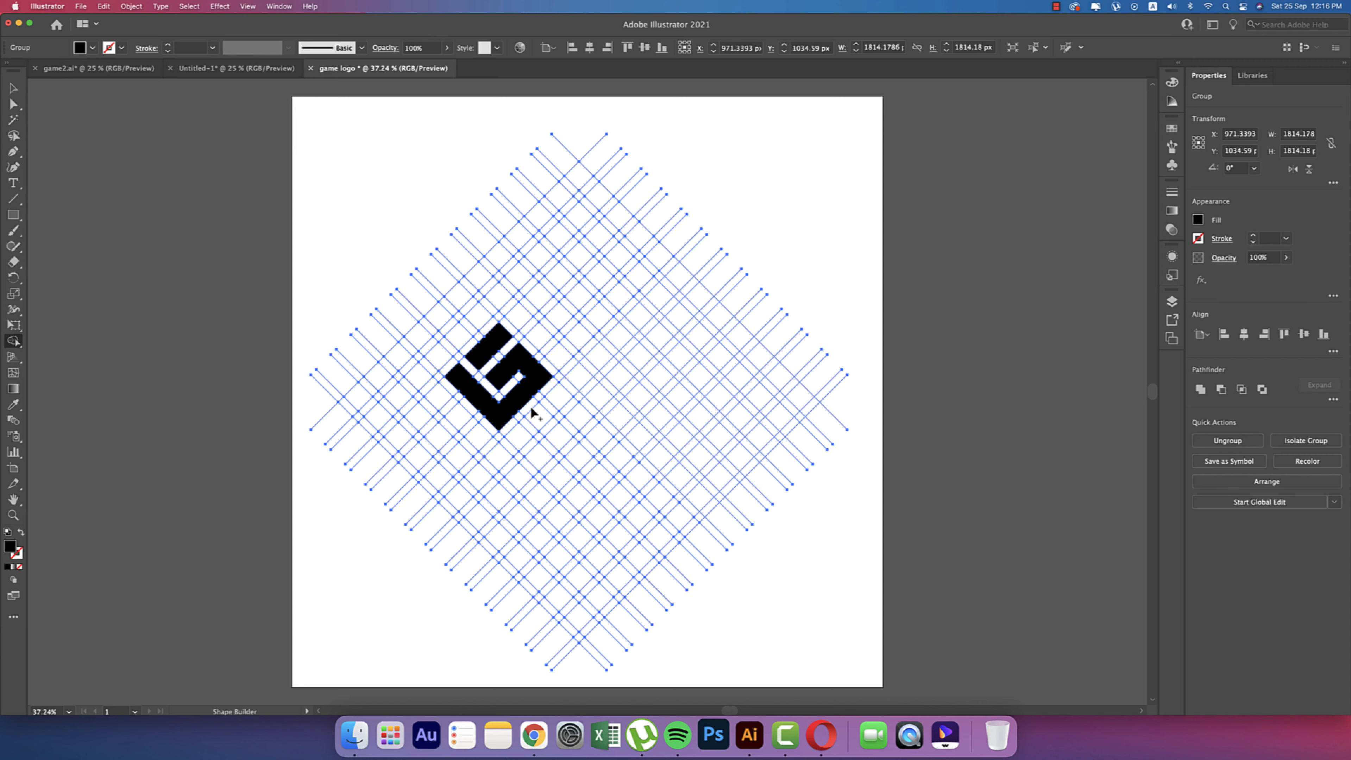
pyautogui.press('super+z')
pyautogui.press('super+z')
pyautogui.press('super+z')
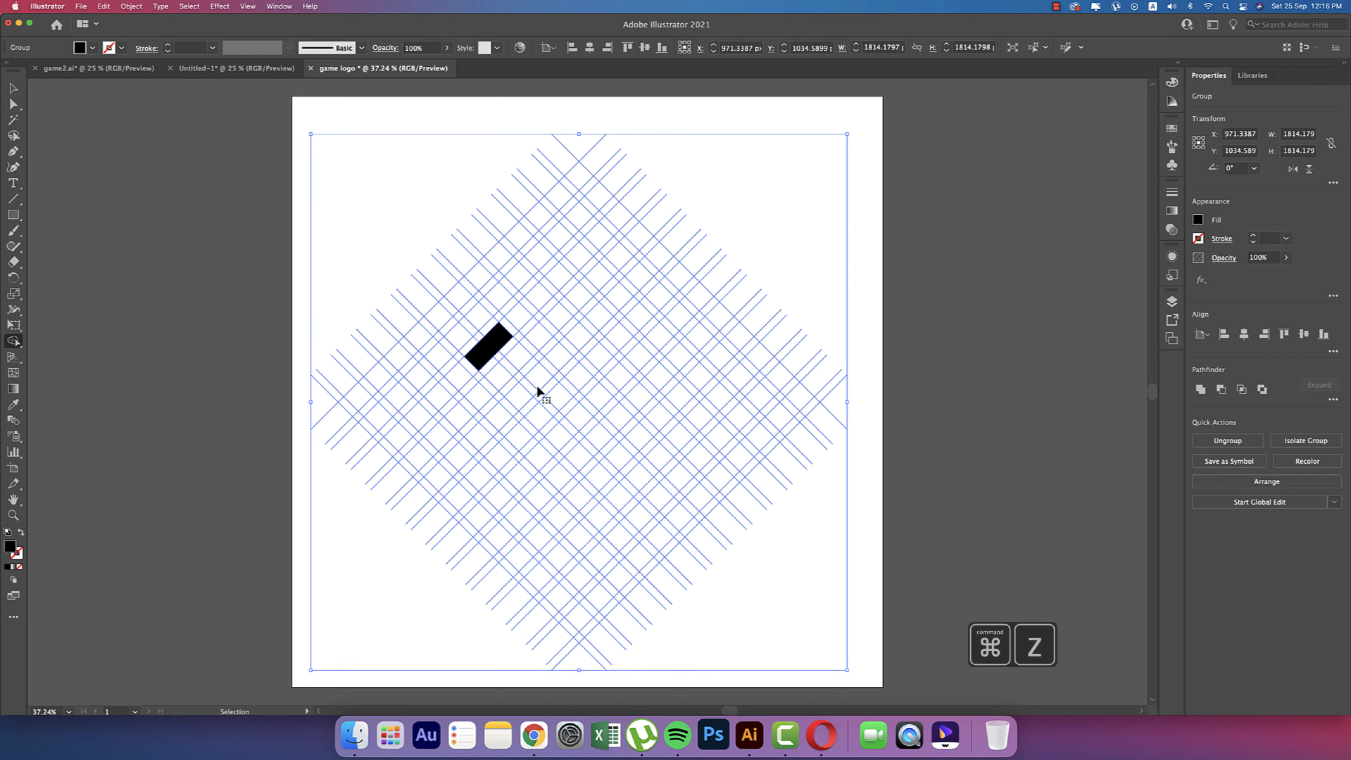
# Merge adjoining grid cells into a short black diagonal bar and compare it with the finished logo in the Untitled-1 document
pyautogui.moveTo(497, 340); pyautogui.dragTo(485, 358)
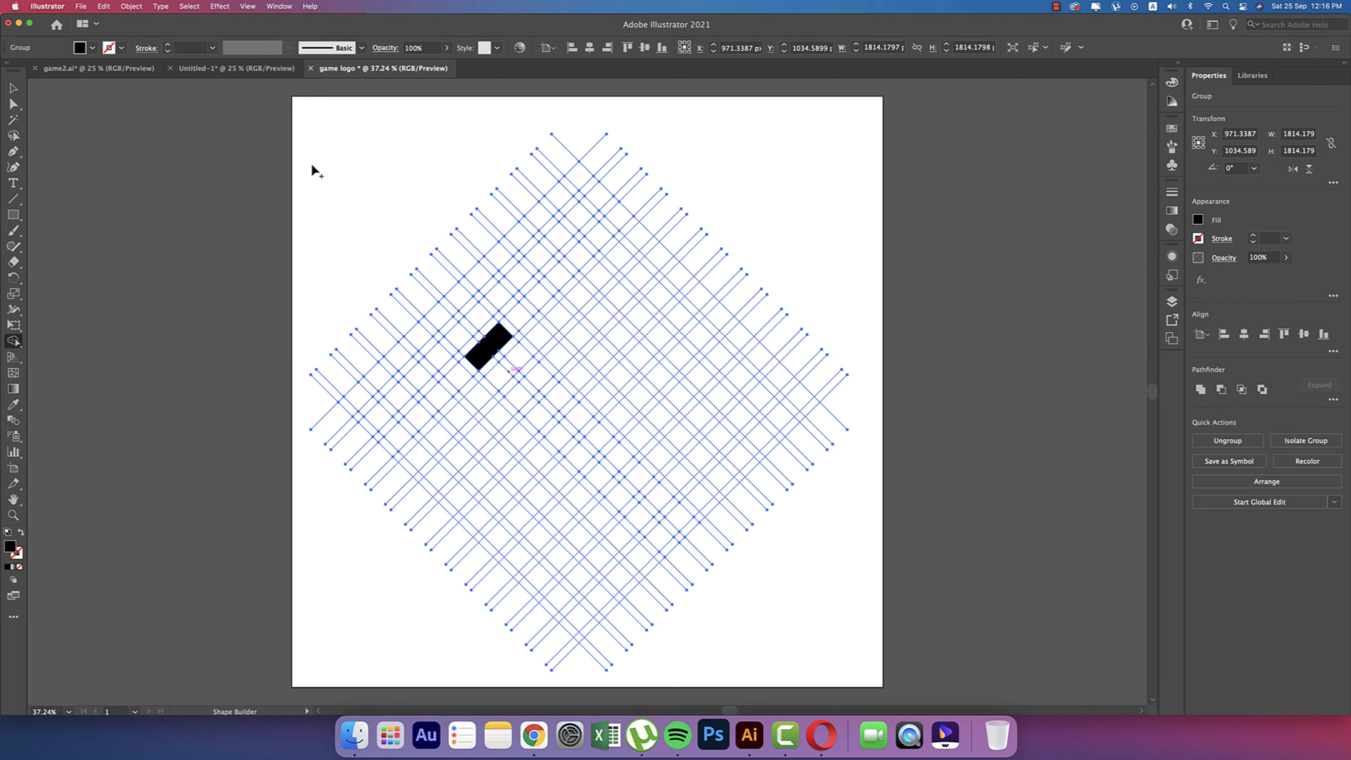
pyautogui.click(236, 68)
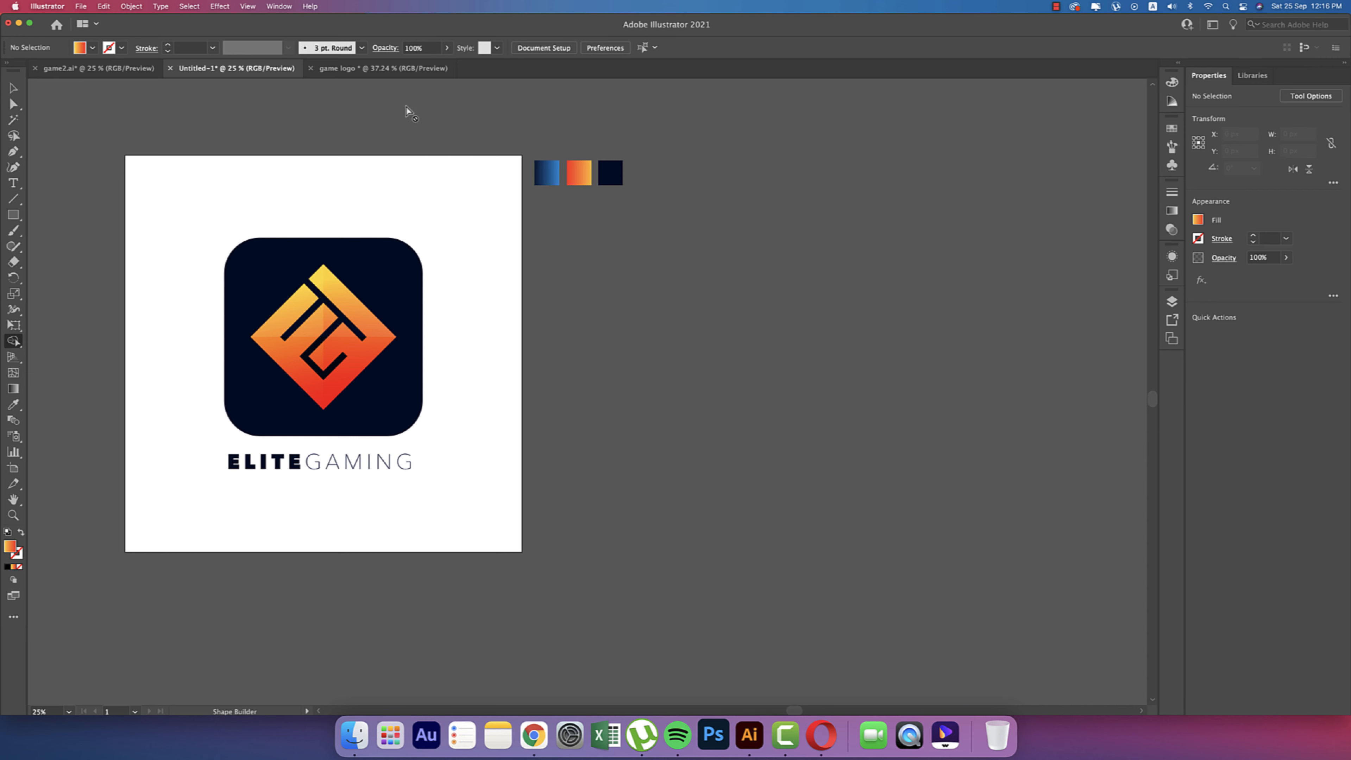
pyautogui.click(384, 68)
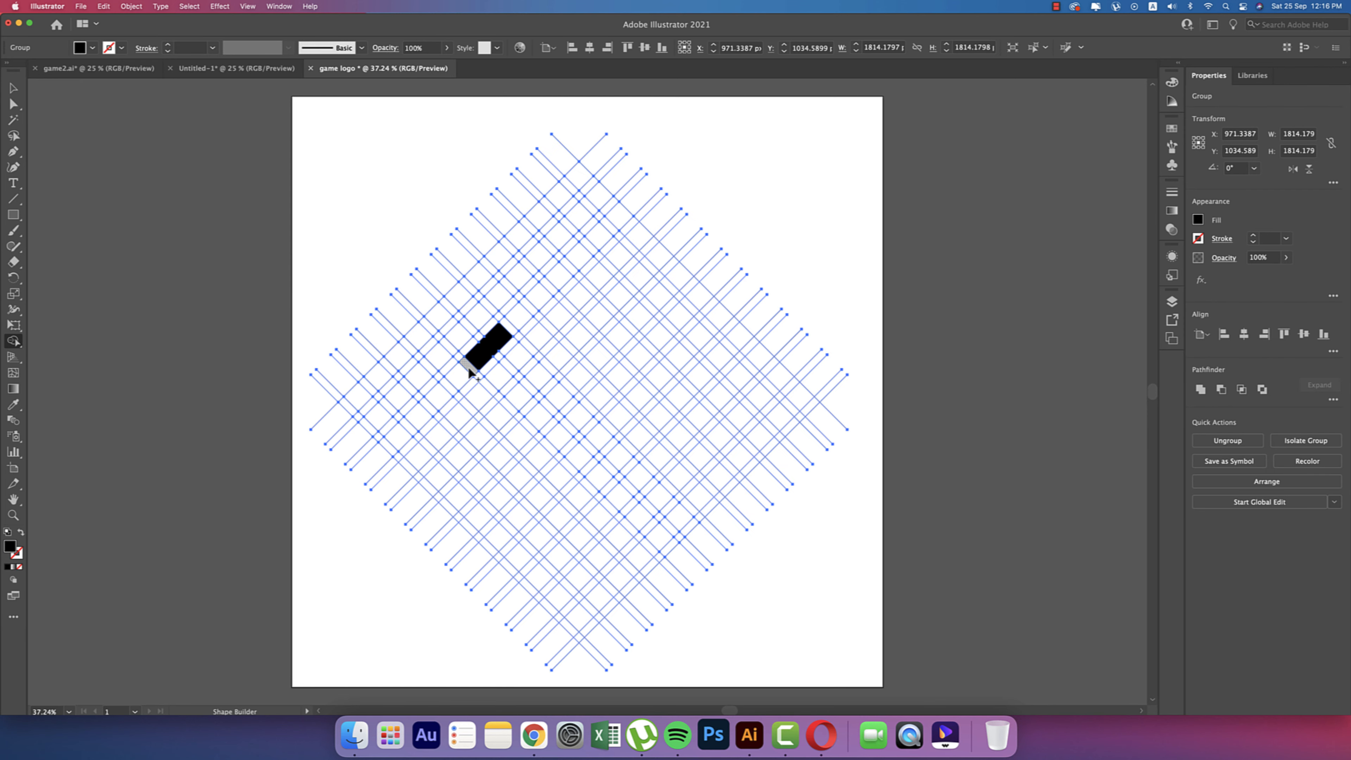
# Merge grid cells with Shape Builder around the diagonal bar to complete the black diamond-shaped EG mark, including its upper-right outer band
pyautogui.moveTo(461, 371); pyautogui.dragTo(512, 373)
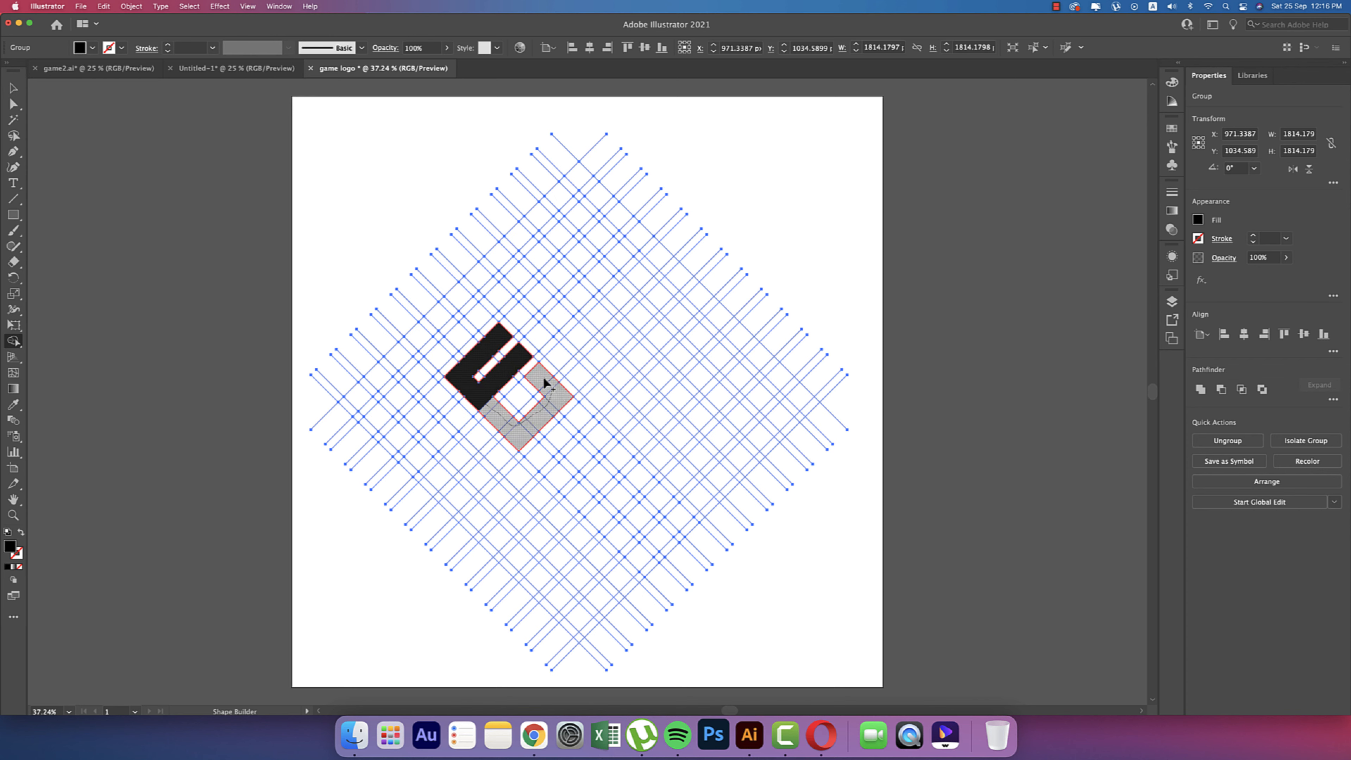
pyautogui.moveTo(542, 377); pyautogui.dragTo(532, 399)
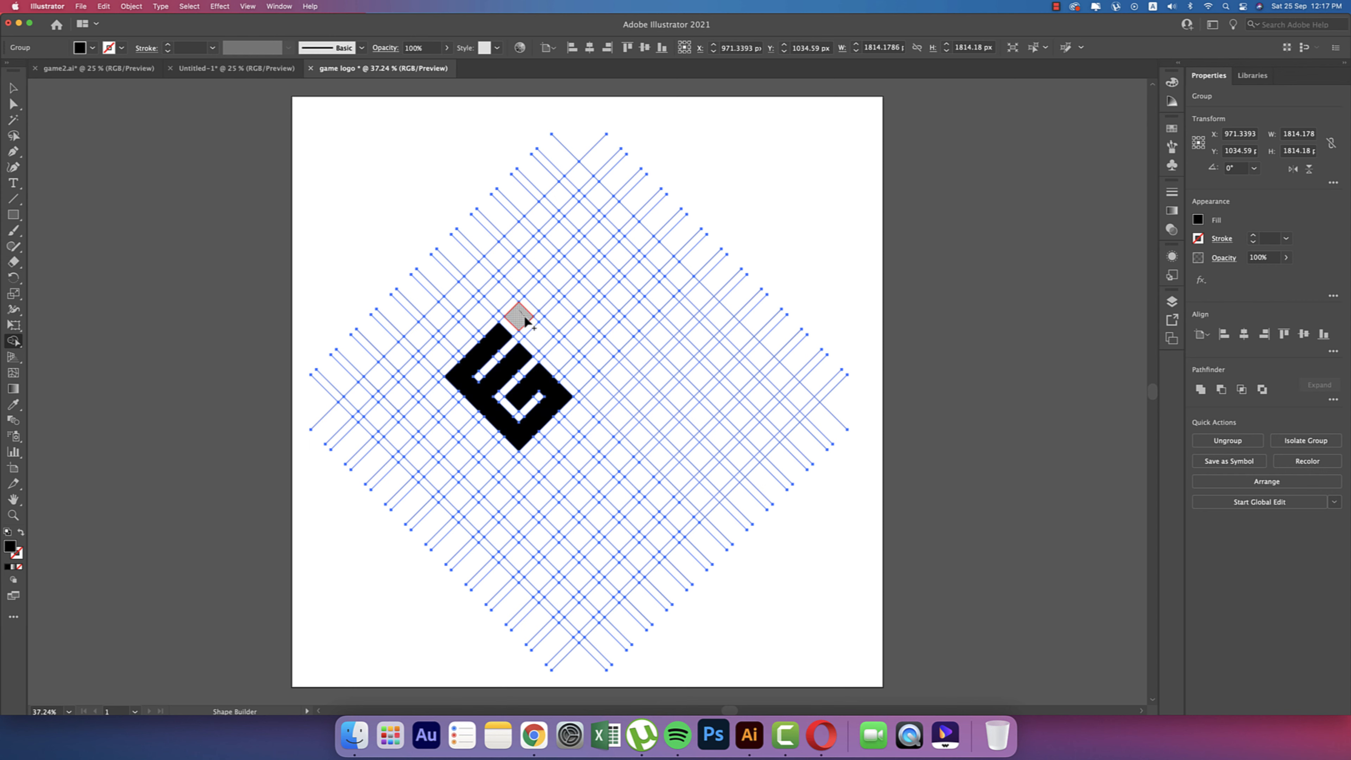
pyautogui.moveTo(523, 313)
pyautogui.mouseDown()
pyautogui.moveTo(588, 381)
pyautogui.moveTo(567, 394)
pyautogui.mouseUp()
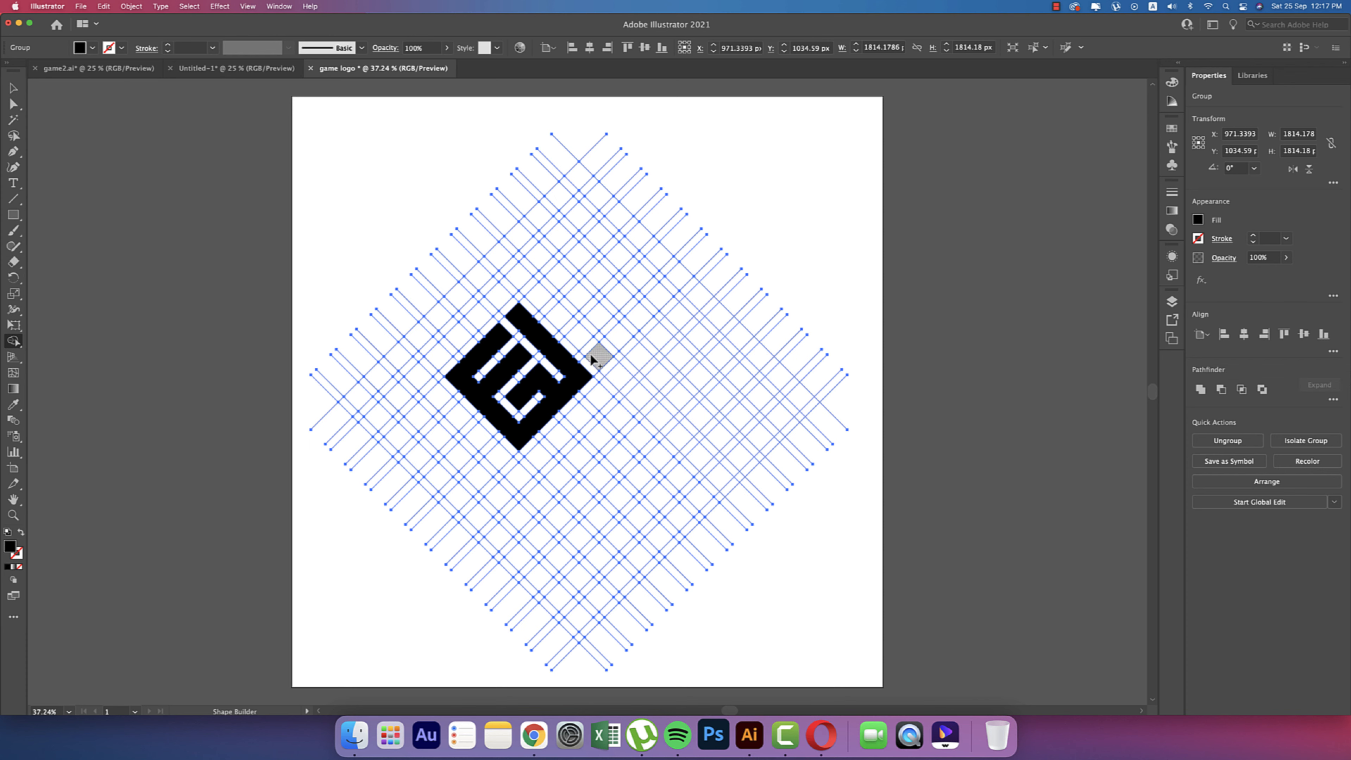
# Select all the grid lines with the Magic Wand and delete them, leaving only the black logo shapes
pyautogui.click(13, 88)
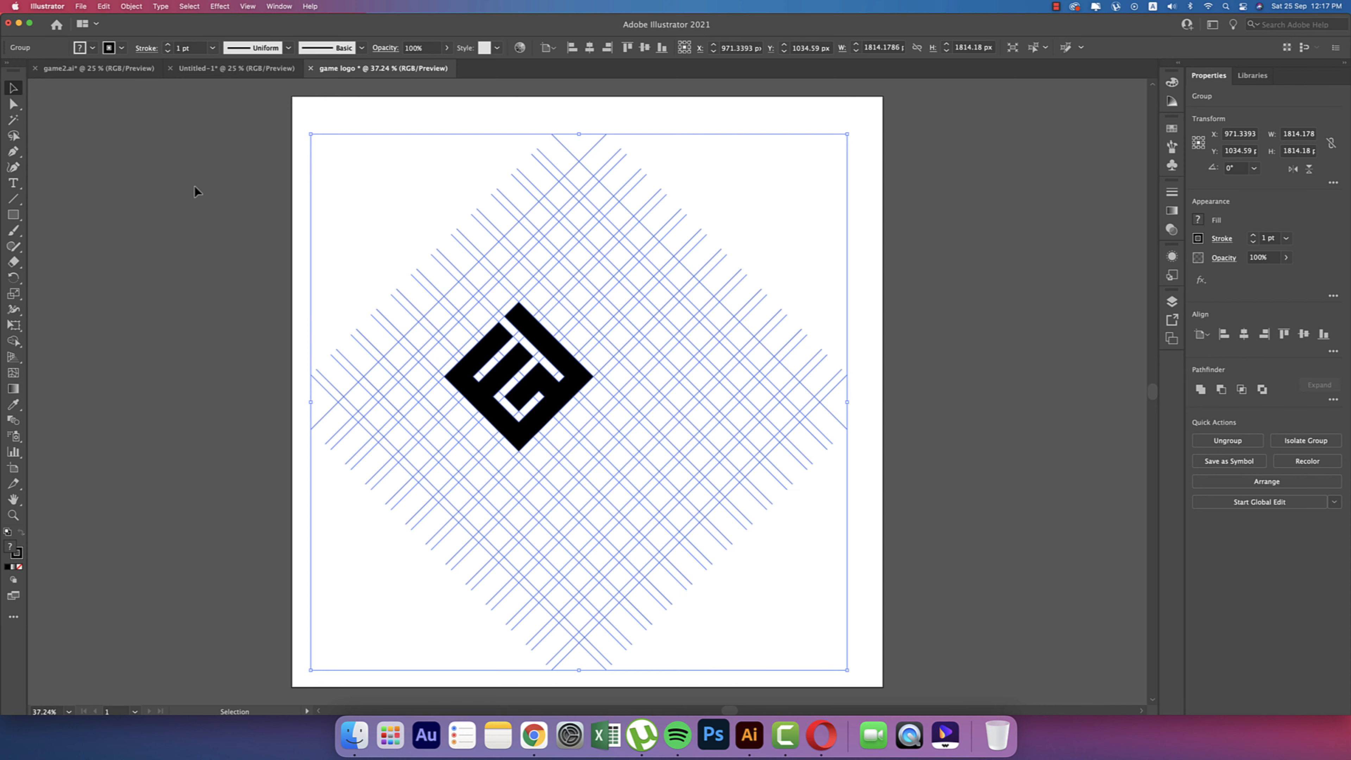
pyautogui.click(194, 185)
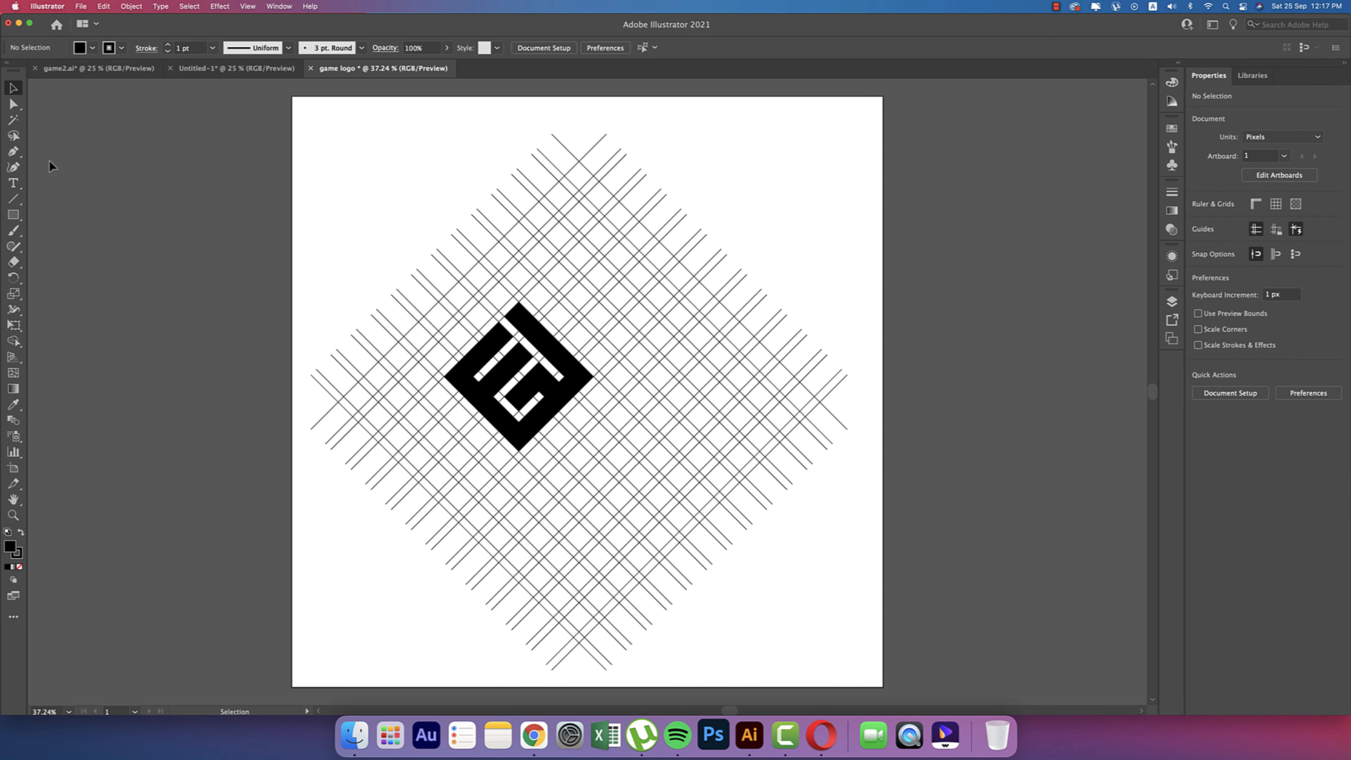
pyautogui.click(14, 121)
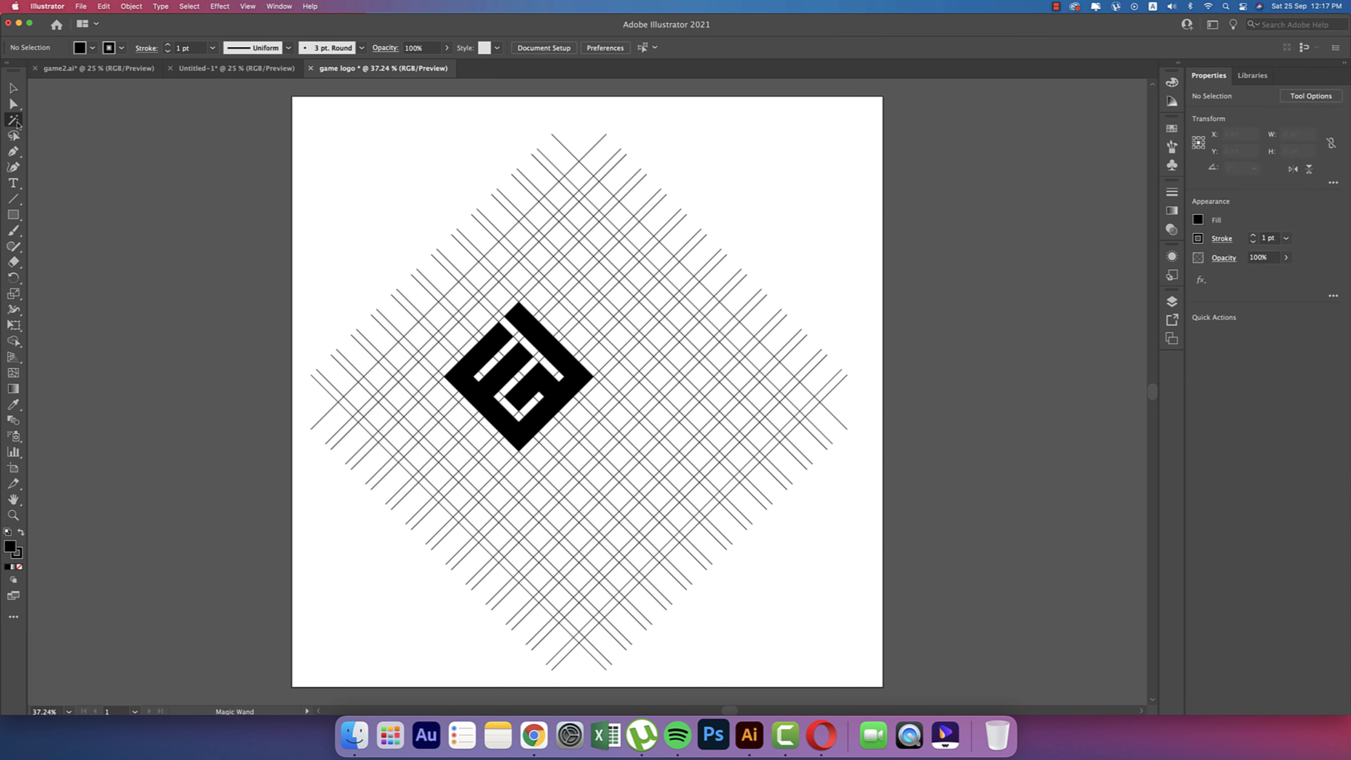
pyautogui.click(612, 193)
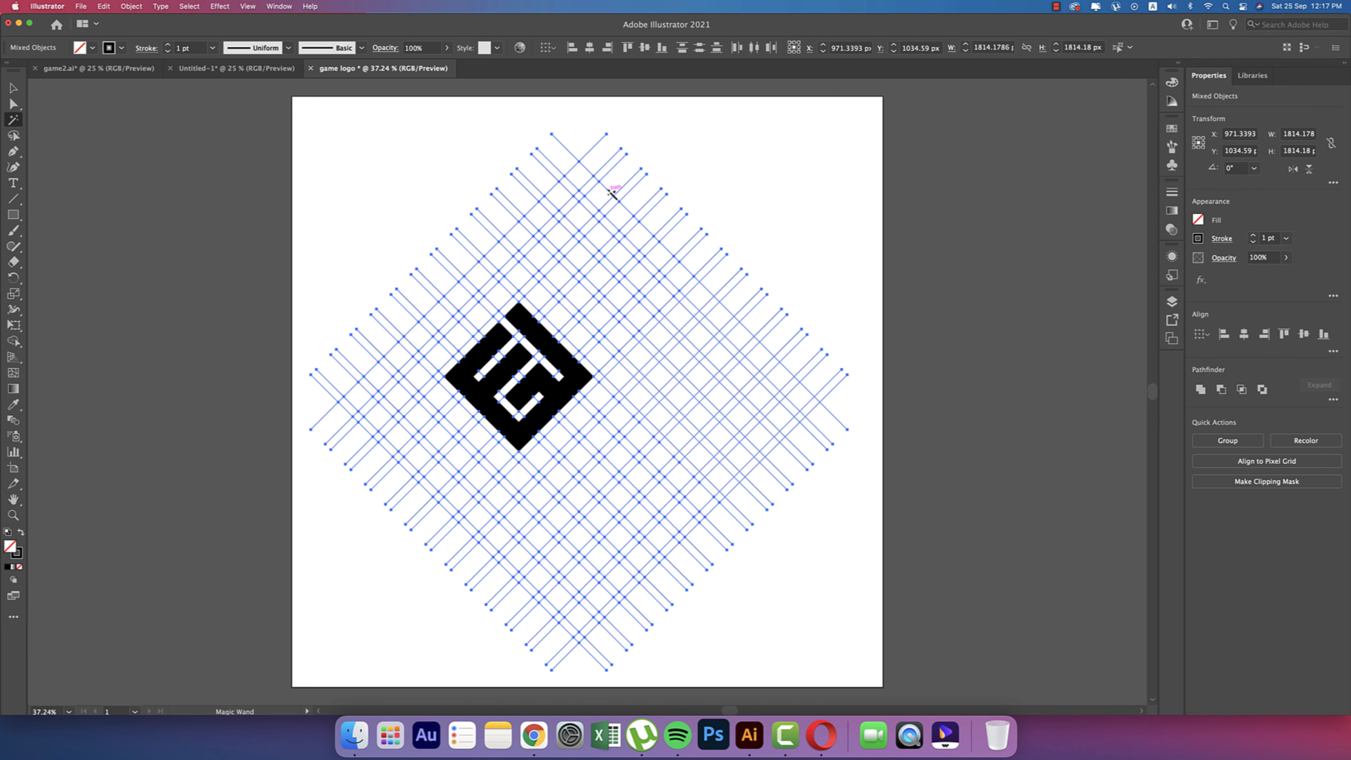
pyautogui.press('Delete')
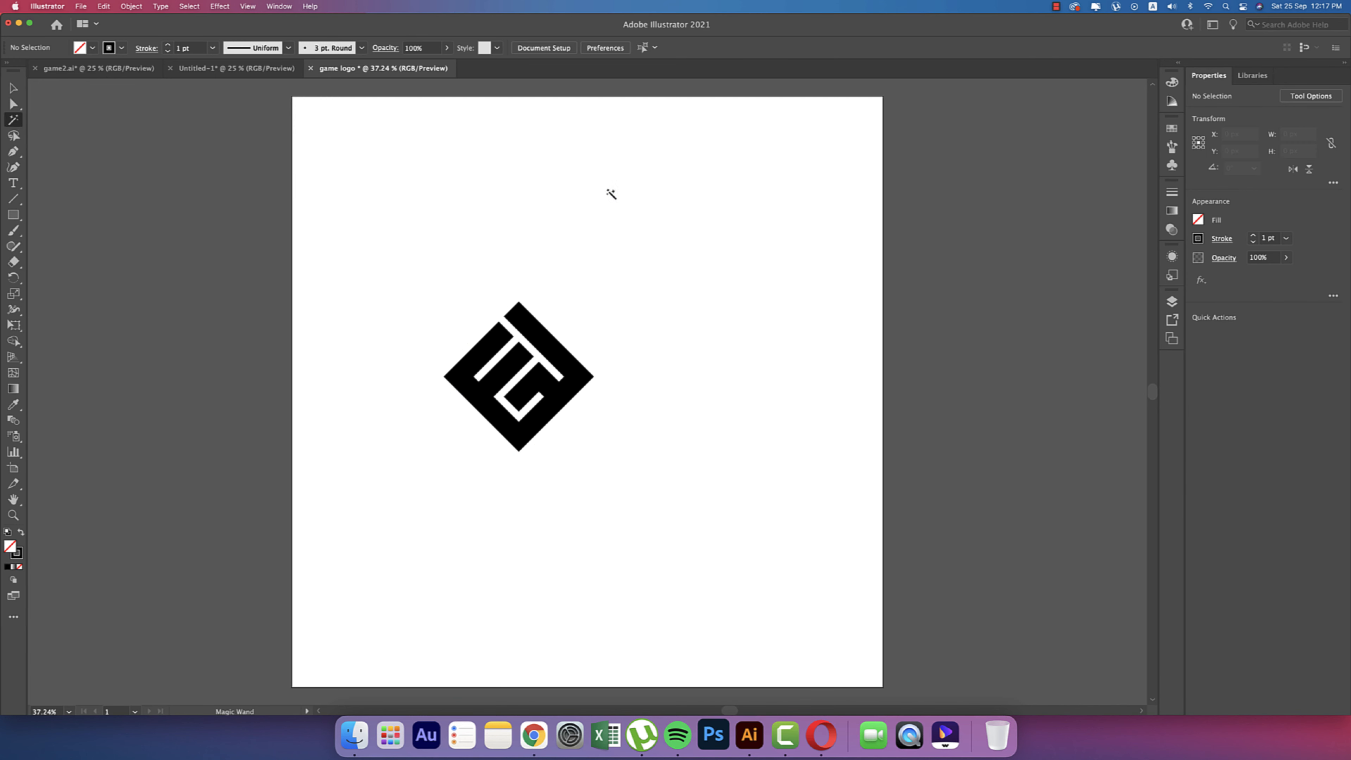
# Remove the stroke from the whole logo and group its shapes
pyautogui.click(13, 88)
pyautogui.moveTo(404, 215); pyautogui.dragTo(705, 539)
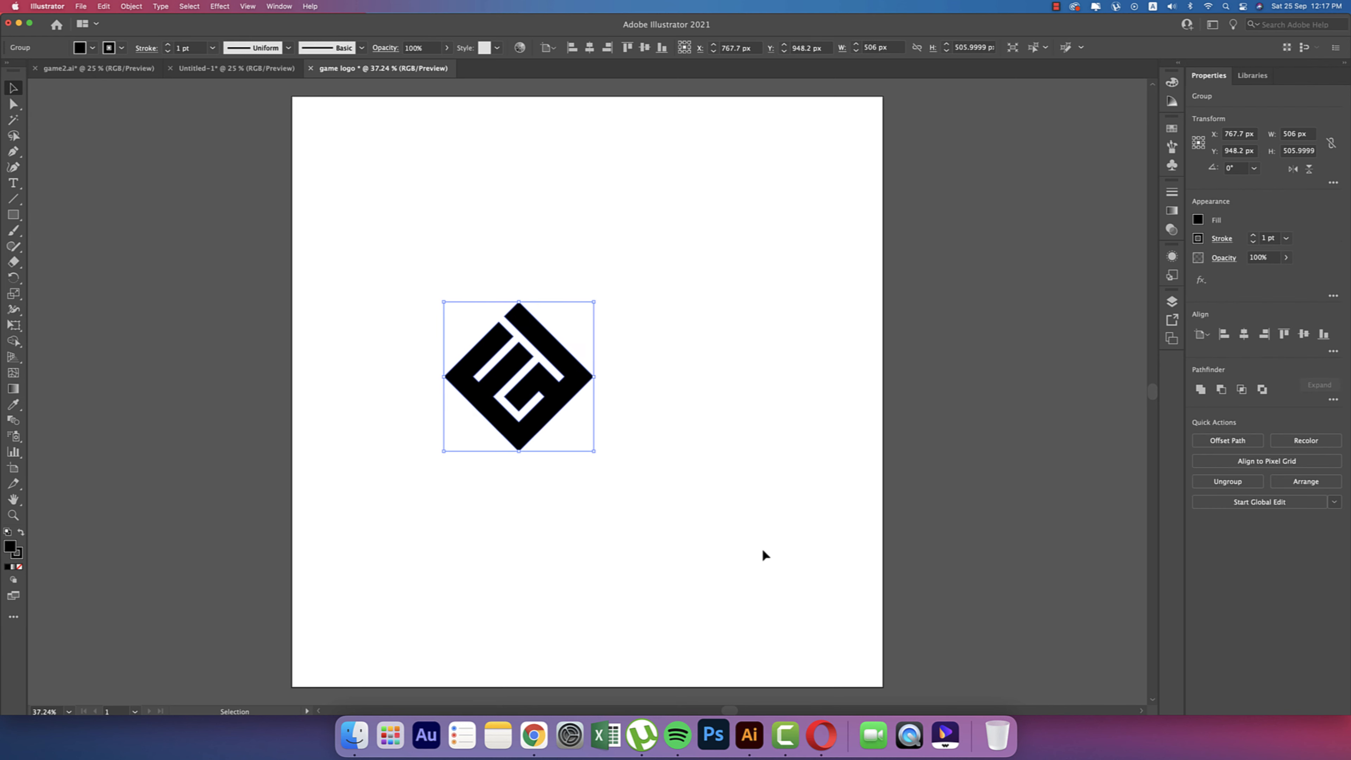
pyautogui.click(92, 48)
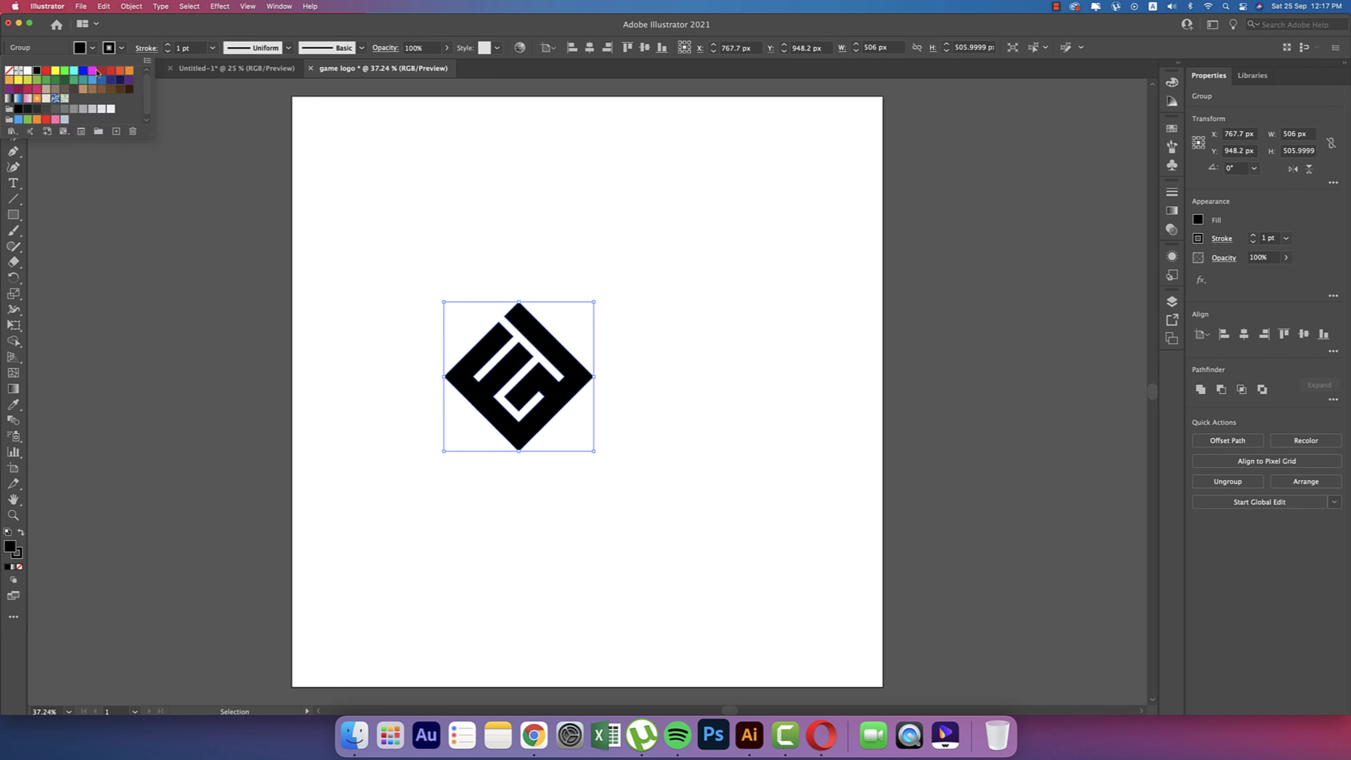
pyautogui.click(9, 70)
pyautogui.press('a')
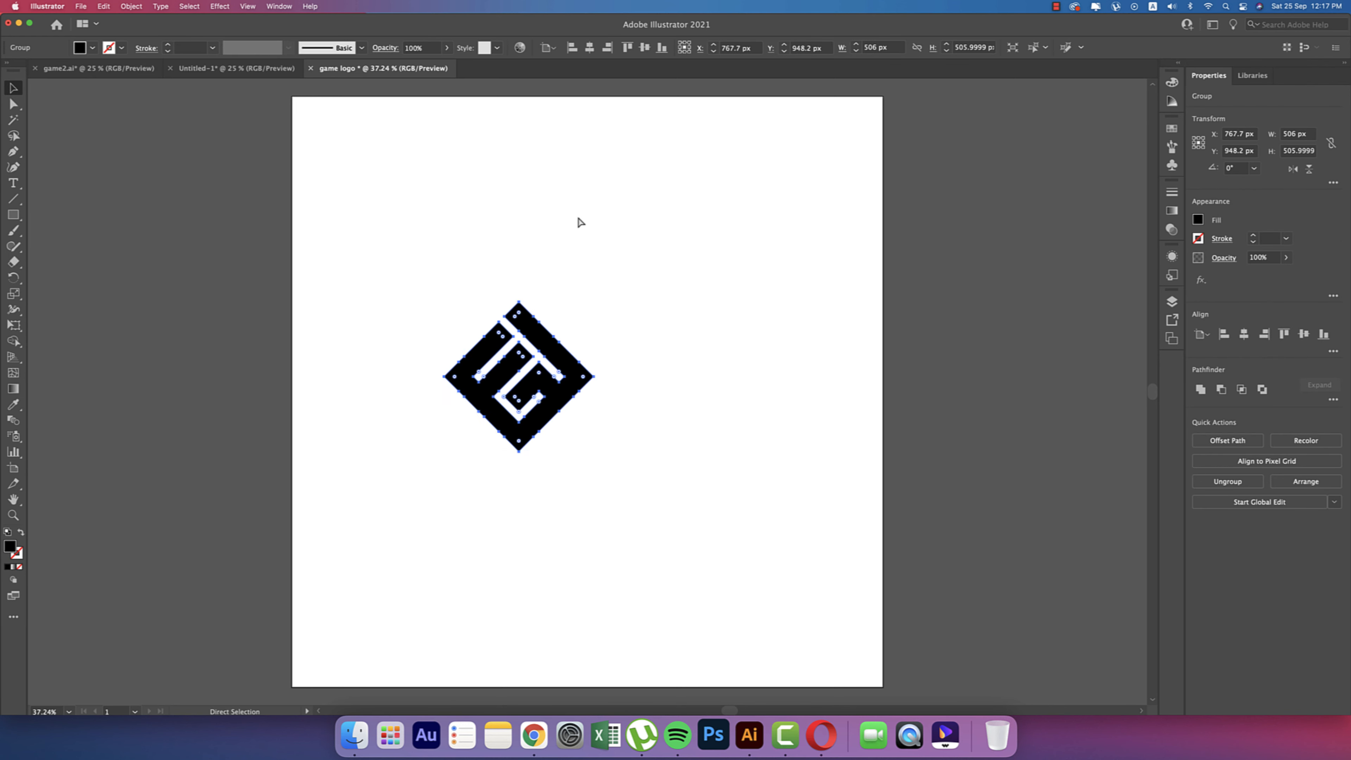
pyautogui.press('super+g')
pyautogui.press('v')
# Centre the logo on the artboard, enlarge it to about 635 px wide and shift it slightly upward
pyautogui.click(589, 48)
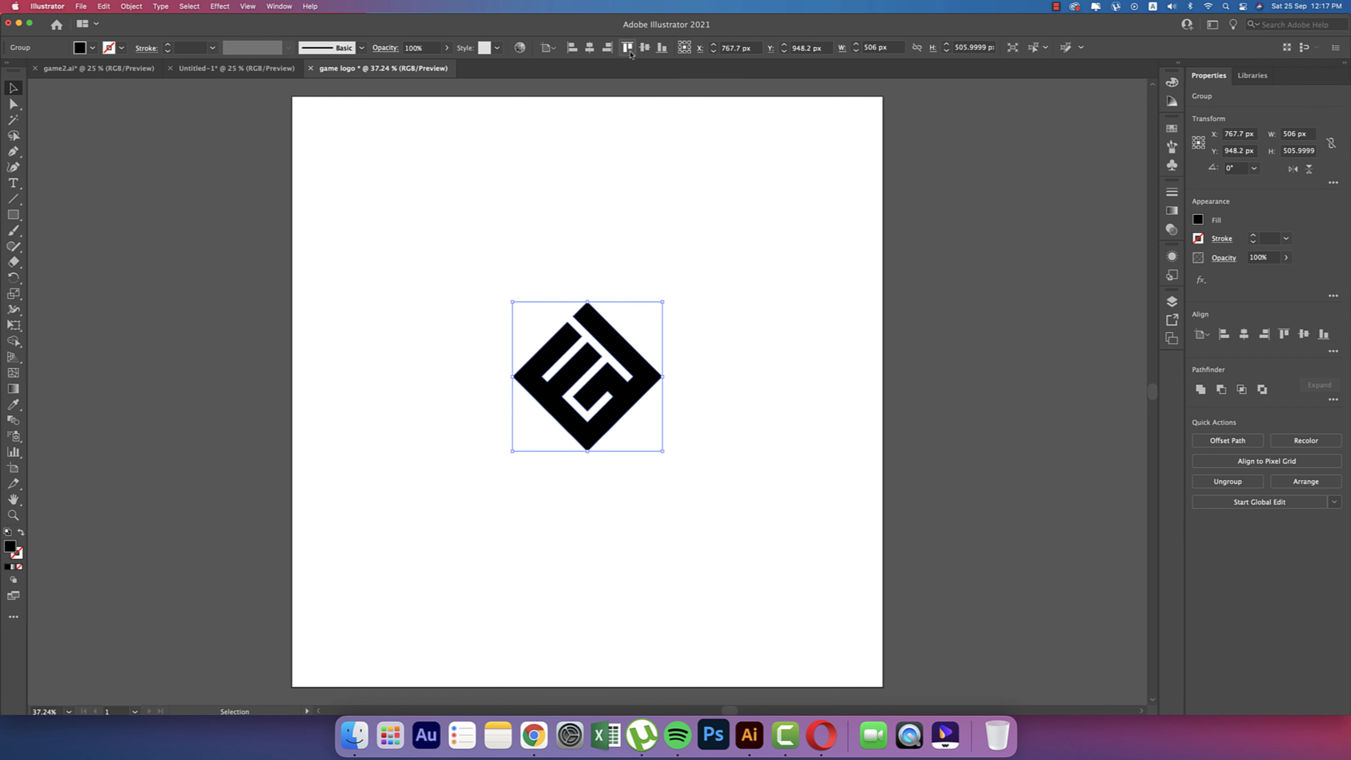
pyautogui.click(646, 50)
pyautogui.click(556, 51)
pyautogui.click(557, 52)
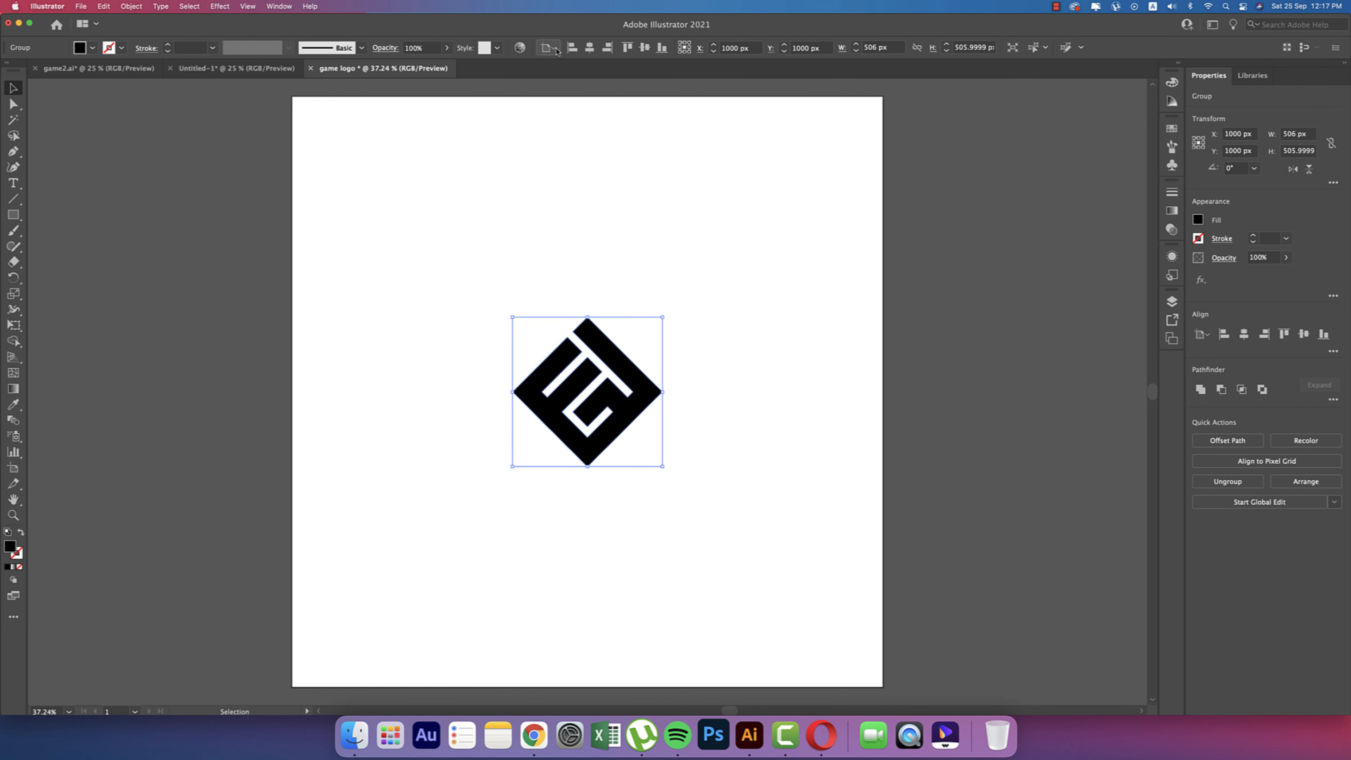
pyautogui.moveTo(664, 390)
pyautogui.mouseDown()
pyautogui.moveTo(683, 390)
pyautogui.moveTo(655, 377)
pyautogui.mouseUp()
pyautogui.click(745, 384)
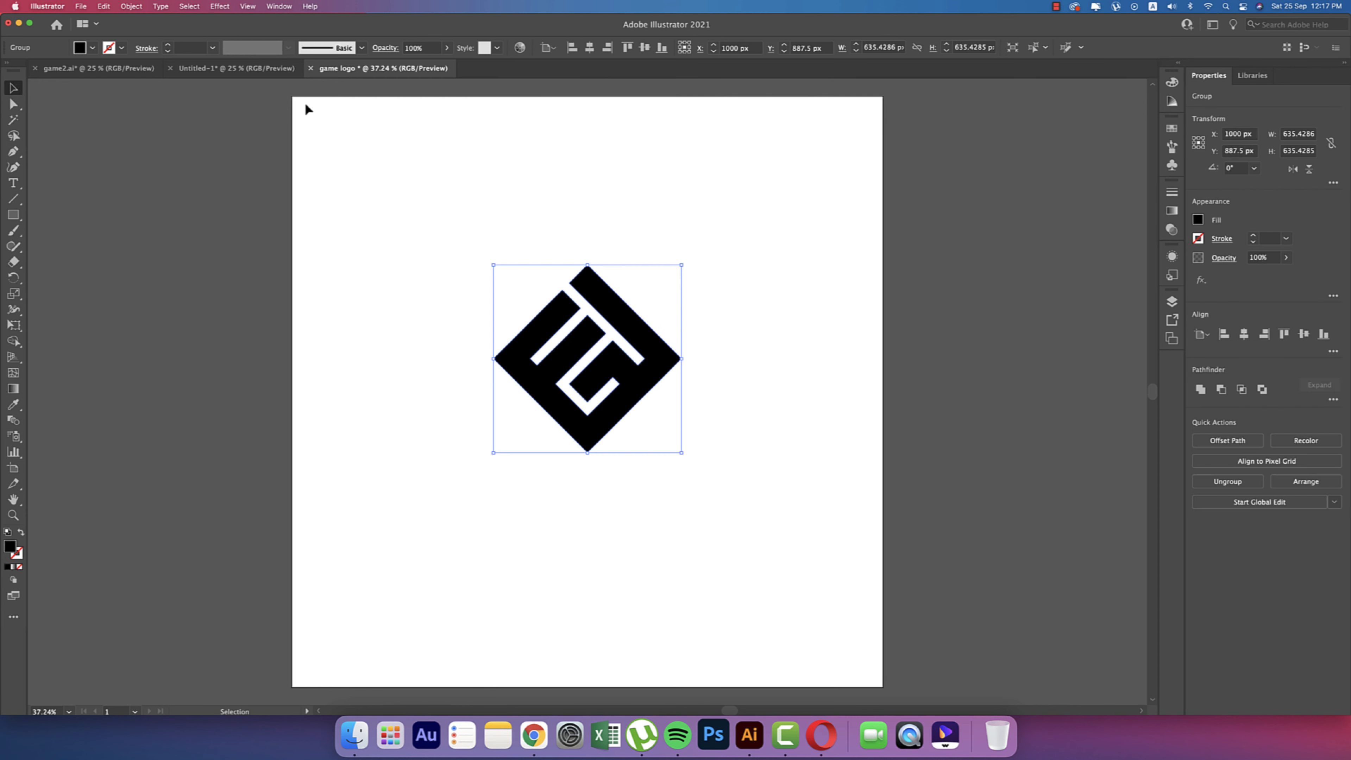
# Copy the blue gradient, orange gradient and dark navy squares from the Untitled-1 document and place them beside the artboard's upper-right corner
pyautogui.click(252, 68)
pyautogui.moveTo(506, 160); pyautogui.dragTo(812, 140)
pyautogui.click(761, 141)
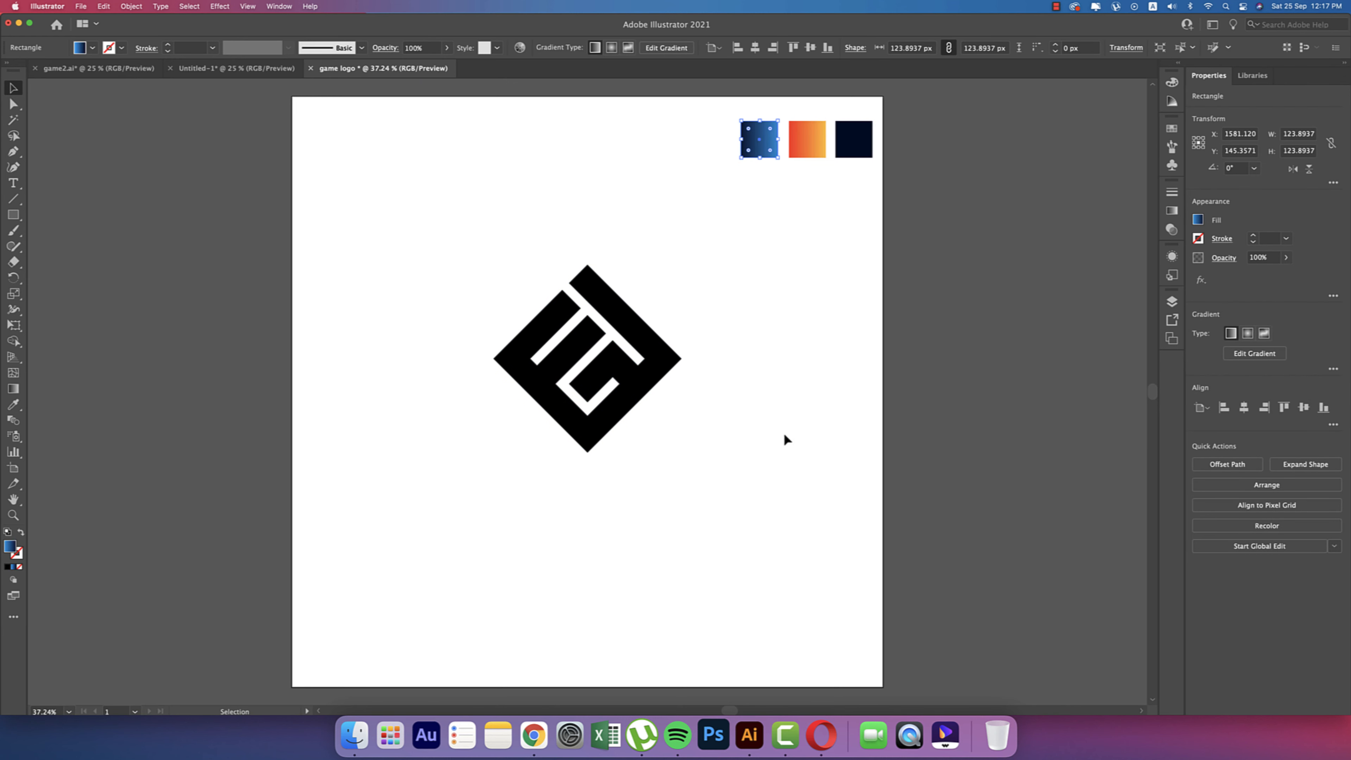
pyautogui.click(809, 141)
pyautogui.moveTo(723, 114); pyautogui.dragTo(1041, 151)
pyautogui.click(795, 408)
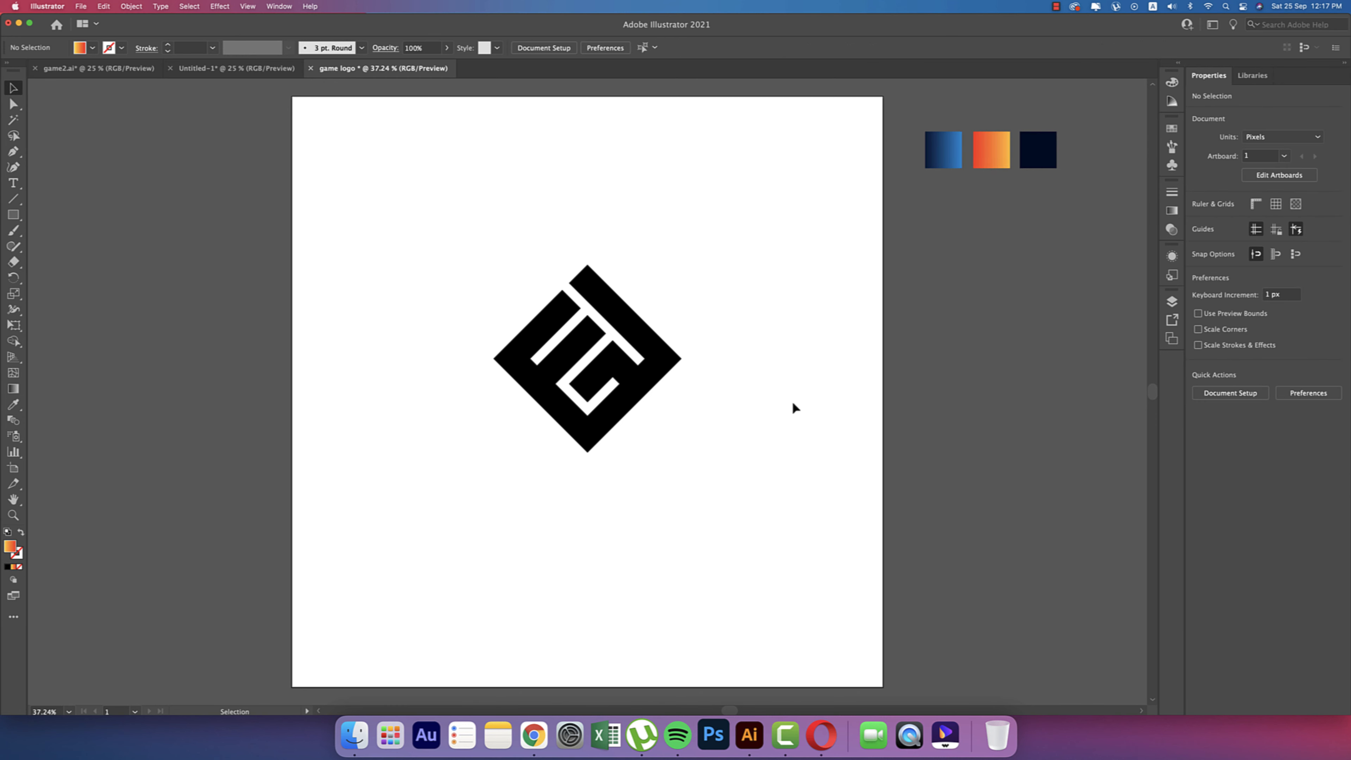
# Move the logo off the artboard to its left and draw a black square of about 2009 px covering the artboard
pyautogui.moveTo(645, 379); pyautogui.dragTo(268, 389)
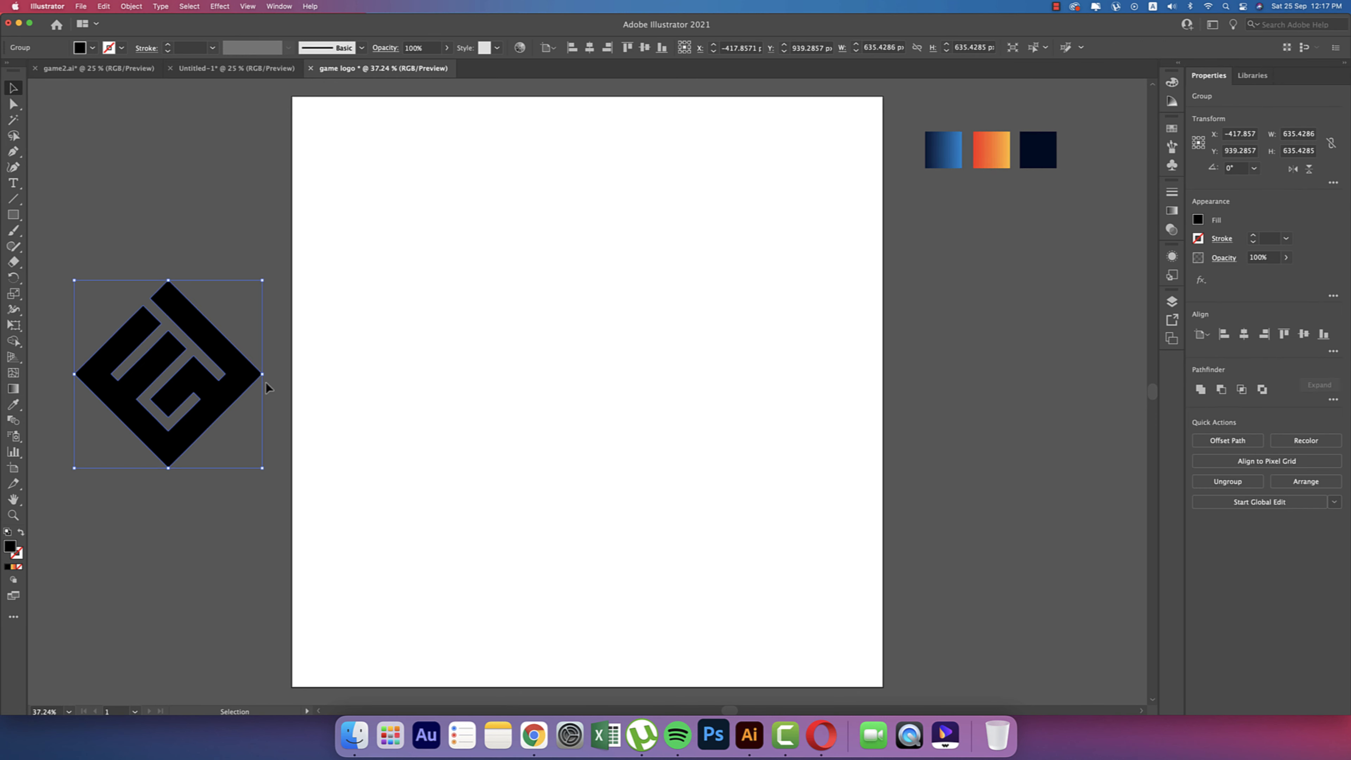
pyautogui.scroll(-1, 504, 361)
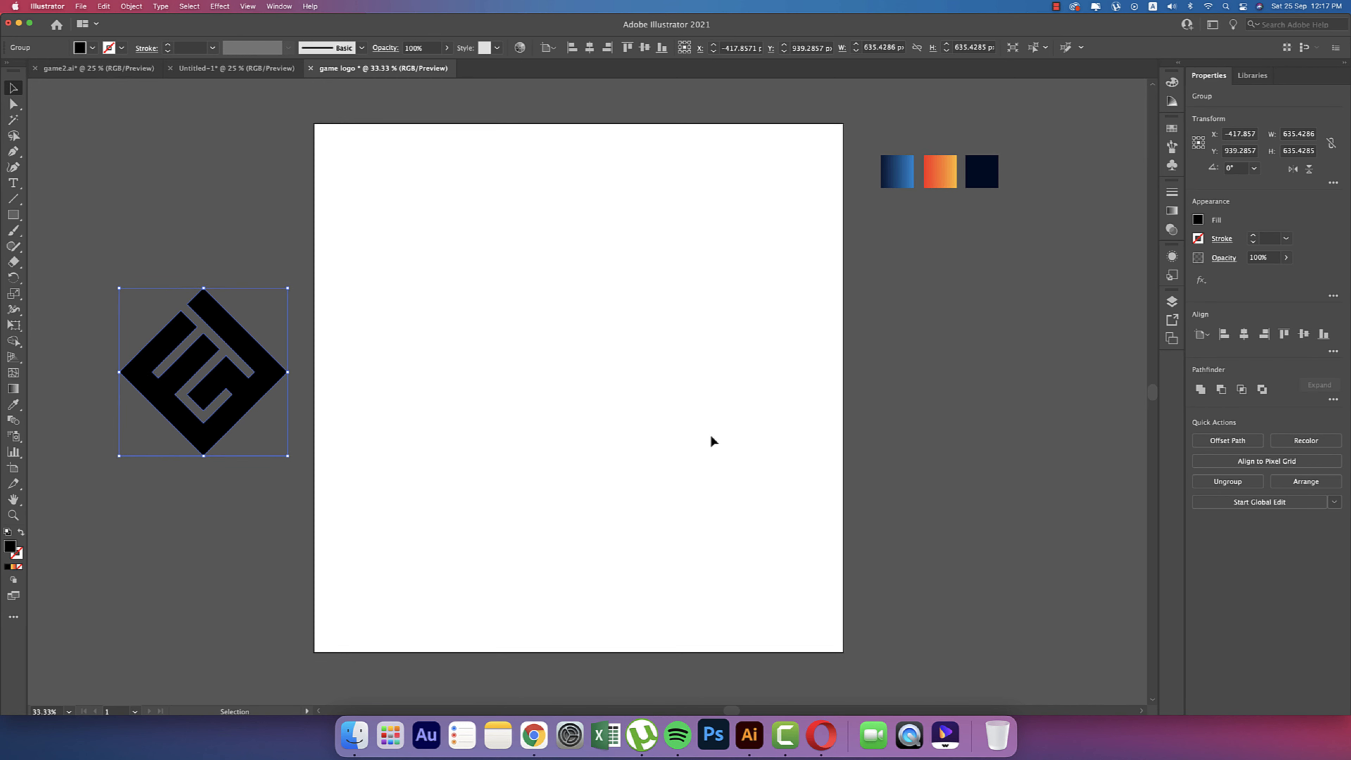
pyautogui.click(14, 199)
pyautogui.moveTo(13, 215); pyautogui.dragTo(39, 217)
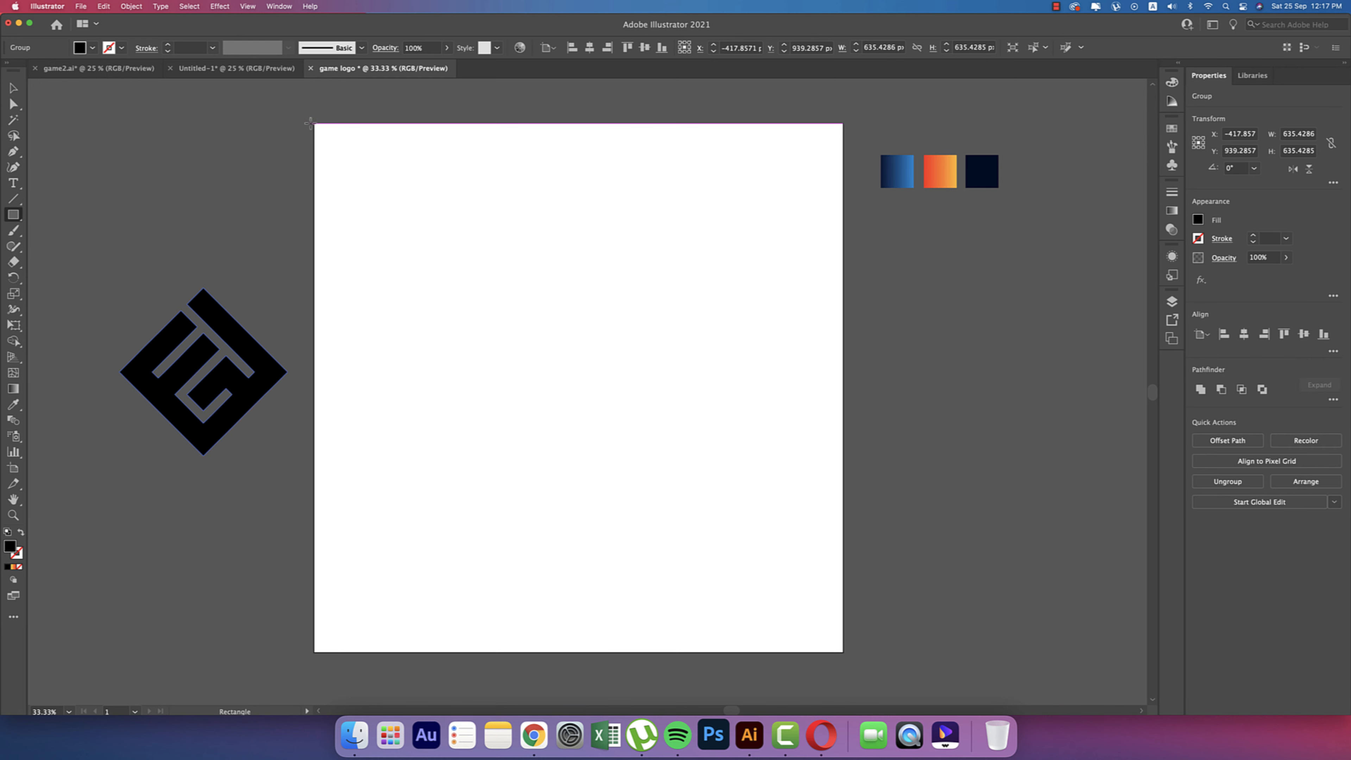
pyautogui.moveTo(315, 124); pyautogui.dragTo(846, 653)
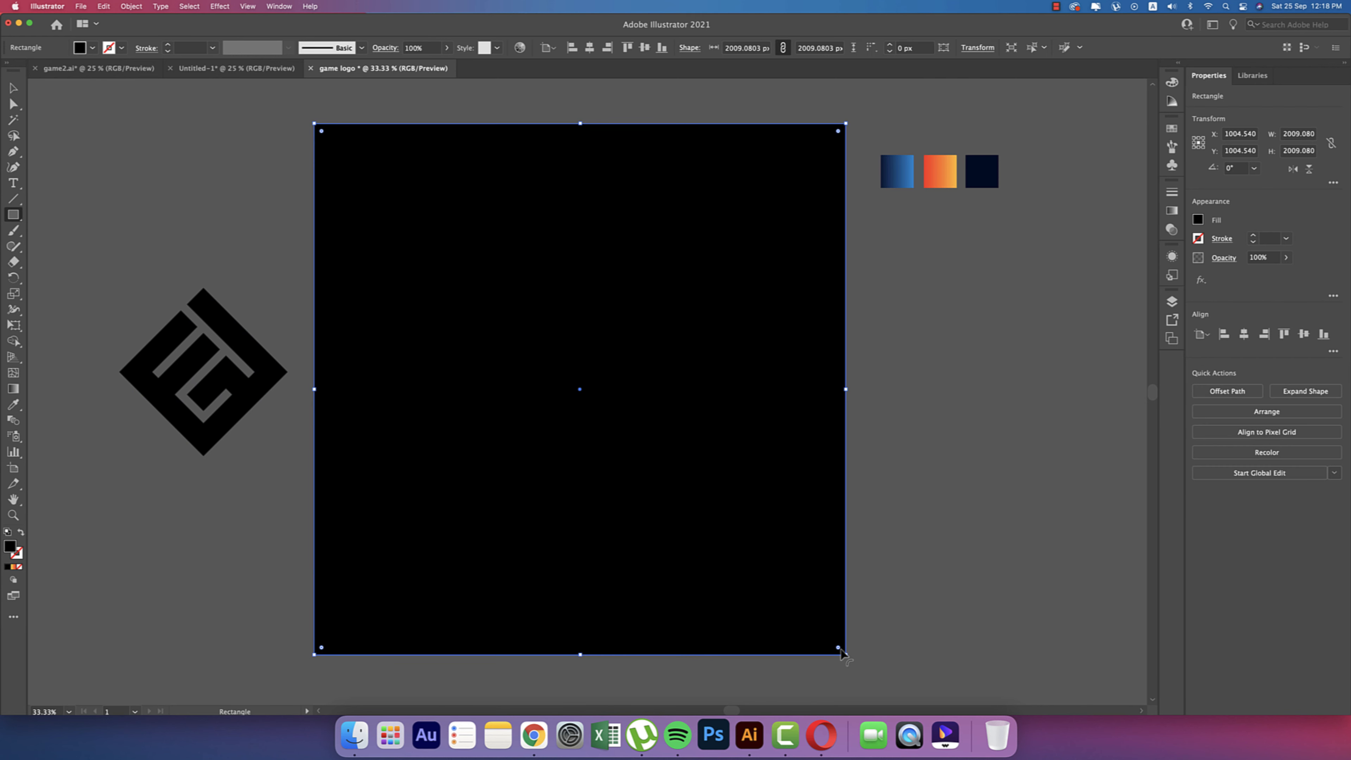
# Draw a vertical and a horizontal line across the black square and align the lines and square on their centres both ways
pyautogui.scroll(-2, 781, 367)
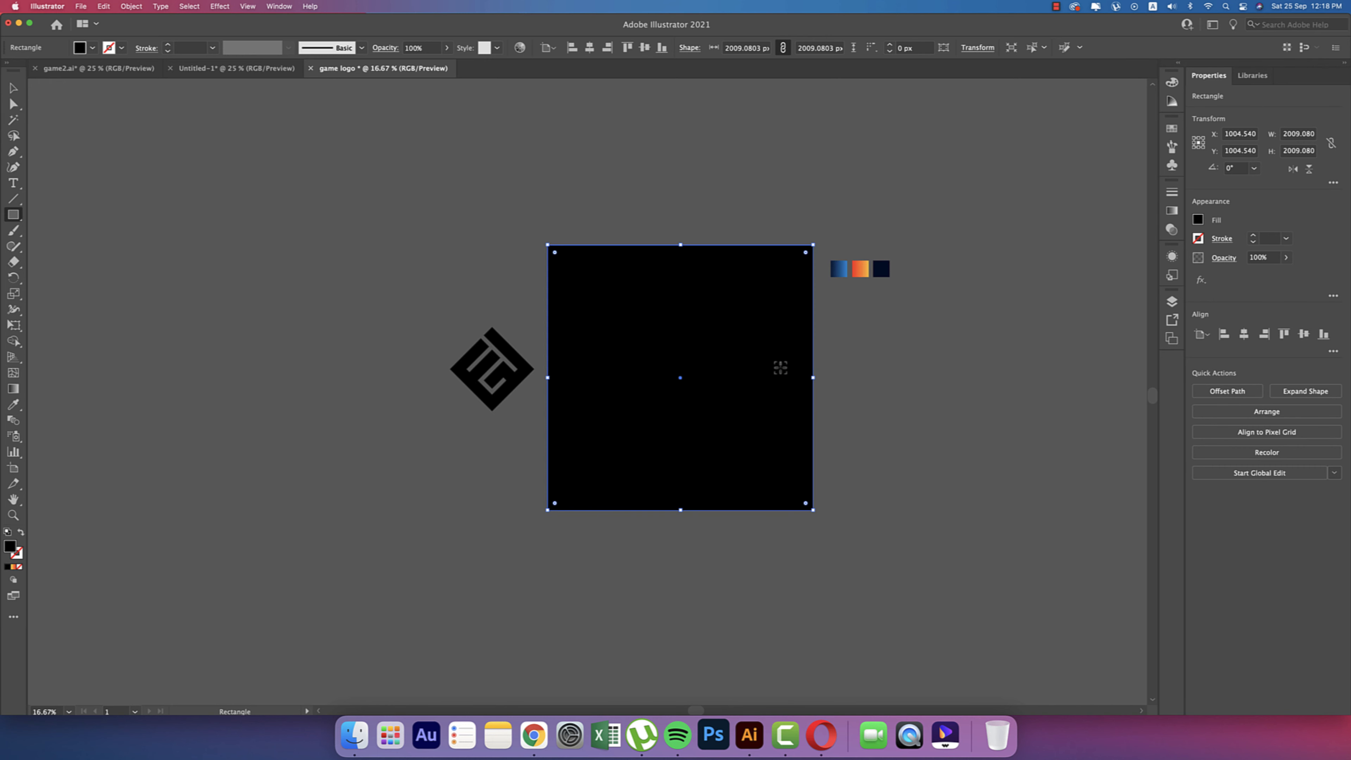
pyautogui.click(21, 199)
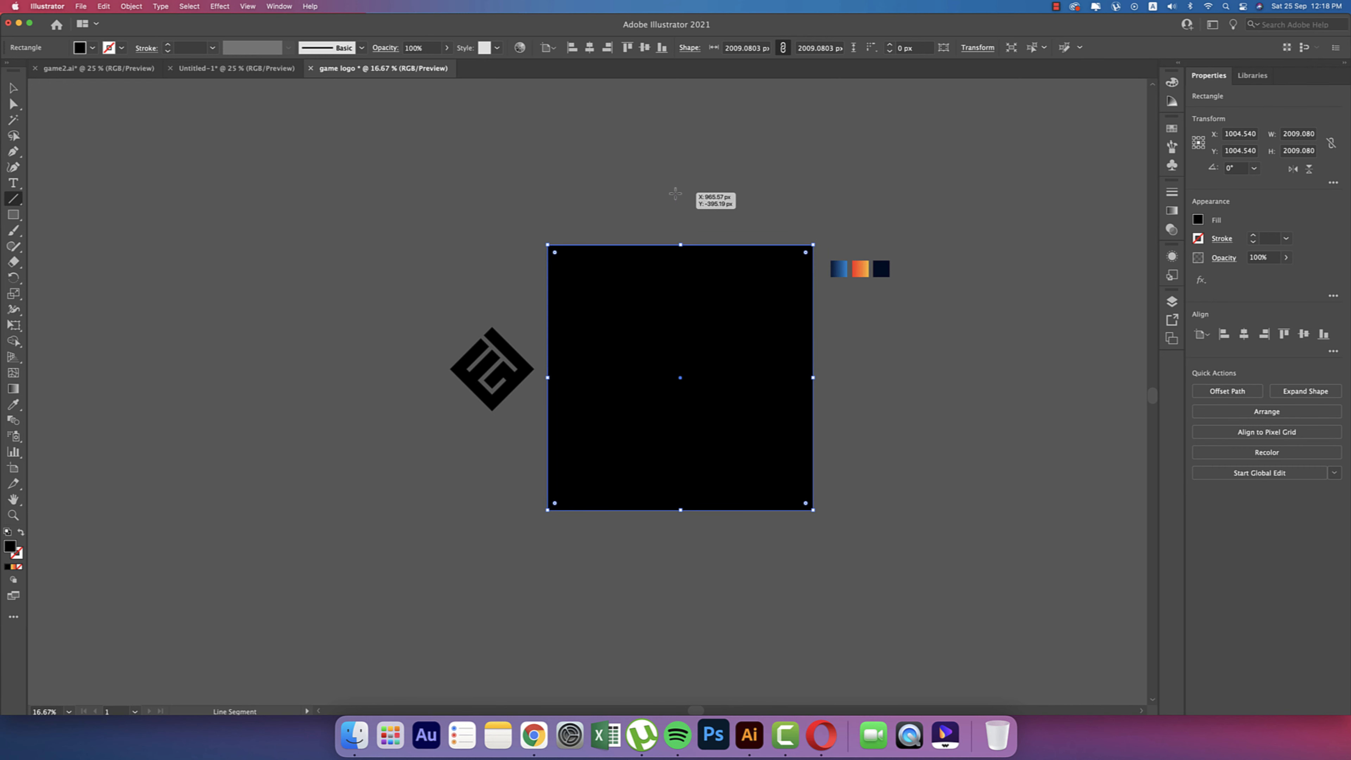
pyautogui.moveTo(679, 190); pyautogui.dragTo(699, 584)
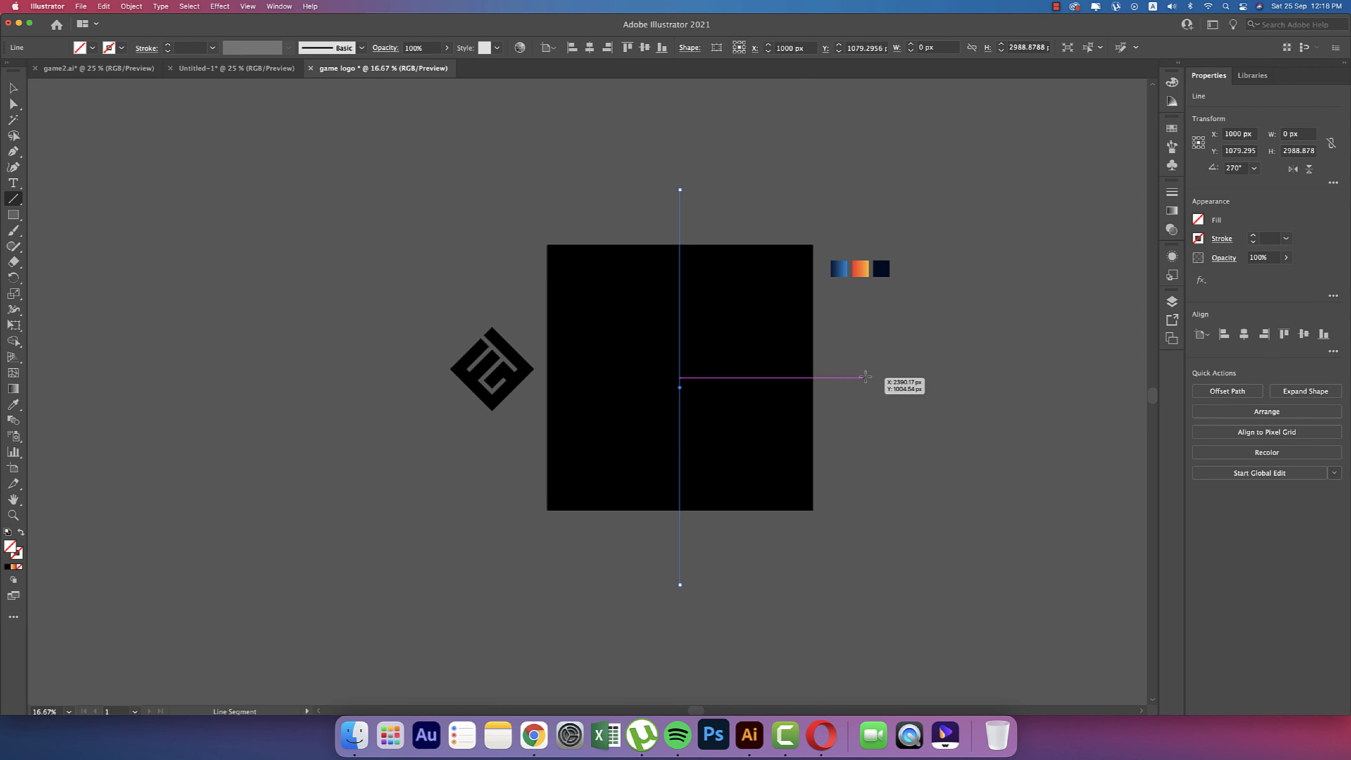
pyautogui.moveTo(862, 378); pyautogui.dragTo(450, 407)
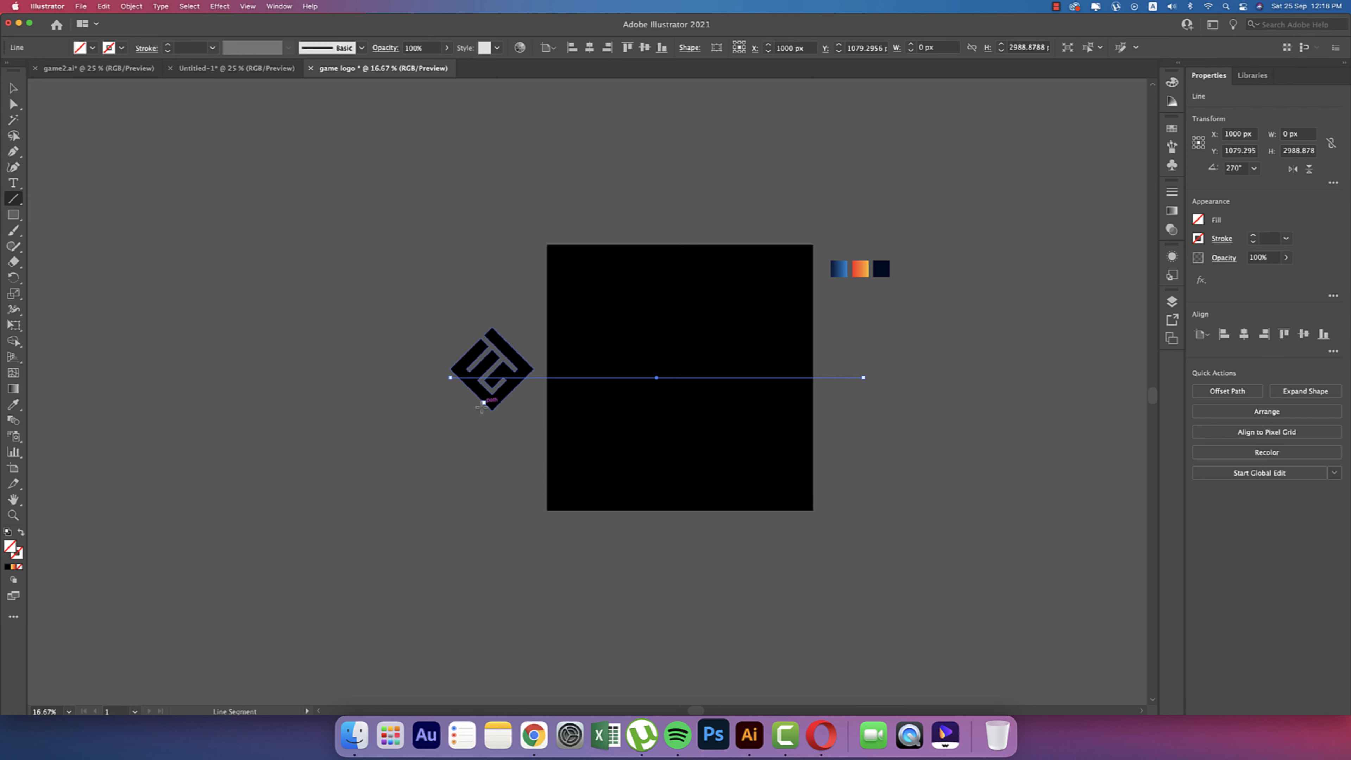
pyautogui.press('v')
pyautogui.moveTo(606, 213); pyautogui.dragTo(765, 573)
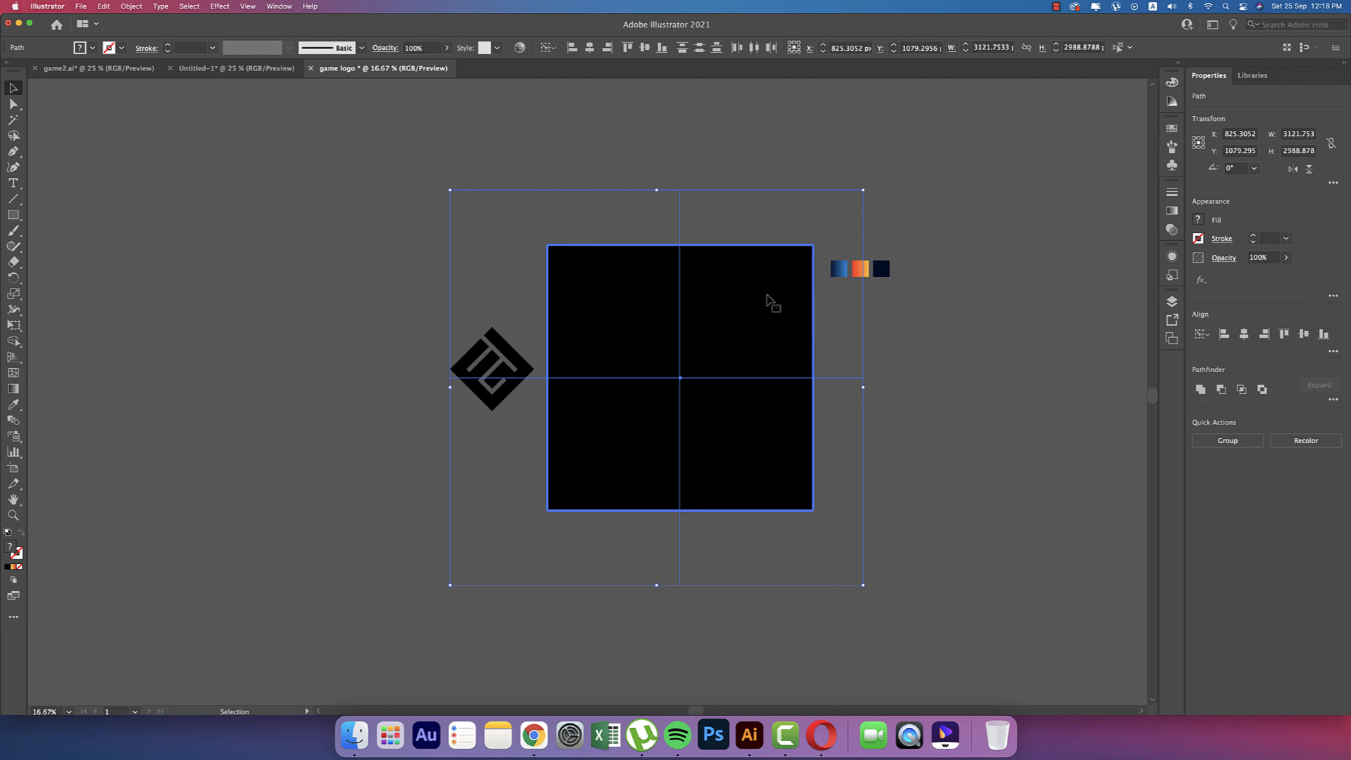
pyautogui.click(589, 48)
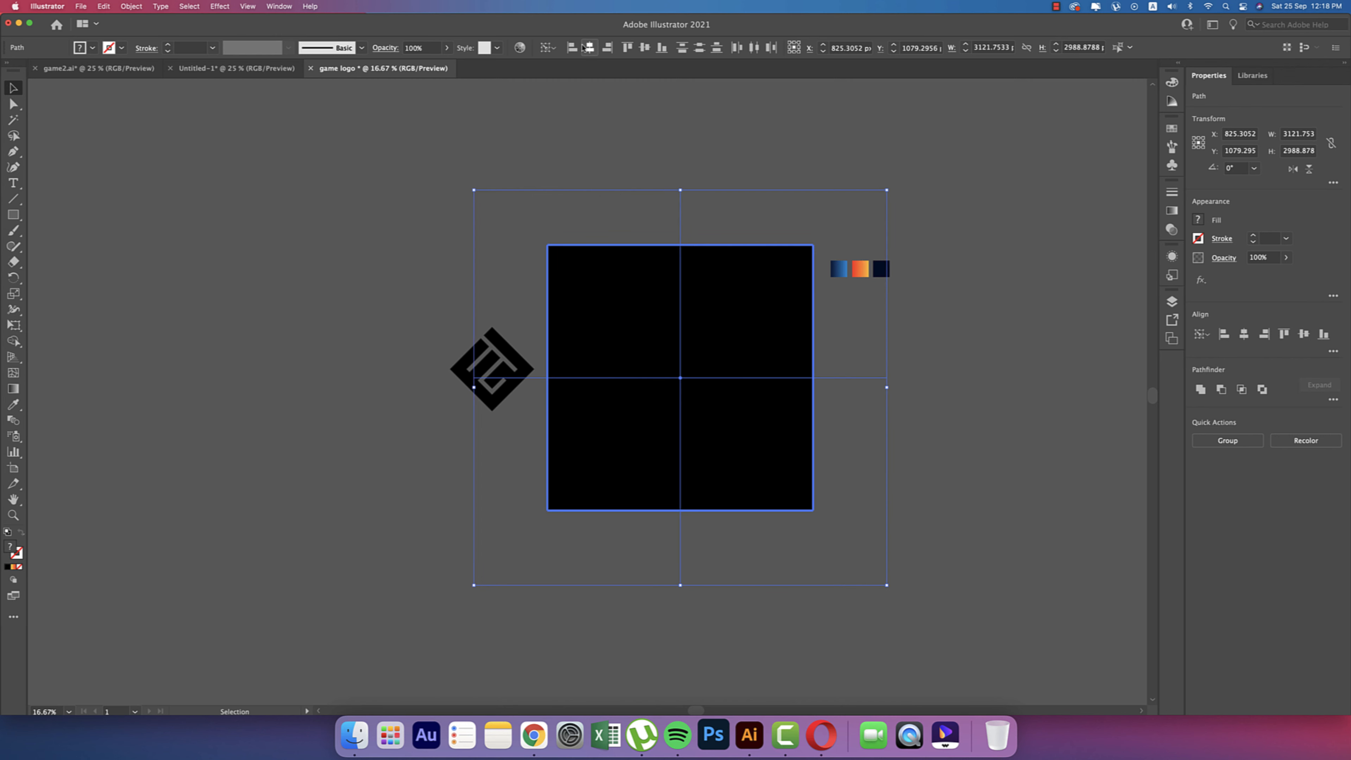
pyautogui.click(644, 48)
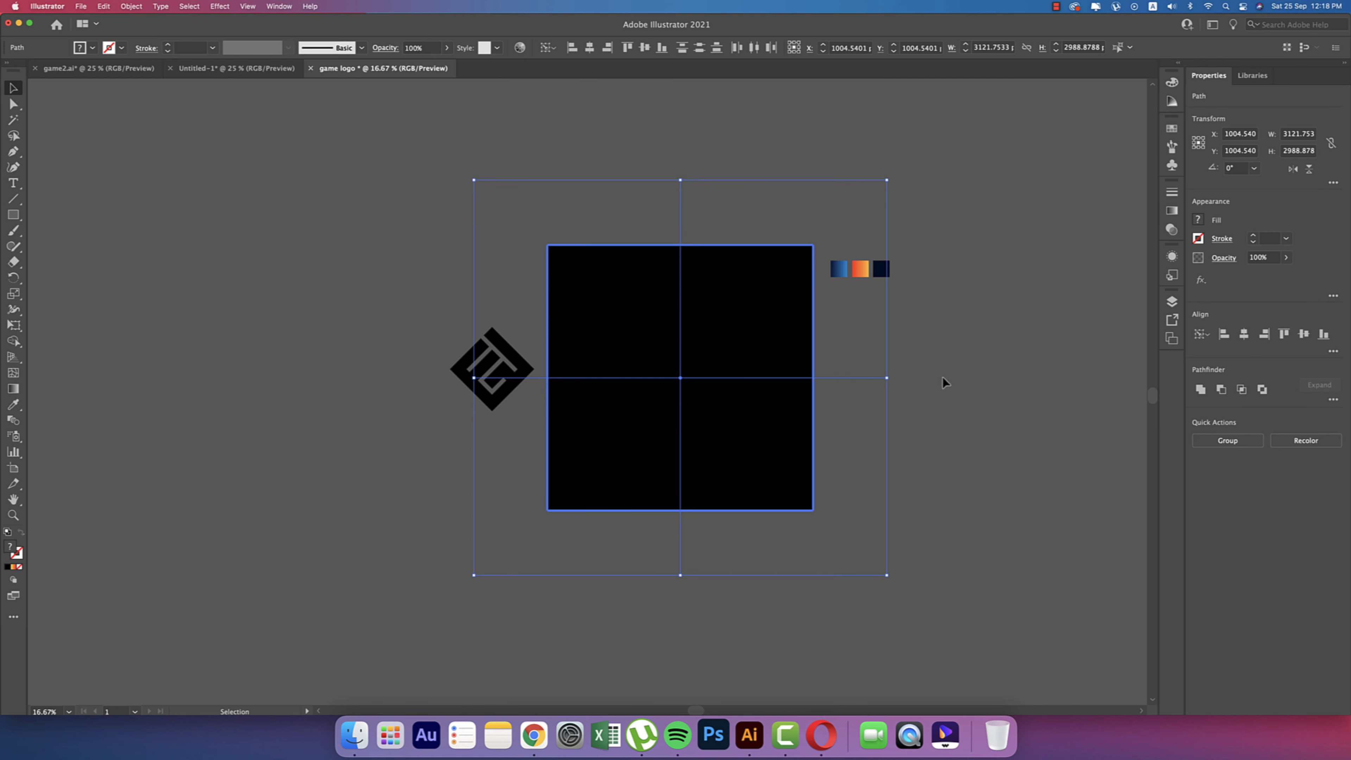
# Divide the black square along the crossing lines with Pathfinder and ungroup the four quadrants
pyautogui.click(1335, 401)
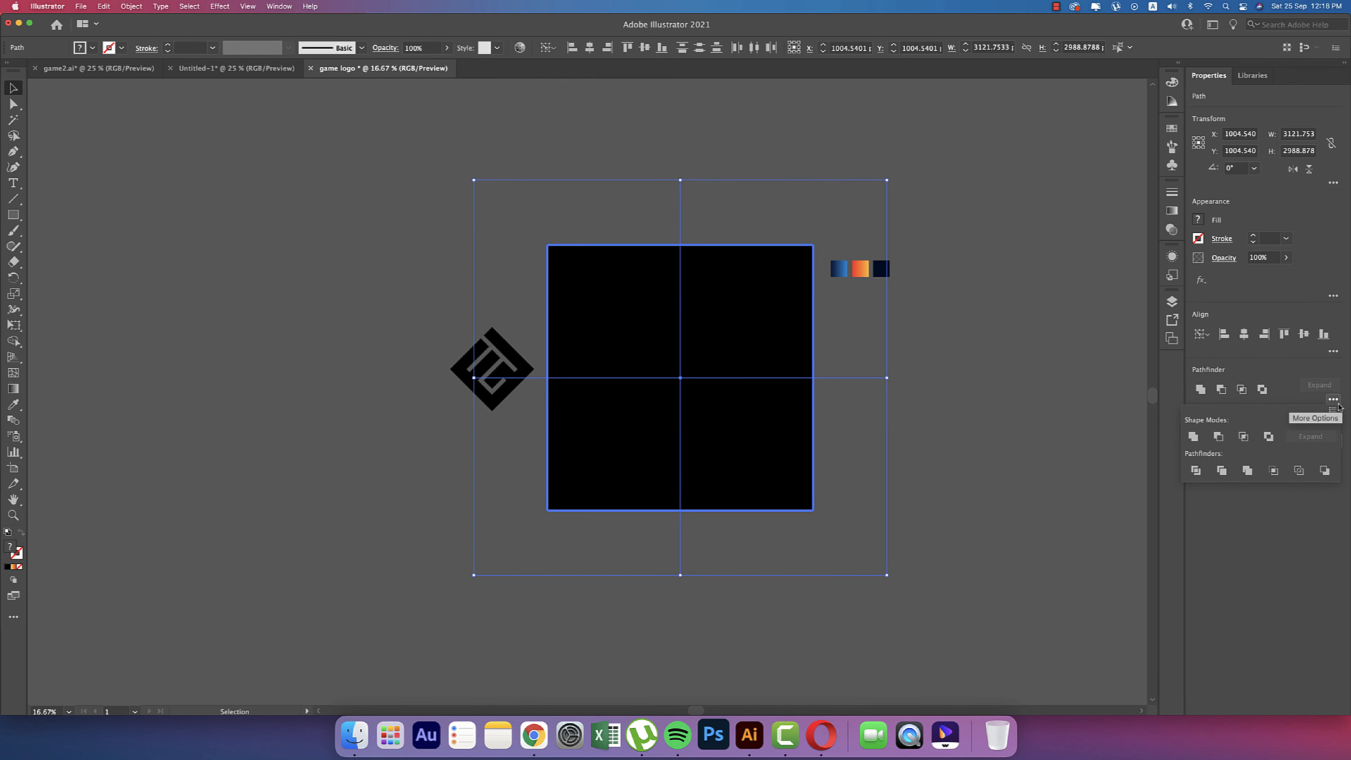
pyautogui.click(1196, 470)
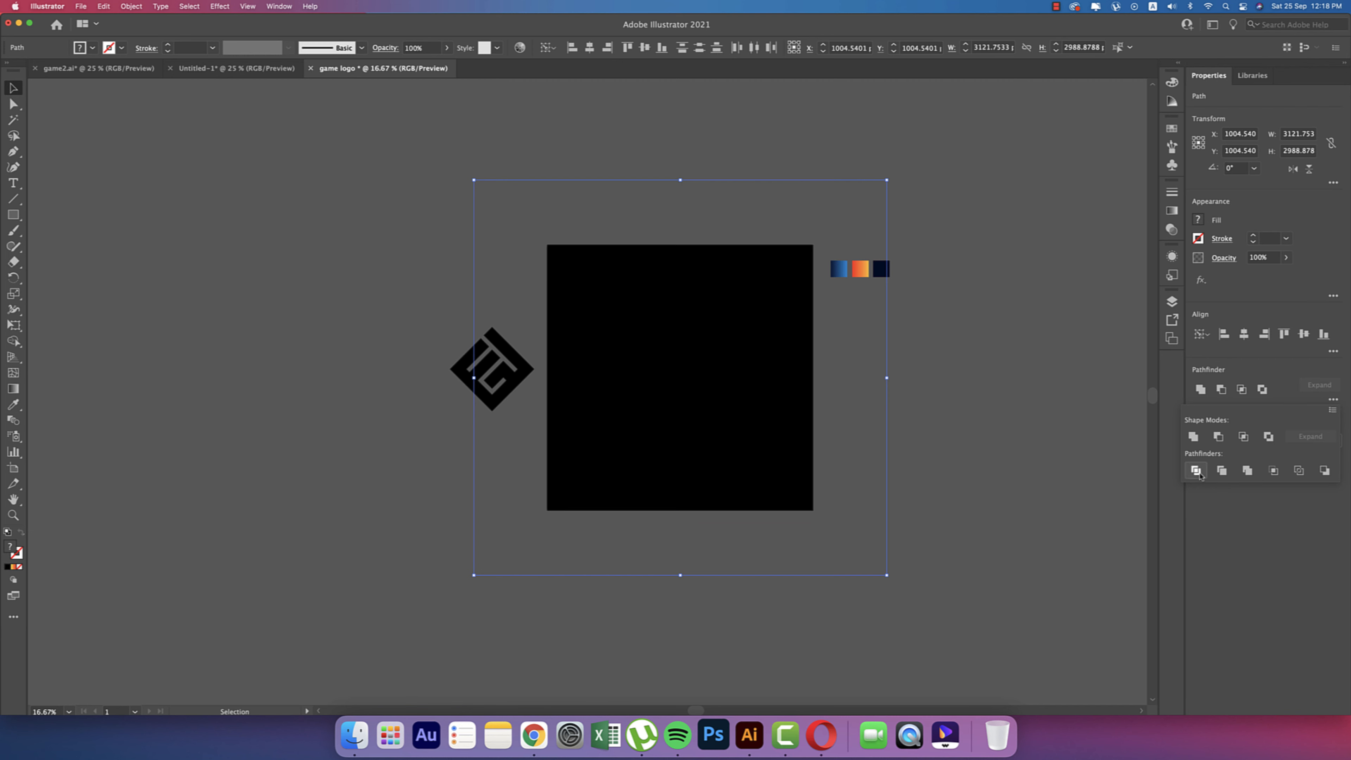
pyautogui.rightClick(760, 349)
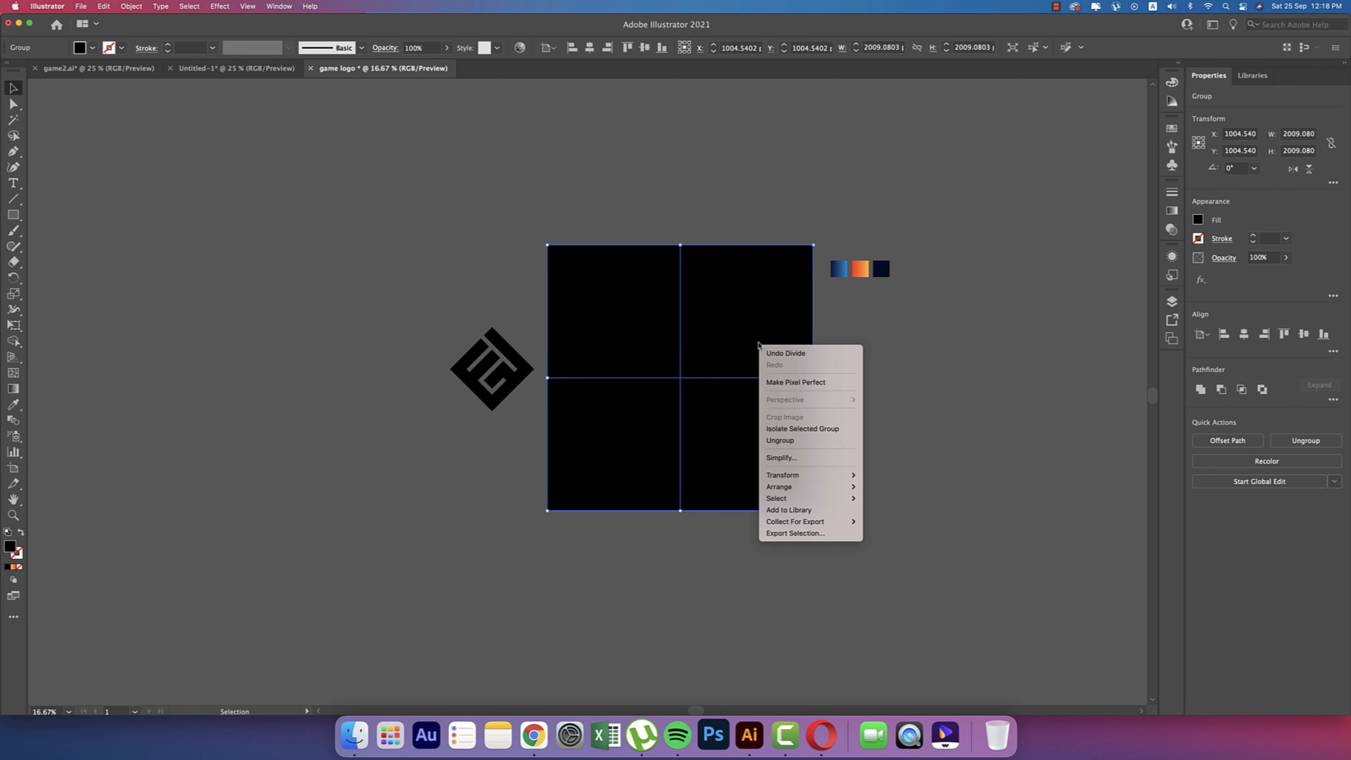
pyautogui.click(782, 428)
pyautogui.click(929, 457)
# Unite the two upper quadrants into one rectangle and fill it with light grey
pyautogui.moveTo(679, 242); pyautogui.dragTo(717, 310)
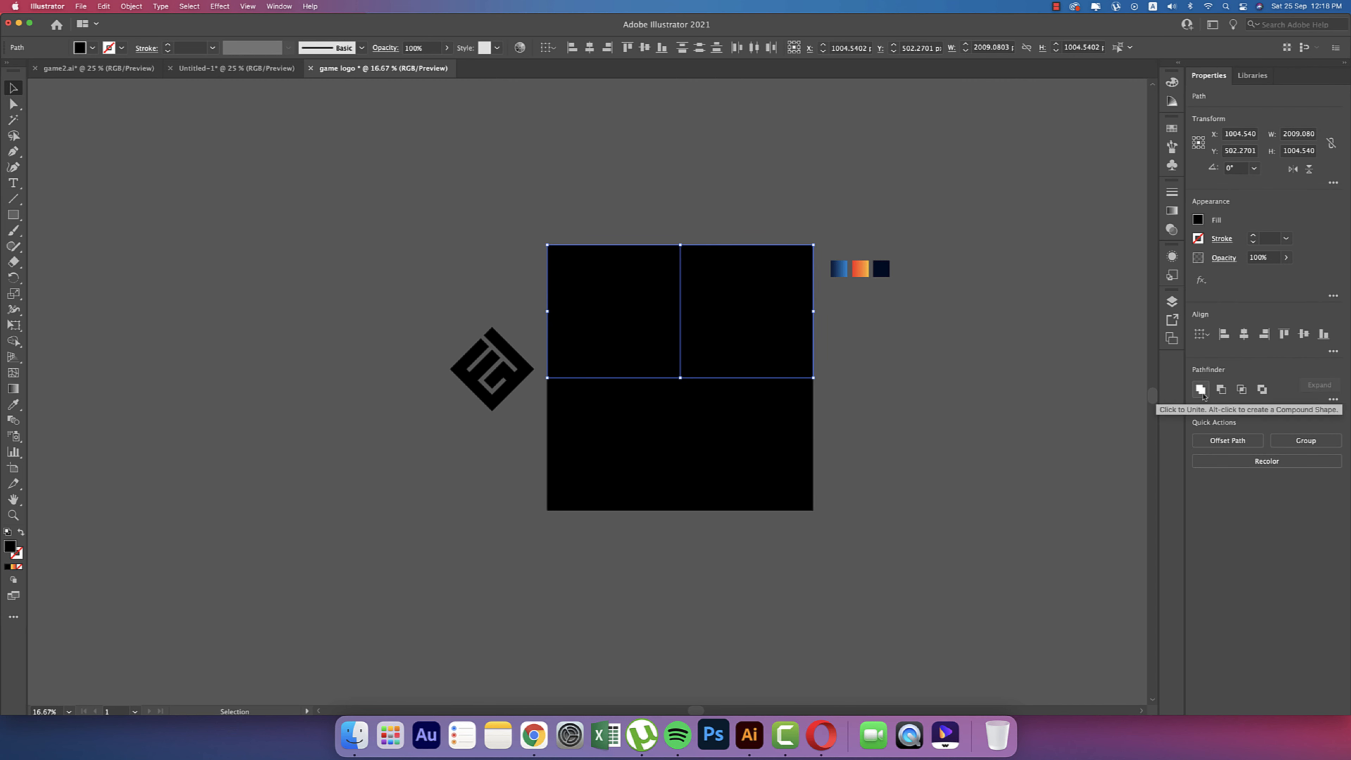
pyautogui.click(1201, 391)
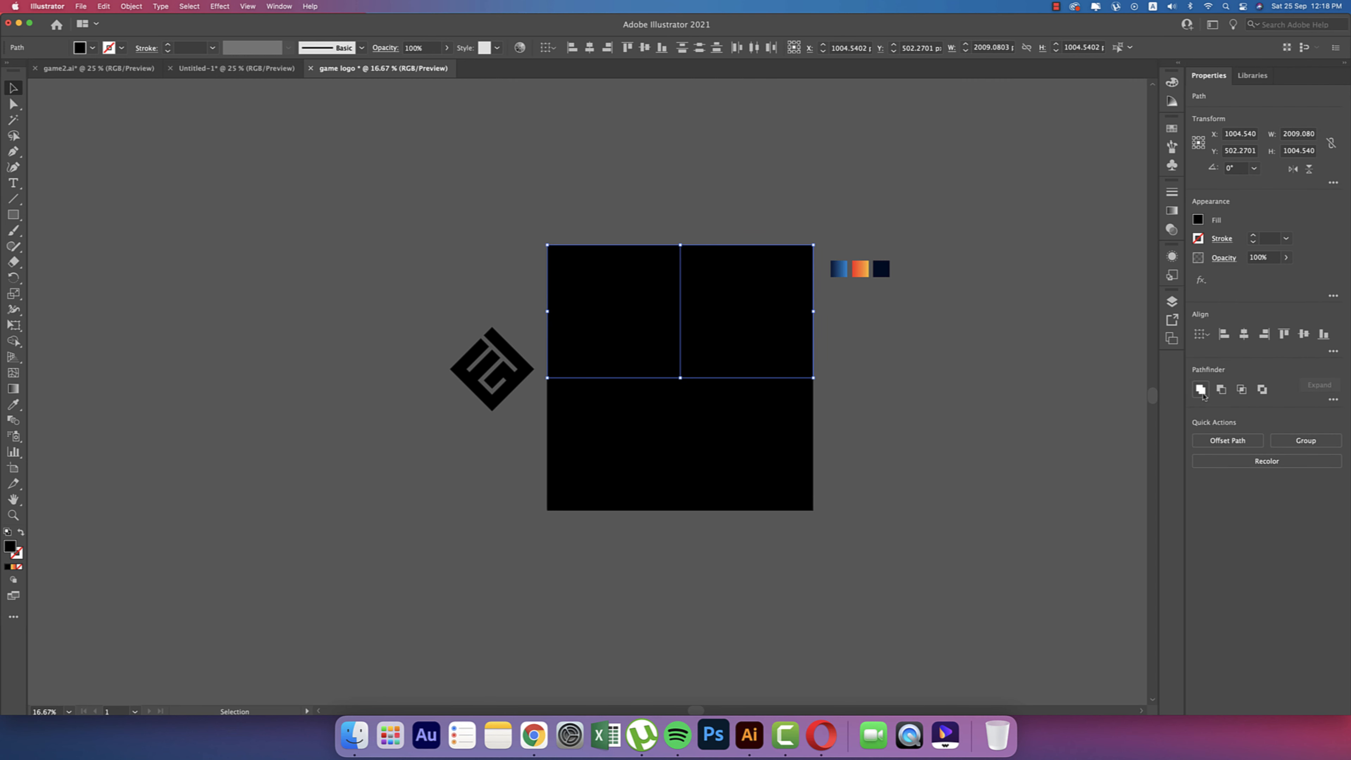
pyautogui.click(917, 398)
pyautogui.click(690, 313)
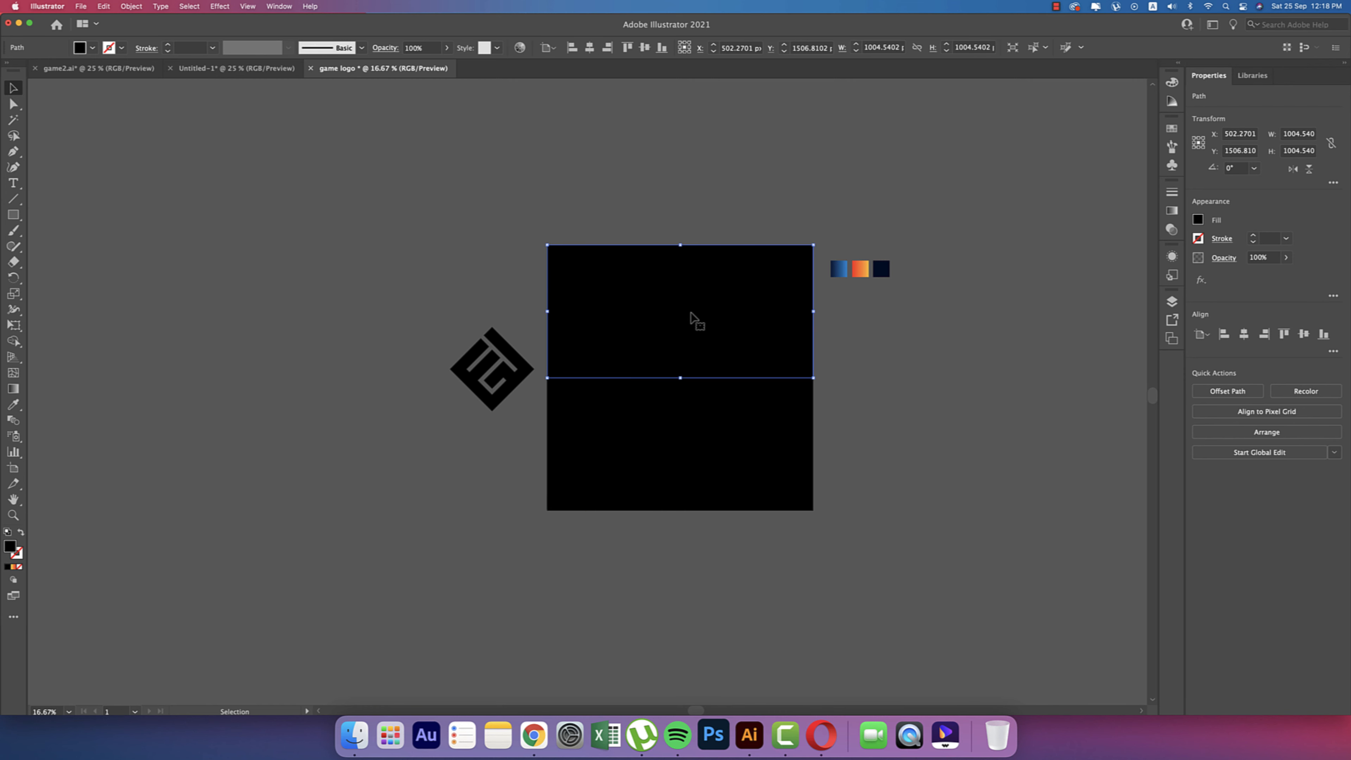
pyautogui.click(93, 48)
pyautogui.click(103, 109)
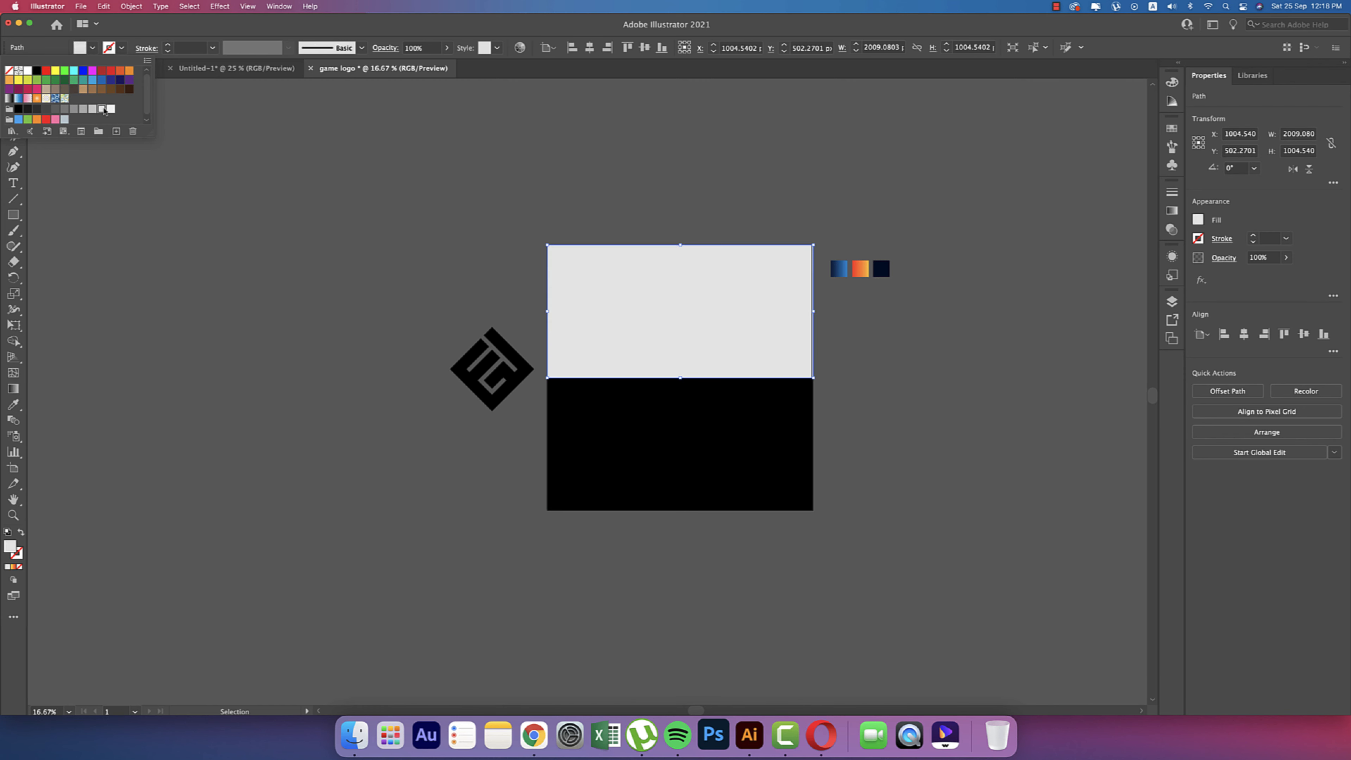
pyautogui.click(901, 383)
# Fill the lower-left black square with the dark navy sampled from the colour swatches beside the artboard
pyautogui.click(598, 489)
pyautogui.press('i')
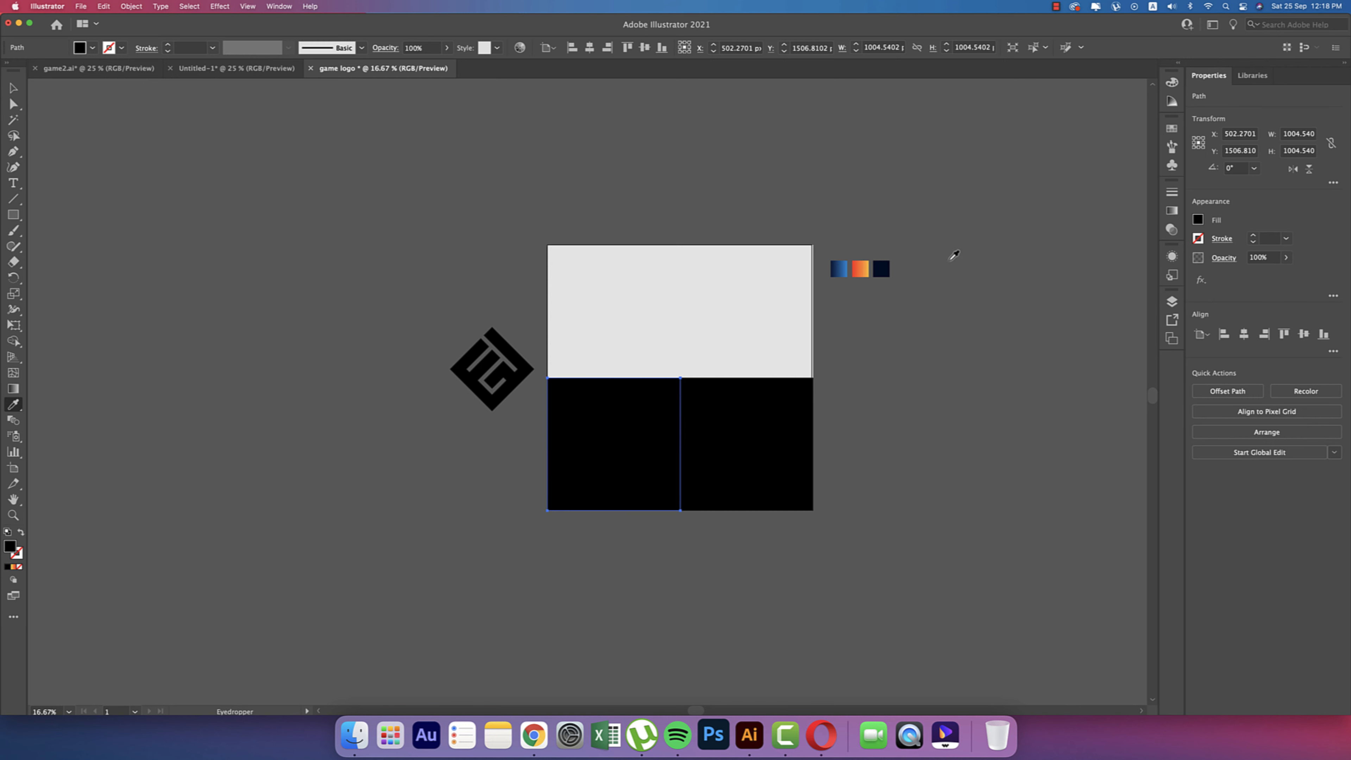
pyautogui.scroll(2, 923, 277)
pyautogui.click(839, 251)
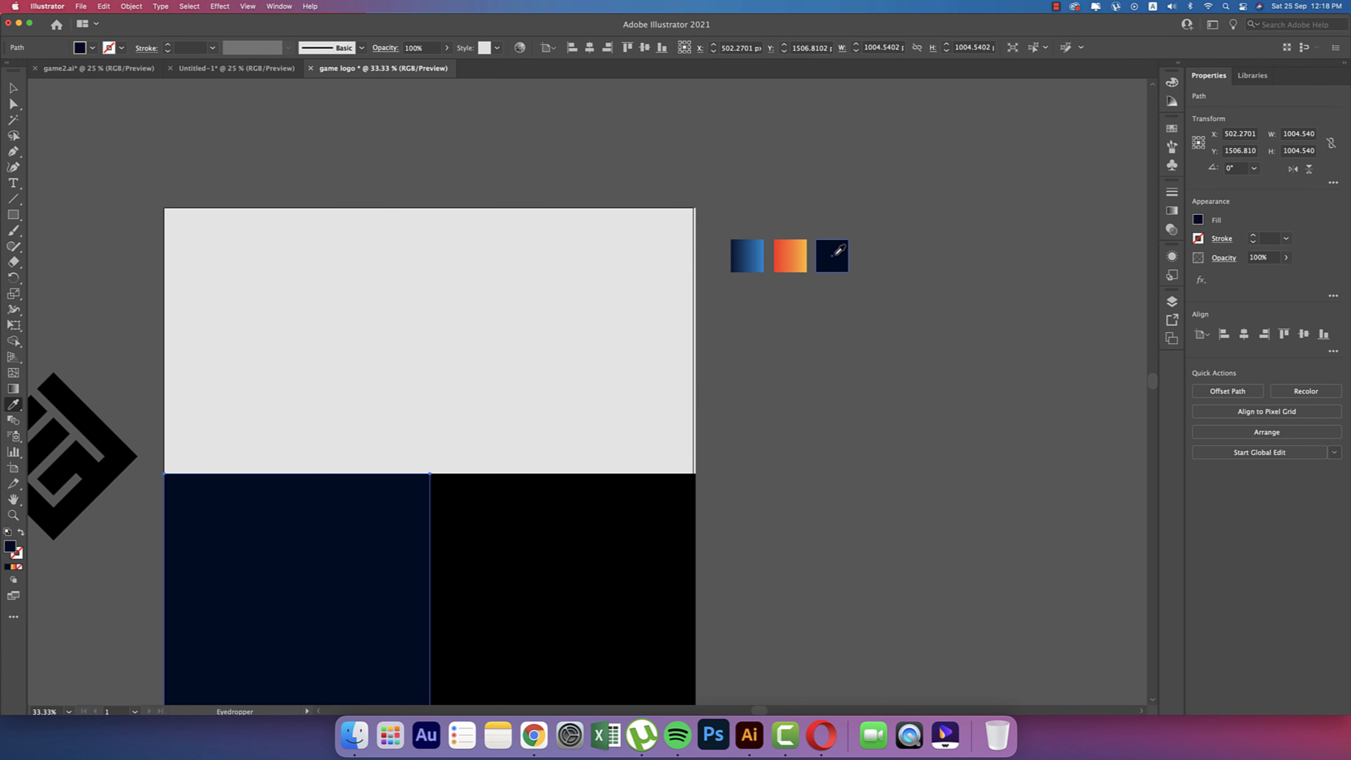
pyautogui.scroll(-5, 839, 251)
pyautogui.press('v')
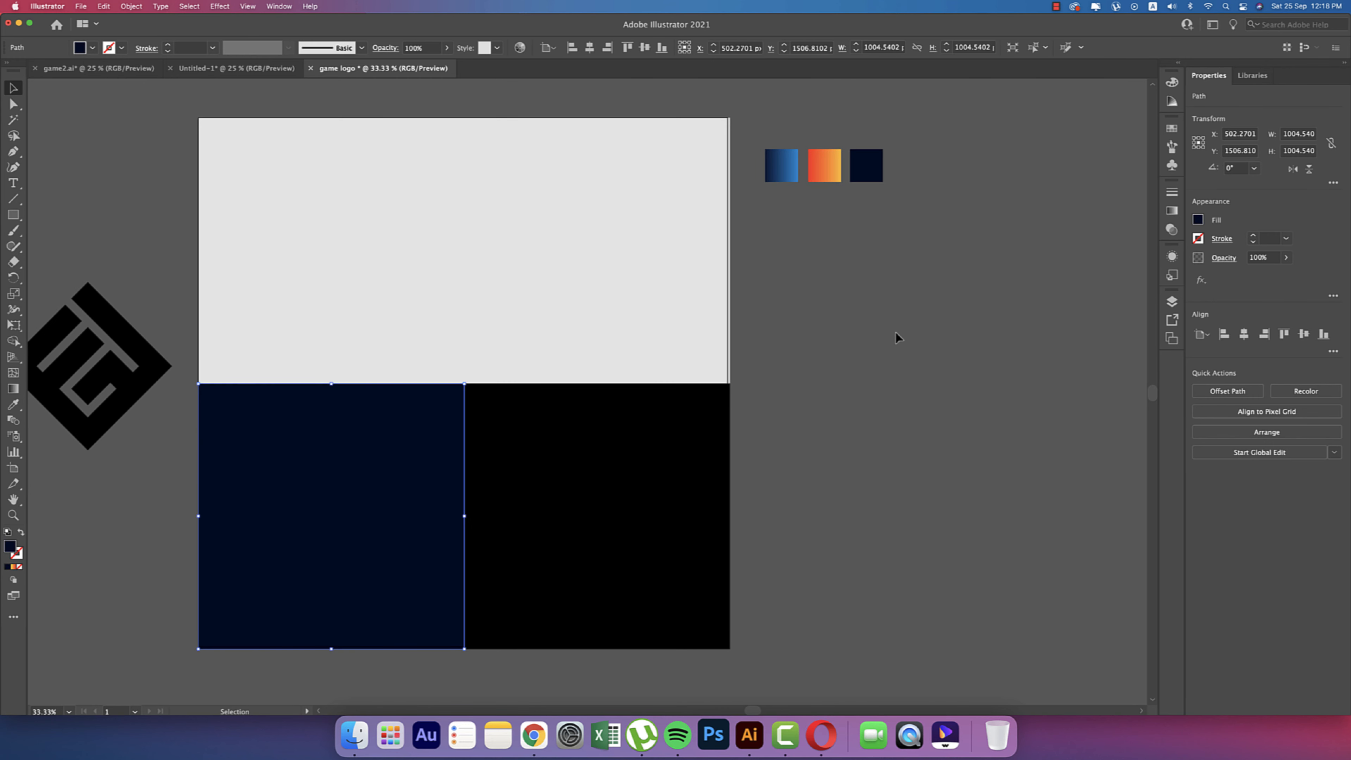
pyautogui.click(895, 332)
# Fill the lower-right black square with the orange gradient sampled from the swatches beside the artboard
pyautogui.click(711, 413)
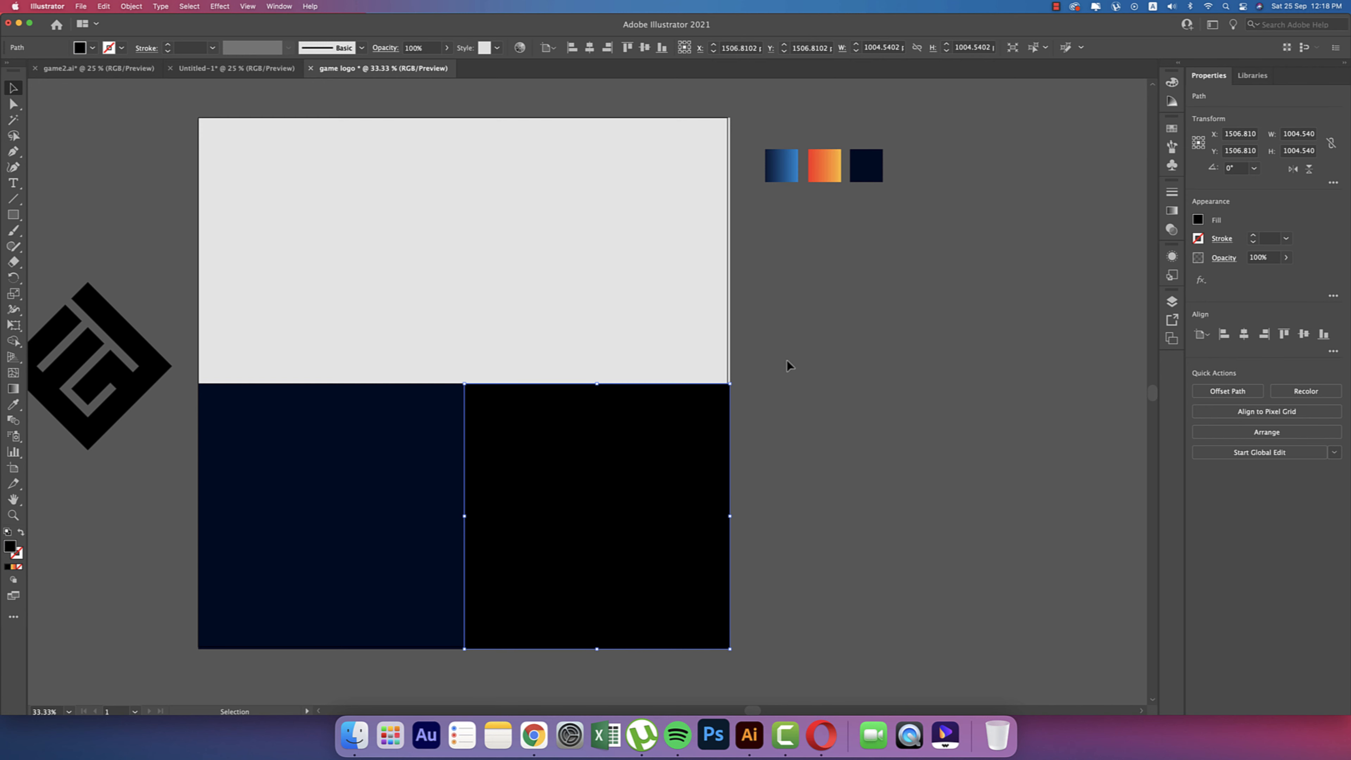
pyautogui.press('i')
pyautogui.click(785, 165)
pyautogui.click(829, 163)
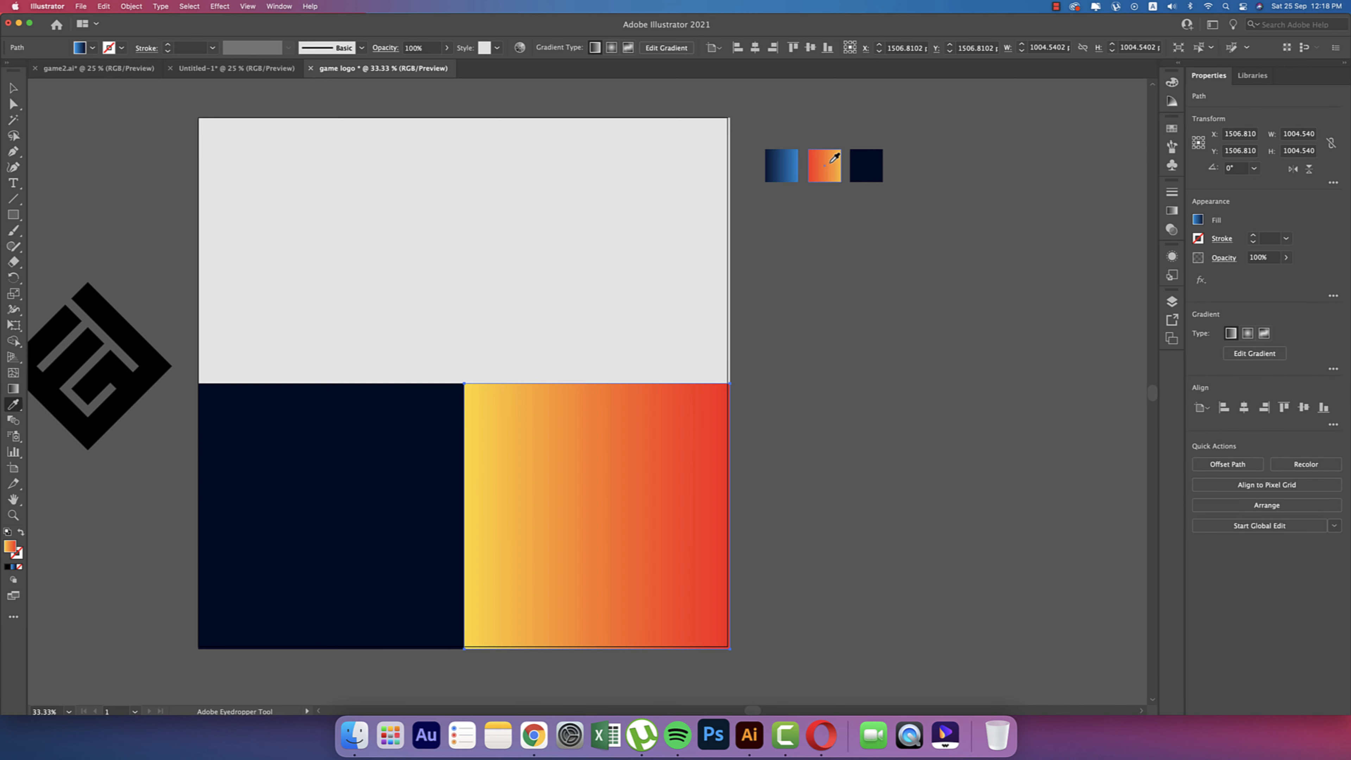
pyautogui.scroll(-1, 788, 449)
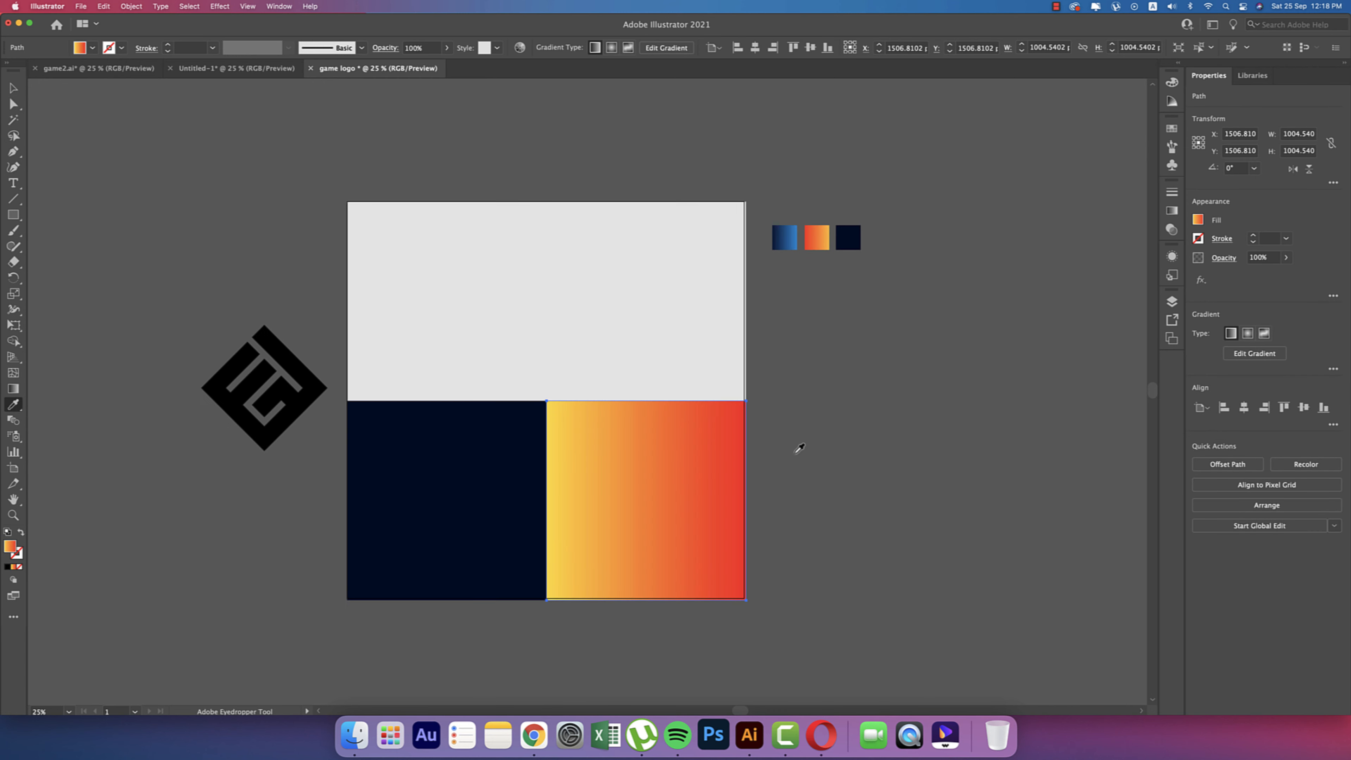
pyautogui.press('v')
pyautogui.scroll(-2, 815, 451)
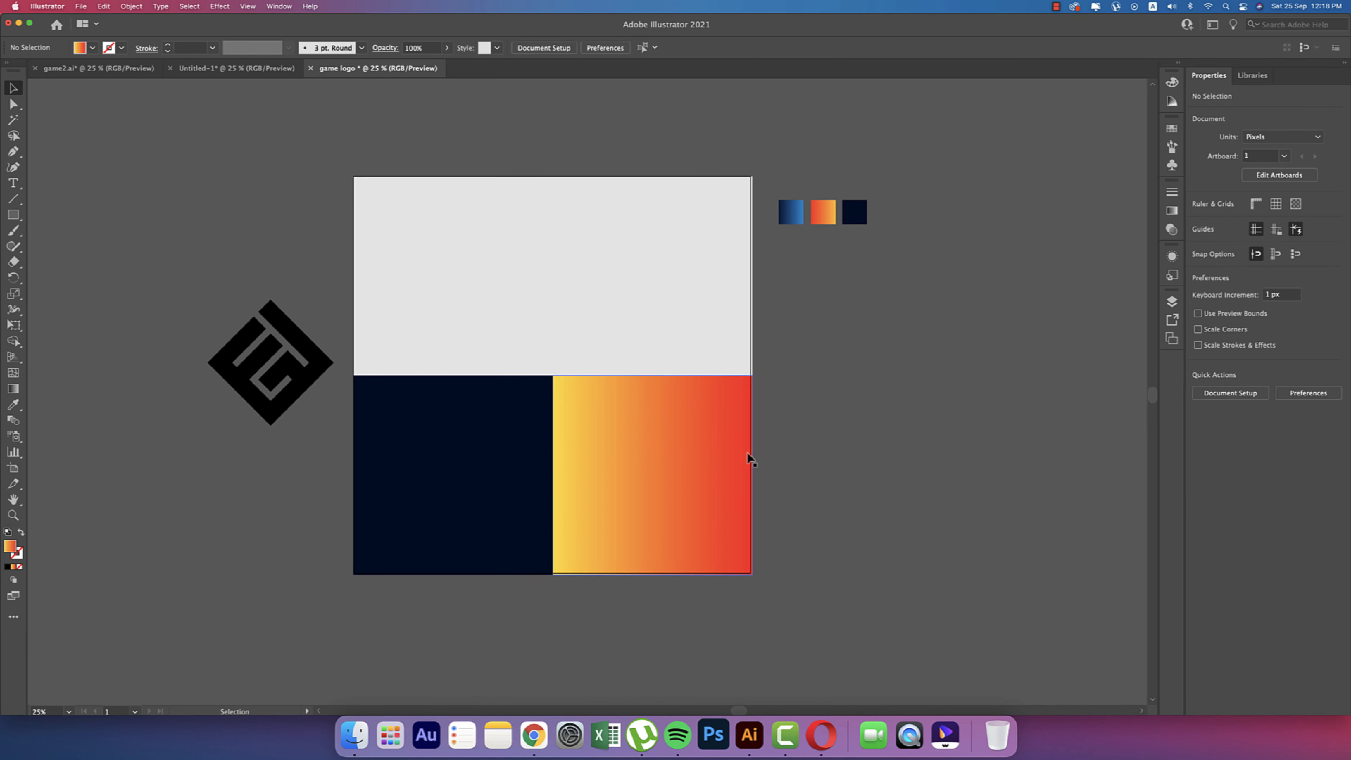
# Change the lower-right square's fill to a freeform gradient drawn with points
pyautogui.click(1171, 210)
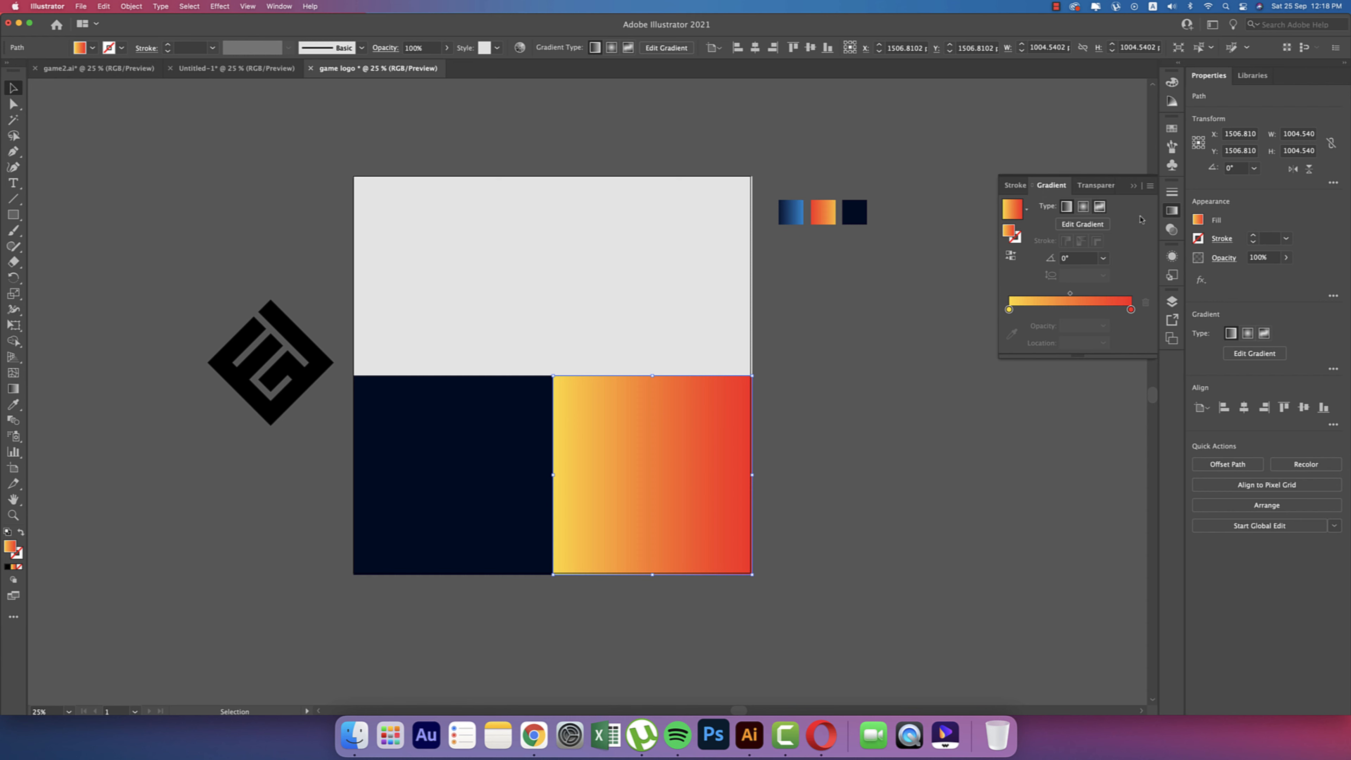
pyautogui.click(1099, 207)
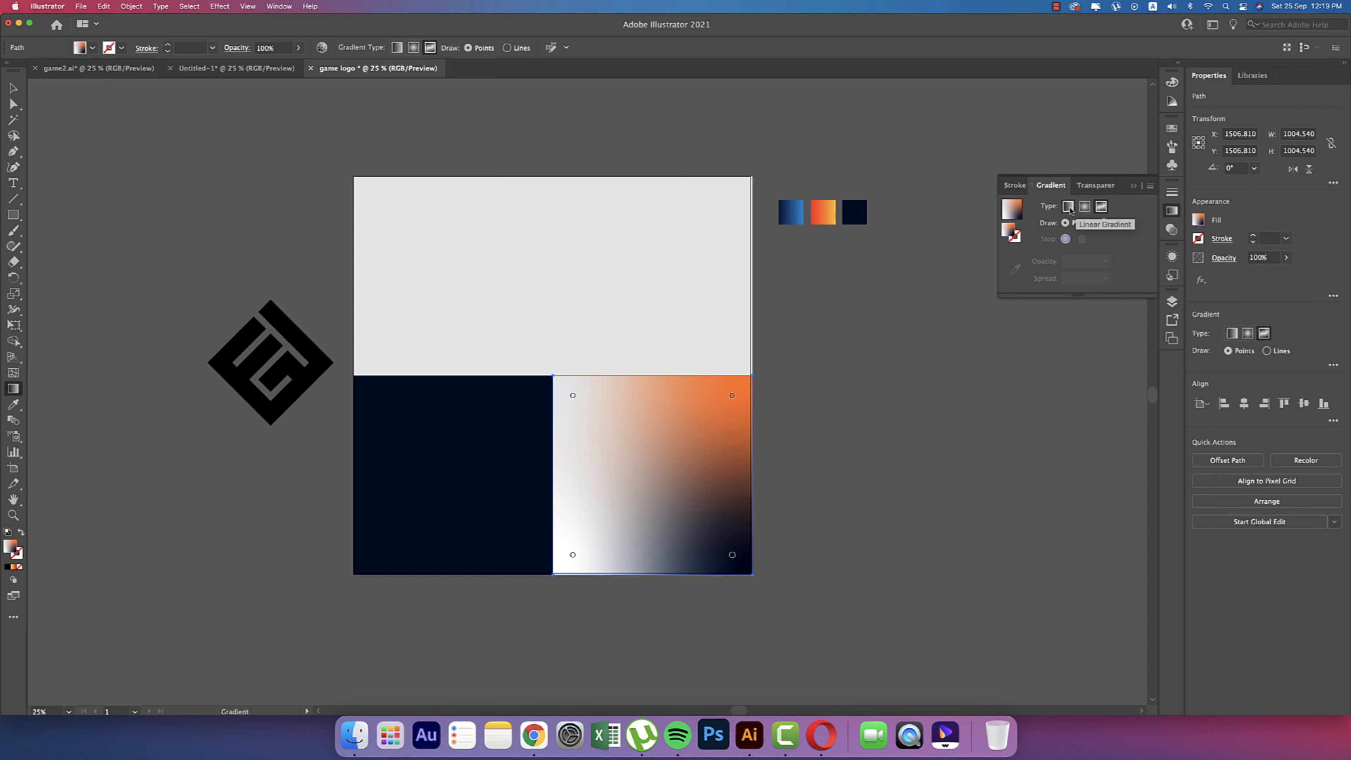
pyautogui.click(1084, 208)
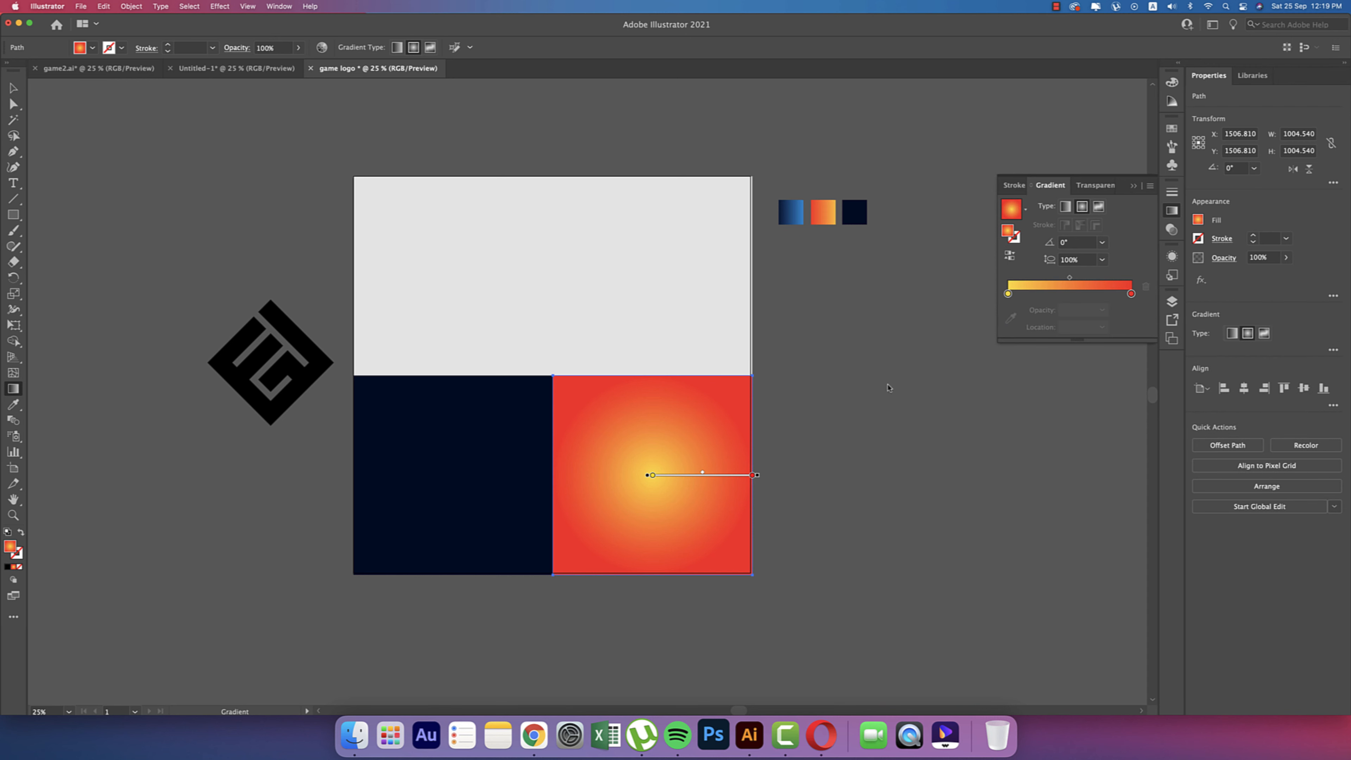
pyautogui.click(1098, 206)
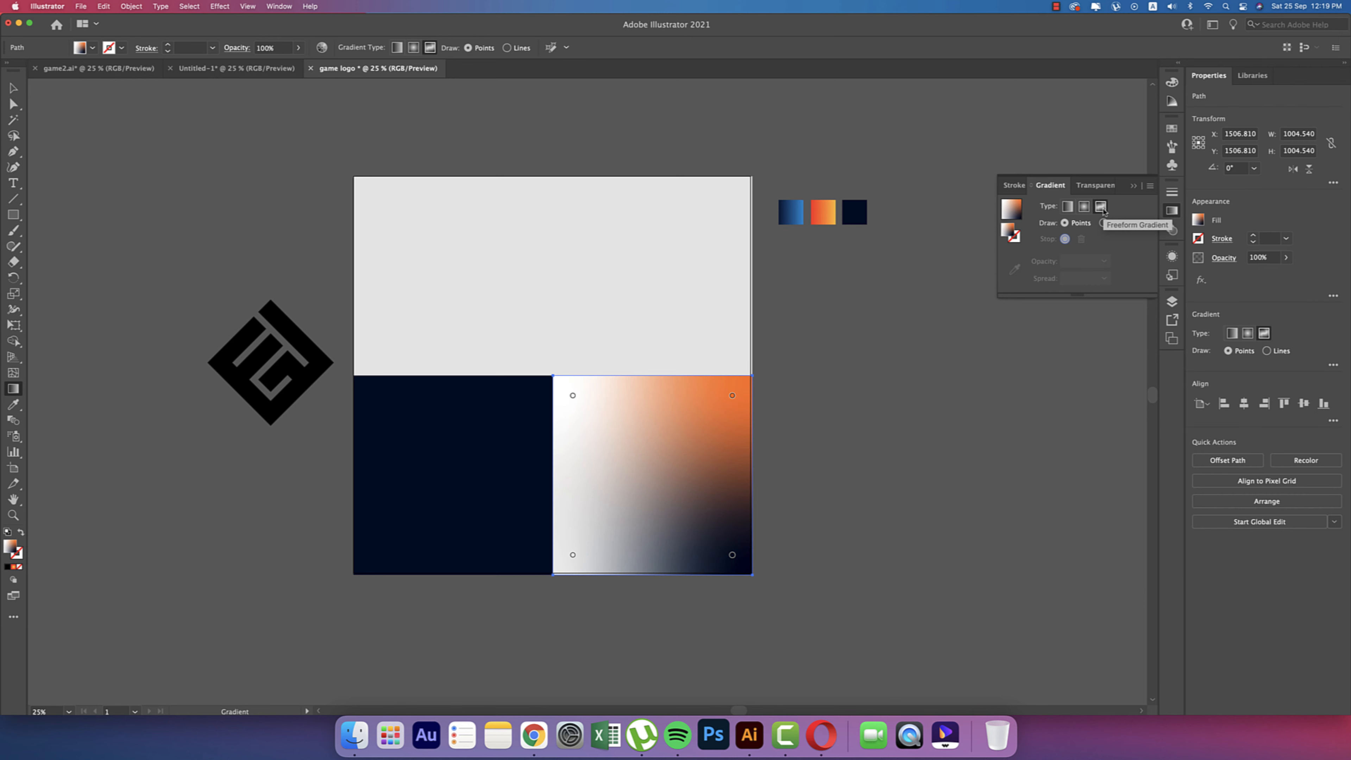
# Recolour the freeform gradient's upper-left colour stop purple and its upper-right stop magenta
pyautogui.doubleClick(572, 395)
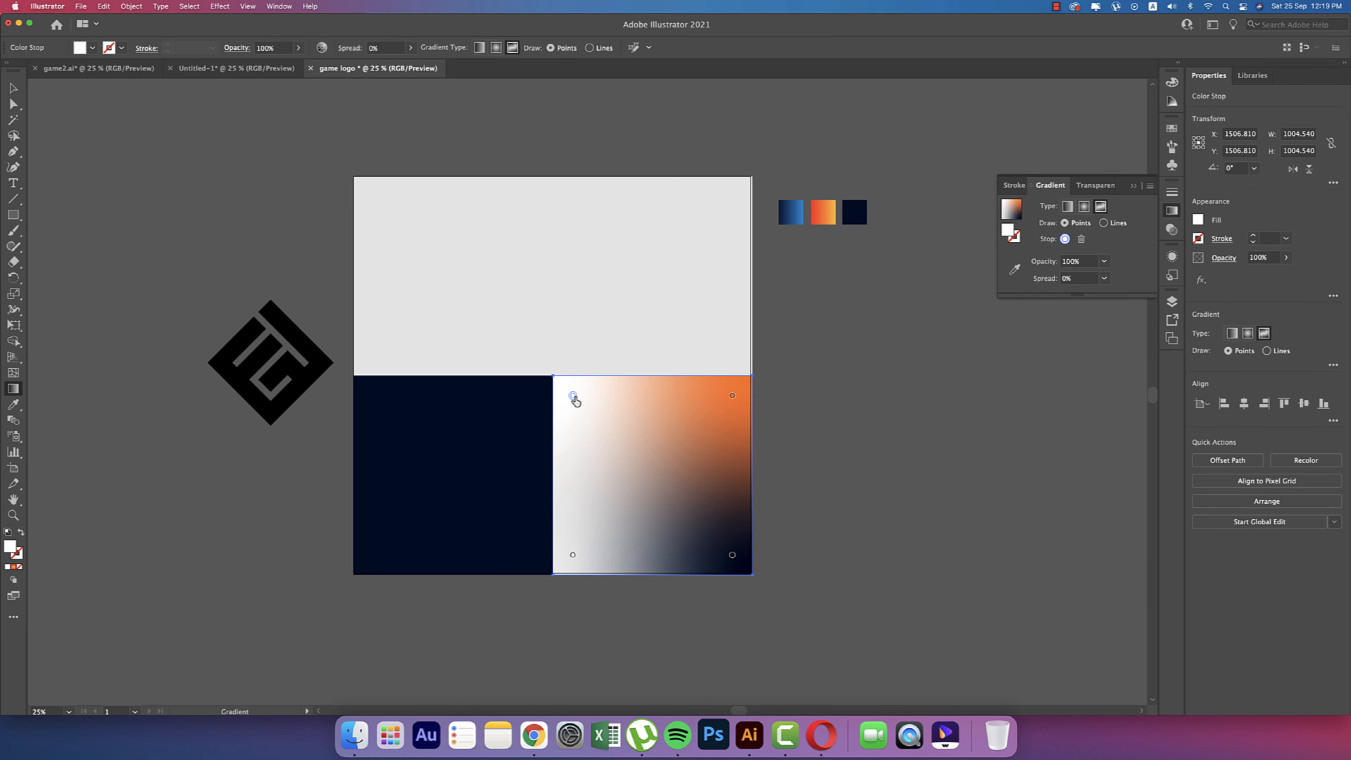
pyautogui.click(495, 435)
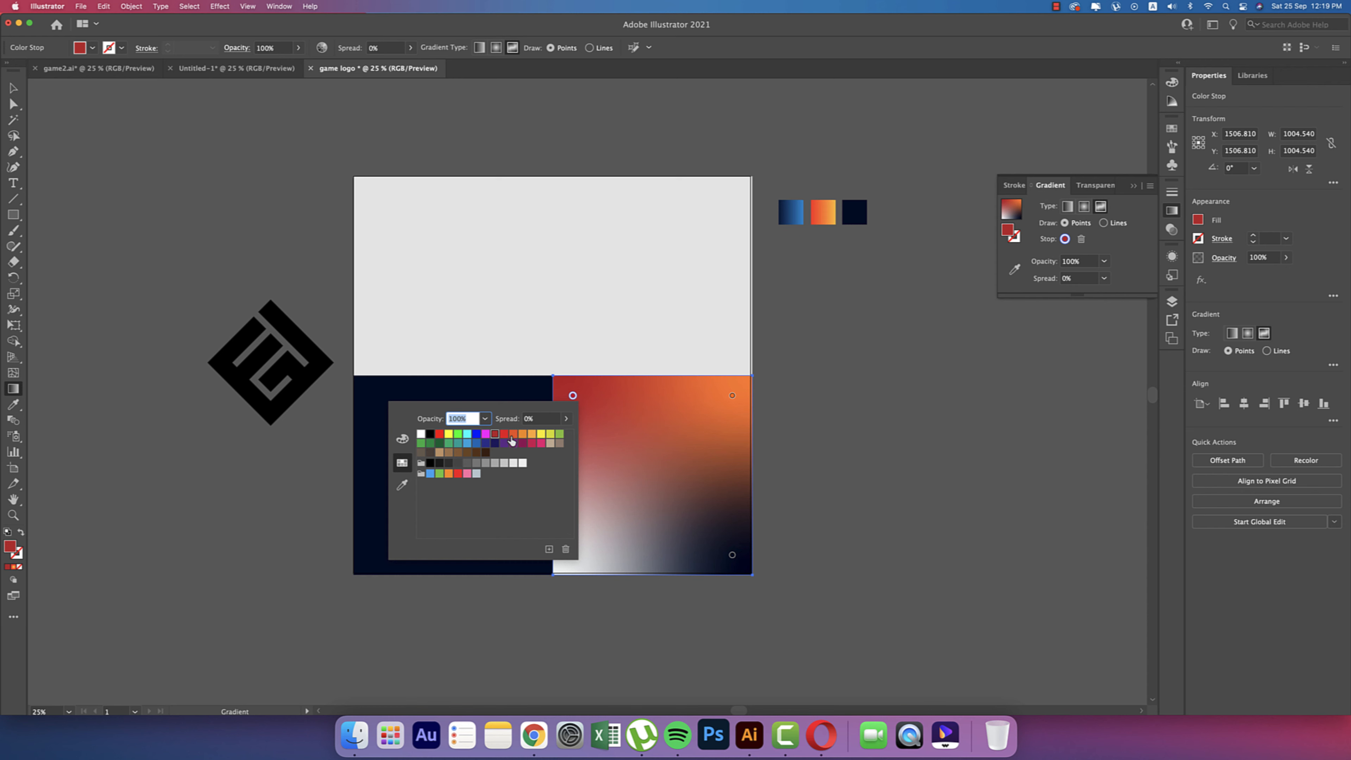
pyautogui.click(505, 445)
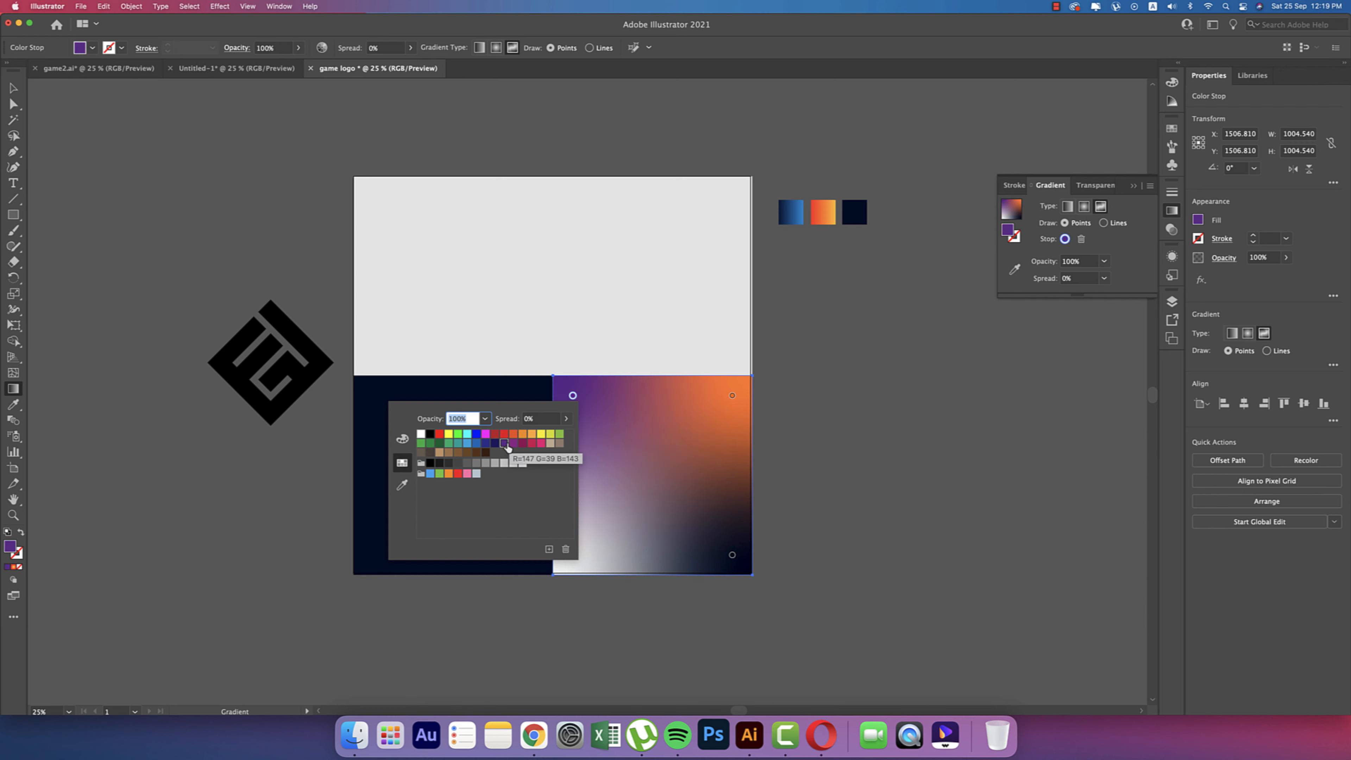
pyautogui.click(733, 397)
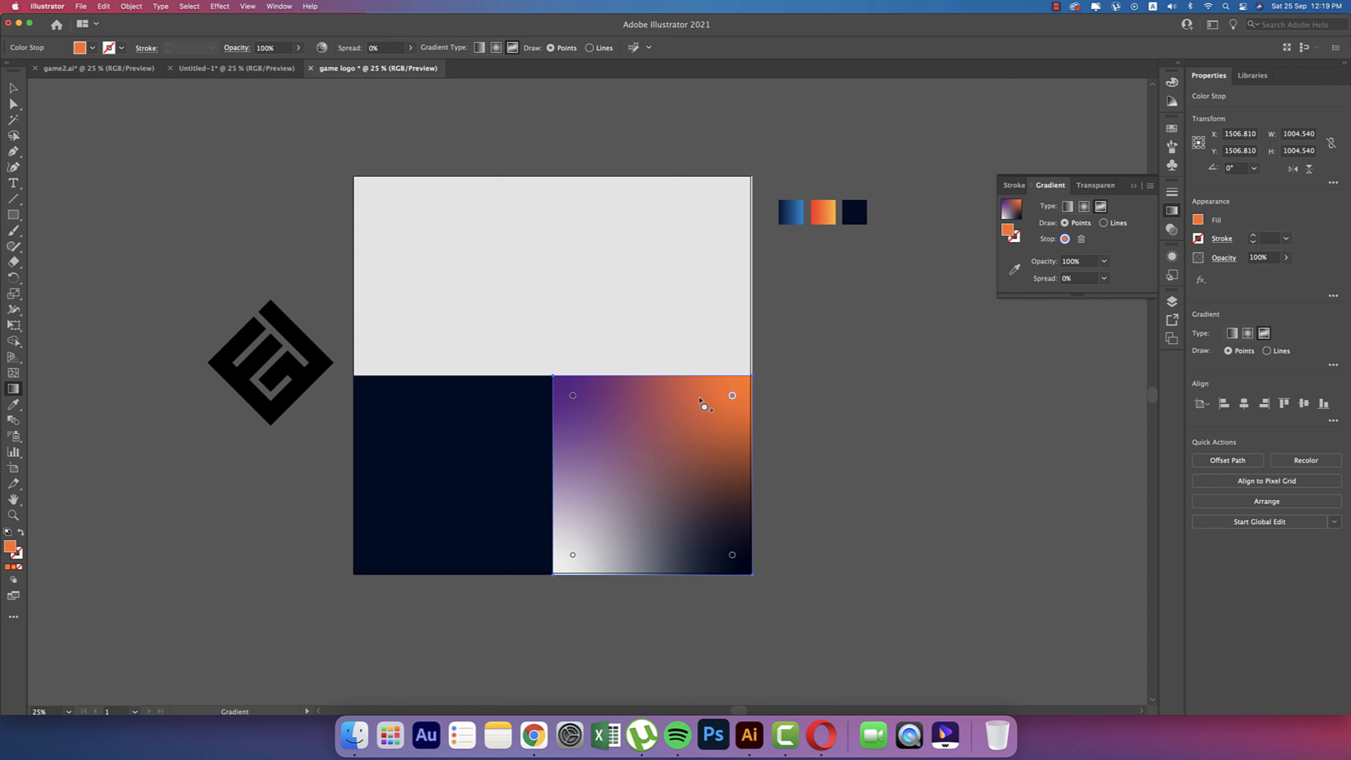
pyautogui.doubleClick(733, 396)
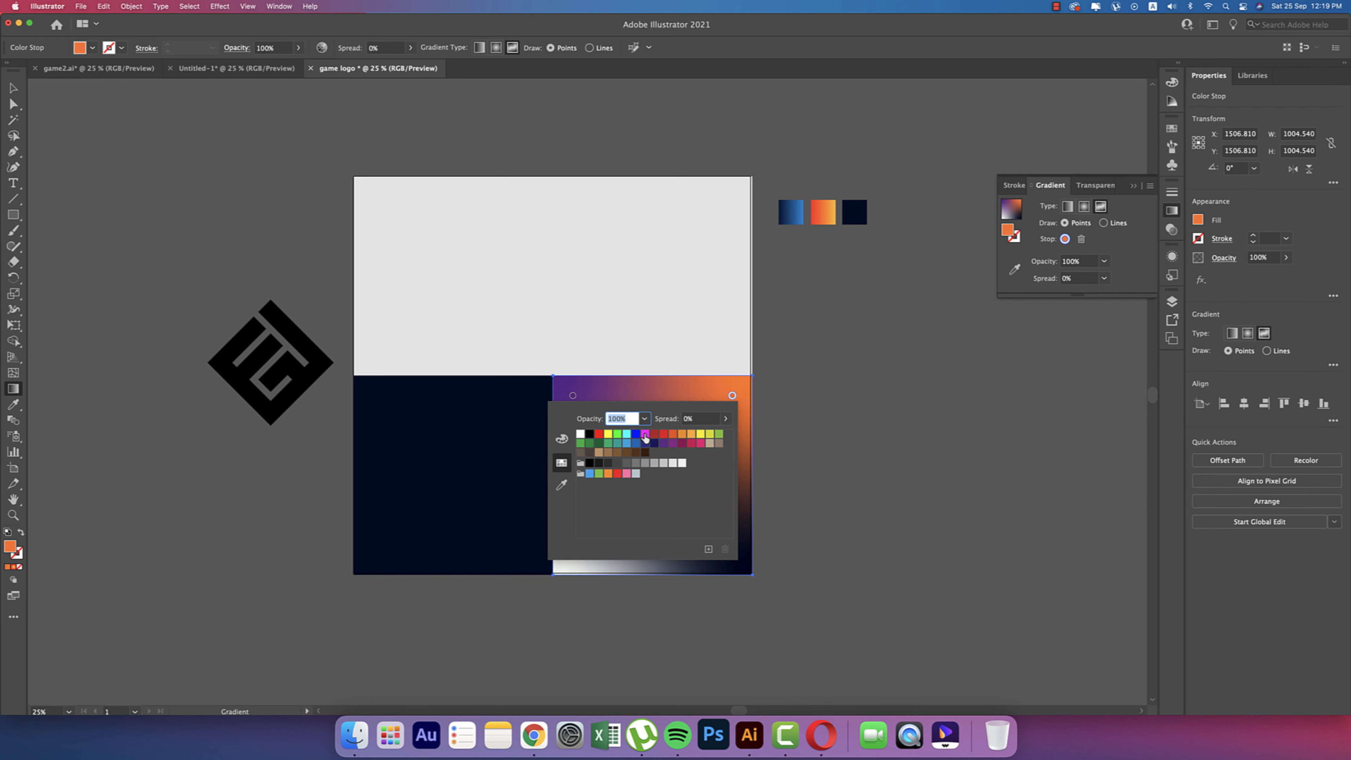
pyautogui.click(645, 434)
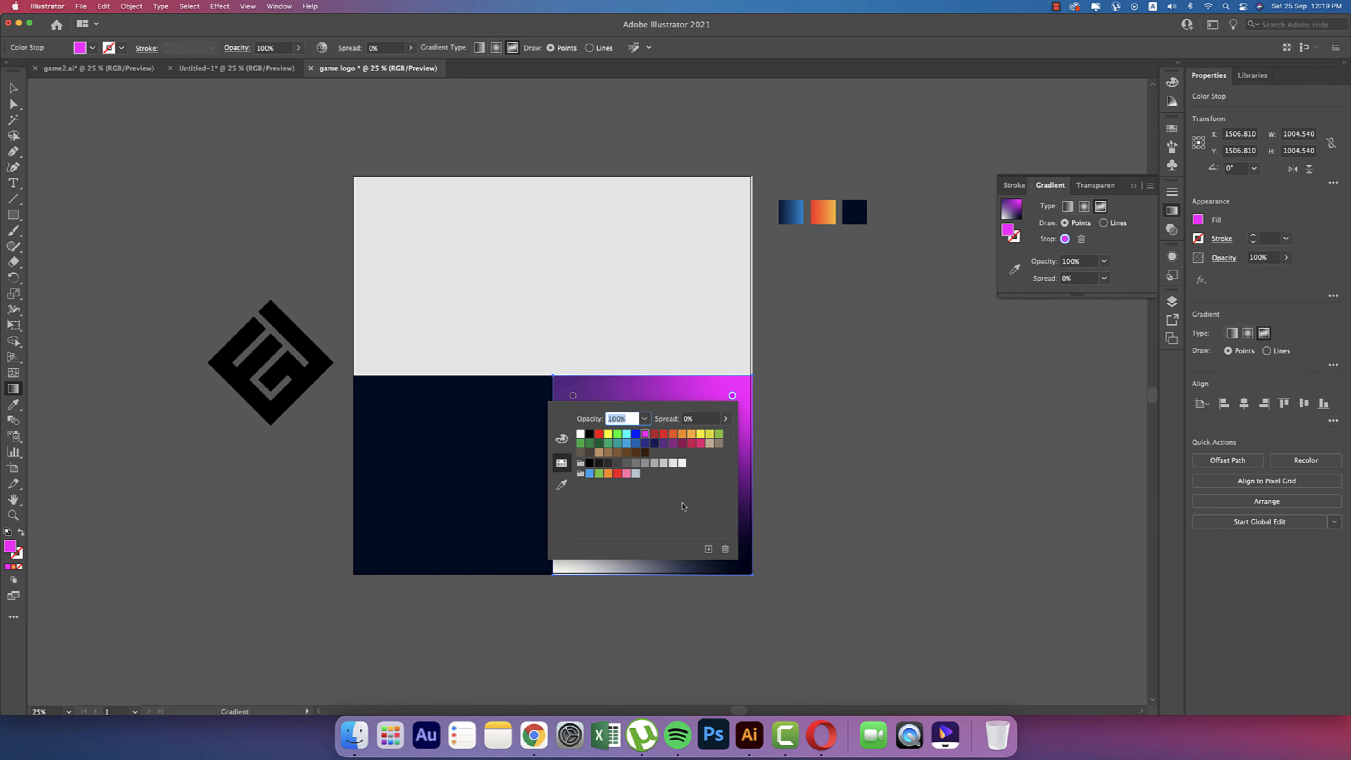
pyautogui.press('Escape')
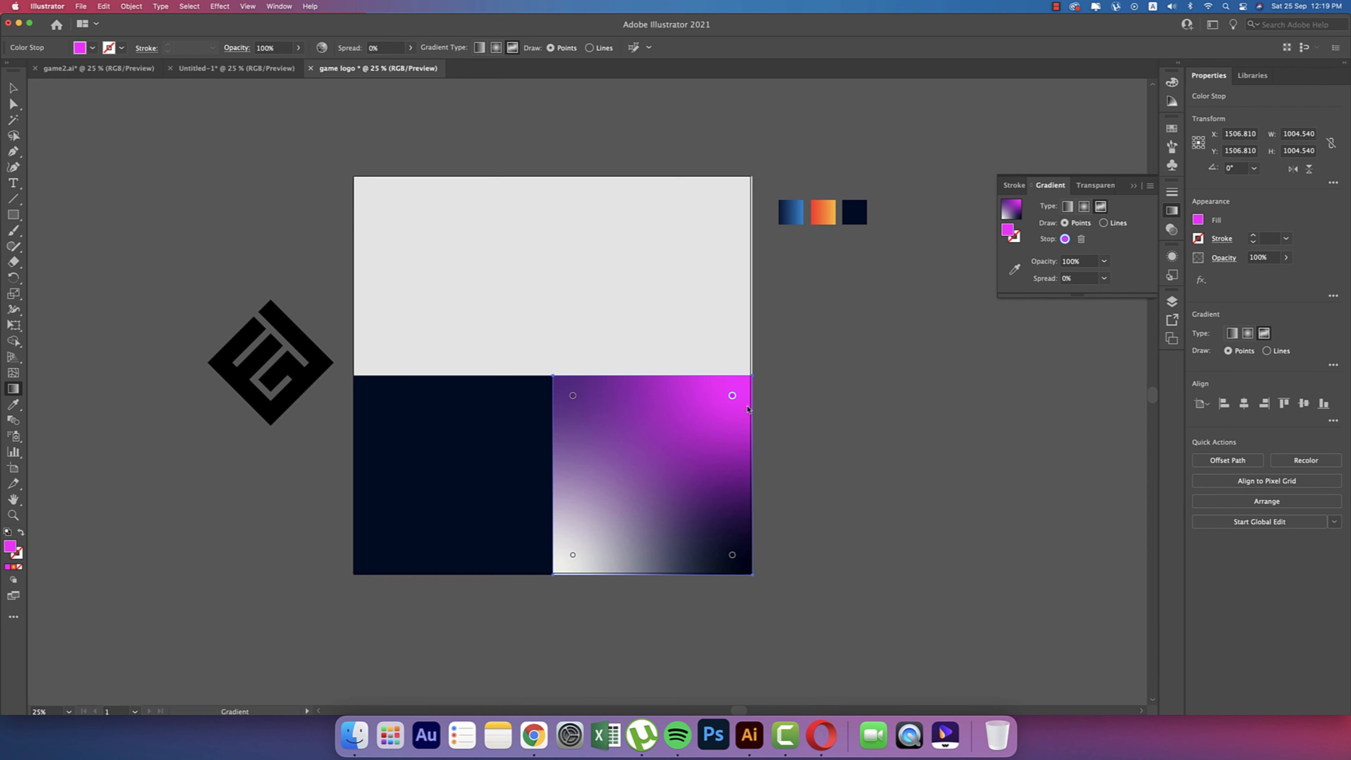
# Recolour the freeform gradient's lower-left colour stop crimson and its lower-right stop dark blue
pyautogui.click(572, 555)
pyautogui.doubleClick(572, 555)
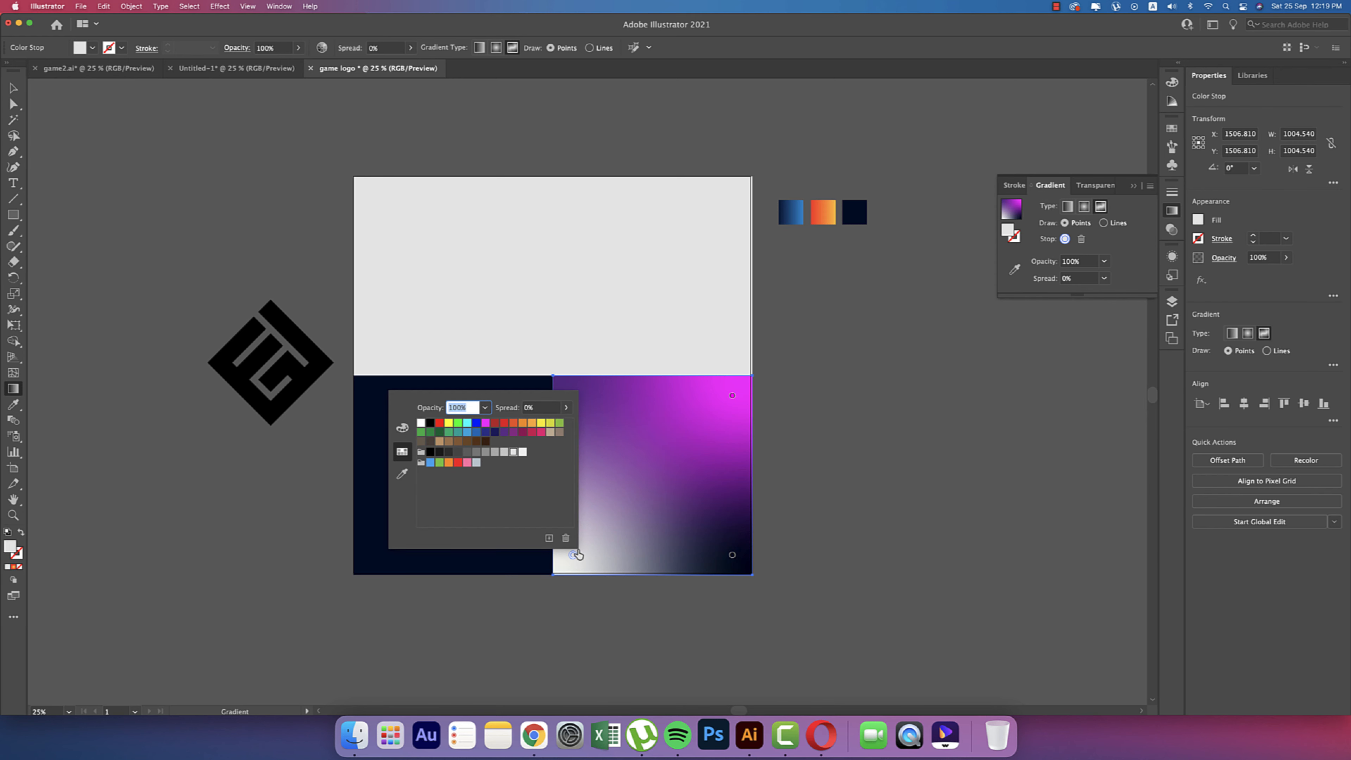
pyautogui.click(532, 433)
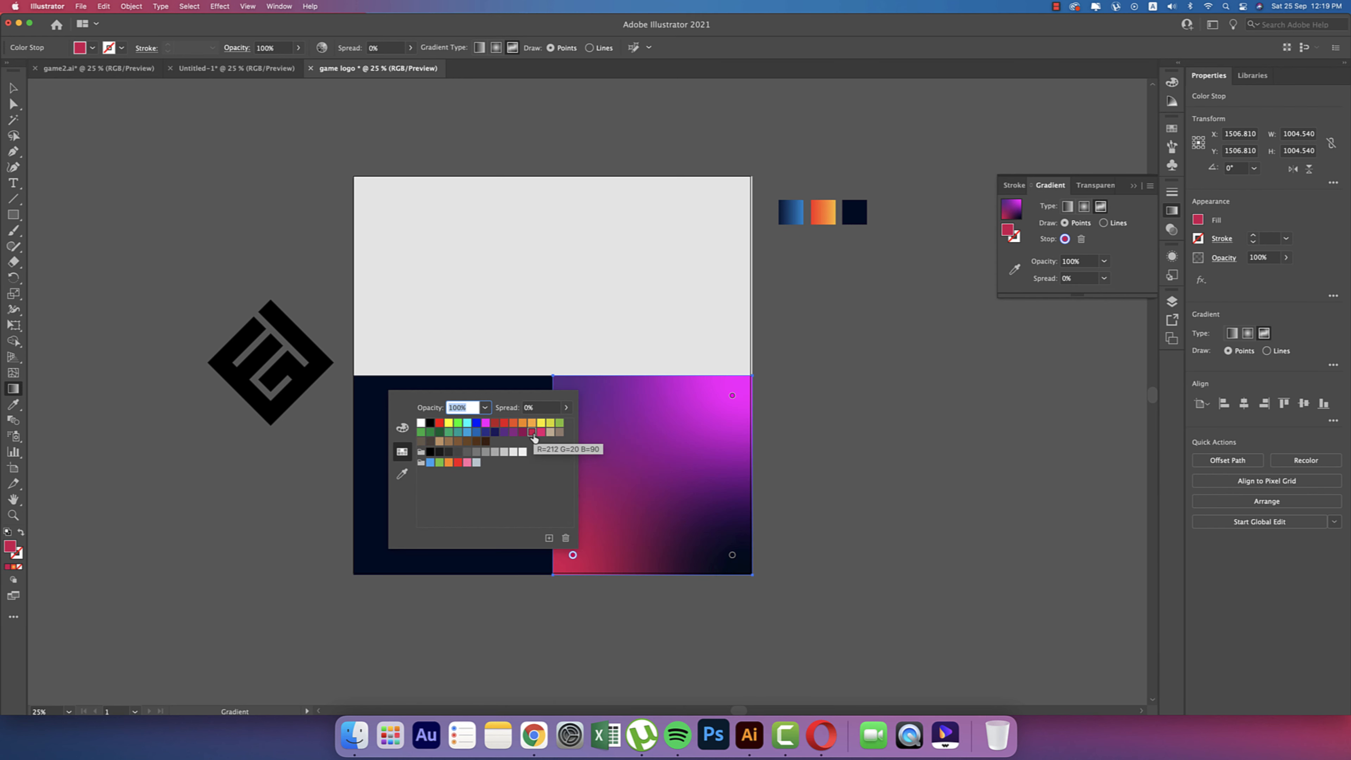
pyautogui.click(732, 556)
pyautogui.doubleClick(732, 555)
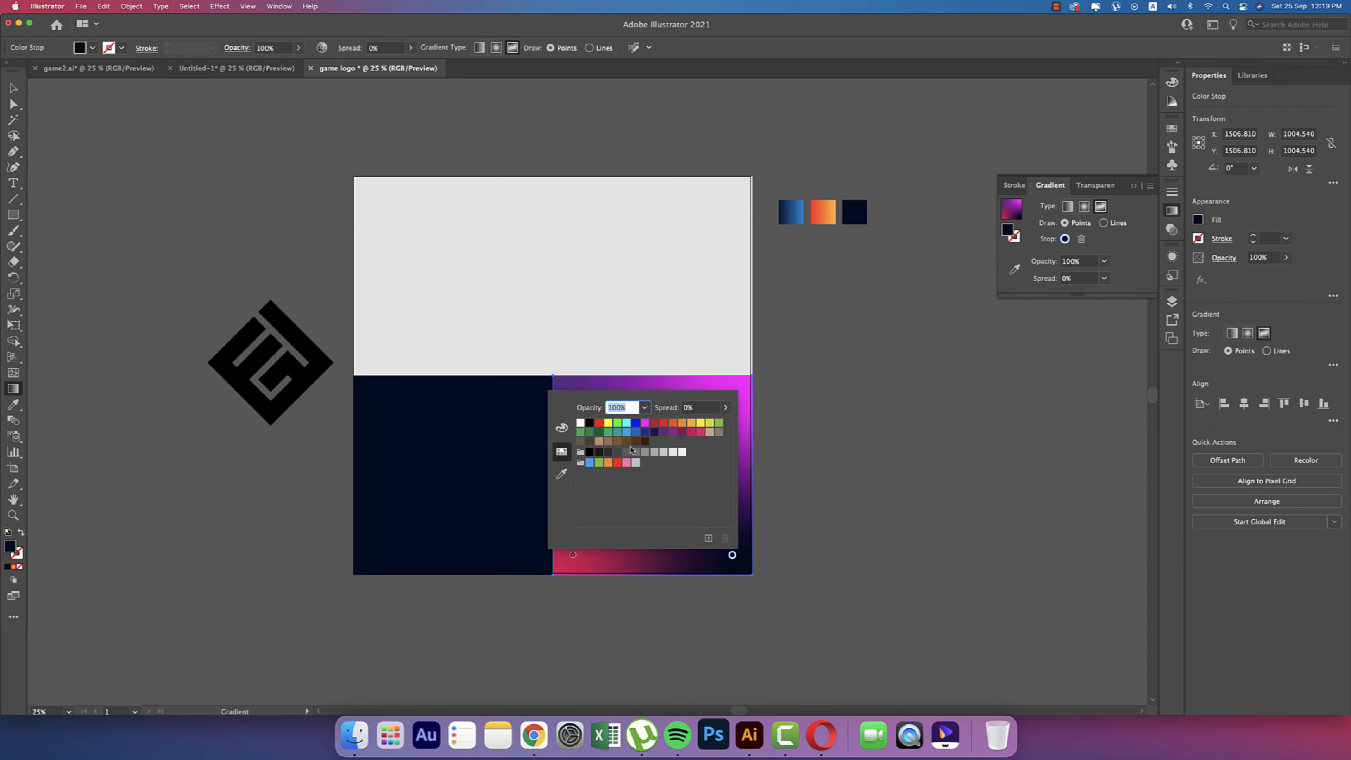
pyautogui.click(654, 432)
pyautogui.click(862, 533)
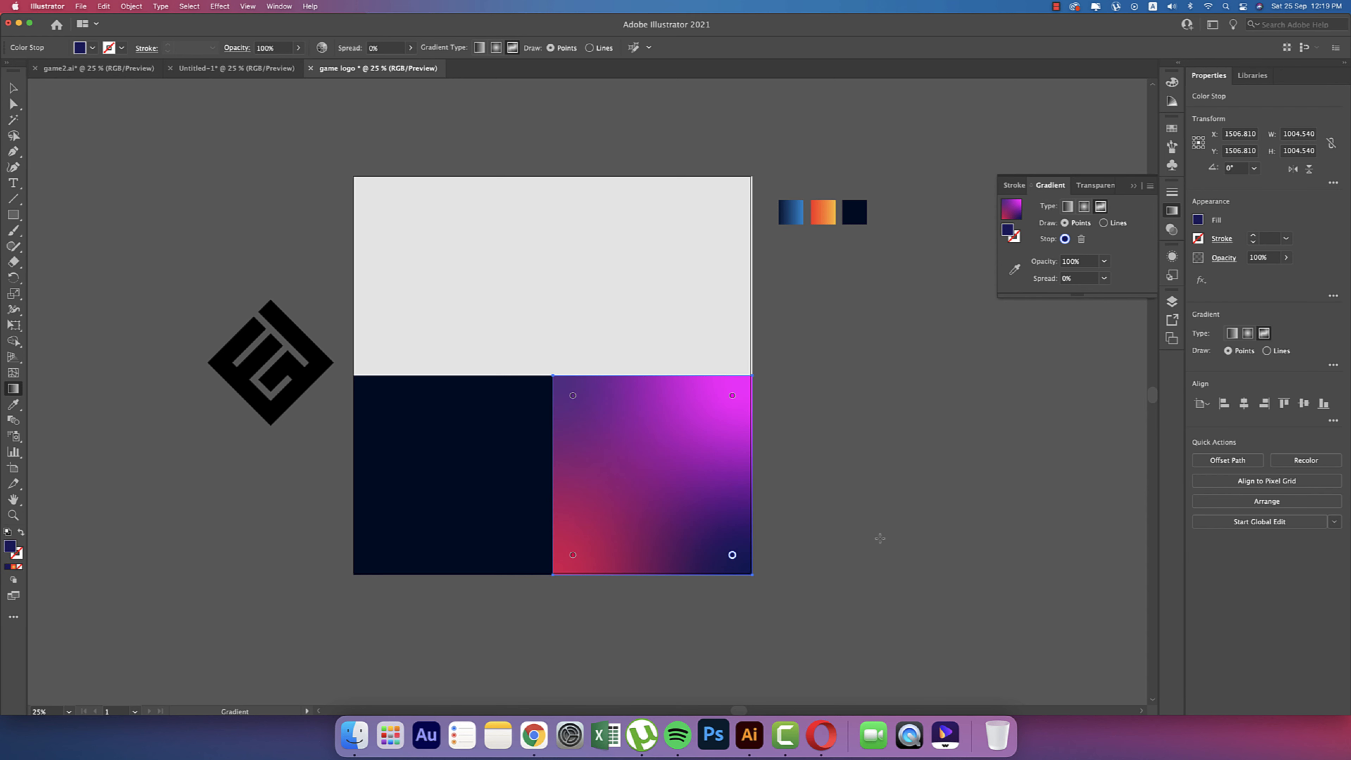
pyautogui.click(884, 510)
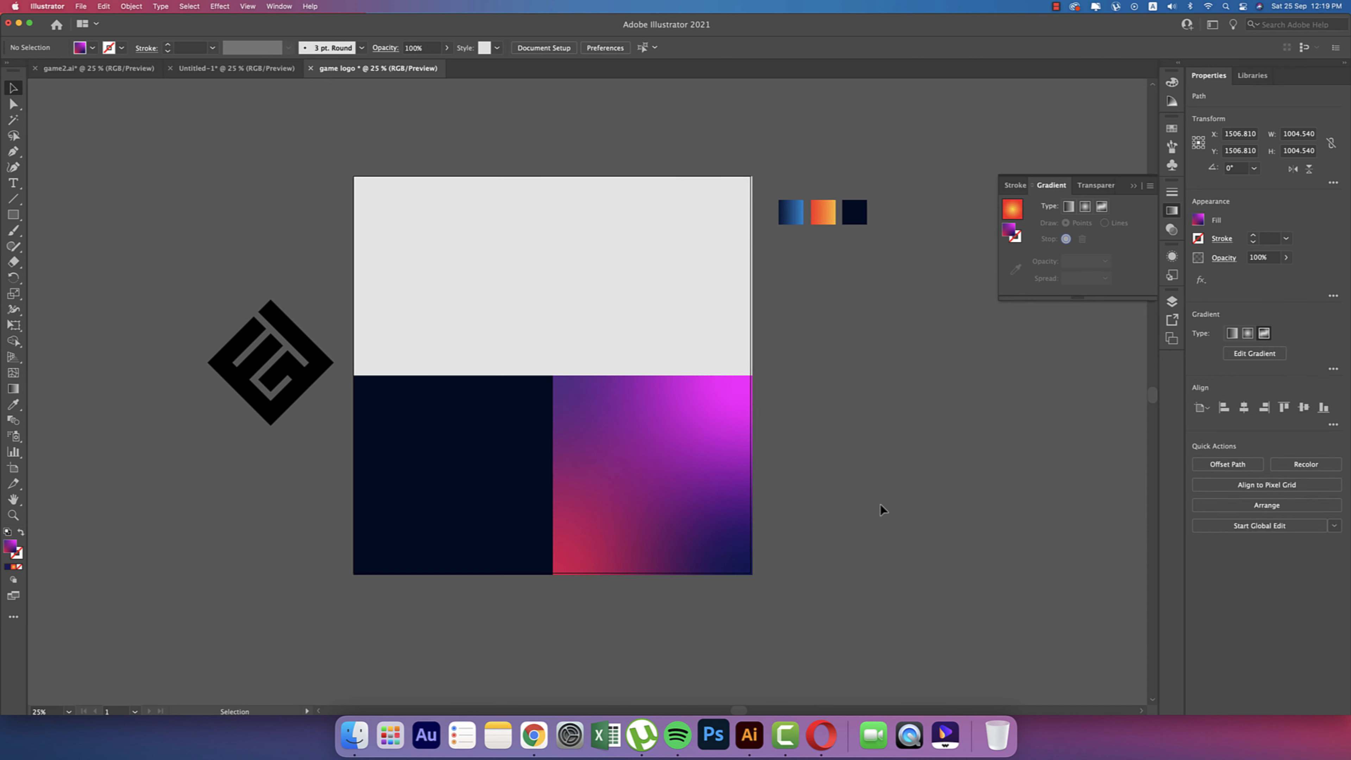
# Move the logo onto the light grey rectangle, bring it to the front and centre it on the rectangle
pyautogui.scroll(2, 860, 513)
pyautogui.press('v')
pyautogui.click(513, 505)
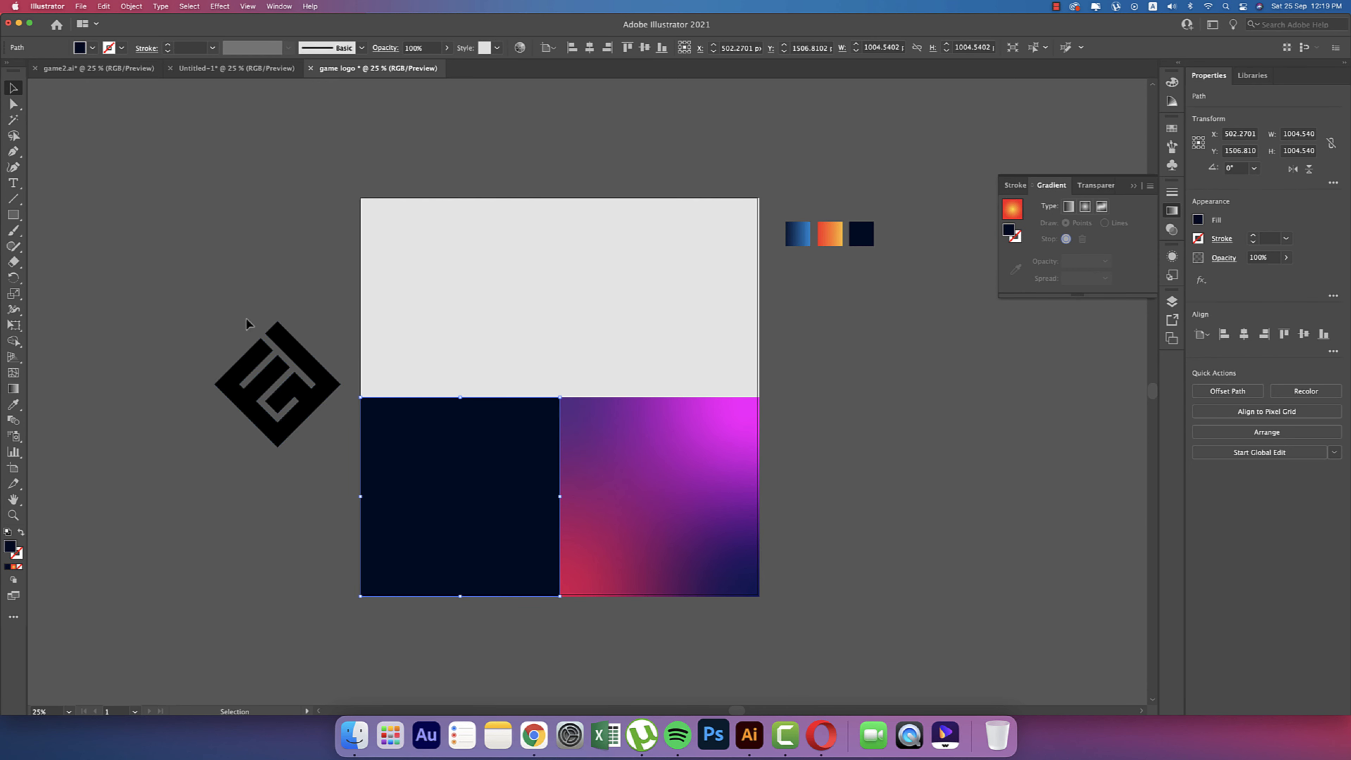
pyautogui.moveTo(220, 323); pyautogui.dragTo(583, 323)
pyautogui.press('super+shift+bracketright')
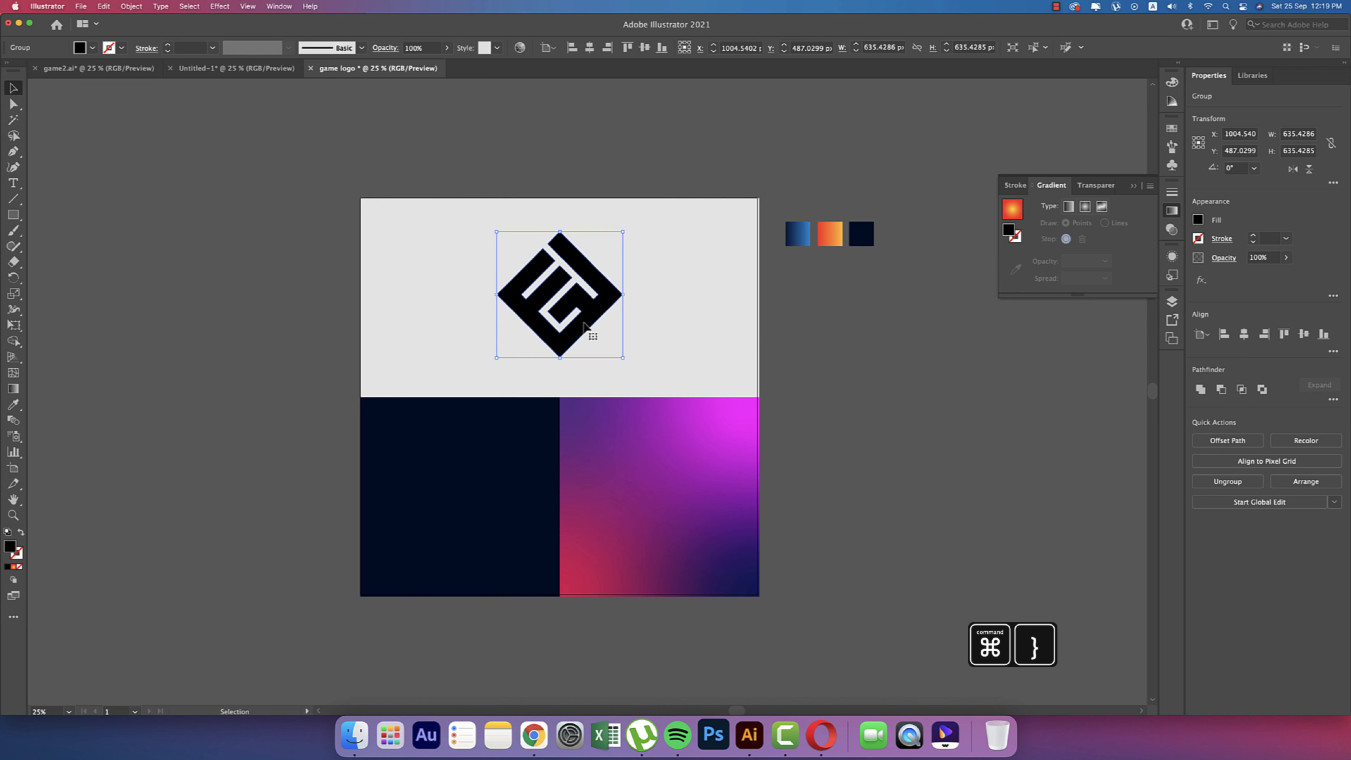
pyautogui.keyDown('shift'); pyautogui.click(644, 320); pyautogui.keyUp('shift')
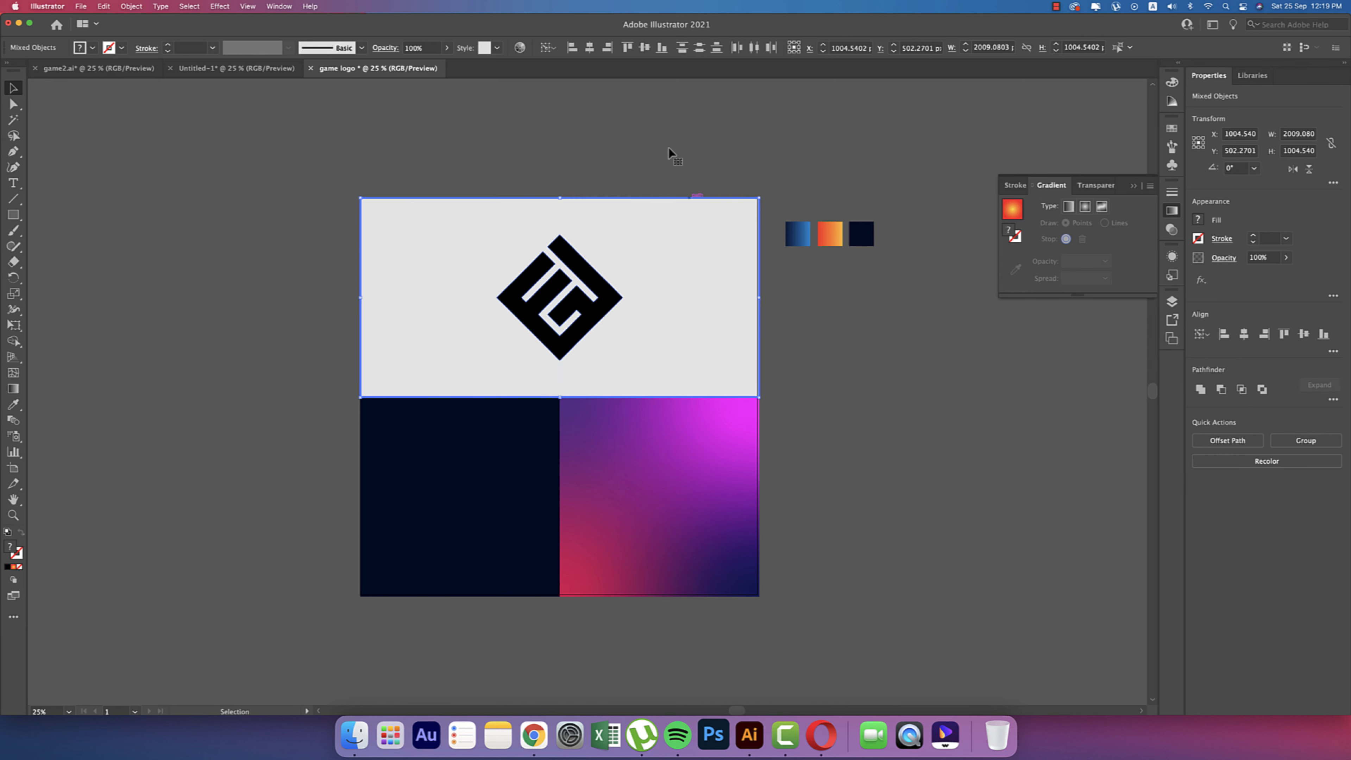
pyautogui.click(851, 357)
# Scale the logo down proportionally to about 438 px, keeping its upper edge in place
pyautogui.click(578, 338)
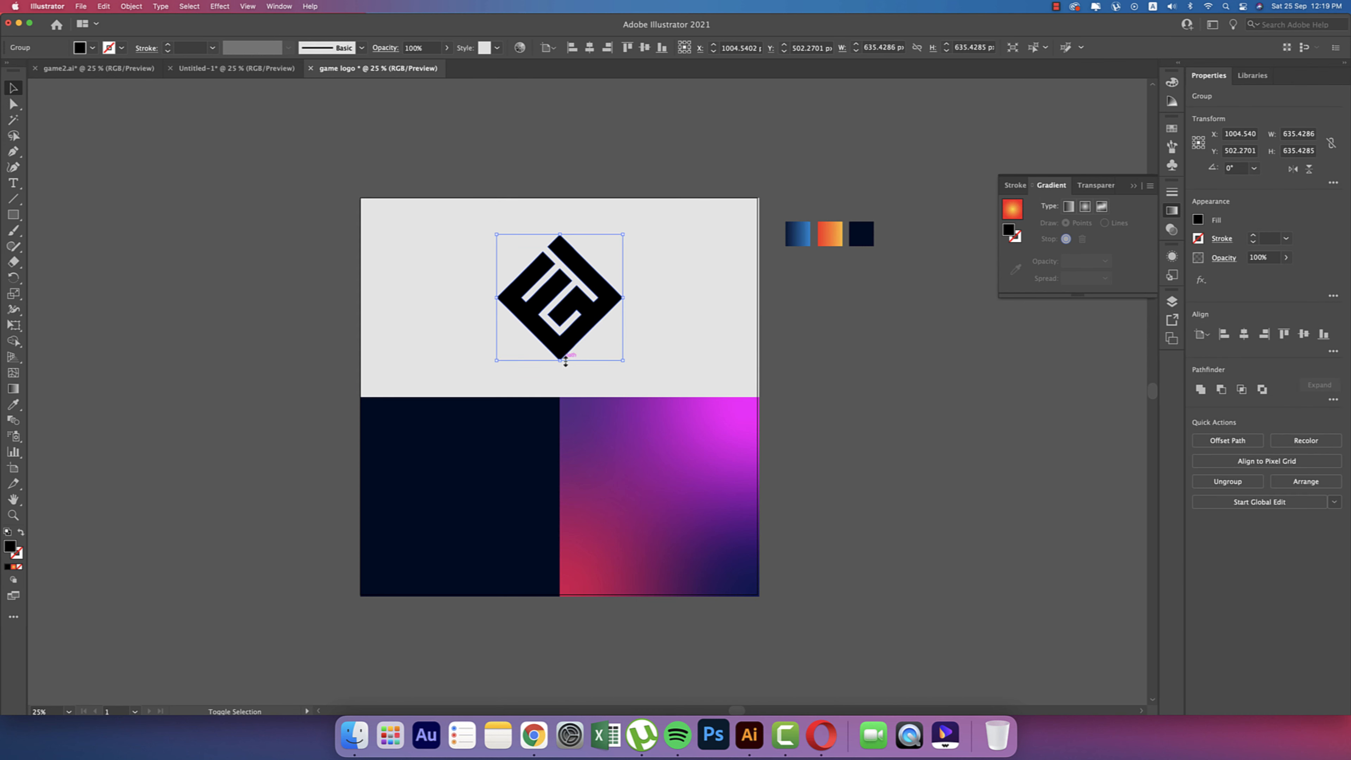
pyautogui.moveTo(560, 360); pyautogui.dragTo(560, 321)
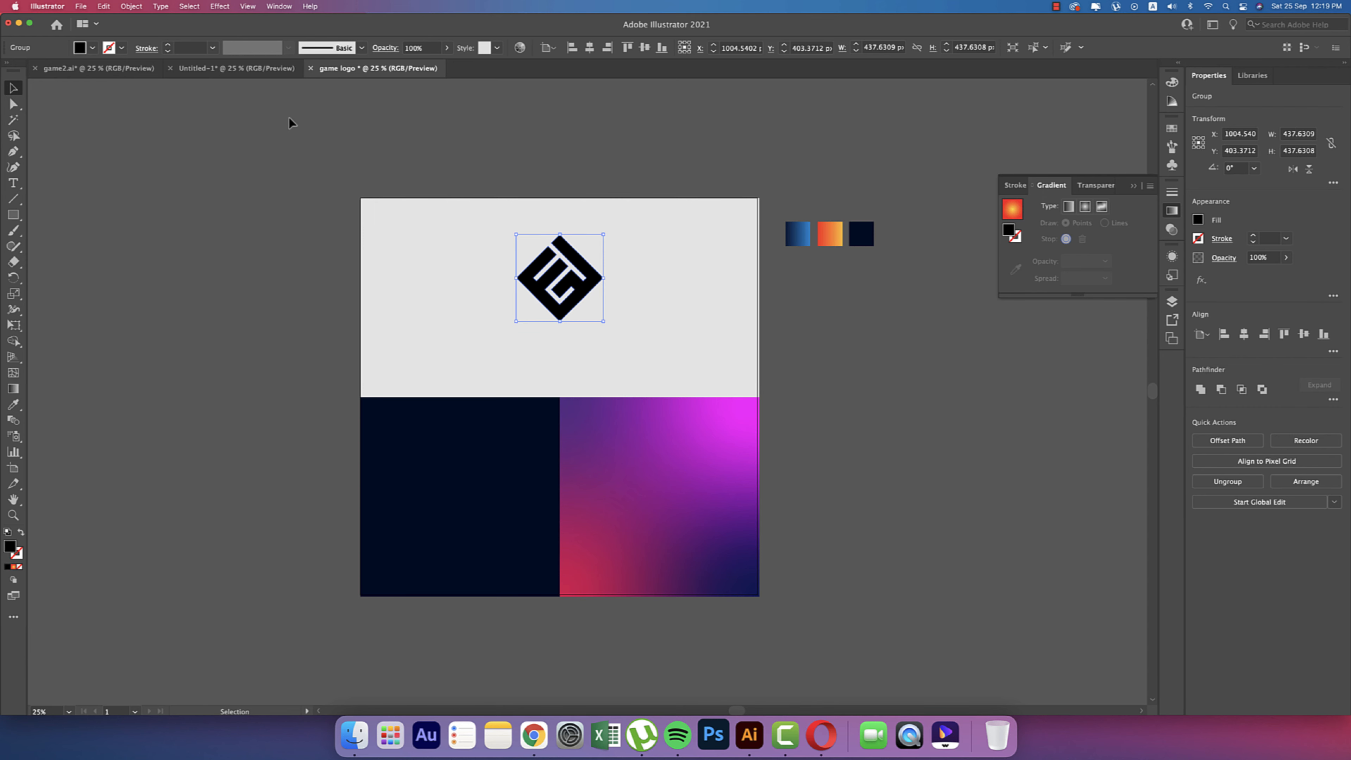
pyautogui.click(121, 205)
# Add a line of placeholder text just below the logo and set it to 72 pt Avenir Next Bold
pyautogui.click(13, 183)
pyautogui.click(495, 336)
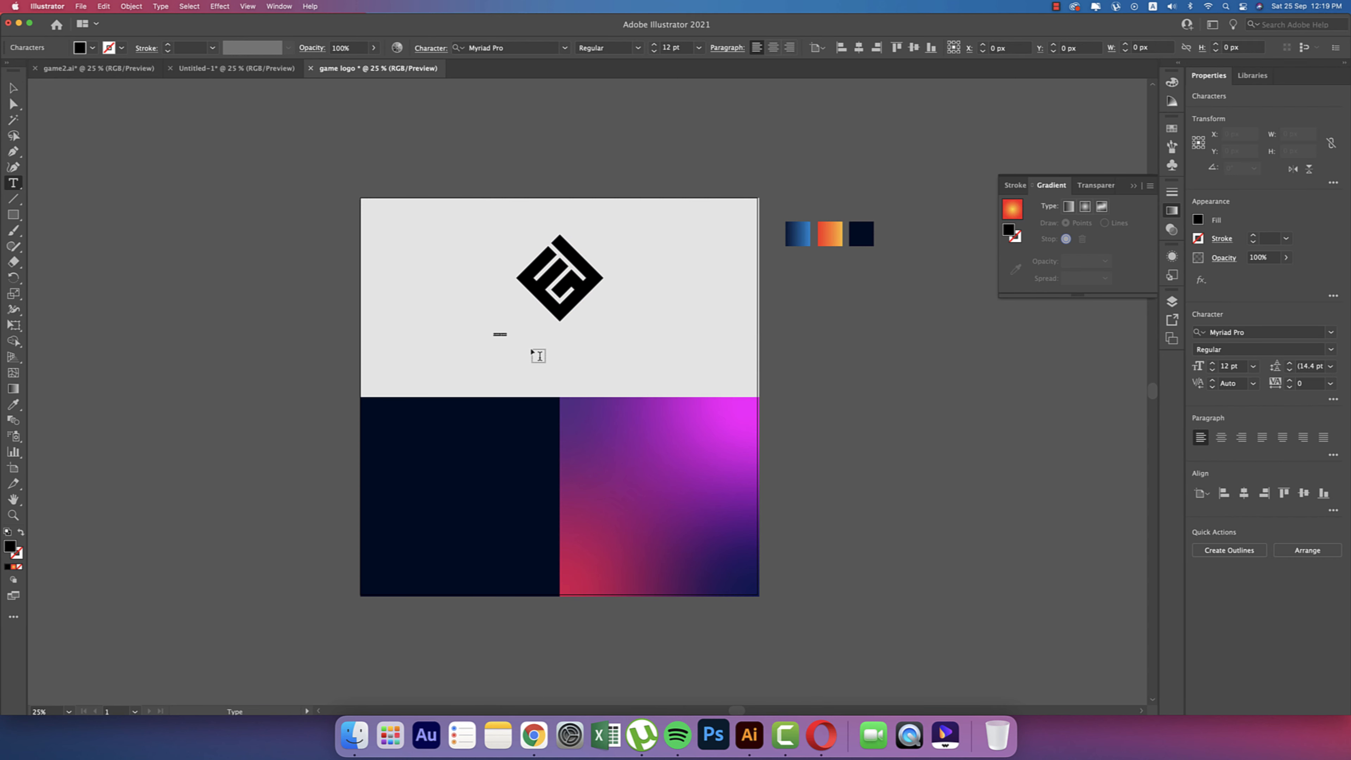
pyautogui.click(698, 47)
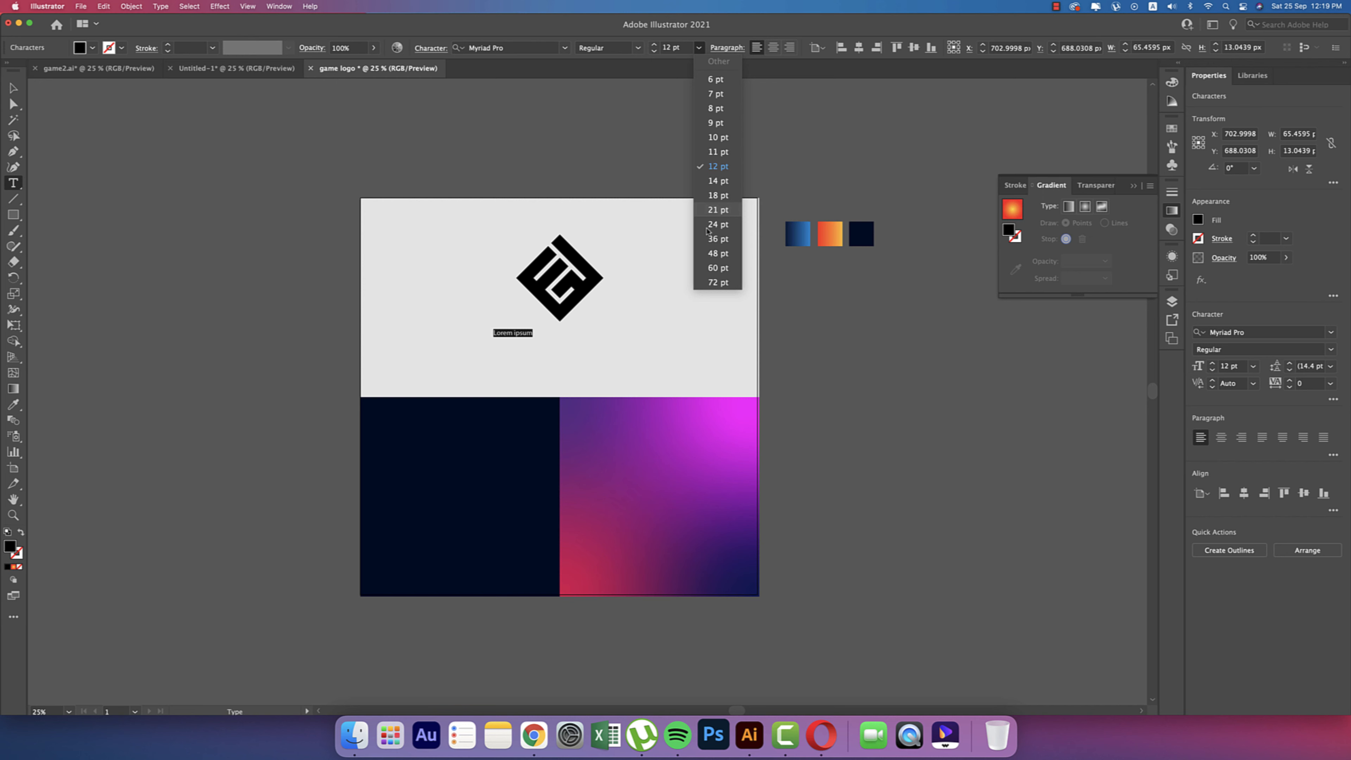
pyautogui.click(716, 284)
pyautogui.click(564, 47)
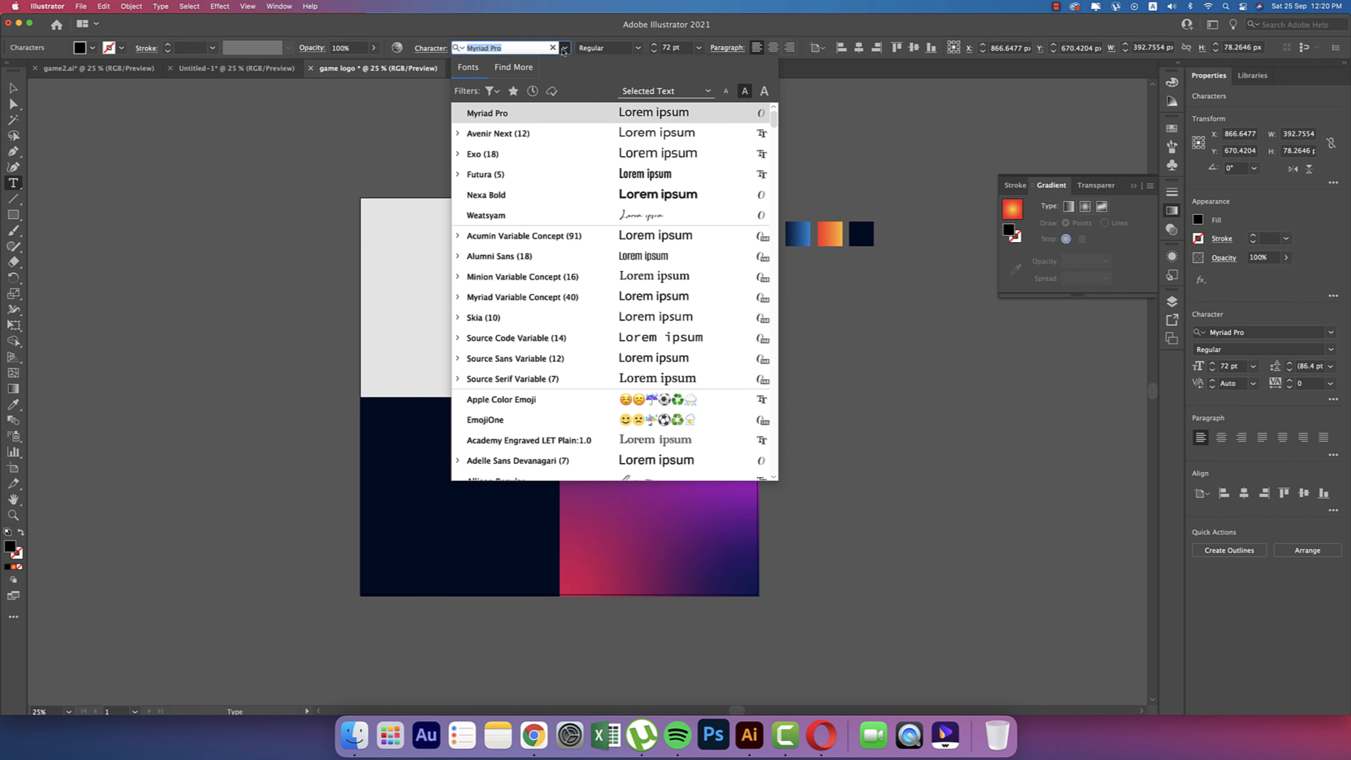
pyautogui.click(458, 133)
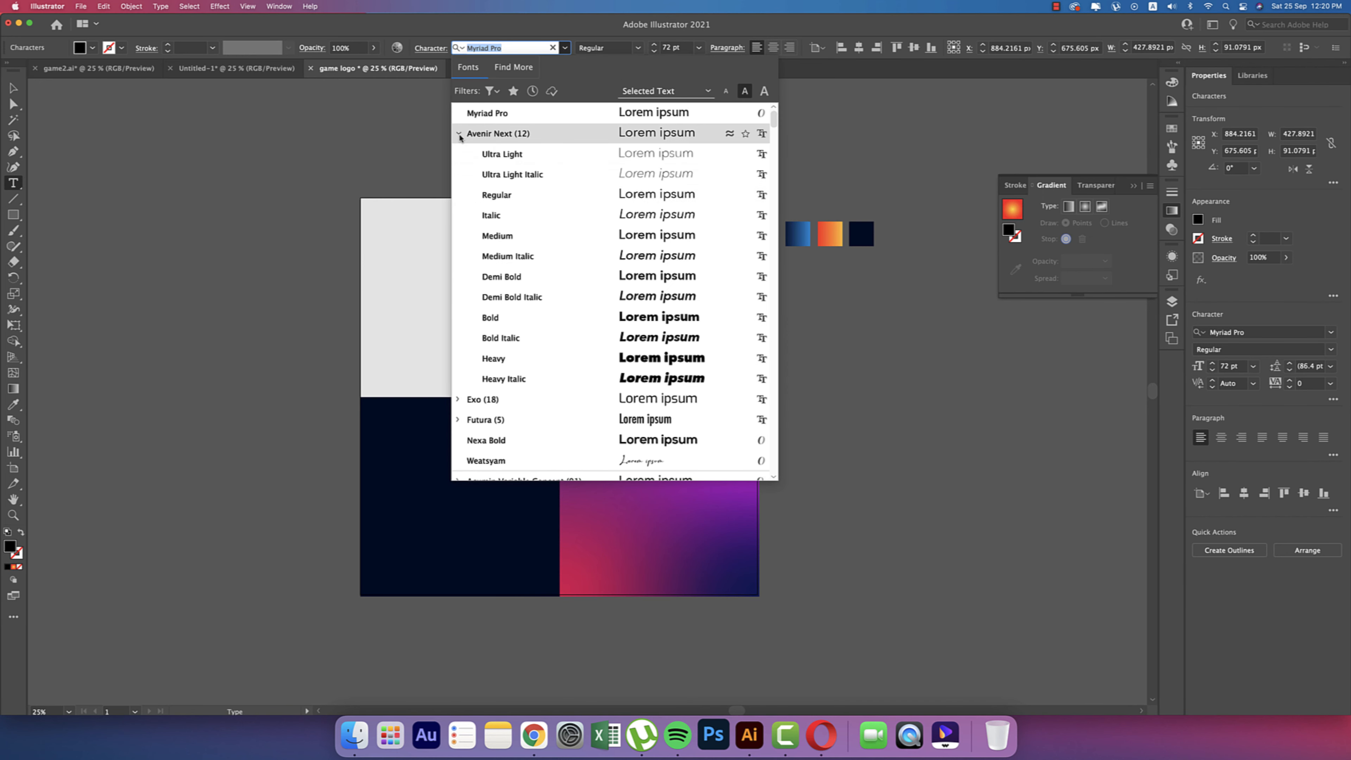
pyautogui.click(684, 317)
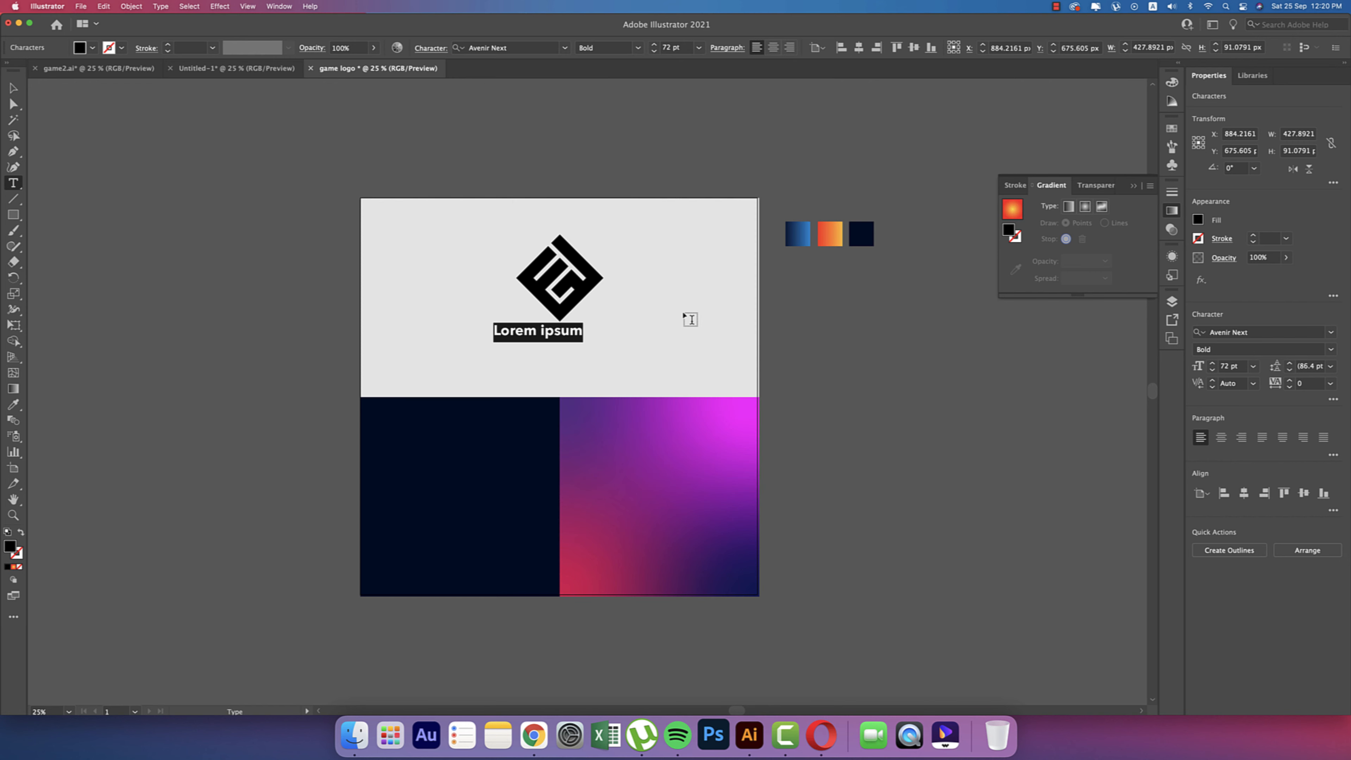
# Replace the placeholder text below the logo with ELITE GAMING
pyautogui.click(540, 334)
pyautogui.press('super+a')
pyautogui.write('E')
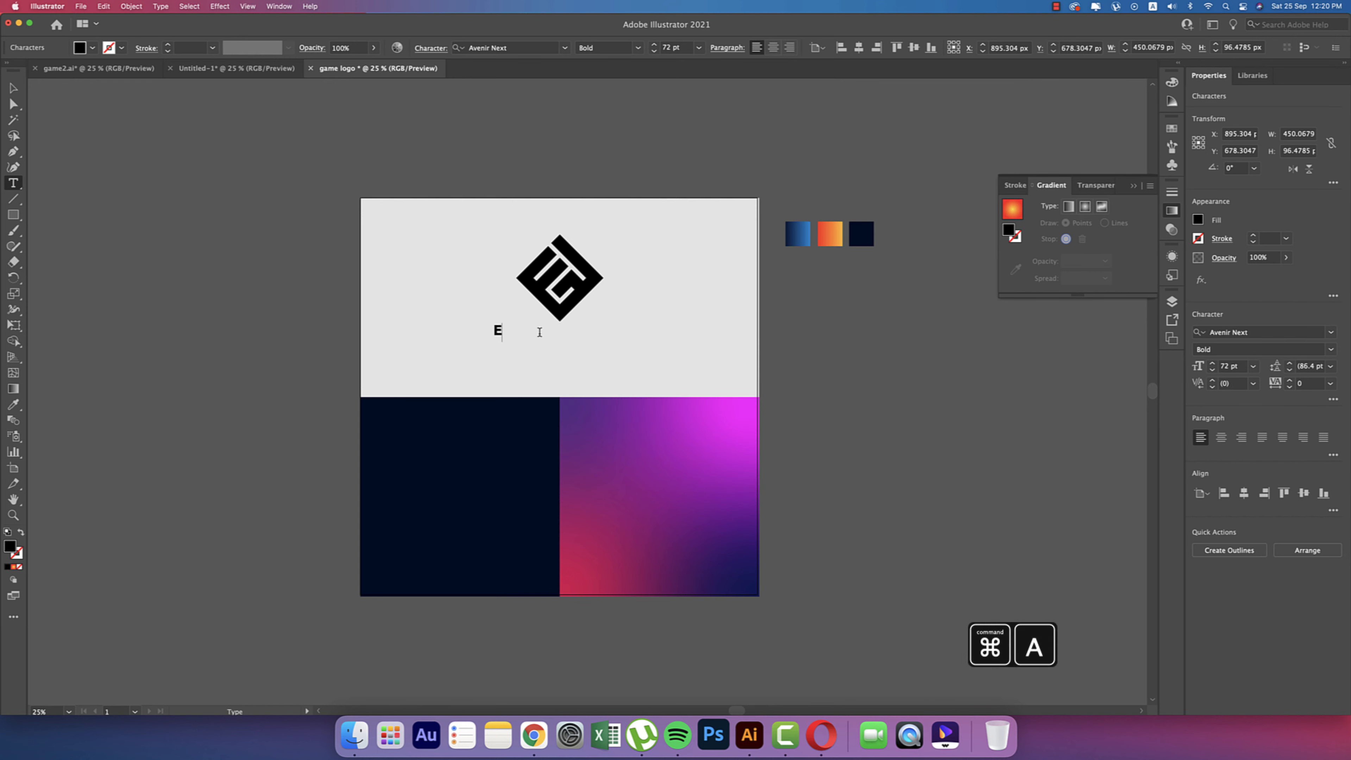
pyautogui.write('LITE')
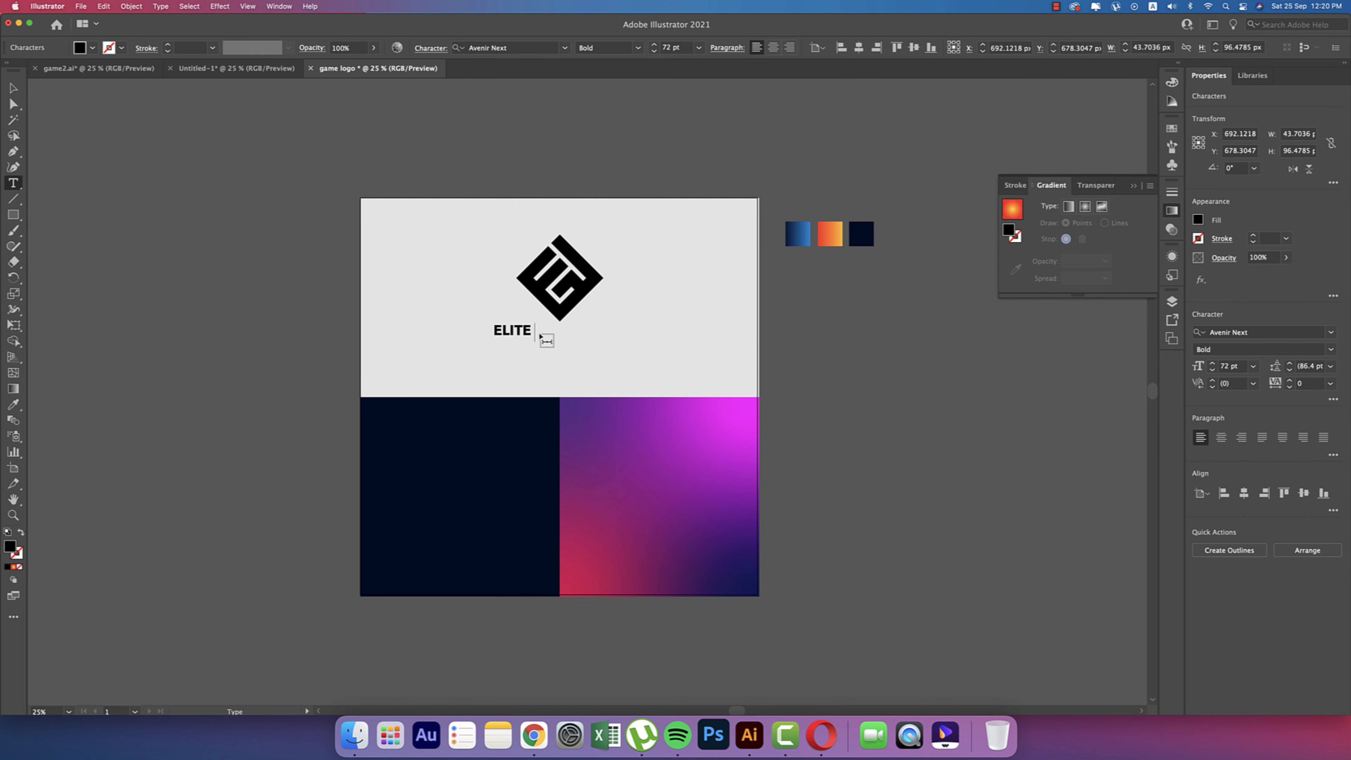
pyautogui.write(' GAMING')
pyautogui.click(13, 87)
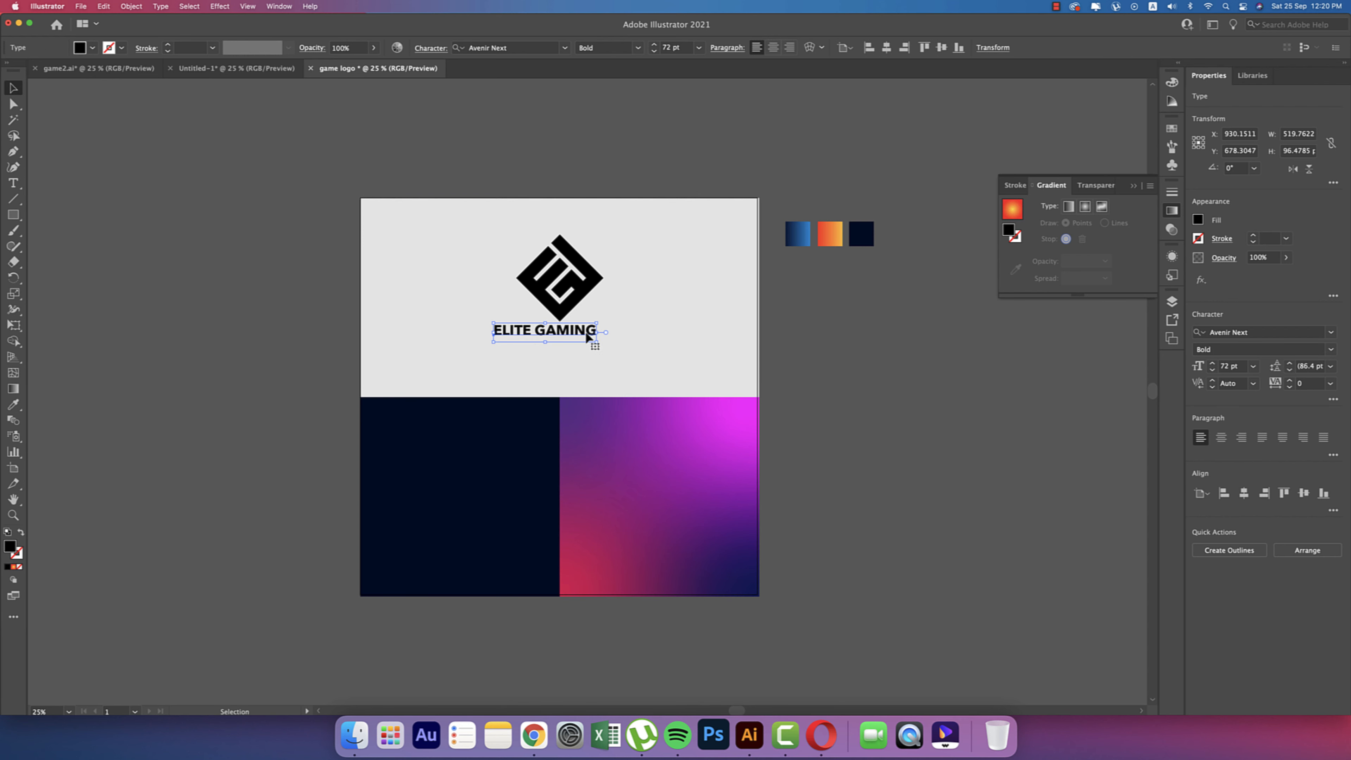
# Centre the ELITE GAMING text horizontally with the logo and move it down slightly to widen the gap between them
pyautogui.keyDown('shift'); pyautogui.click(573, 308); pyautogui.keyUp('shift')
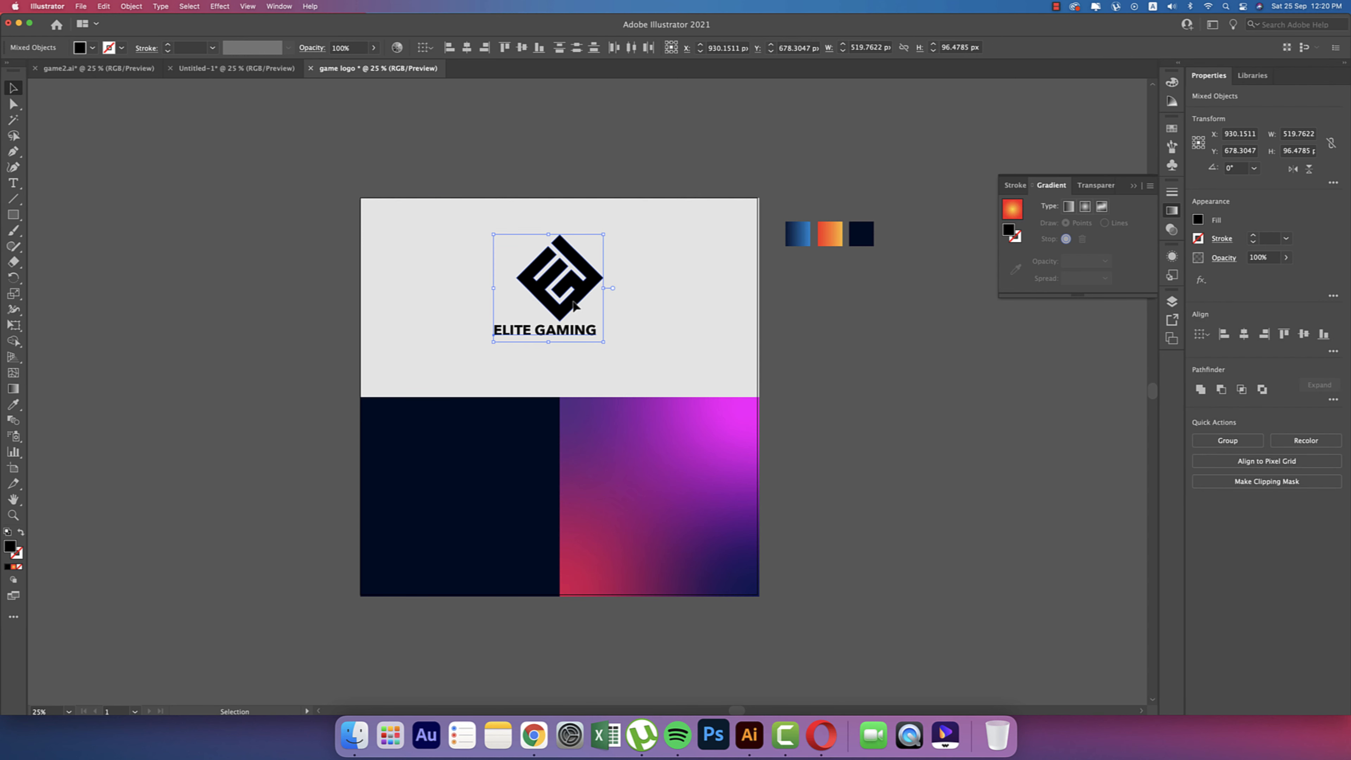
pyautogui.click(467, 47)
pyautogui.click(548, 132)
pyautogui.moveTo(582, 333); pyautogui.dragTo(580, 342)
pyautogui.scroll(1, 579, 342)
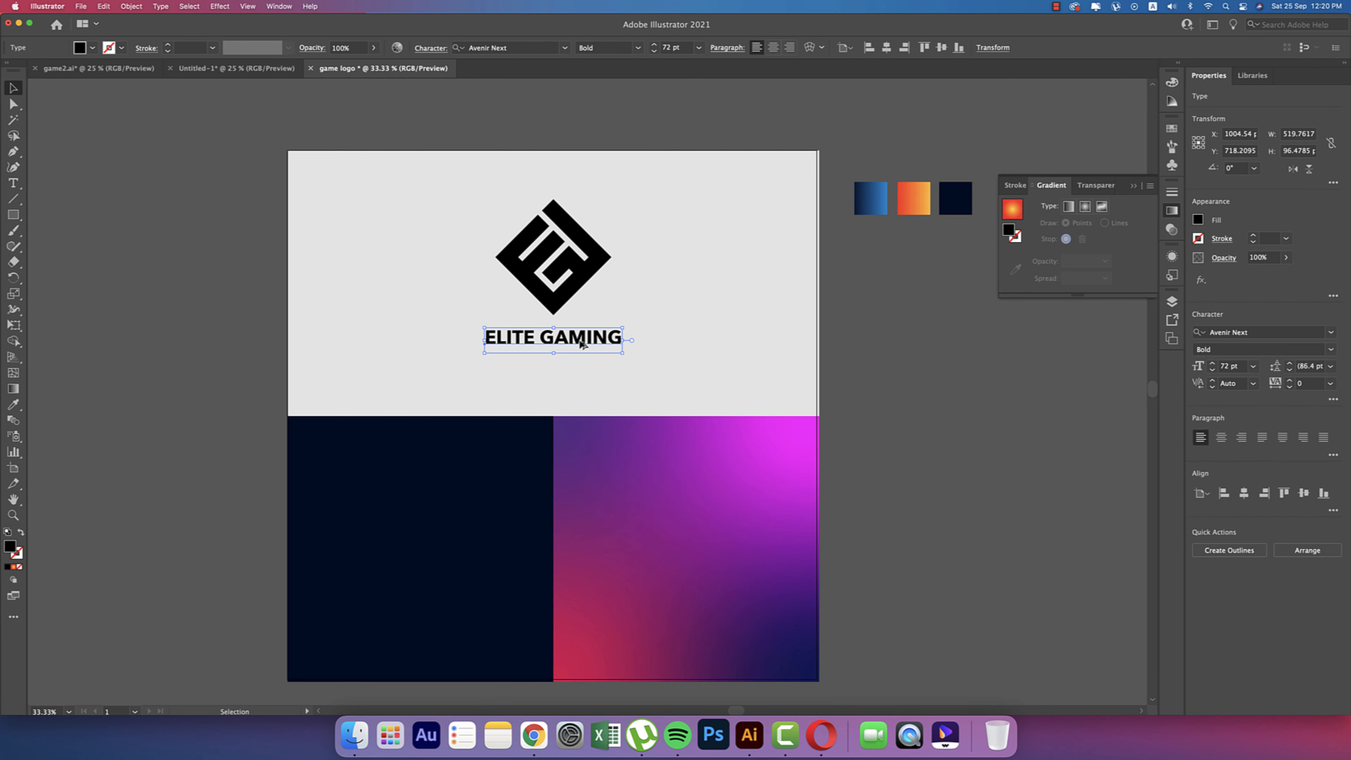
# Set only the word GAMING to the Regular weight of Avenir Next
pyautogui.doubleClick(570, 337)
pyautogui.moveTo(540, 337); pyautogui.dragTo(623, 340)
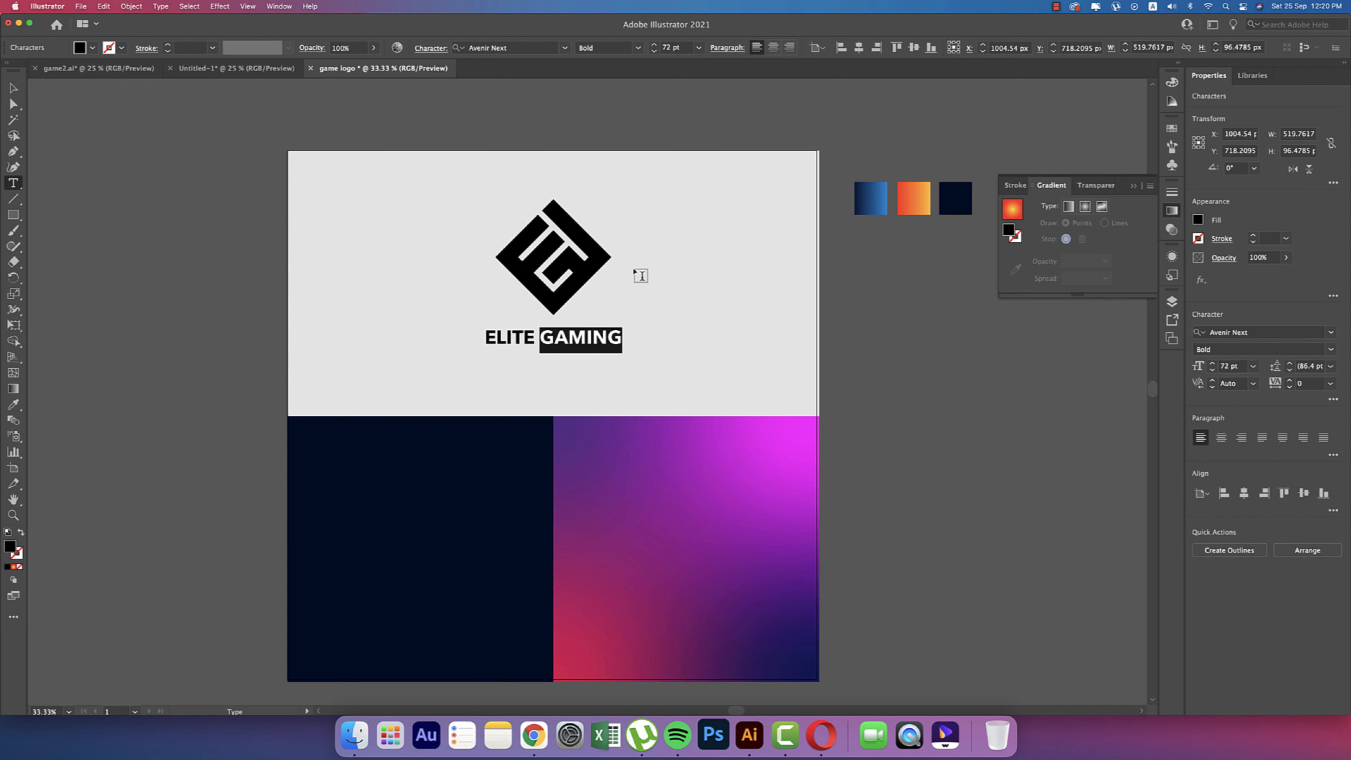
pyautogui.click(638, 49)
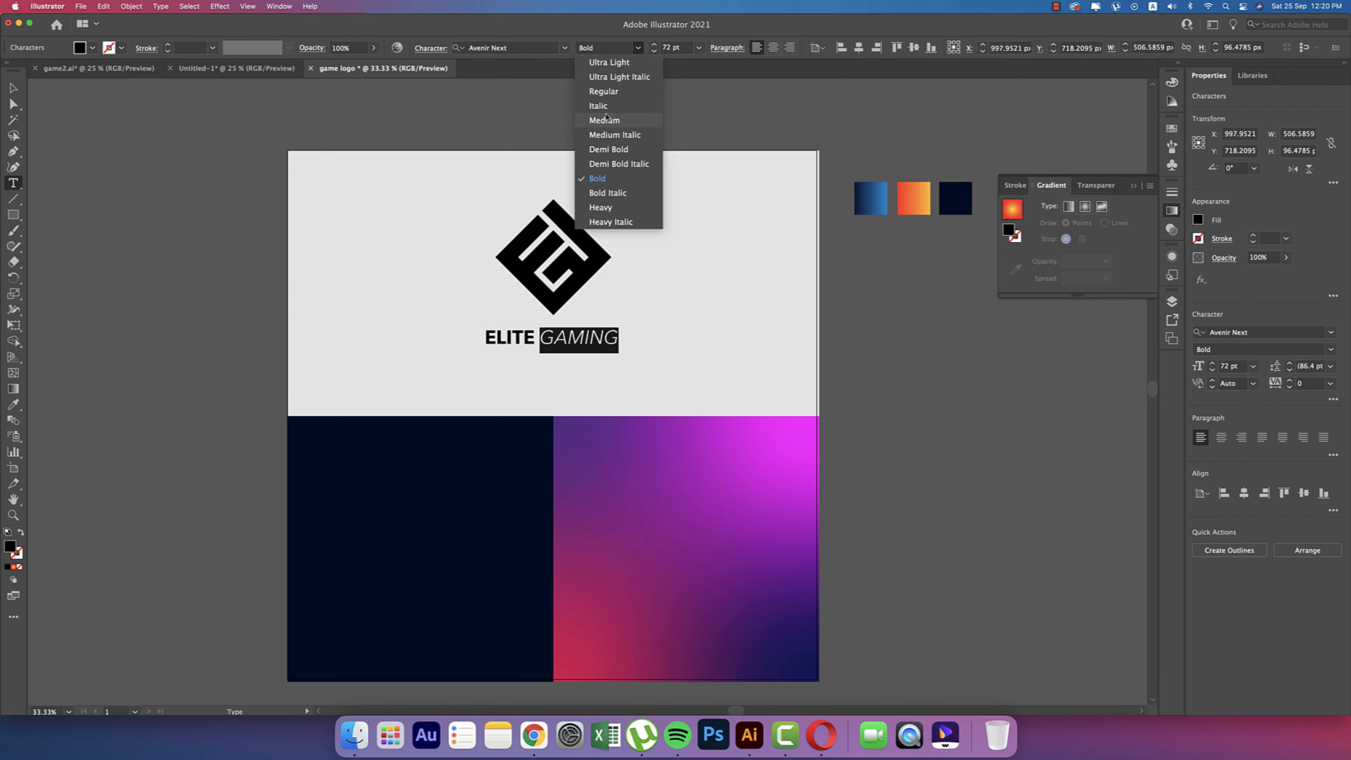
pyautogui.click(604, 91)
pyautogui.press('Escape')
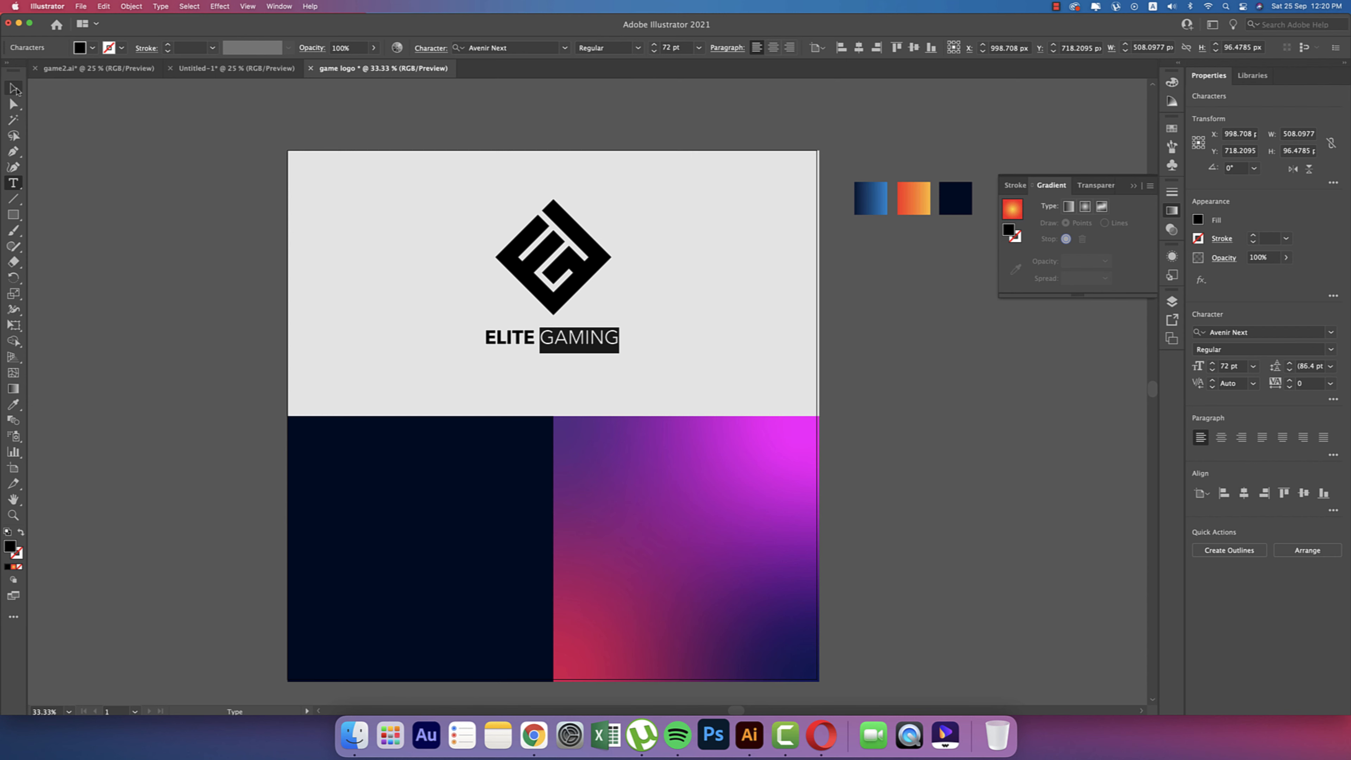
pyautogui.click(559, 299)
pyautogui.click(558, 344)
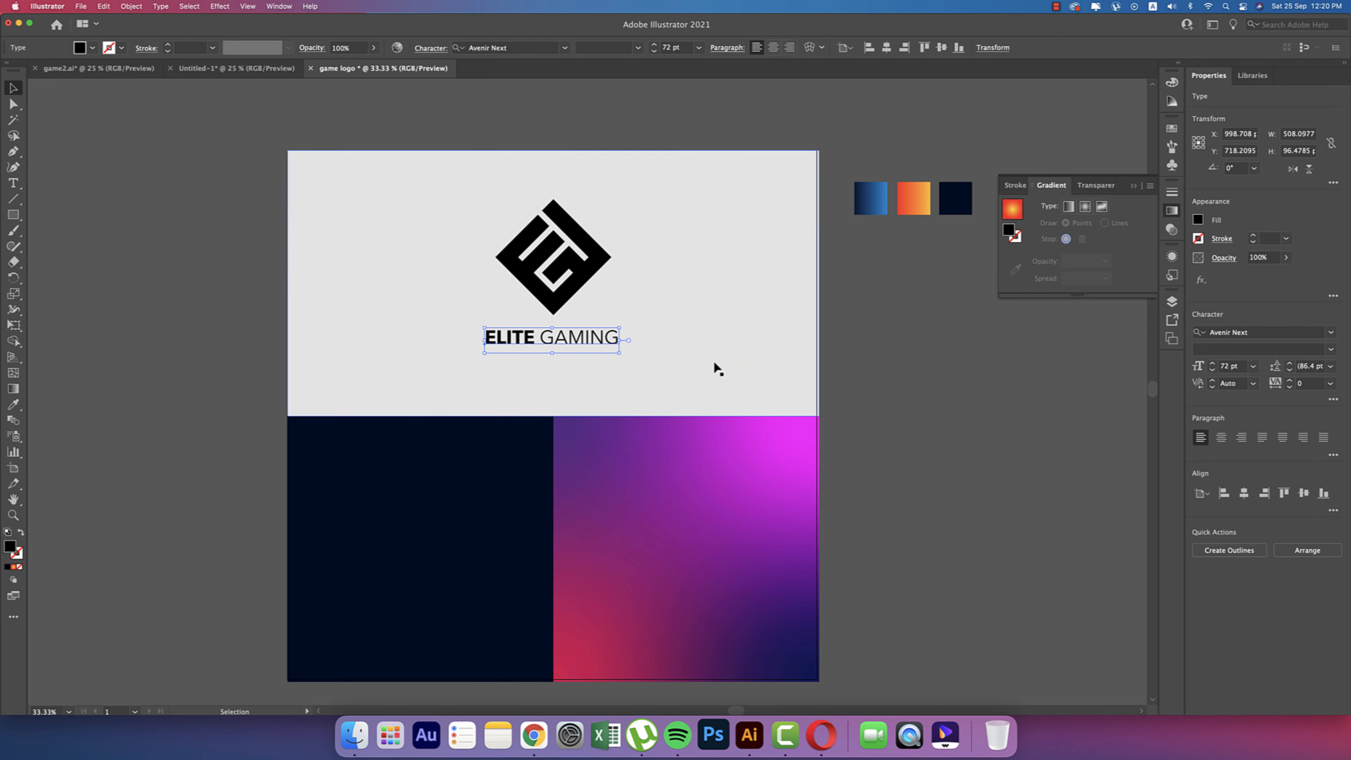
# Fill the logo with the orange gradient sampled from the middle colour swatch beside the artboard
pyautogui.click(589, 269)
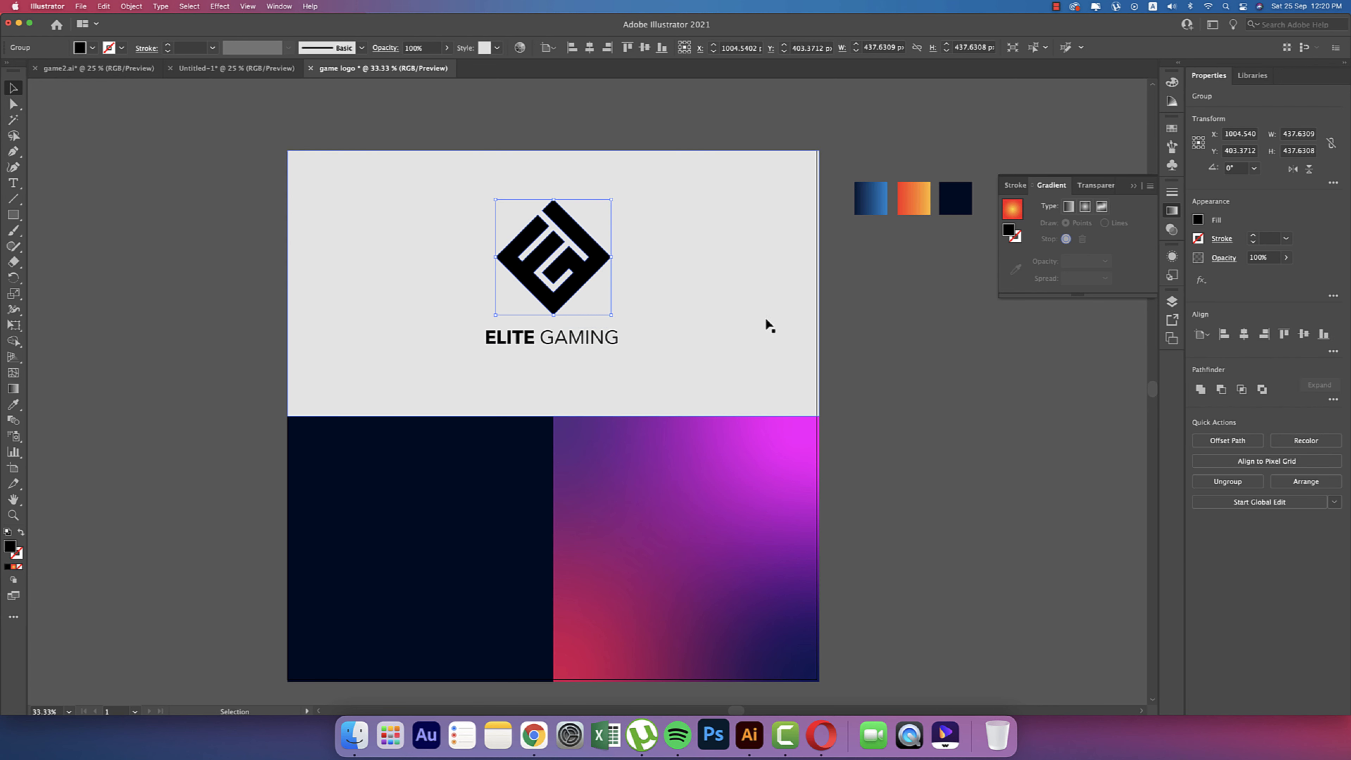
pyautogui.press('space')
pyautogui.moveTo(810, 339); pyautogui.dragTo(703, 332)
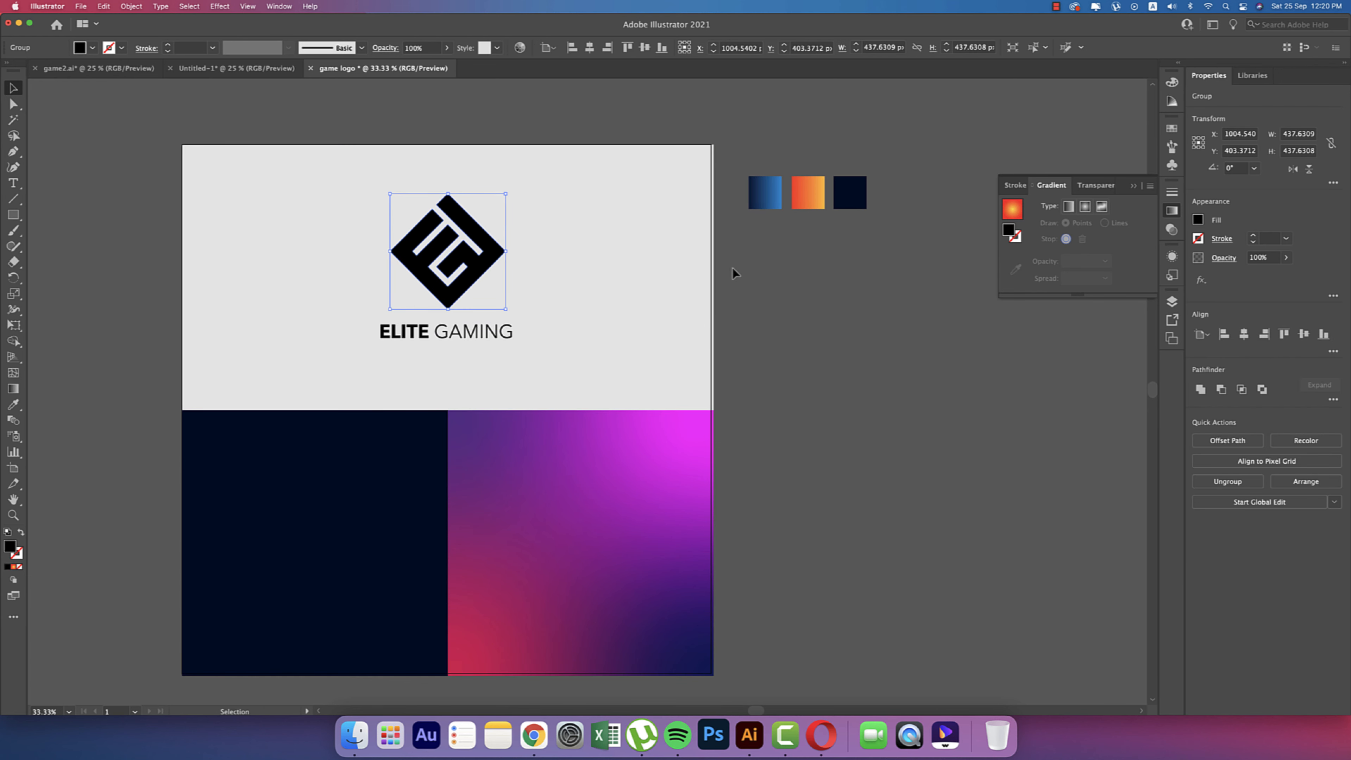
pyautogui.press('i')
pyautogui.click(814, 194)
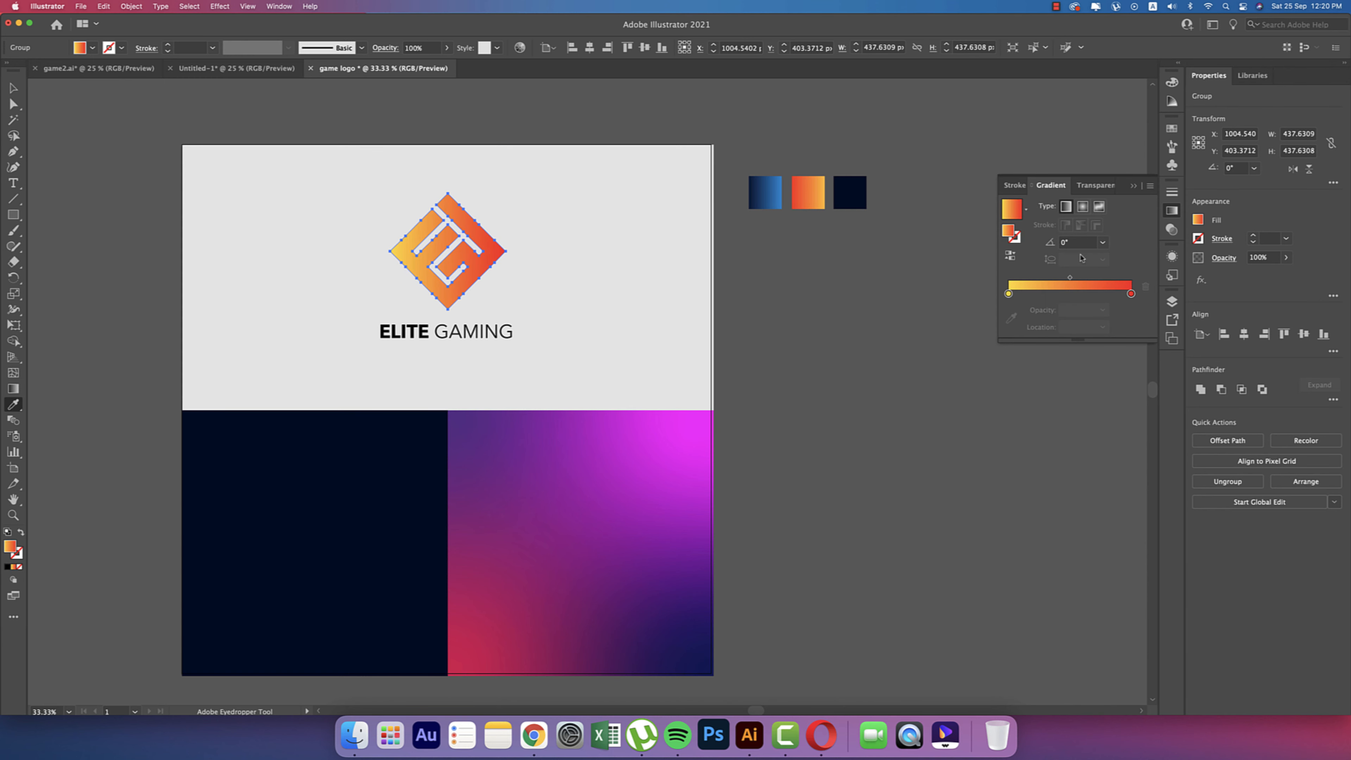
# Try a 30° angle for the logo's gradient, settle on -60°, and deselect the logo
pyautogui.click(1100, 243)
pyautogui.click(1122, 362)
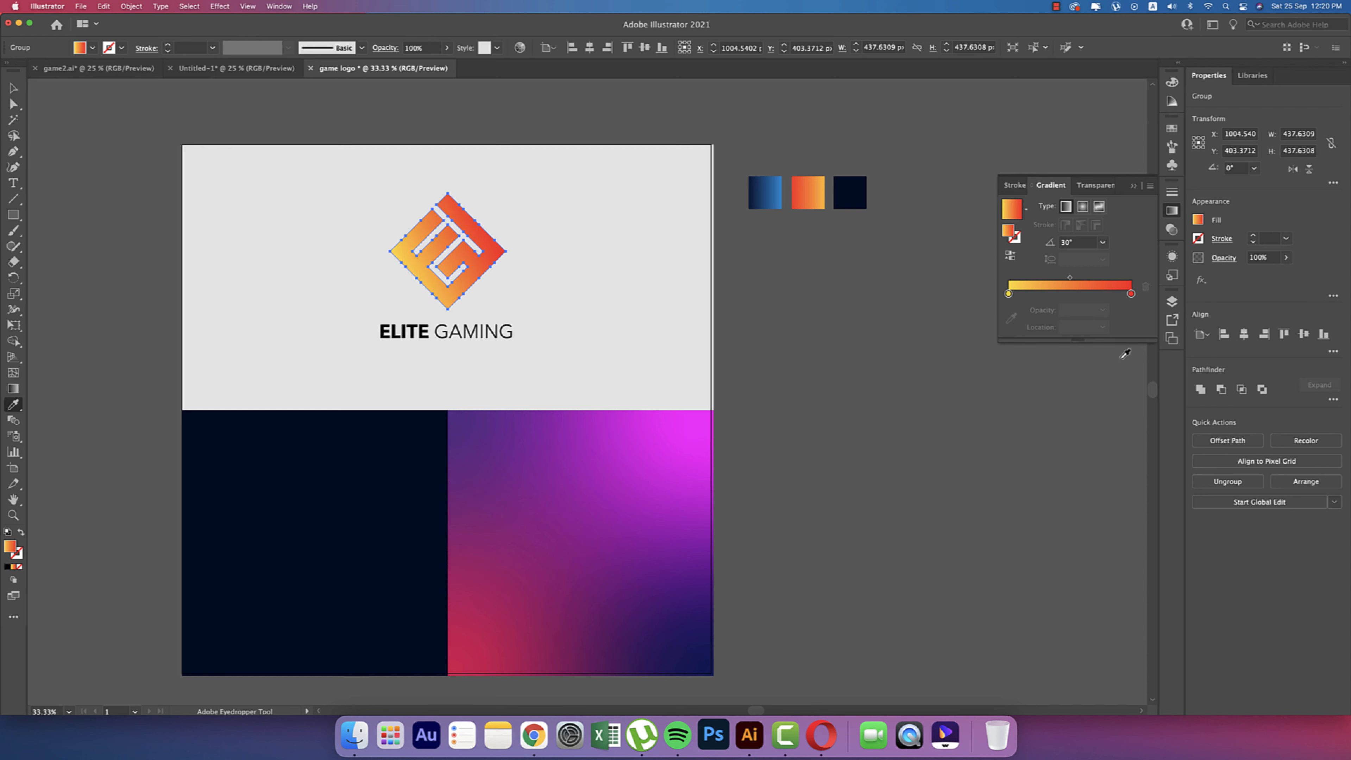
pyautogui.click(1101, 243)
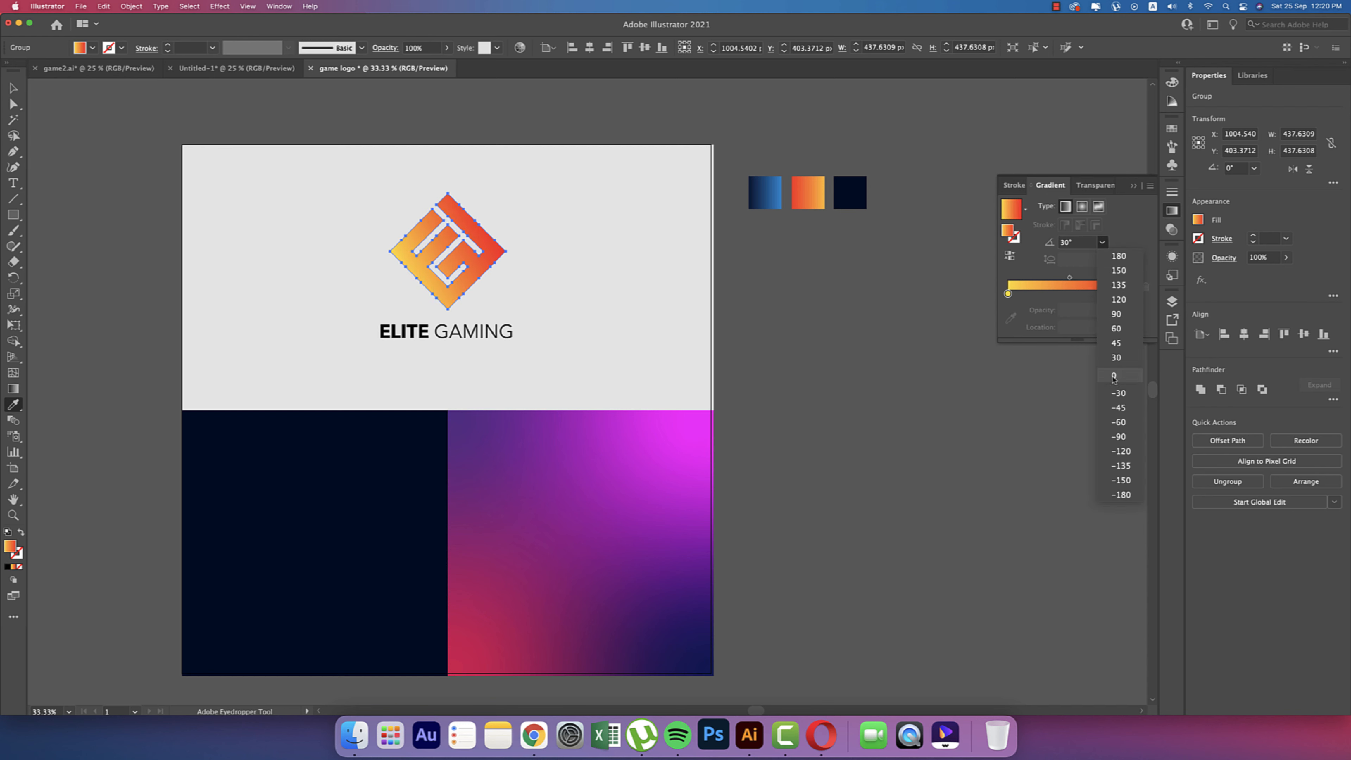
pyautogui.click(1120, 422)
pyautogui.press('v')
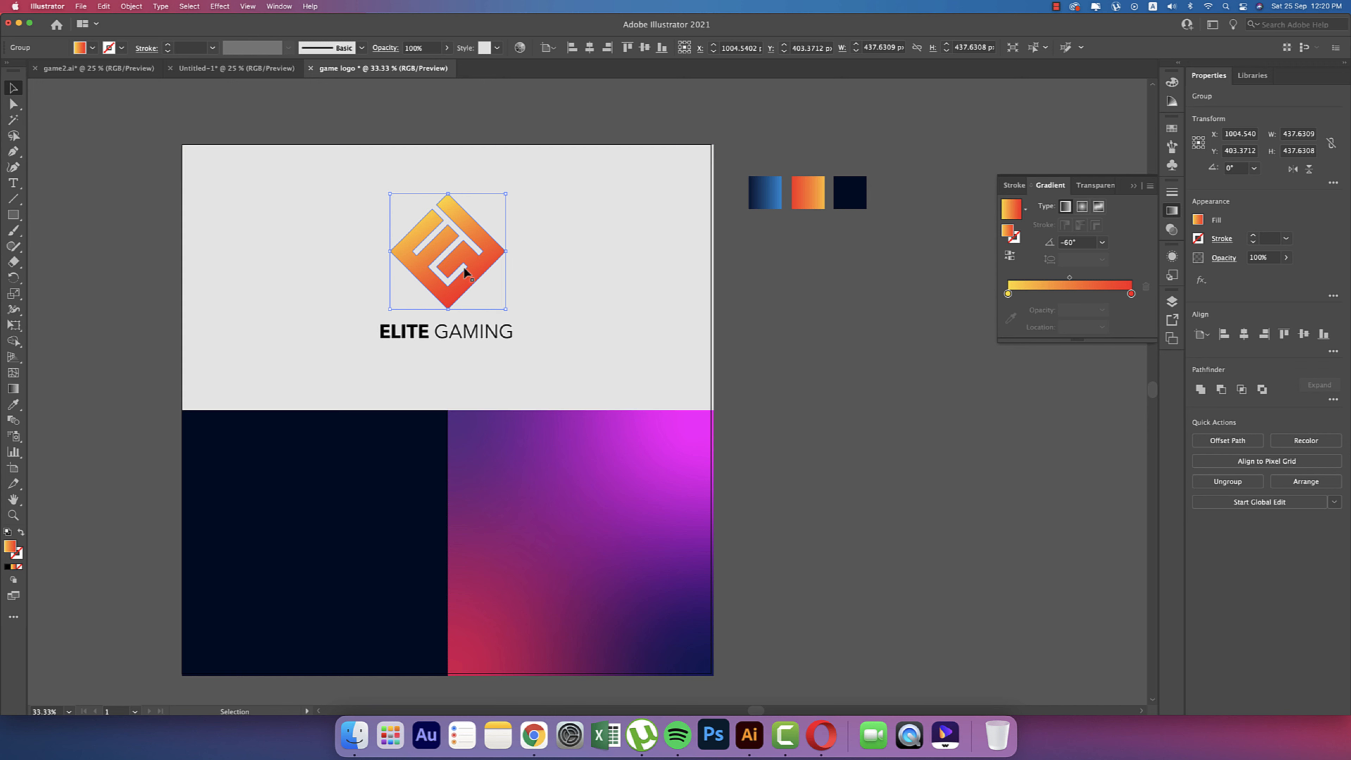
pyautogui.click(788, 368)
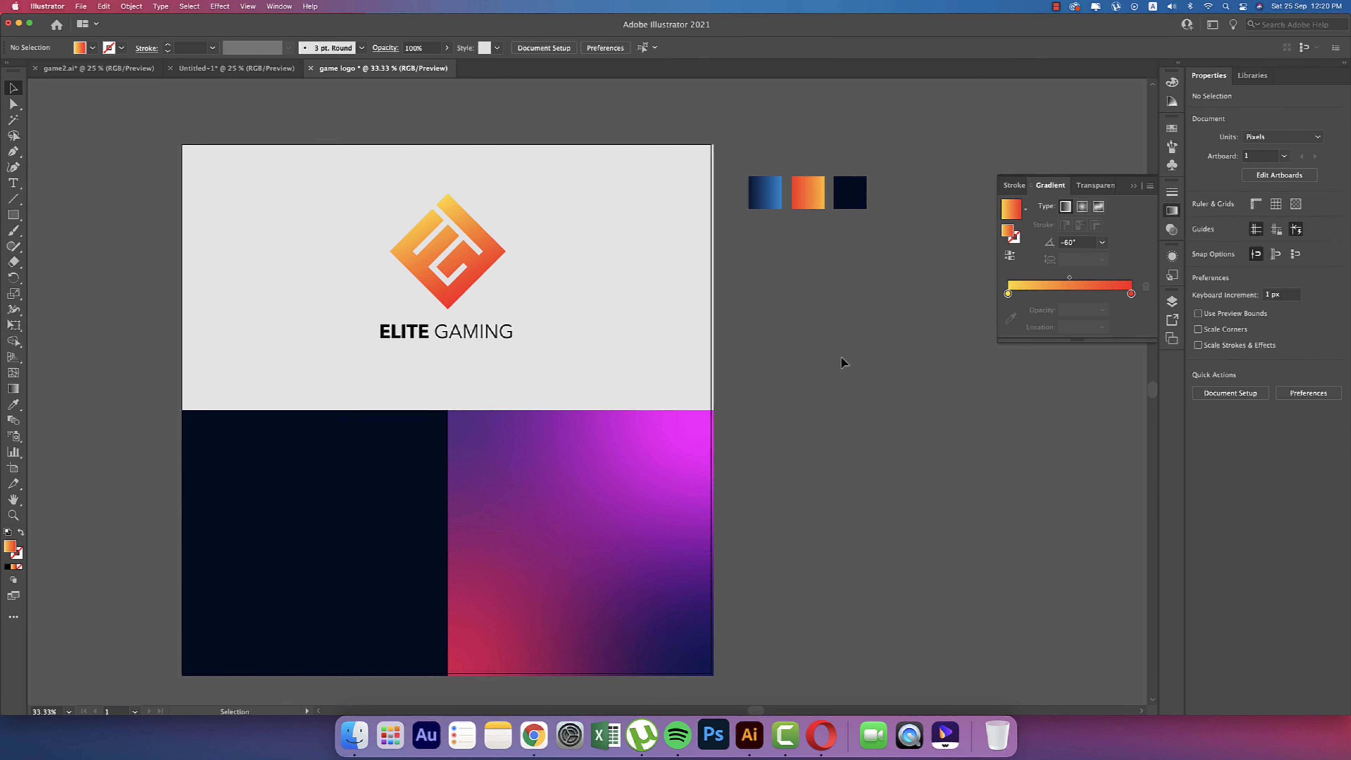
# Recolour the ELITE GAMING text with the dark navy sampled from the square below it
pyautogui.click(479, 336)
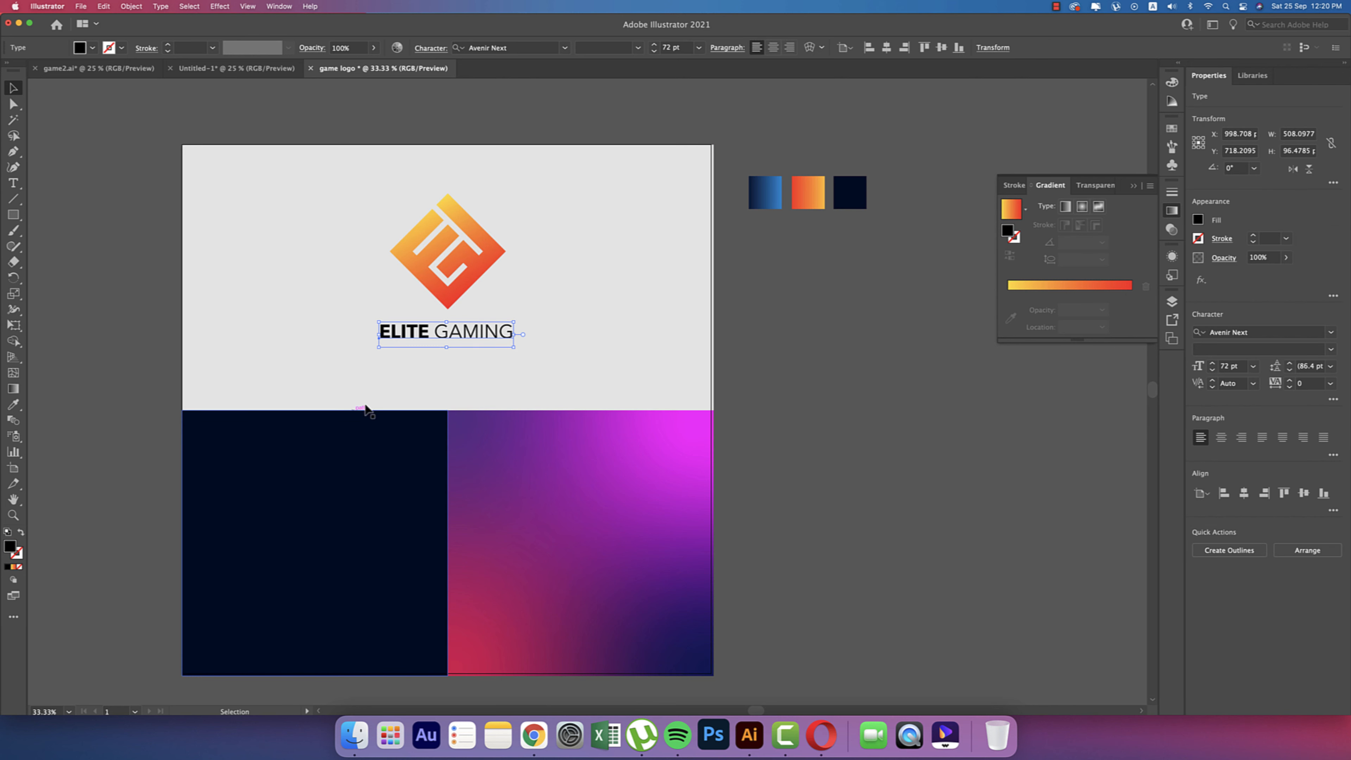
pyautogui.press('i')
pyautogui.click(342, 441)
pyautogui.click(14, 88)
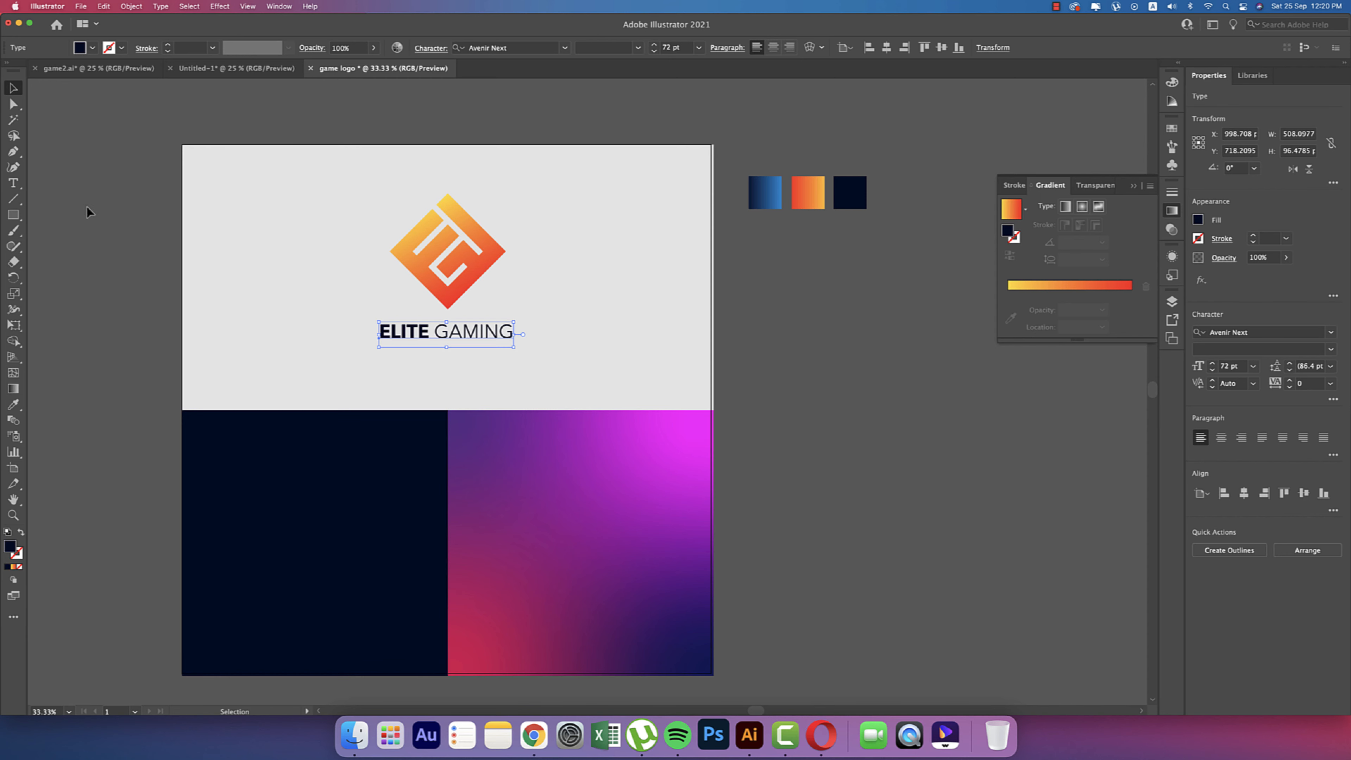
pyautogui.click(89, 213)
pyautogui.moveTo(129, 296); pyautogui.dragTo(212, 276)
# Start a Drop Shadow effect on the logo with its blur set to 8 px
pyautogui.click(544, 250)
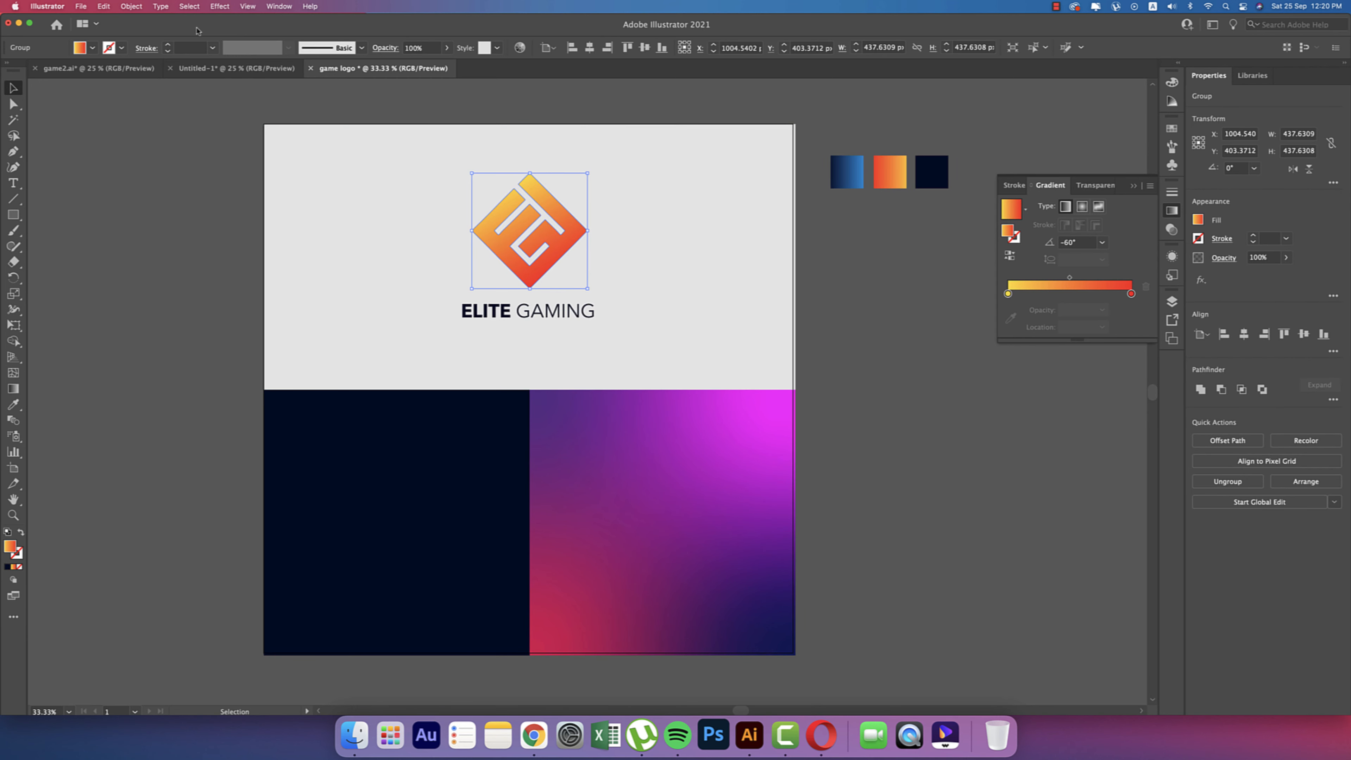
pyautogui.click(218, 6)
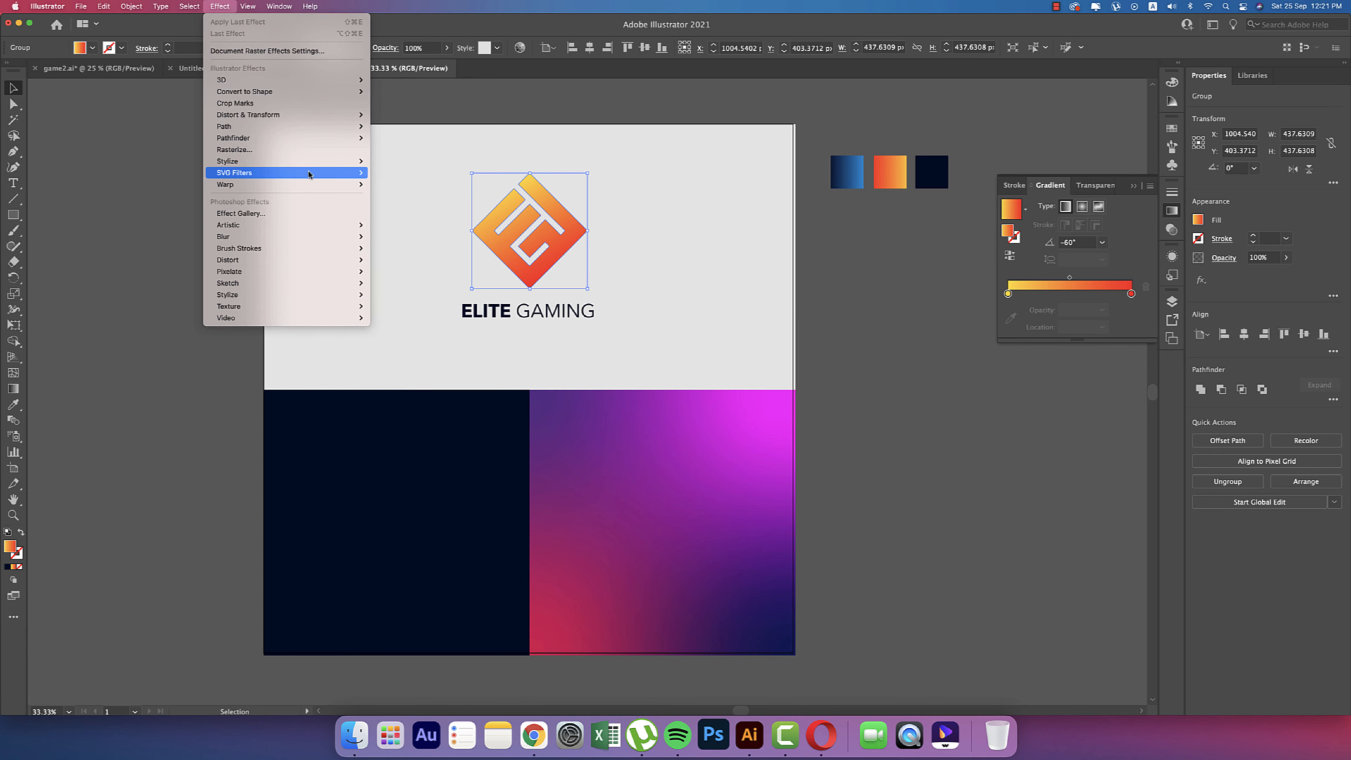
pyautogui.moveTo(312, 164)
pyautogui.click(399, 161)
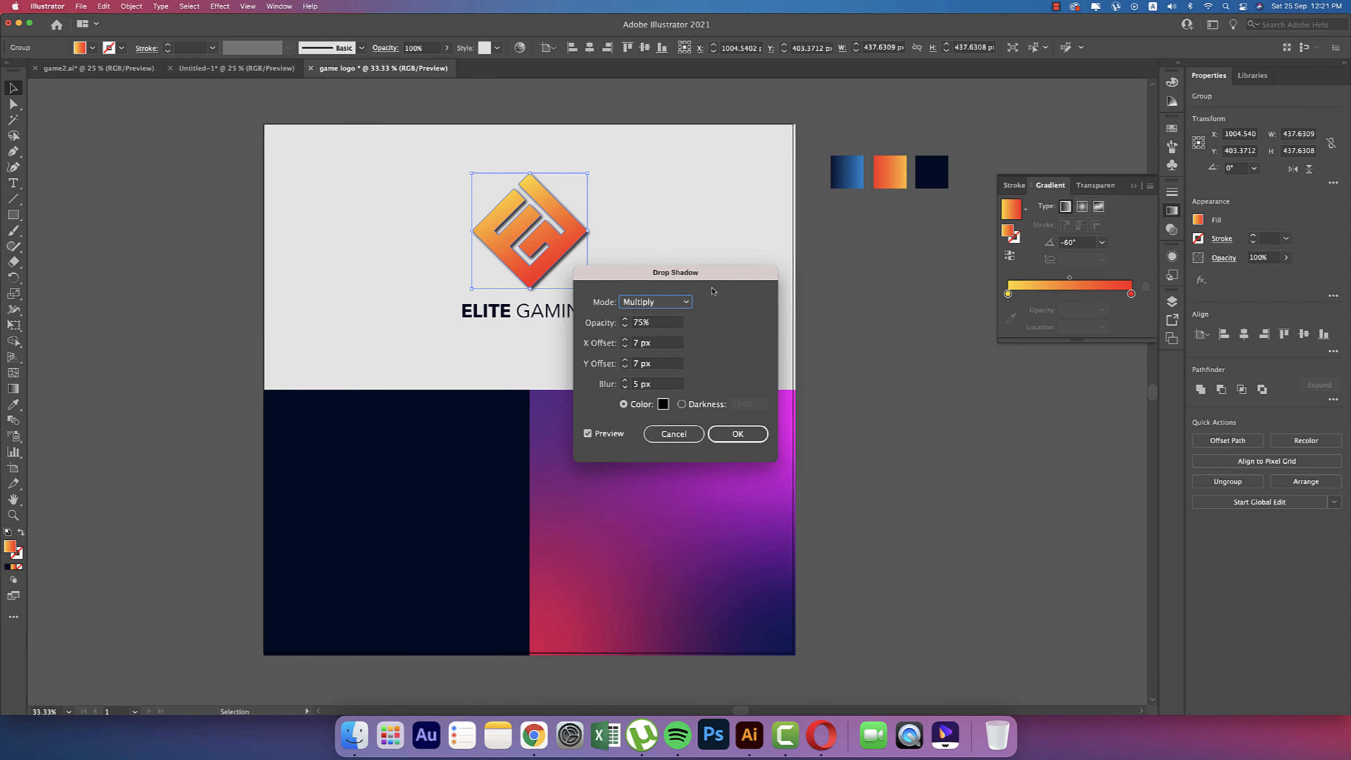
pyautogui.moveTo(701, 279); pyautogui.dragTo(813, 230)
pyautogui.click(749, 334)
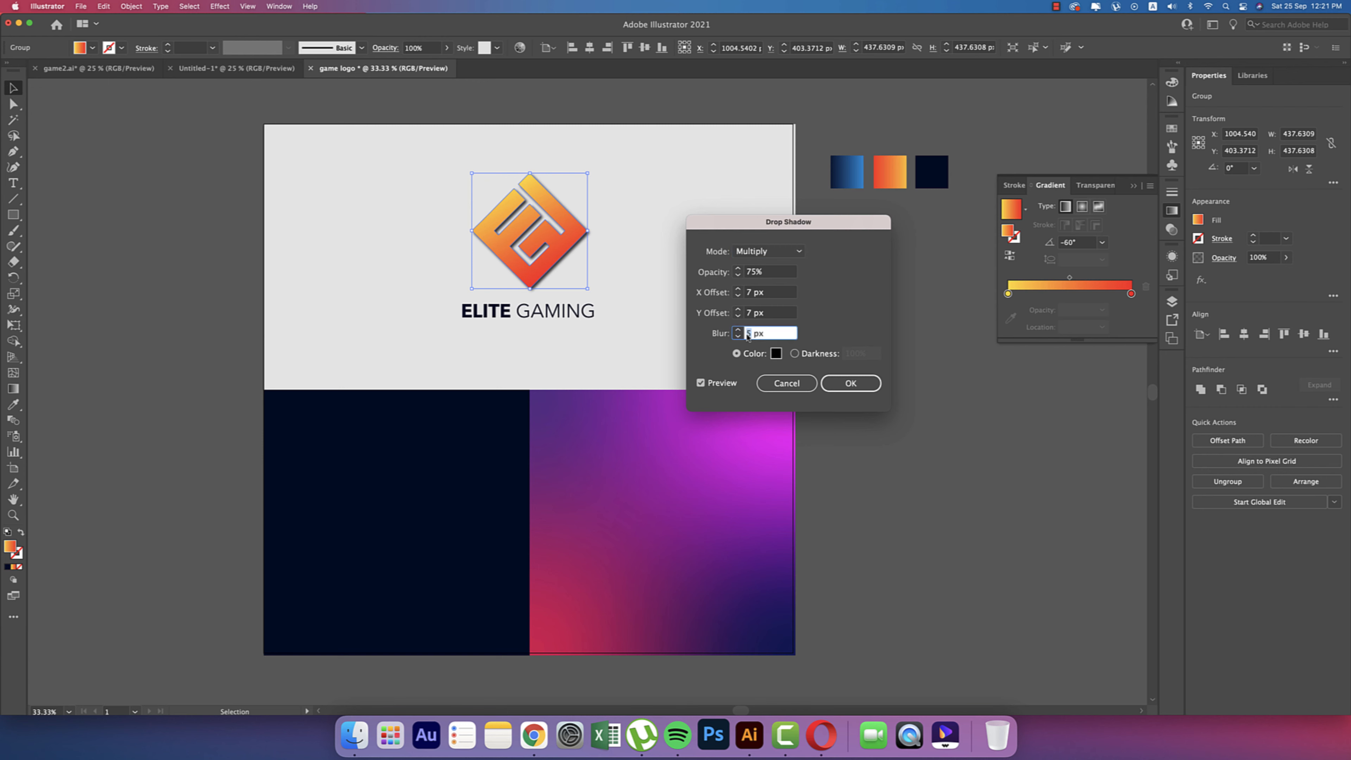
pyautogui.write('8')
pyautogui.click(701, 384)
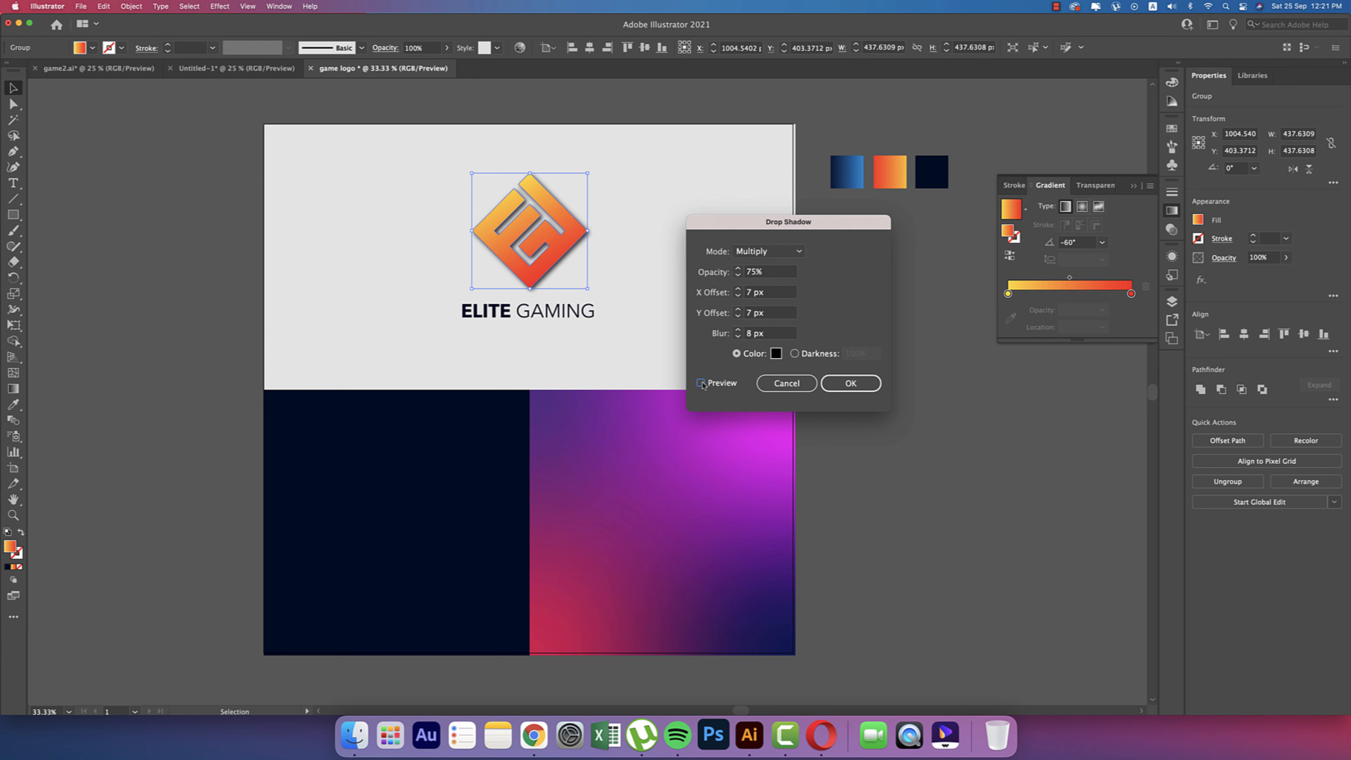
# Set the drop shadow's X and Y offsets to 3 px each
pyautogui.doubleClick(748, 294)
pyautogui.write('3')
pyautogui.doubleClick(747, 314)
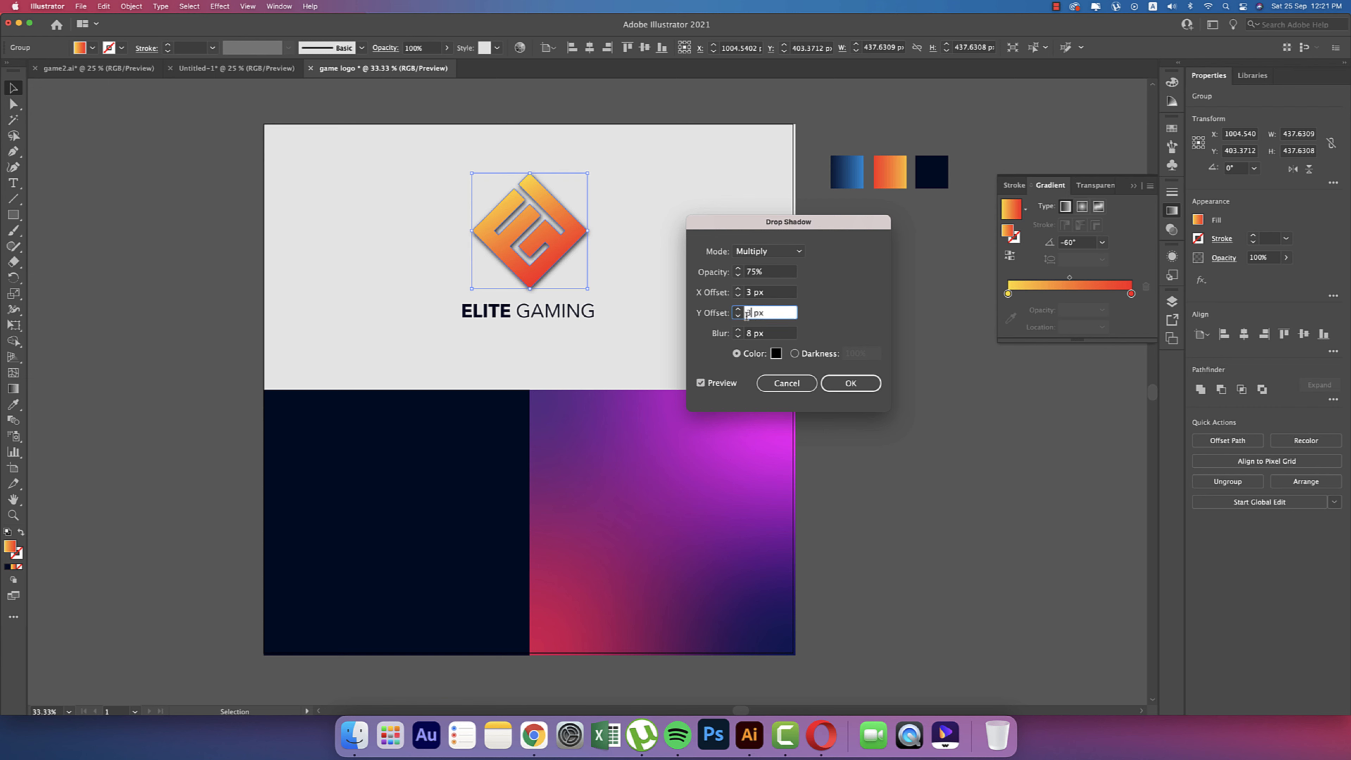
pyautogui.write('3')
pyautogui.click(701, 384)
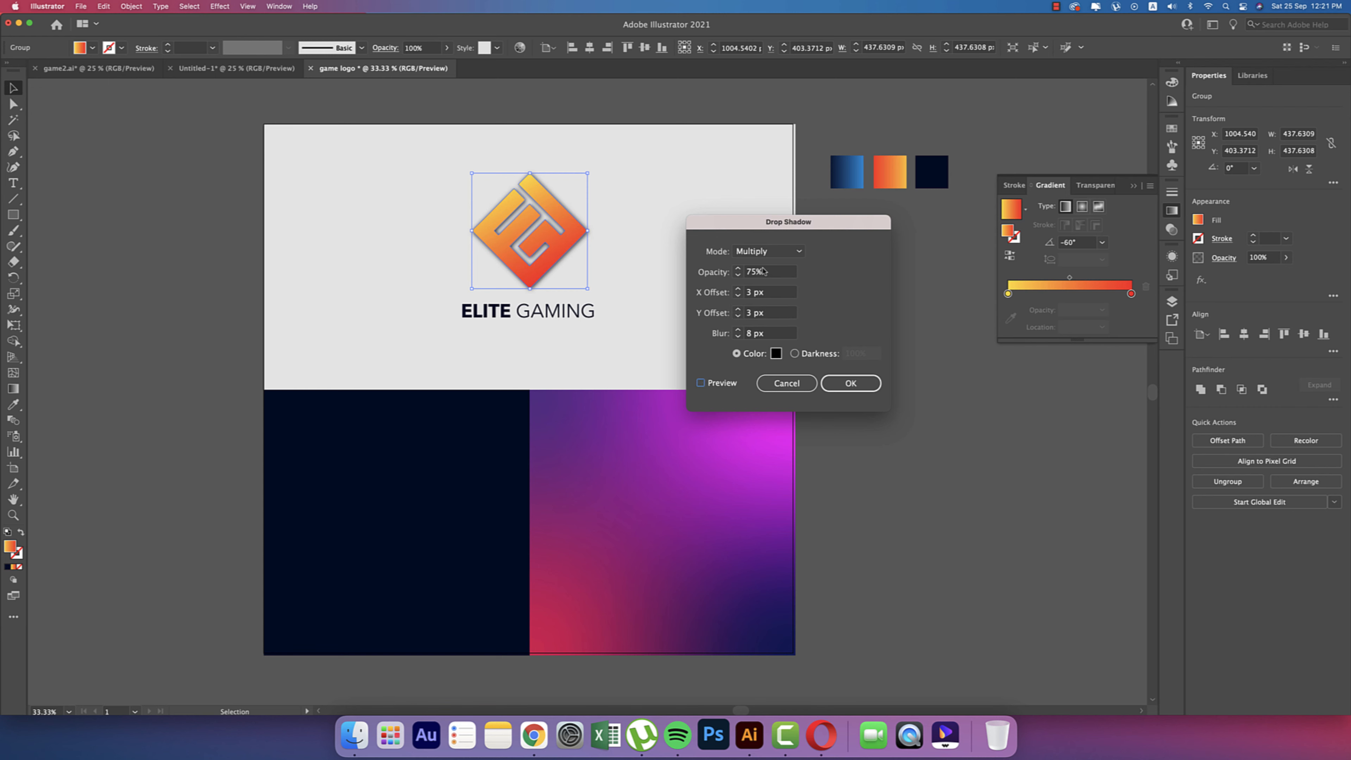
# Set the drop shadow's blend mode to Normal and its blur to 2 px, and apply the effect
pyautogui.click(767, 251)
pyautogui.click(761, 250)
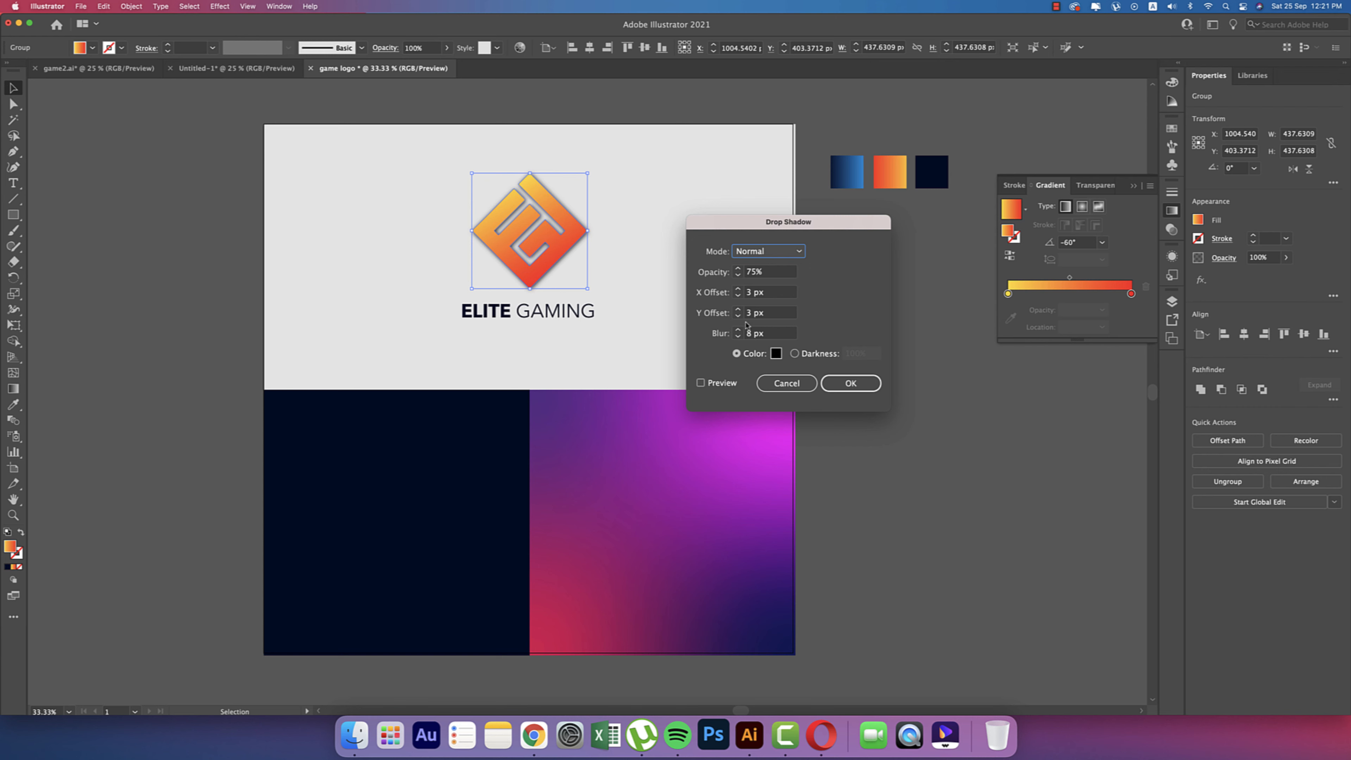
pyautogui.doubleClick(749, 333)
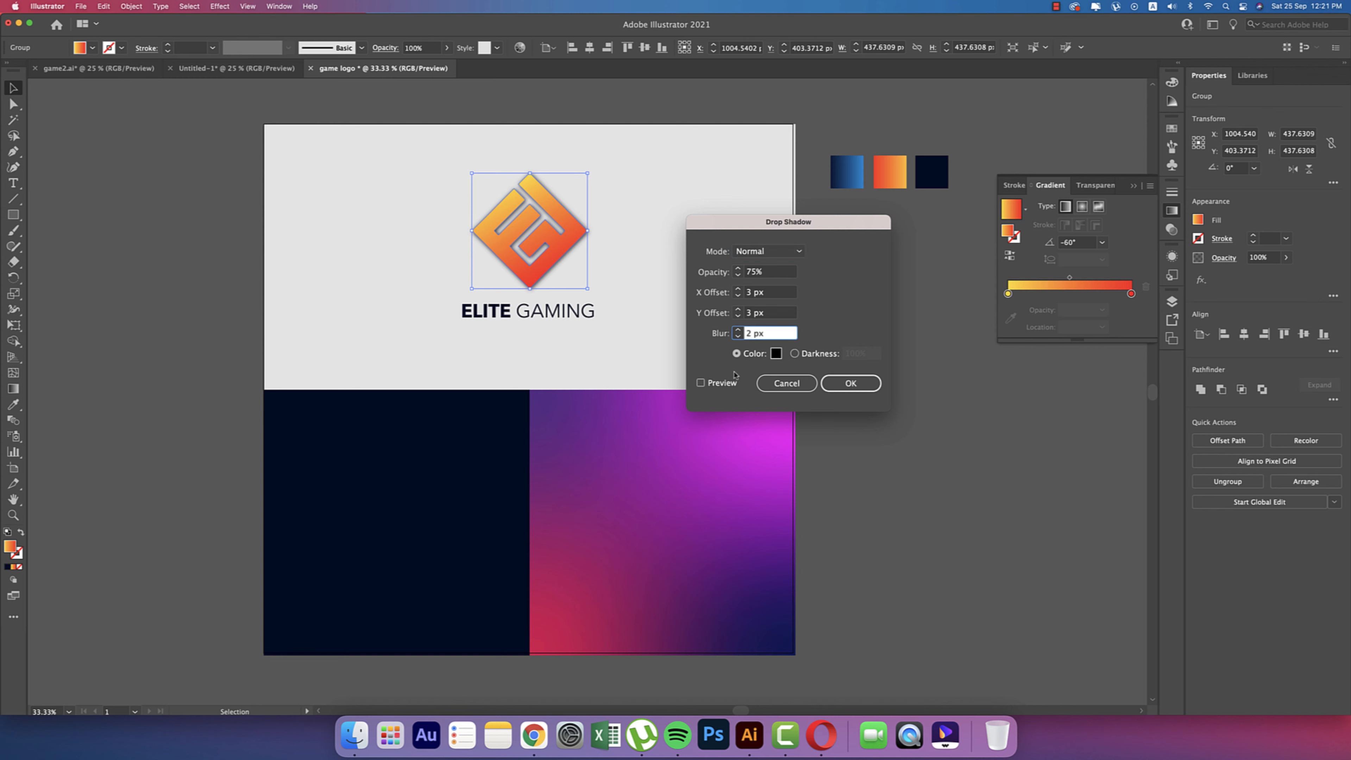
pyautogui.click(701, 384)
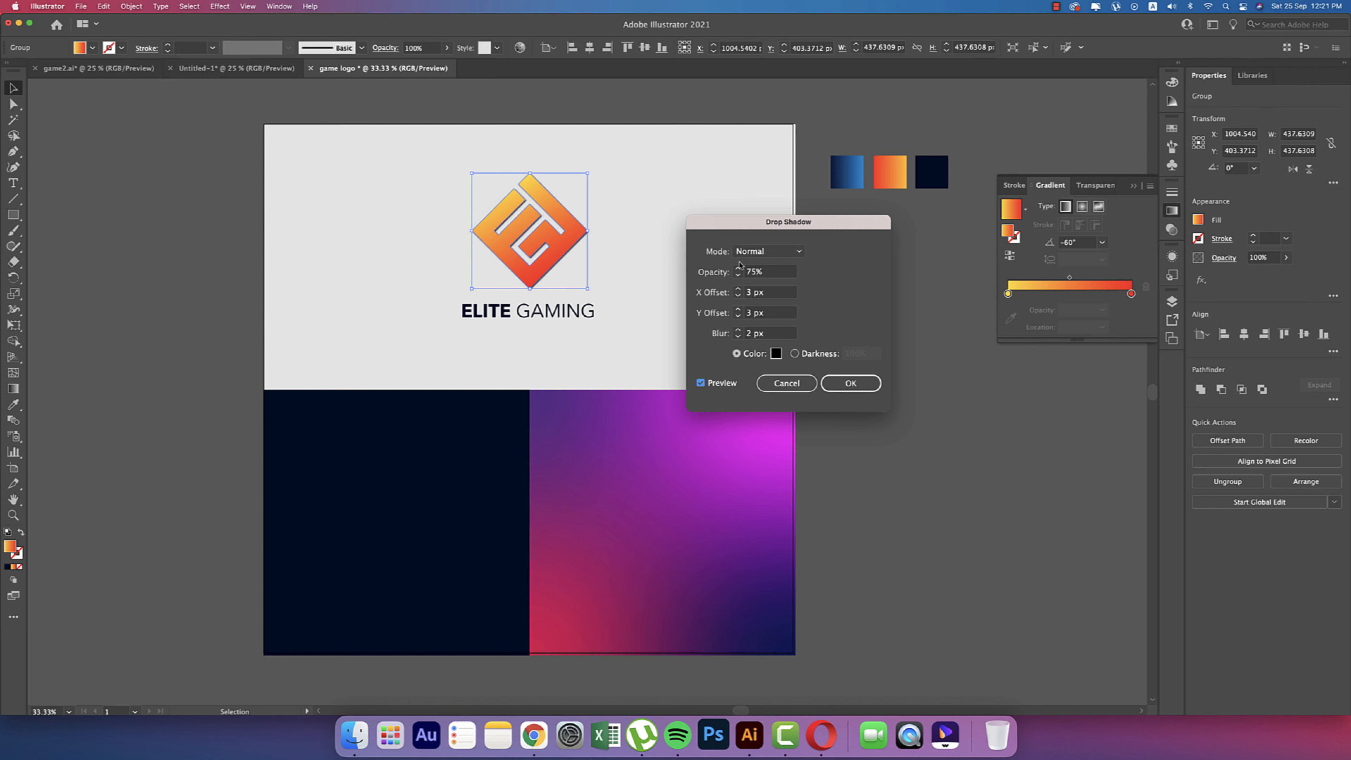
pyautogui.click(851, 384)
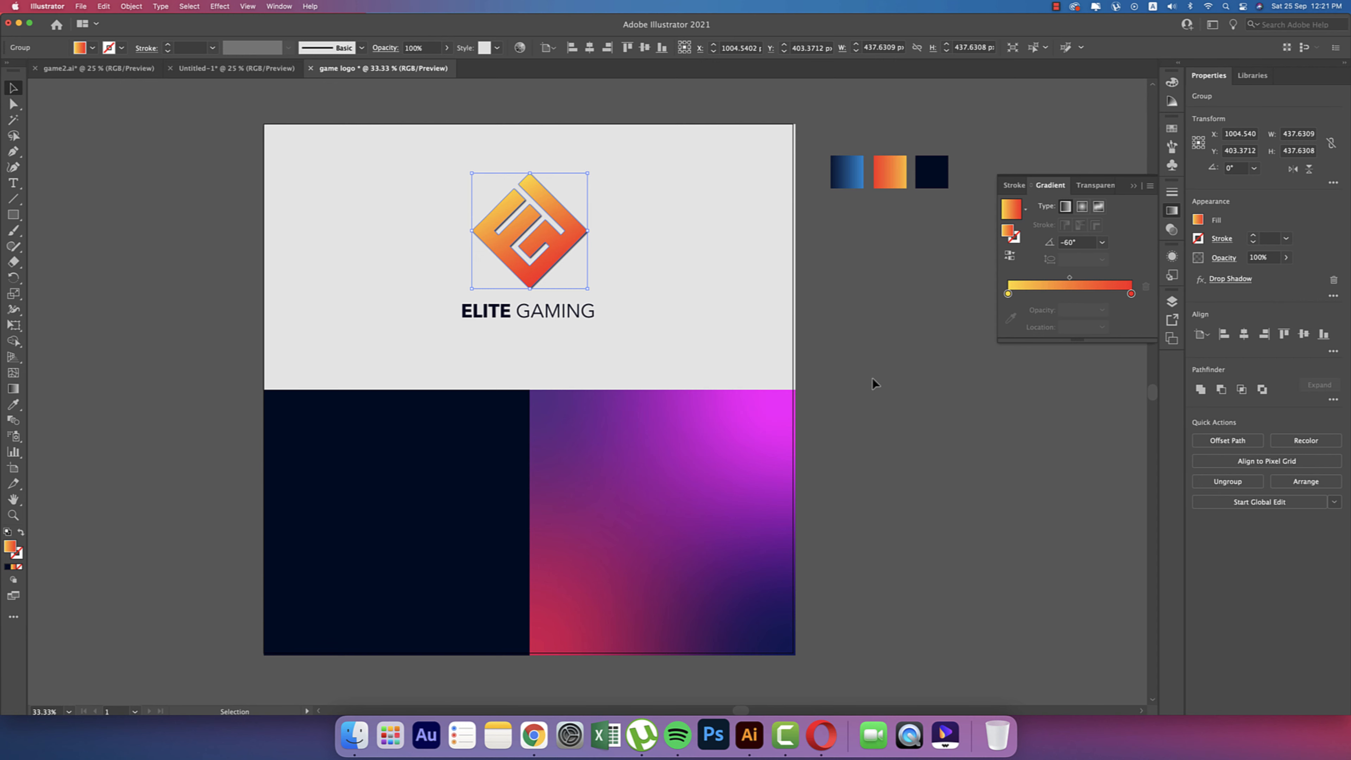
# Duplicate the logo and its name onto the navy square and bring the copies to the front
pyautogui.click(883, 373)
pyautogui.scroll(-3, 853, 392)
pyautogui.hscroll(-1, 853, 393)
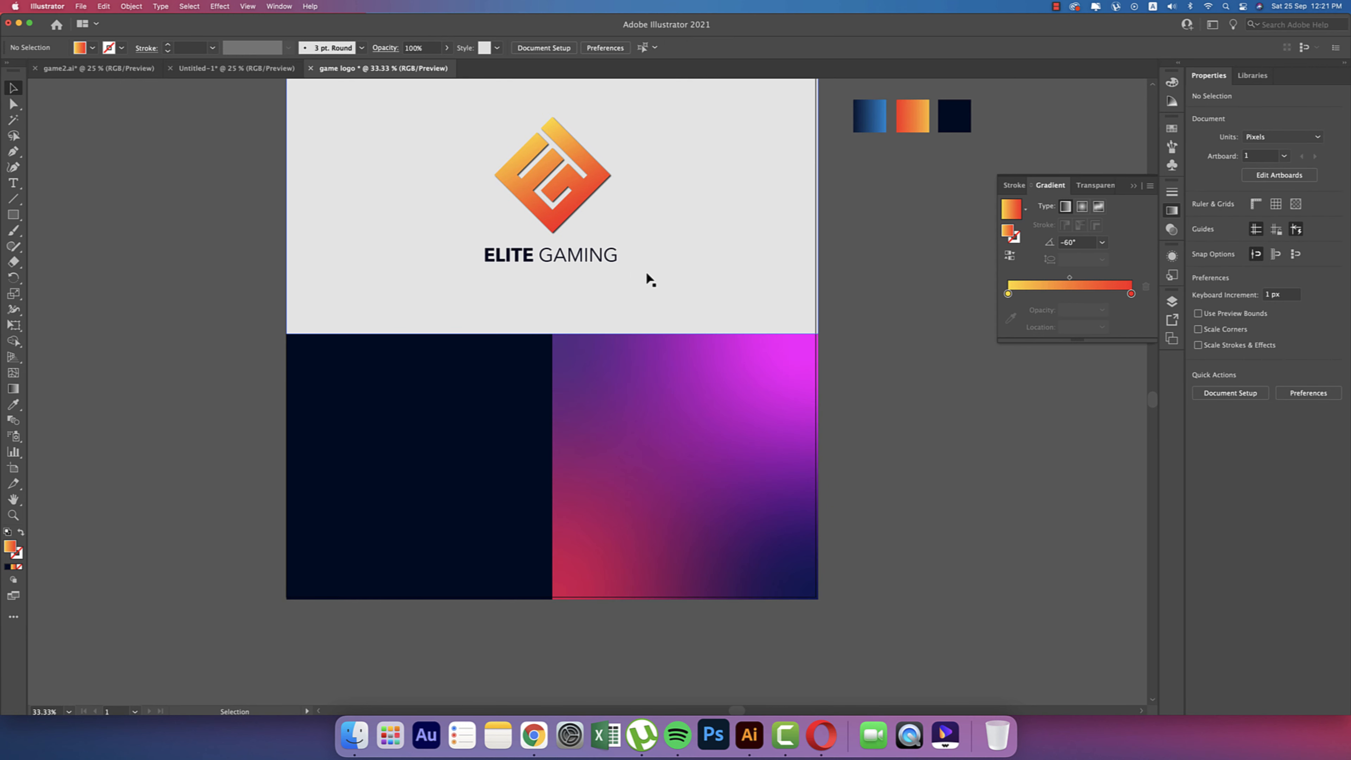
pyautogui.click(602, 257)
pyautogui.keyDown('shift'); pyautogui.click(585, 202); pyautogui.keyUp('shift')
pyautogui.moveTo(585, 202); pyautogui.dragTo(458, 471)
pyautogui.press('super+shift+bracketright')
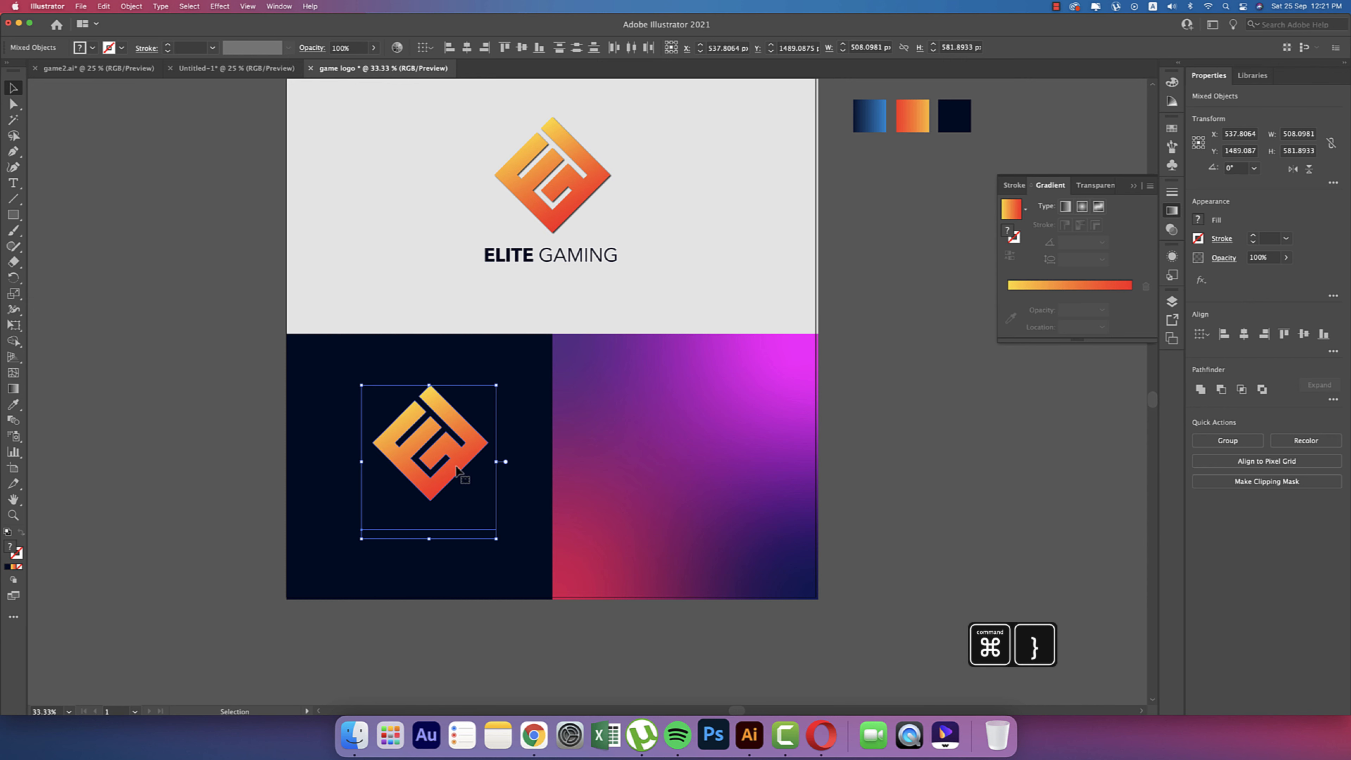
# Try to centre the copied logo and name horizontally and vertically on the navy square, and undo the alignment
pyautogui.click(525, 487)
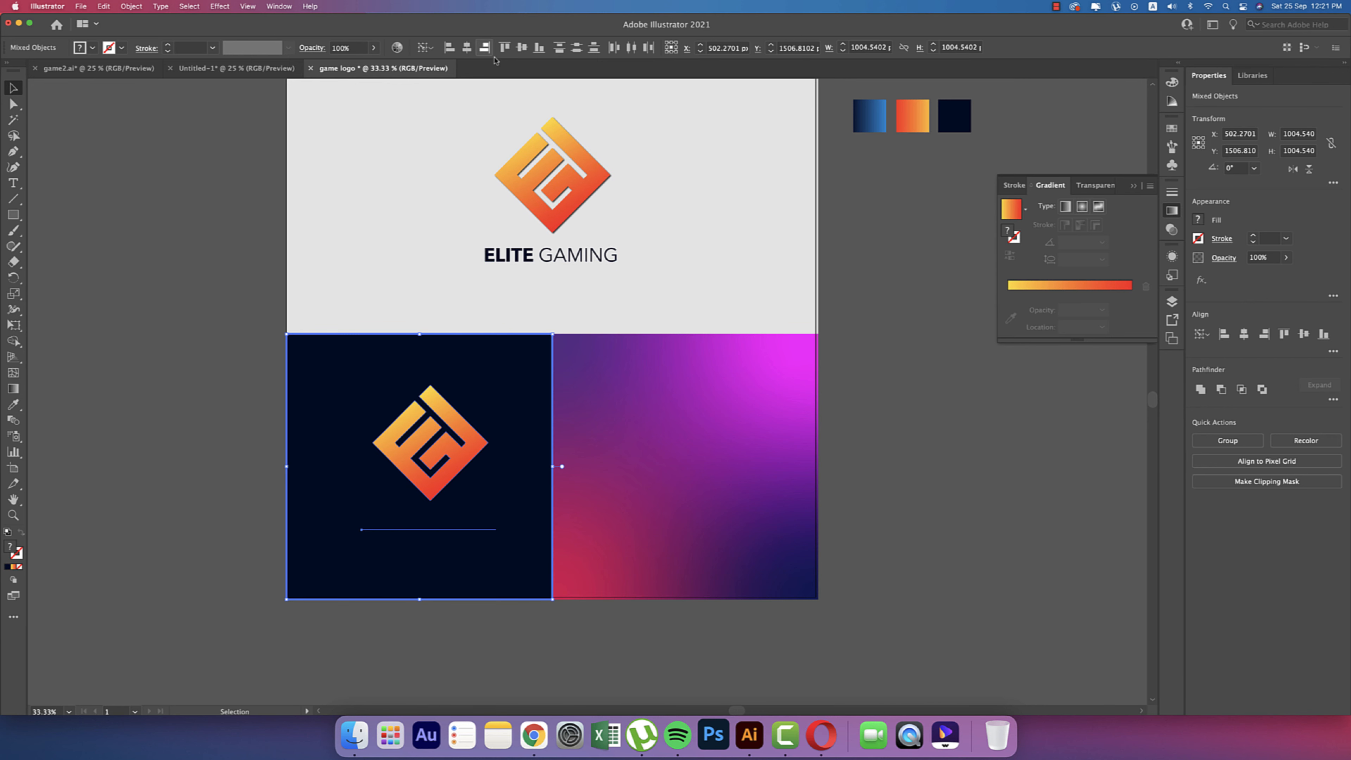
pyautogui.click(466, 47)
pyautogui.click(522, 48)
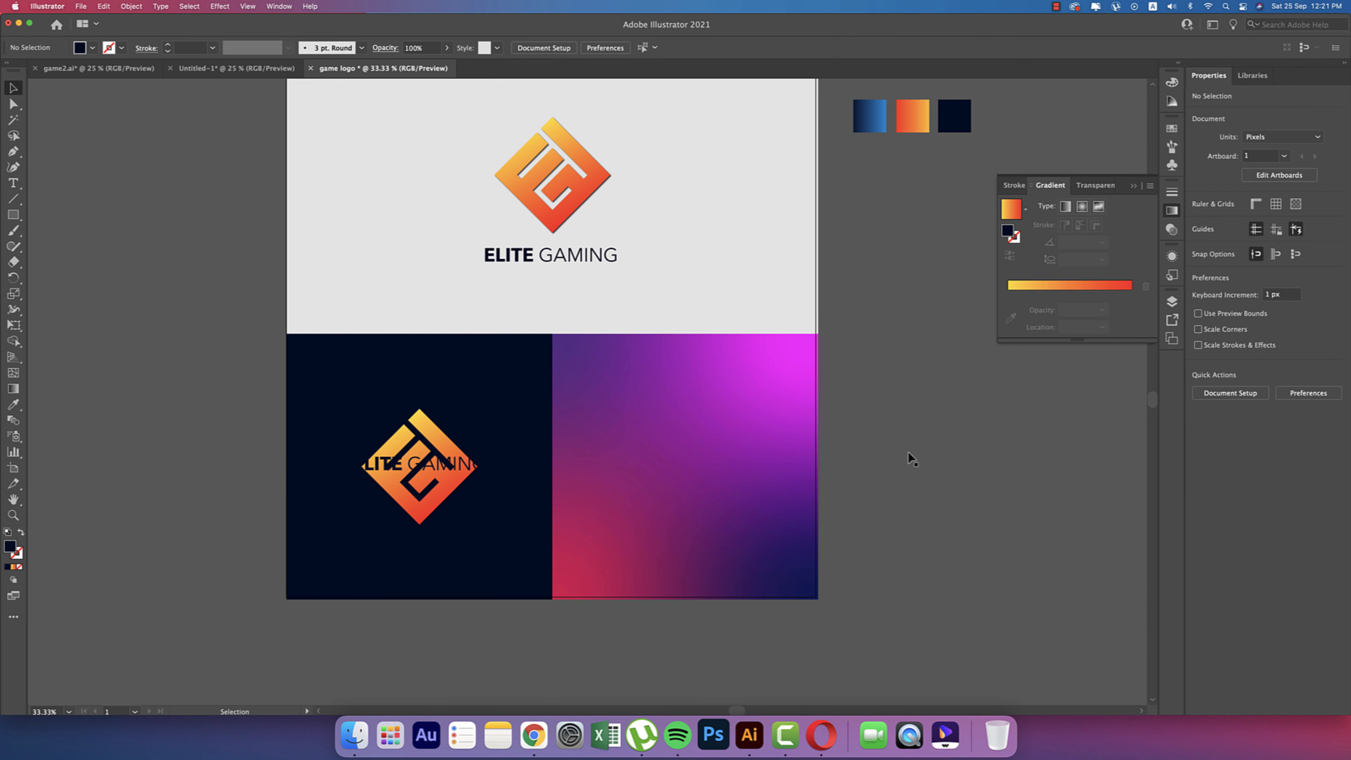
pyautogui.press('super+z')
pyautogui.press('super+z')
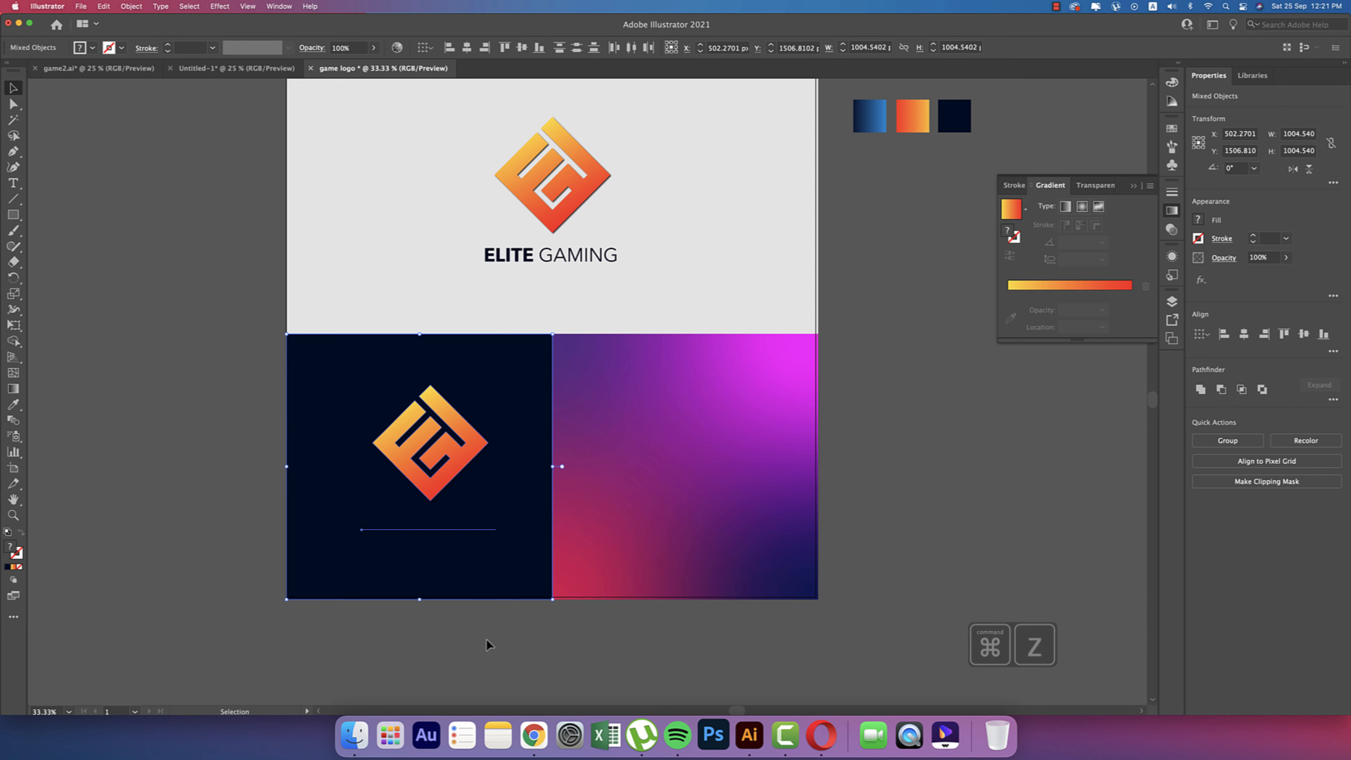
# Group the copied logo with its name and centre the group horizontally and vertically on the navy square
pyautogui.keyDown('shift'); pyautogui.click(500, 581); pyautogui.keyUp('shift')
pyautogui.press('super+g')
pyautogui.keyDown('shift'); pyautogui.click(500, 580); pyautogui.keyUp('shift')
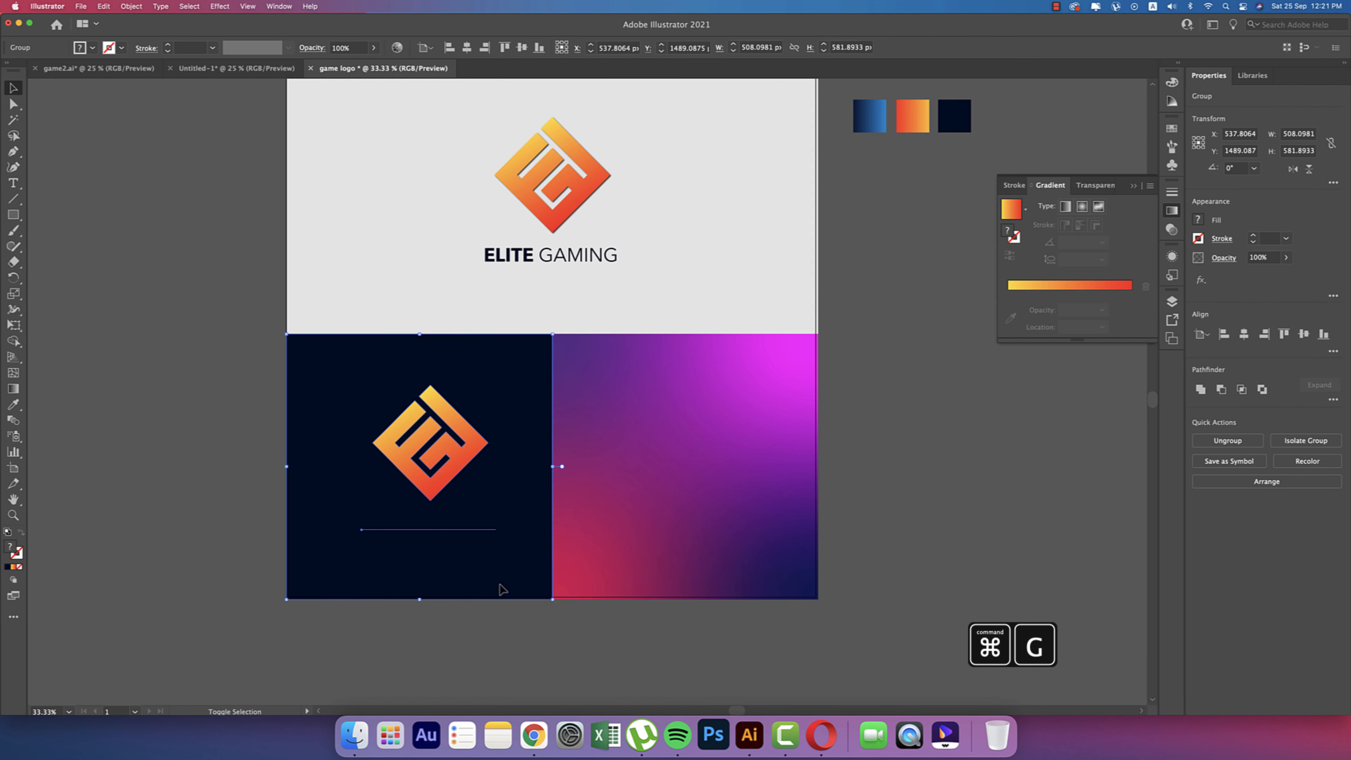
pyautogui.click(467, 48)
pyautogui.click(521, 48)
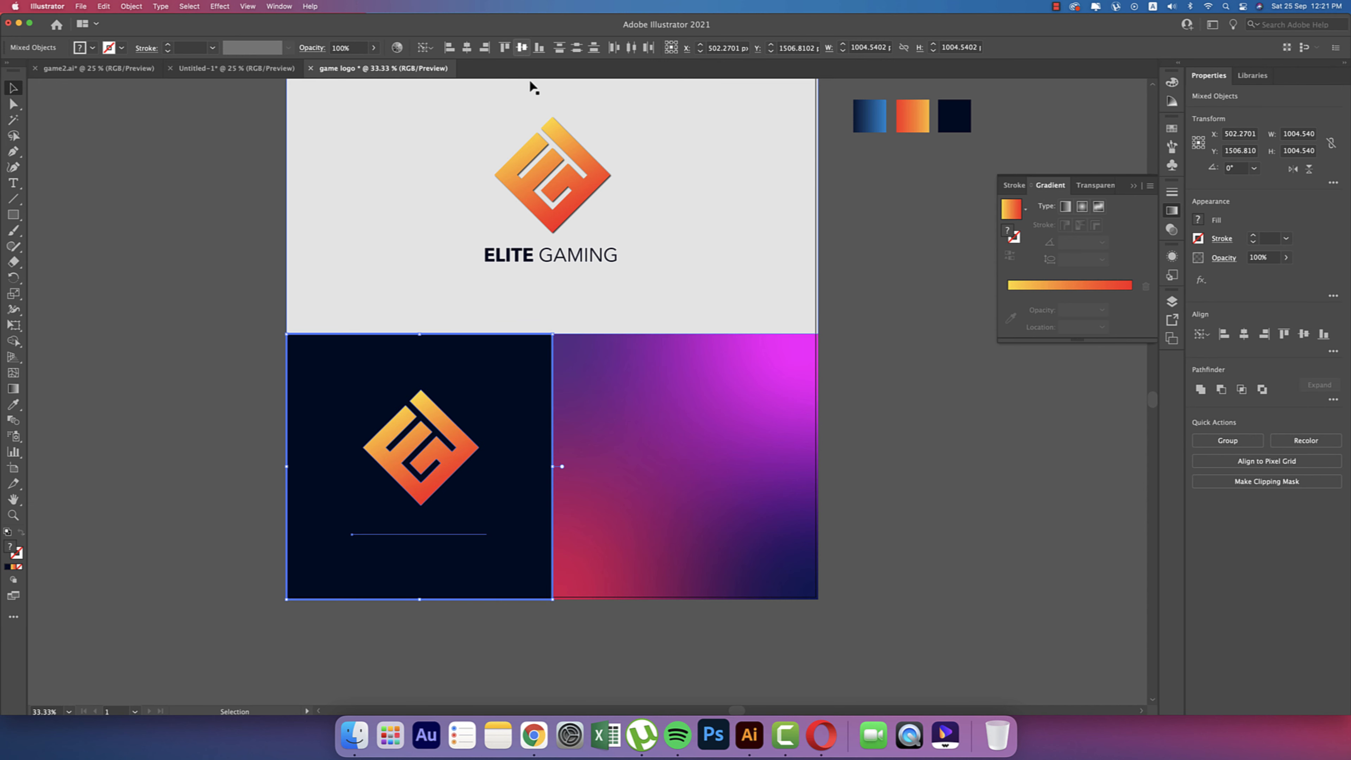
# Recolour the ELITE GAMING text on the navy square with the light grey of the upper background
pyautogui.click(467, 519)
pyautogui.click(462, 533)
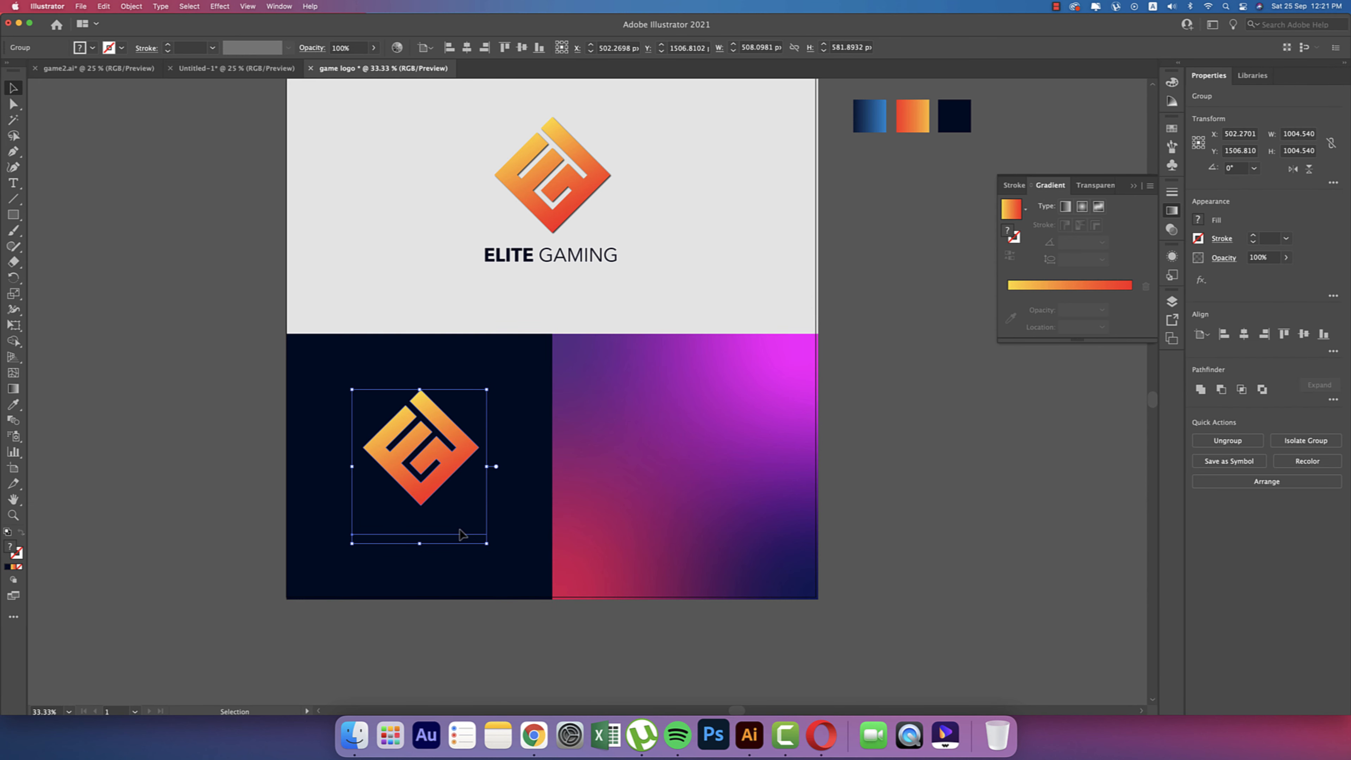
pyautogui.doubleClick(467, 532)
pyautogui.click(477, 531)
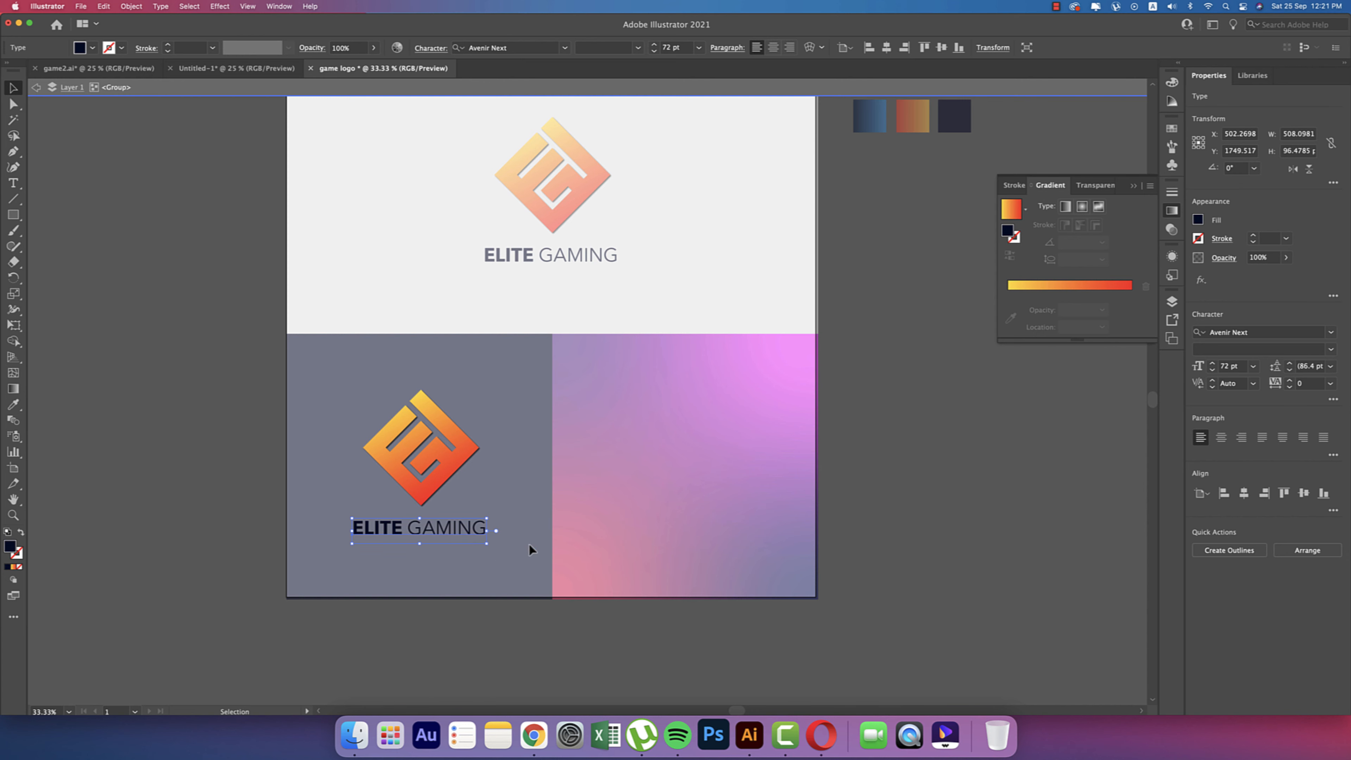
pyautogui.click(671, 322)
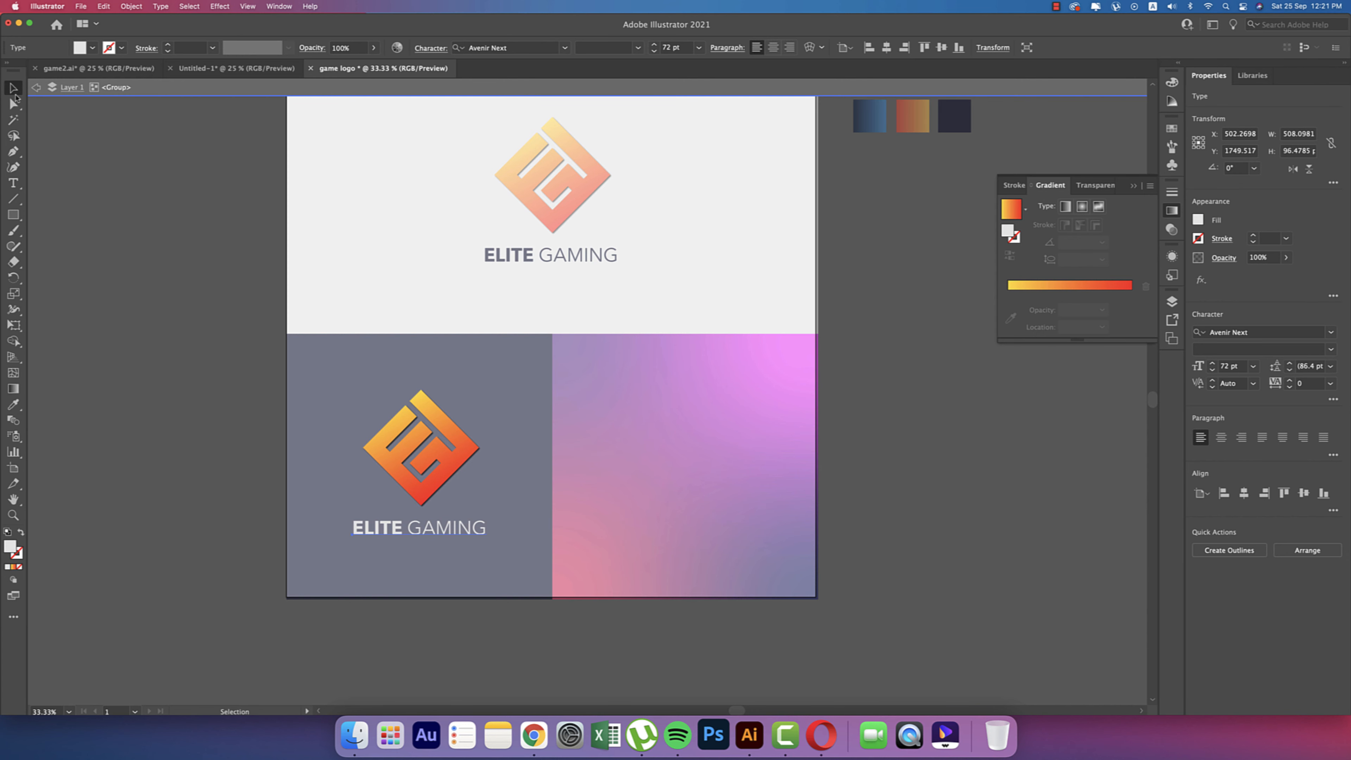
pyautogui.doubleClick(165, 366)
# Duplicate the grouped logo and name onto the gradient square and fill the copy with white
pyautogui.click(451, 472)
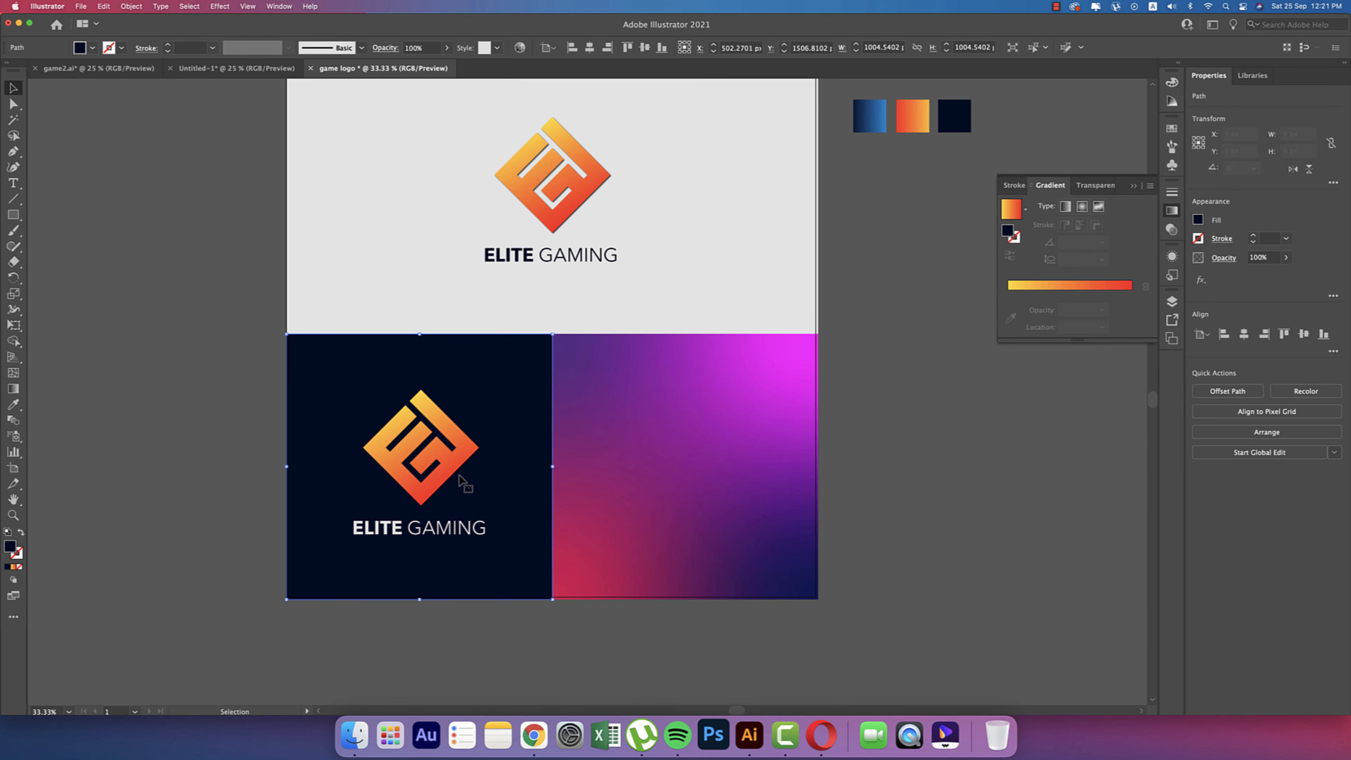
pyautogui.moveTo(451, 472); pyautogui.dragTo(699, 477)
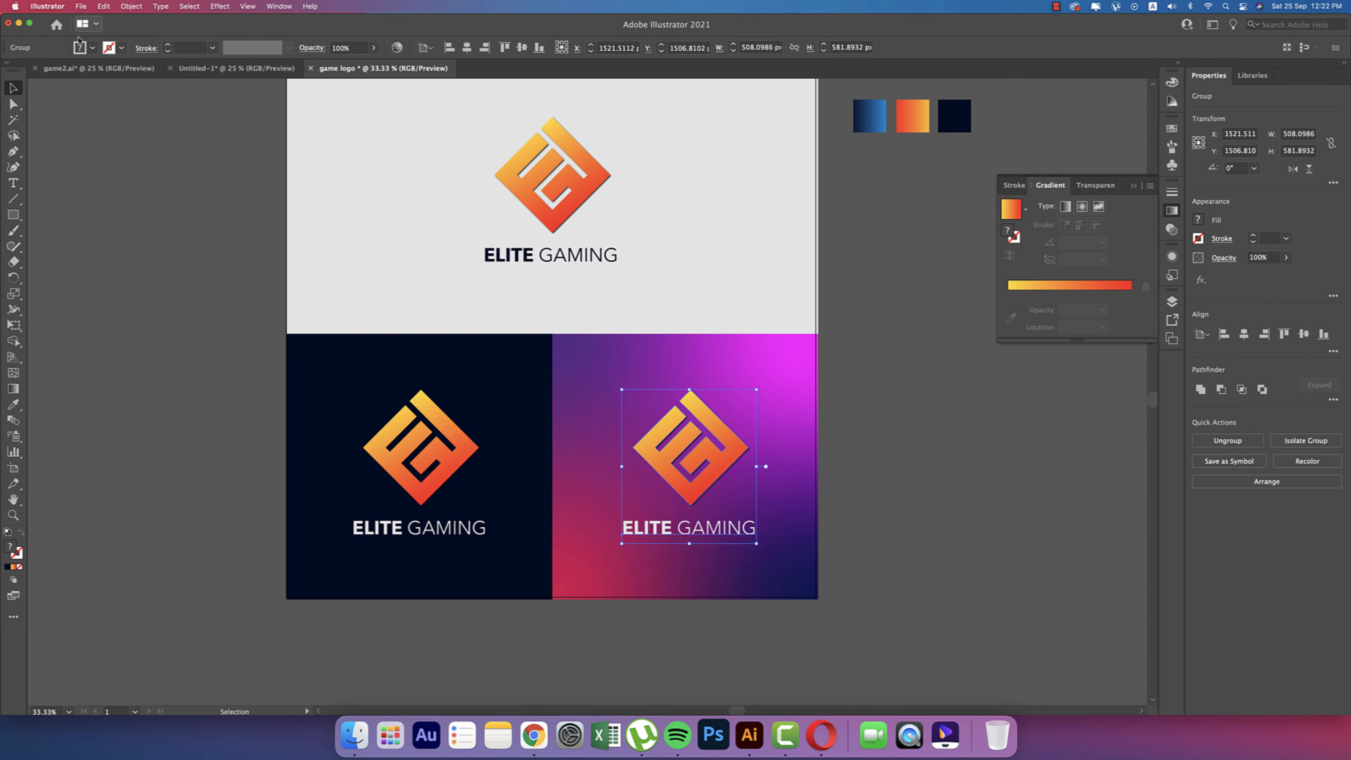
pyautogui.click(91, 49)
pyautogui.click(30, 74)
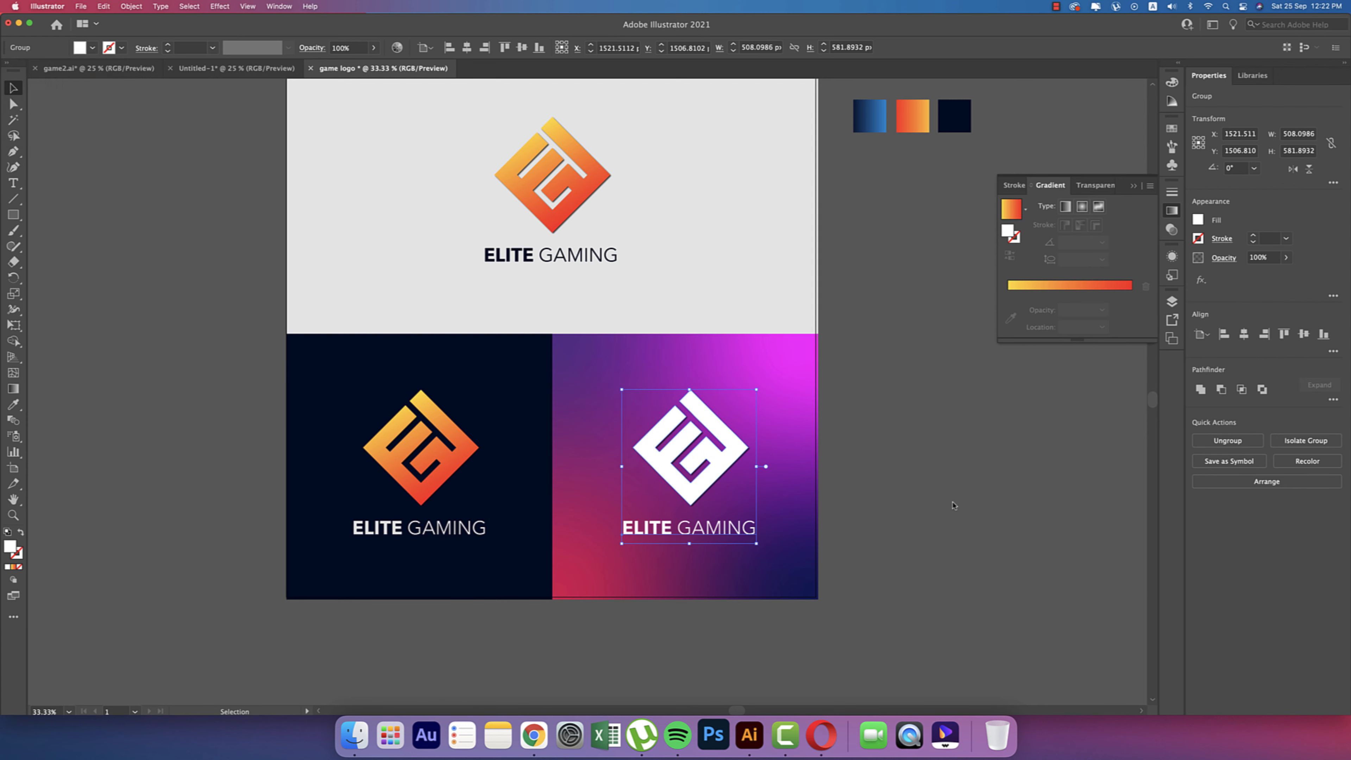
# Centre the white logo and name horizontally and vertically on the gradient square
pyautogui.moveTo(902, 535); pyautogui.dragTo(707, 437)
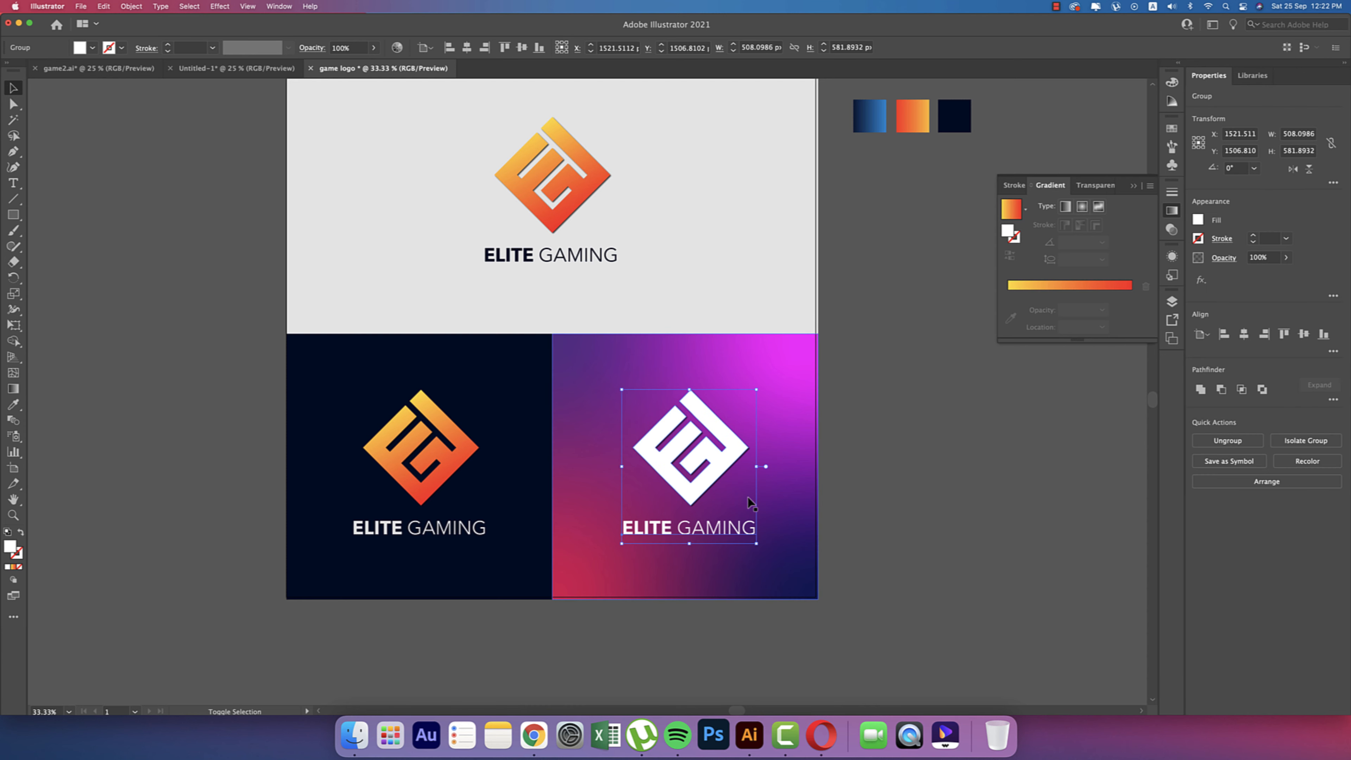
pyautogui.click(806, 460)
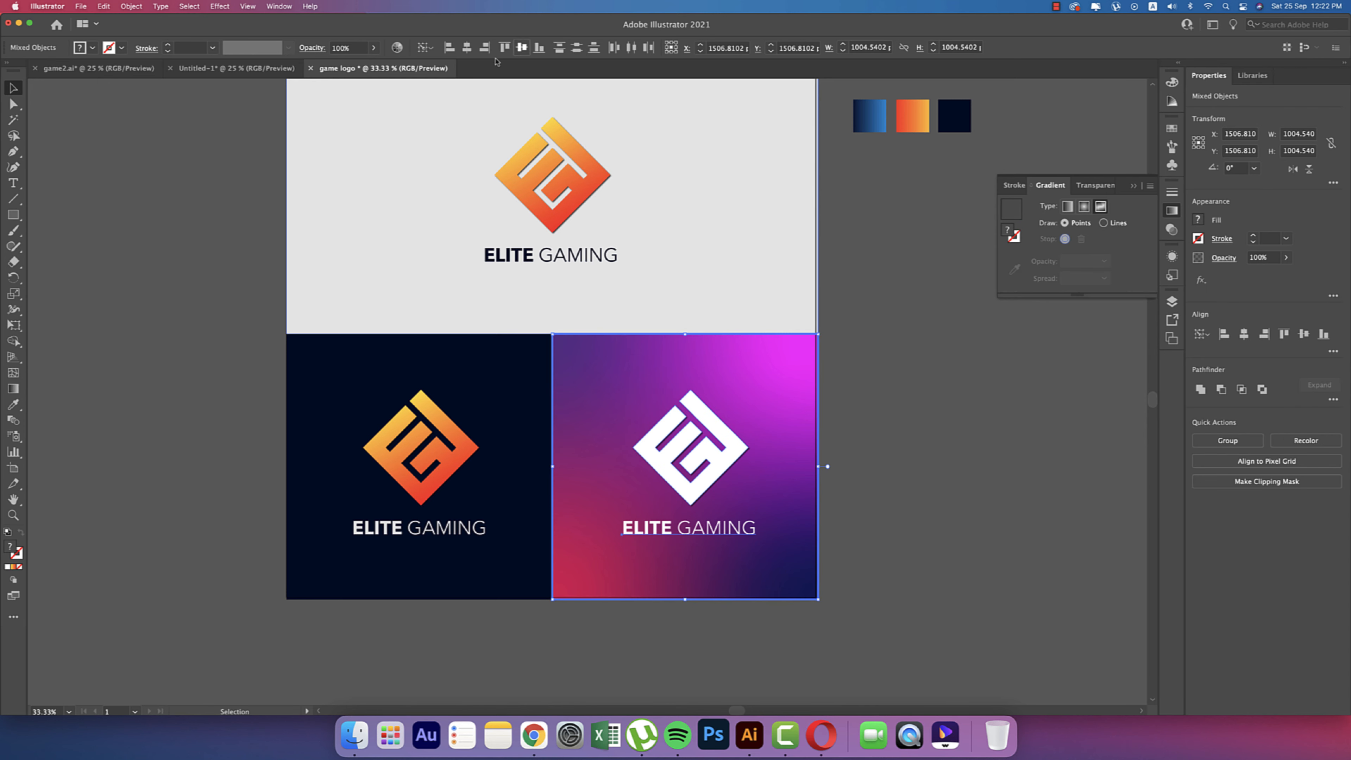
pyautogui.click(466, 48)
pyautogui.click(900, 436)
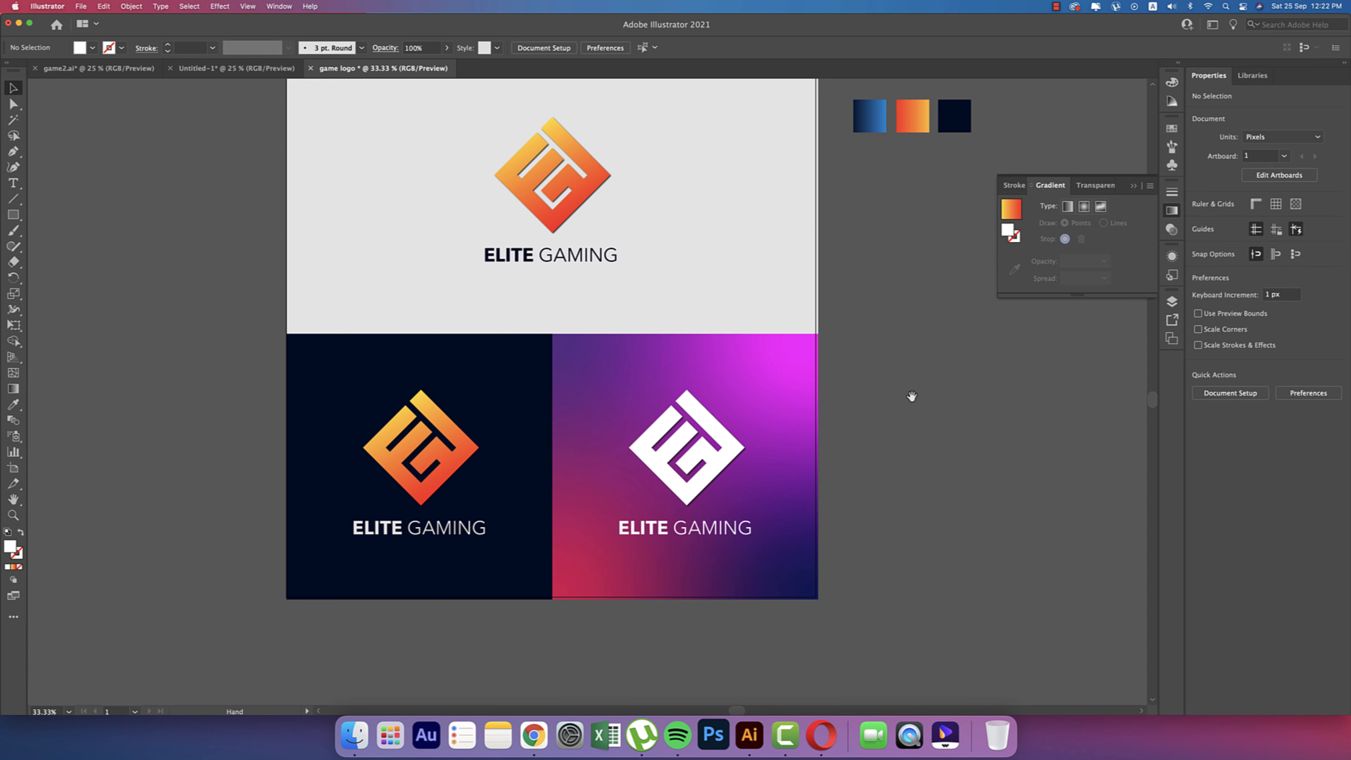
# Recolour the logo on the light grey background with the blue gradient sampled from the colour swatch
pyautogui.scroll(3, 912, 471)
pyautogui.scroll(-1, 913, 472)
pyautogui.hscroll(2, 941, 450)
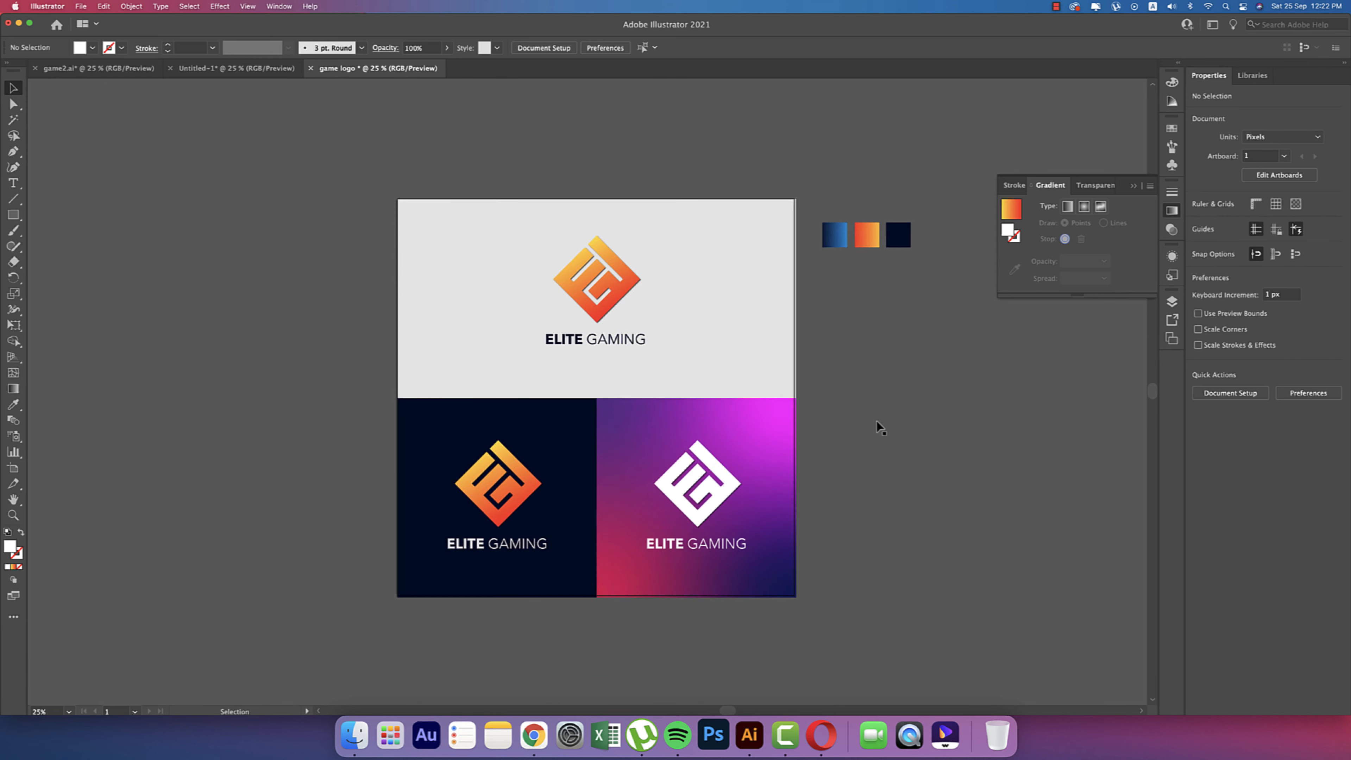
pyautogui.click(620, 278)
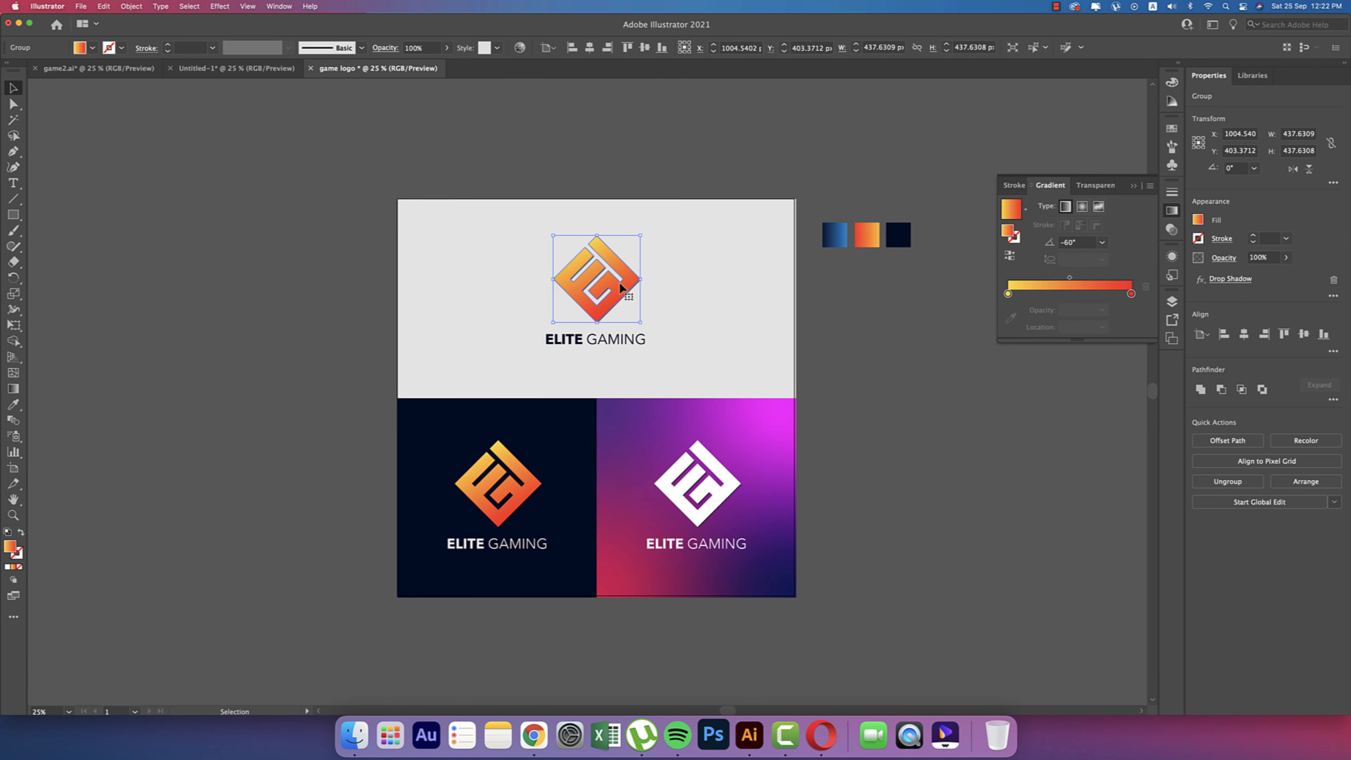
pyautogui.press('i')
pyautogui.click(834, 233)
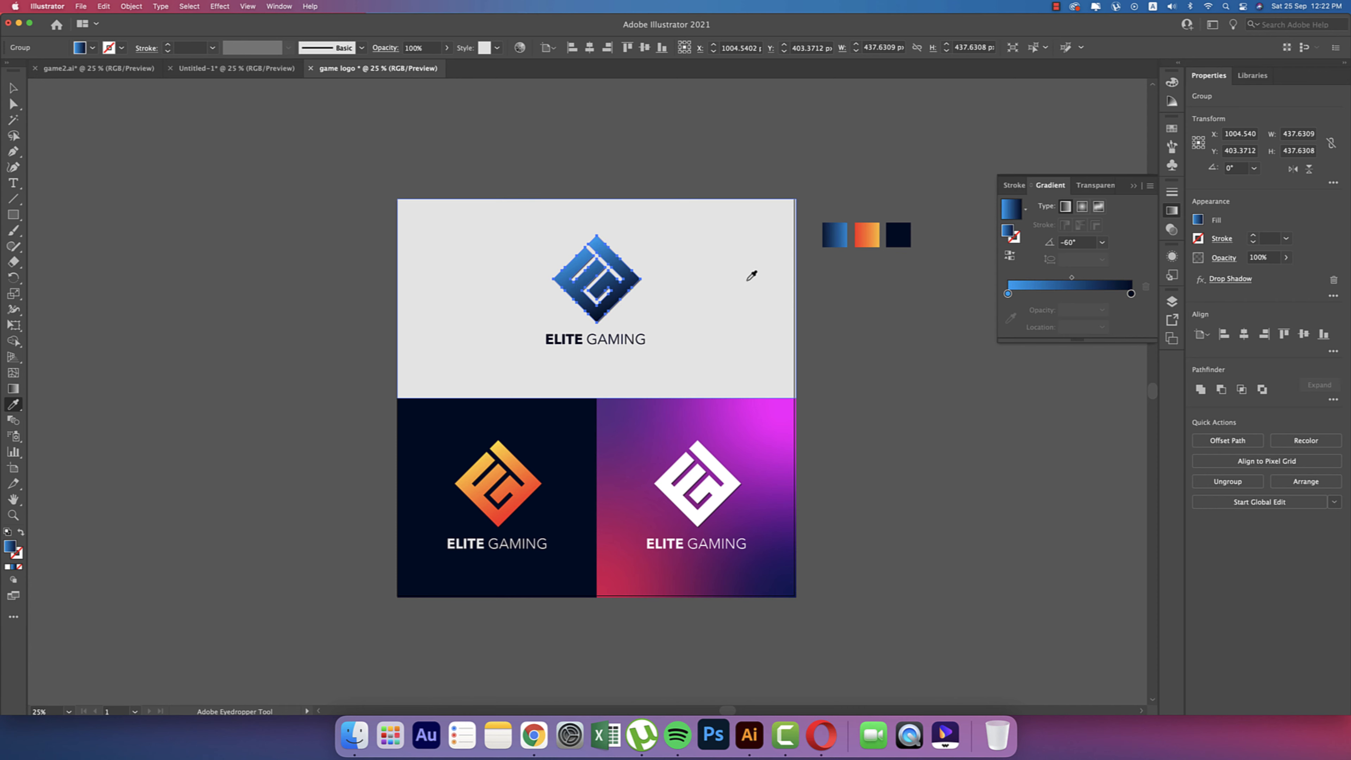
pyautogui.press('v')
pyautogui.click(851, 435)
# Examine the finished layout and the navy version close up, and compare it with the design in the Untitled-1 document
pyautogui.scroll(1, 852, 435)
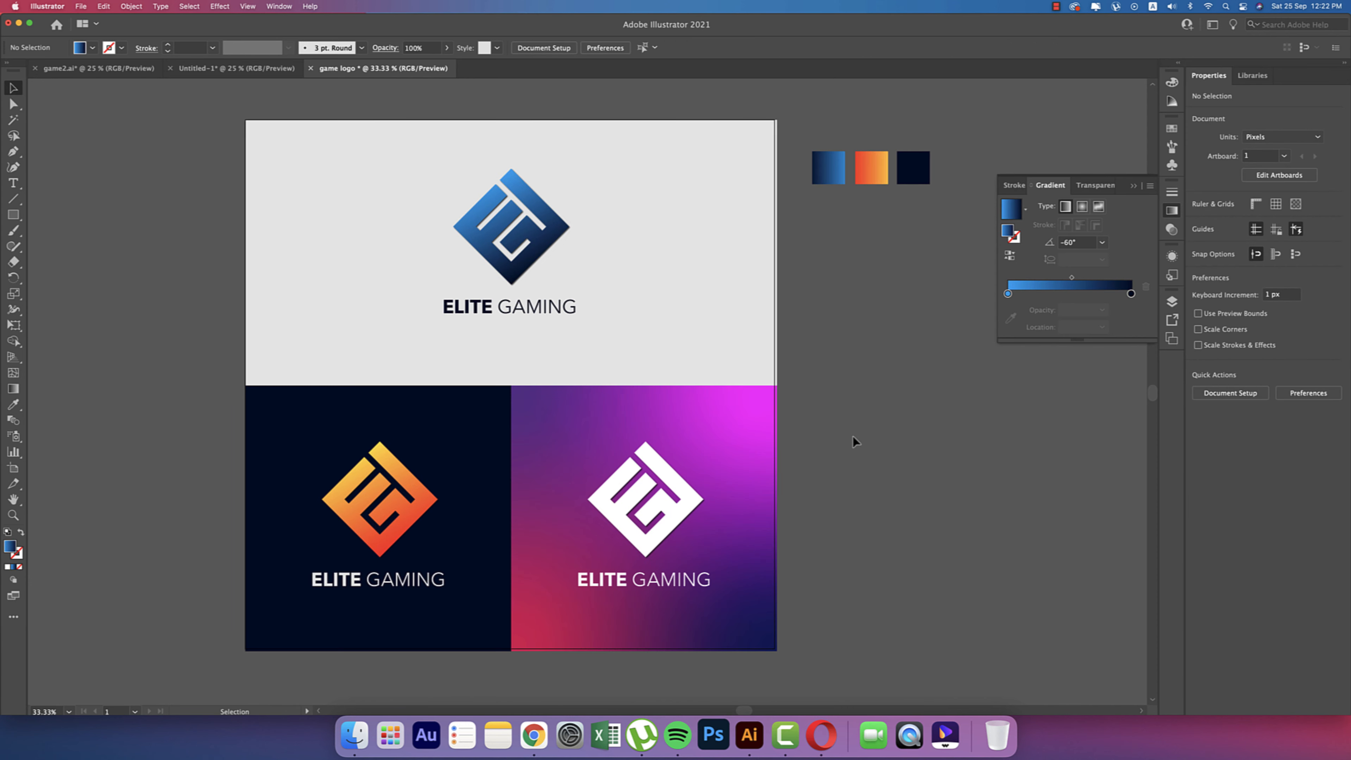
pyautogui.click(1134, 186)
pyautogui.hscroll(-3, 883, 428)
pyautogui.scroll(-2, 883, 429)
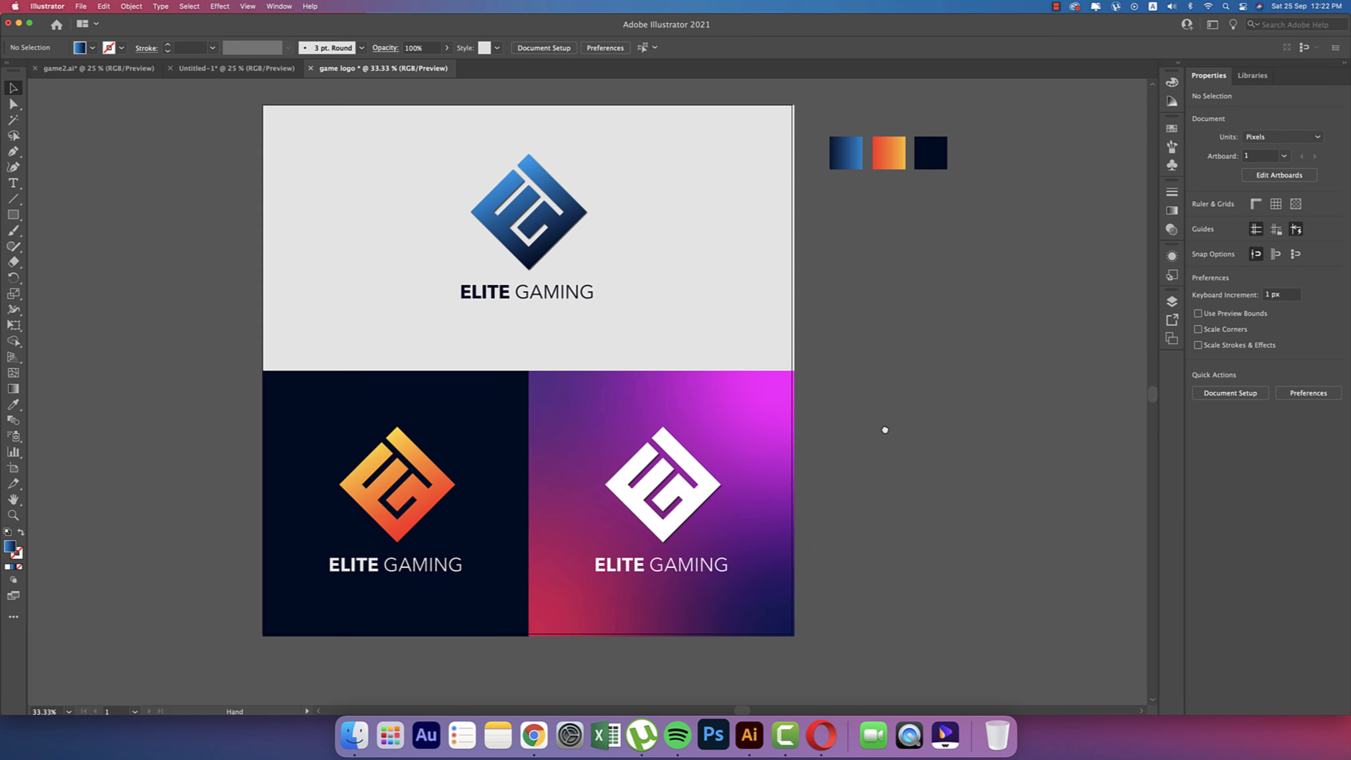
pyautogui.scroll(-1, 471, 462)
pyautogui.scroll(4, 470, 461)
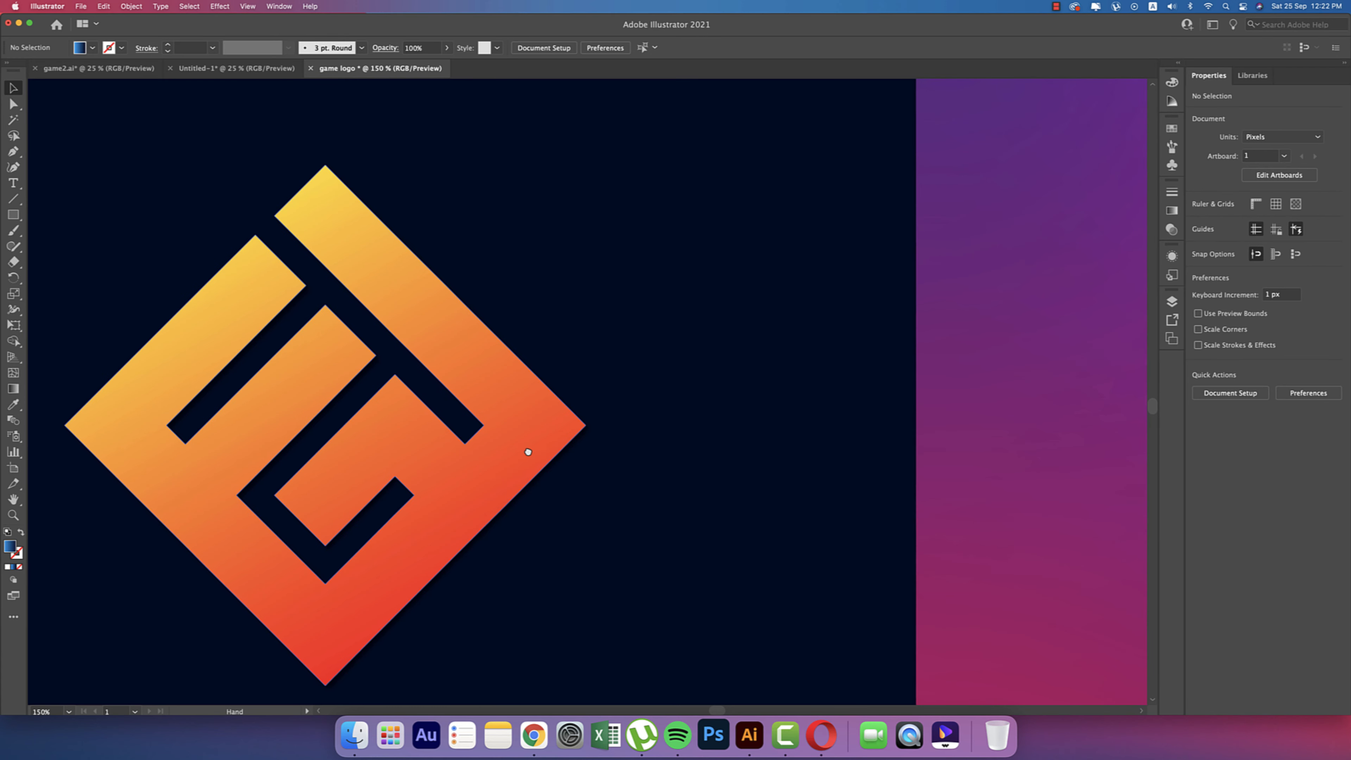
pyautogui.scroll(-2, 672, 326)
pyautogui.scroll(1, 672, 322)
pyautogui.click(237, 68)
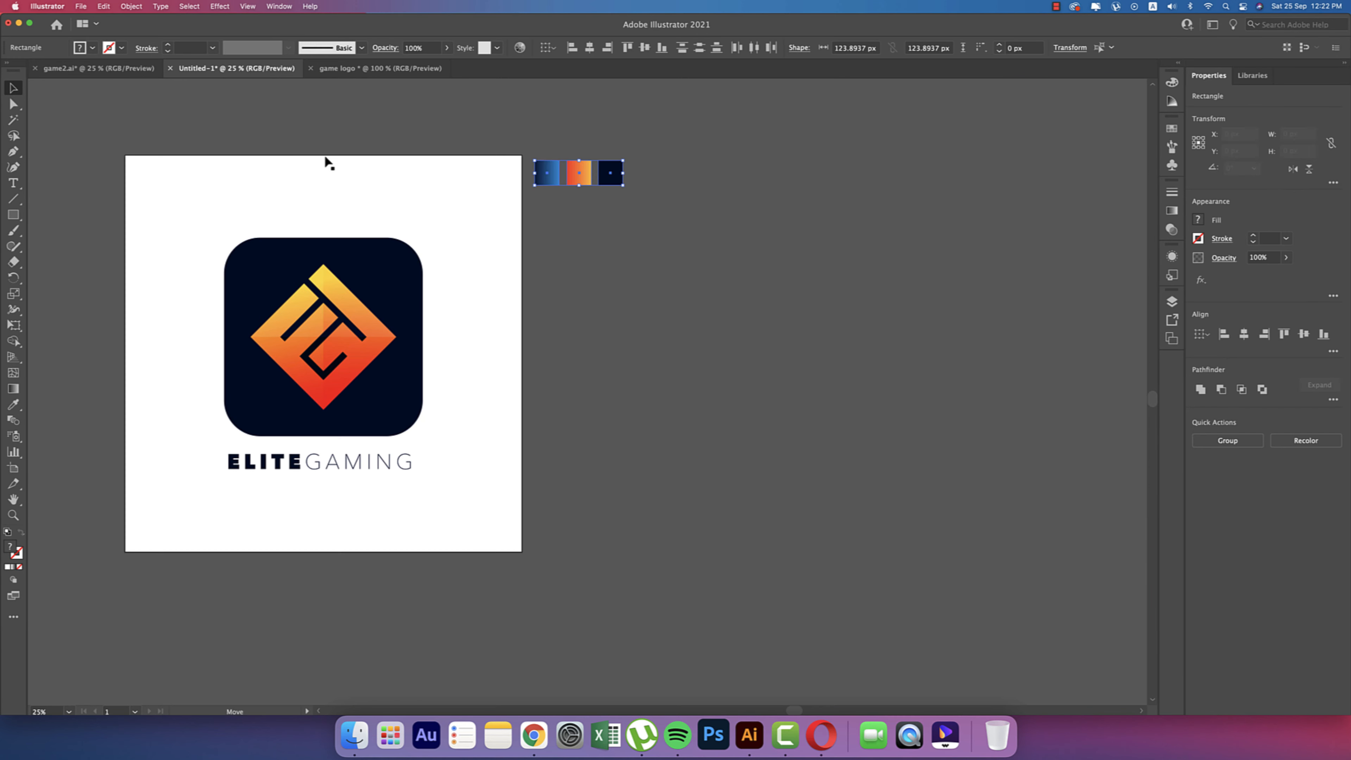
pyautogui.click(372, 68)
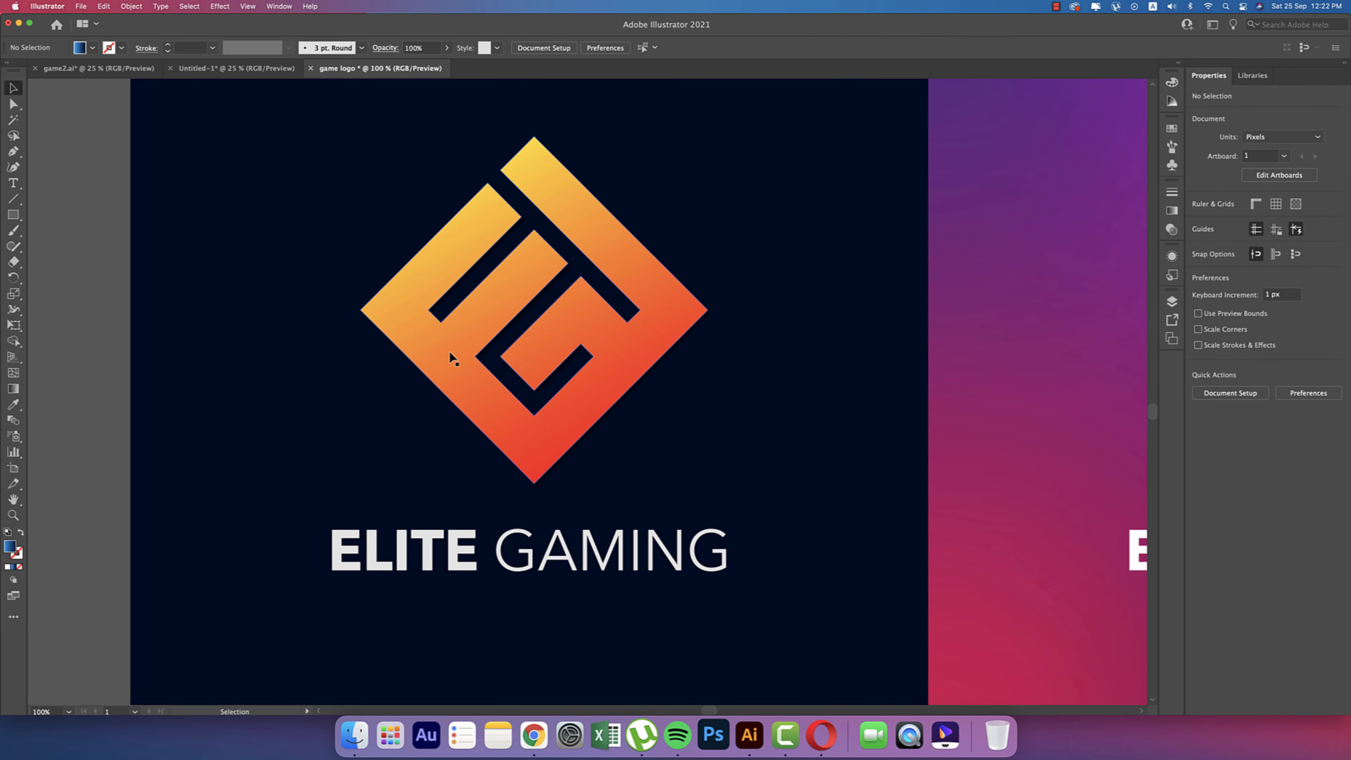
# Draw a triangle with the Pen tool over the lower half of the logo on the navy square
pyautogui.press('p')
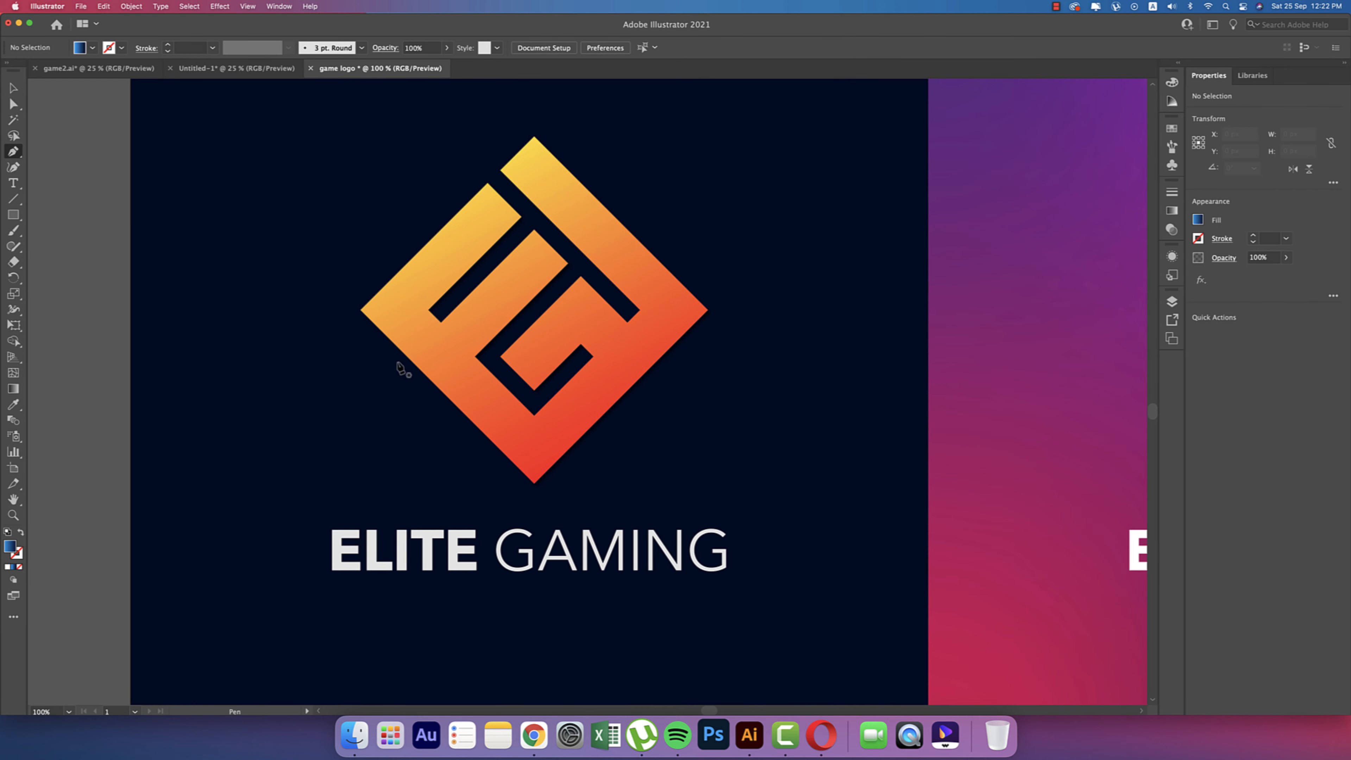
pyautogui.click(361, 310)
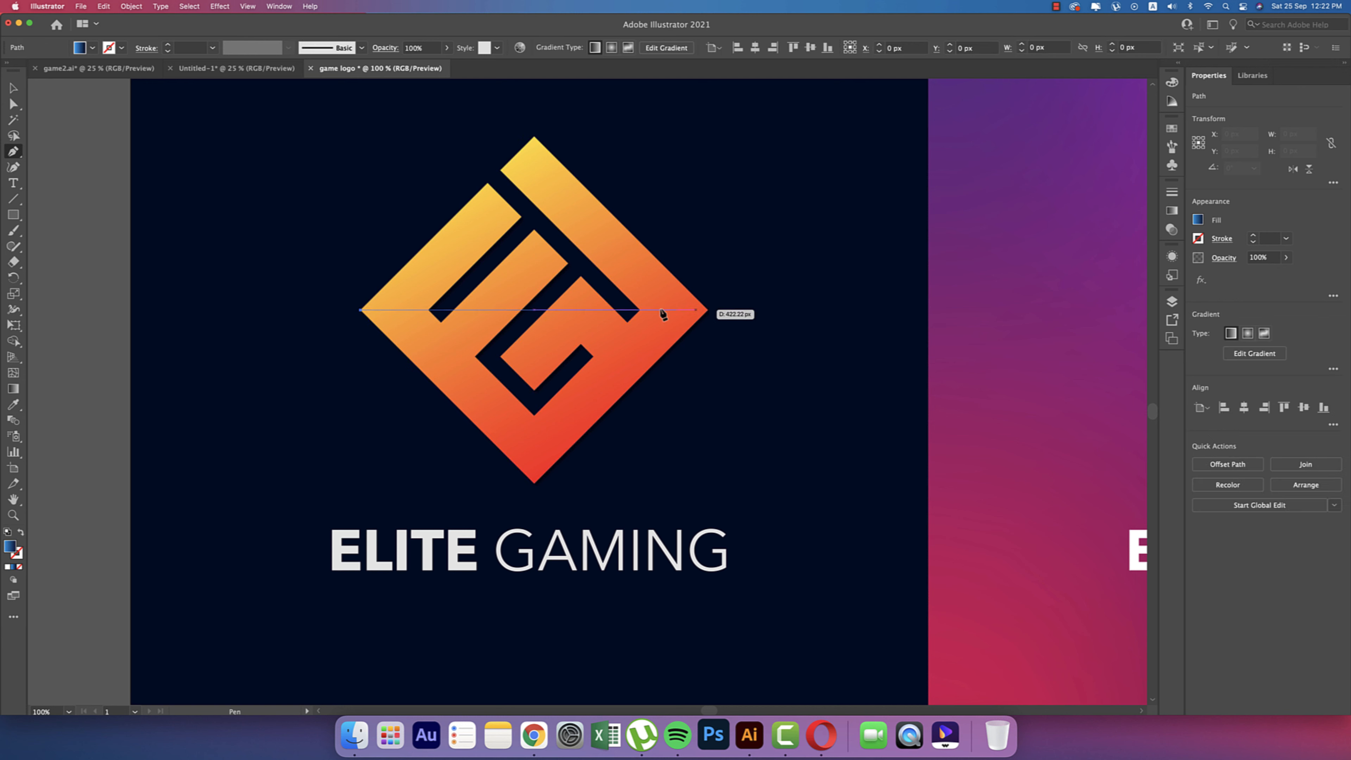
pyautogui.click(707, 310)
pyautogui.click(534, 484)
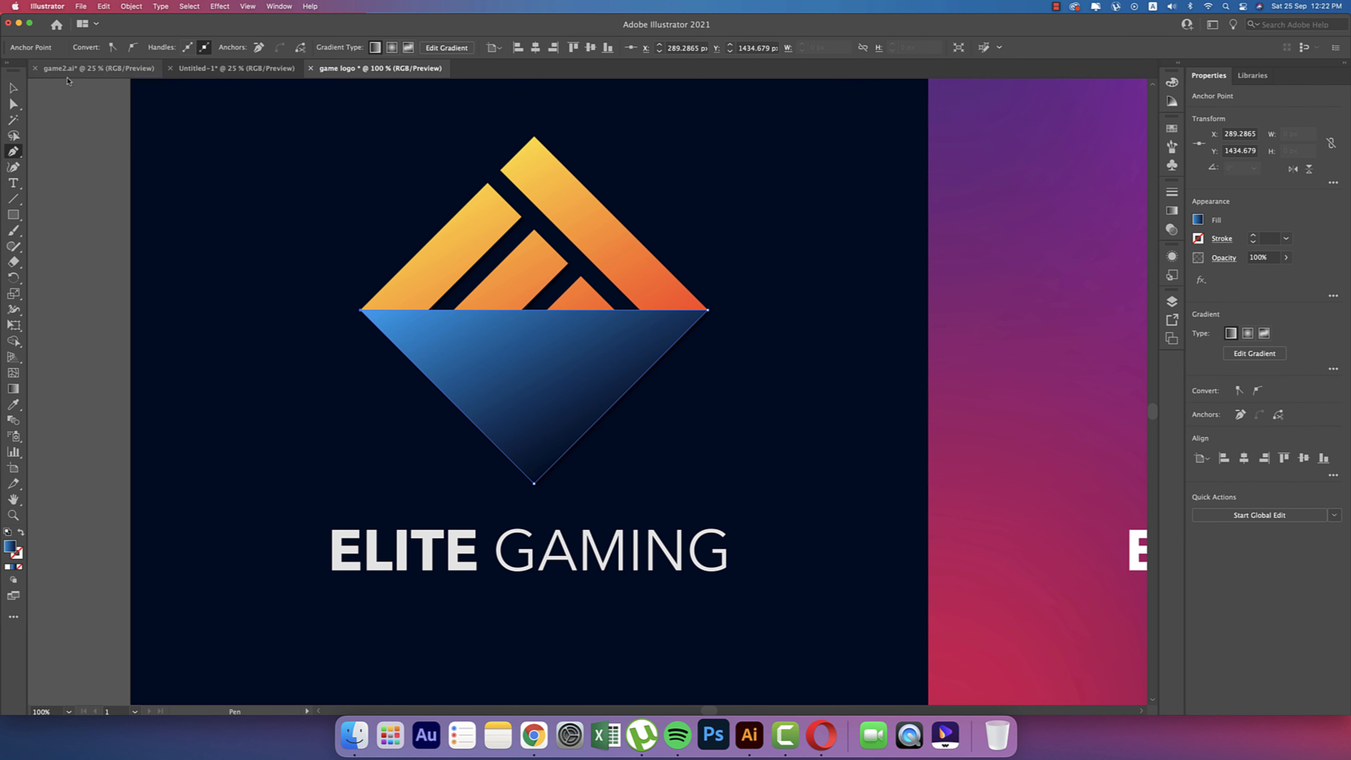
pyautogui.press('v')
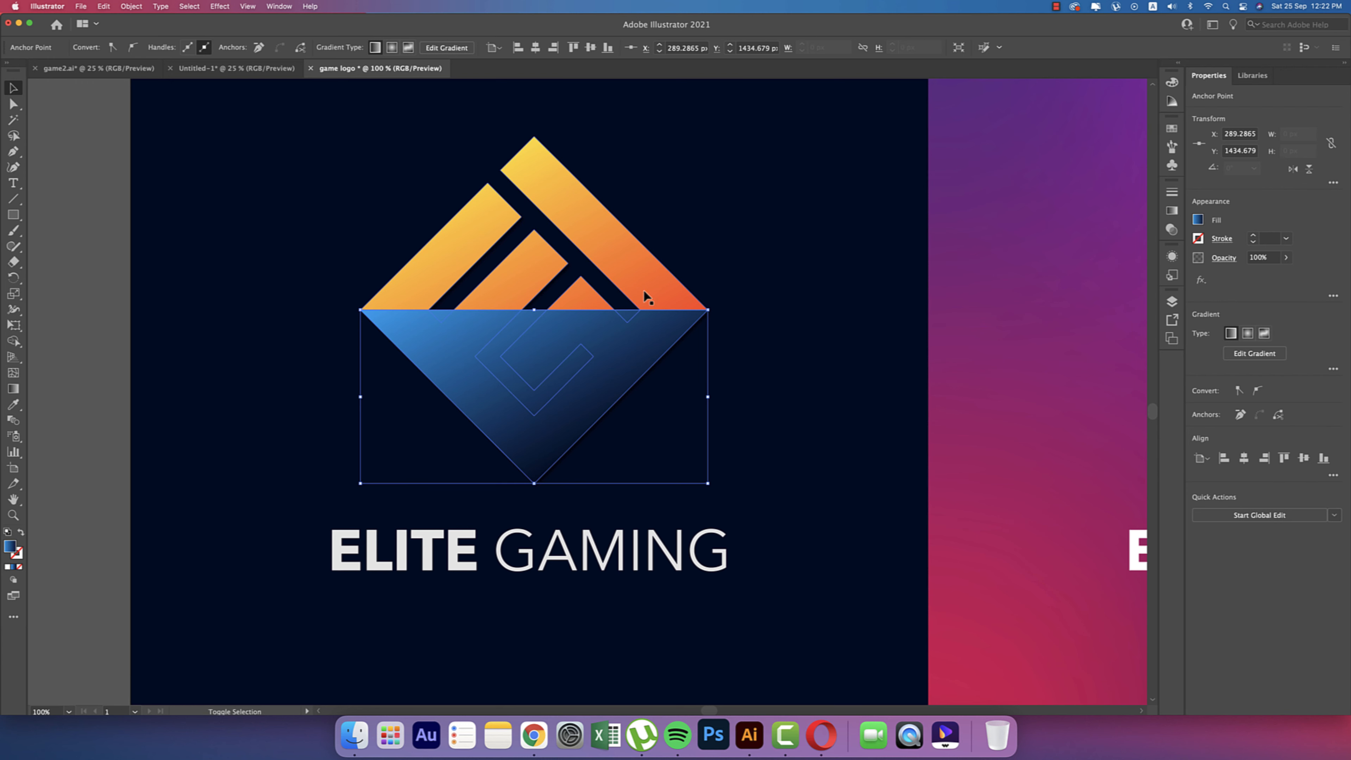
# Remove the triangle areas covering the logo's gaps with the Shape Builder tool
pyautogui.press('super+a')
pyautogui.hotkey('shift', 'm')
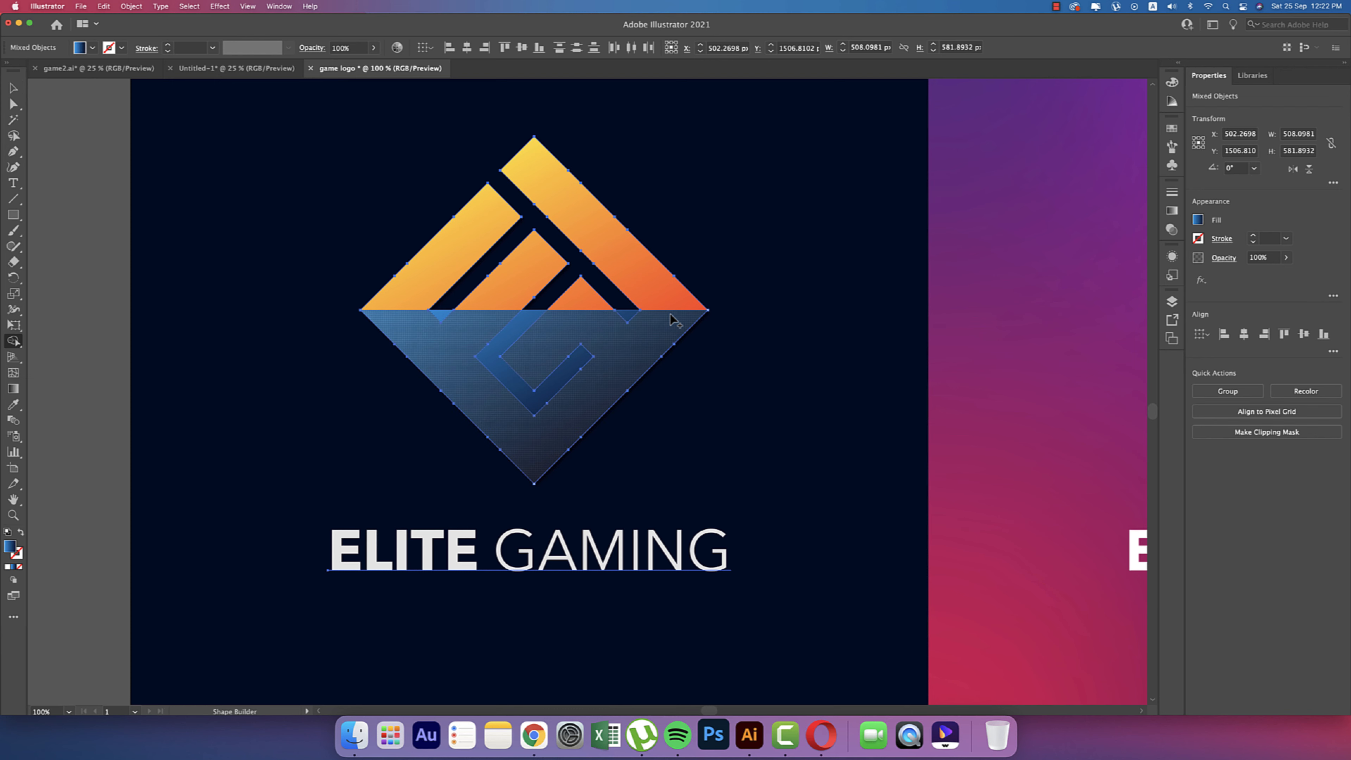
pyautogui.keyDown('alt'); pyautogui.click(628, 317); pyautogui.keyUp('alt')
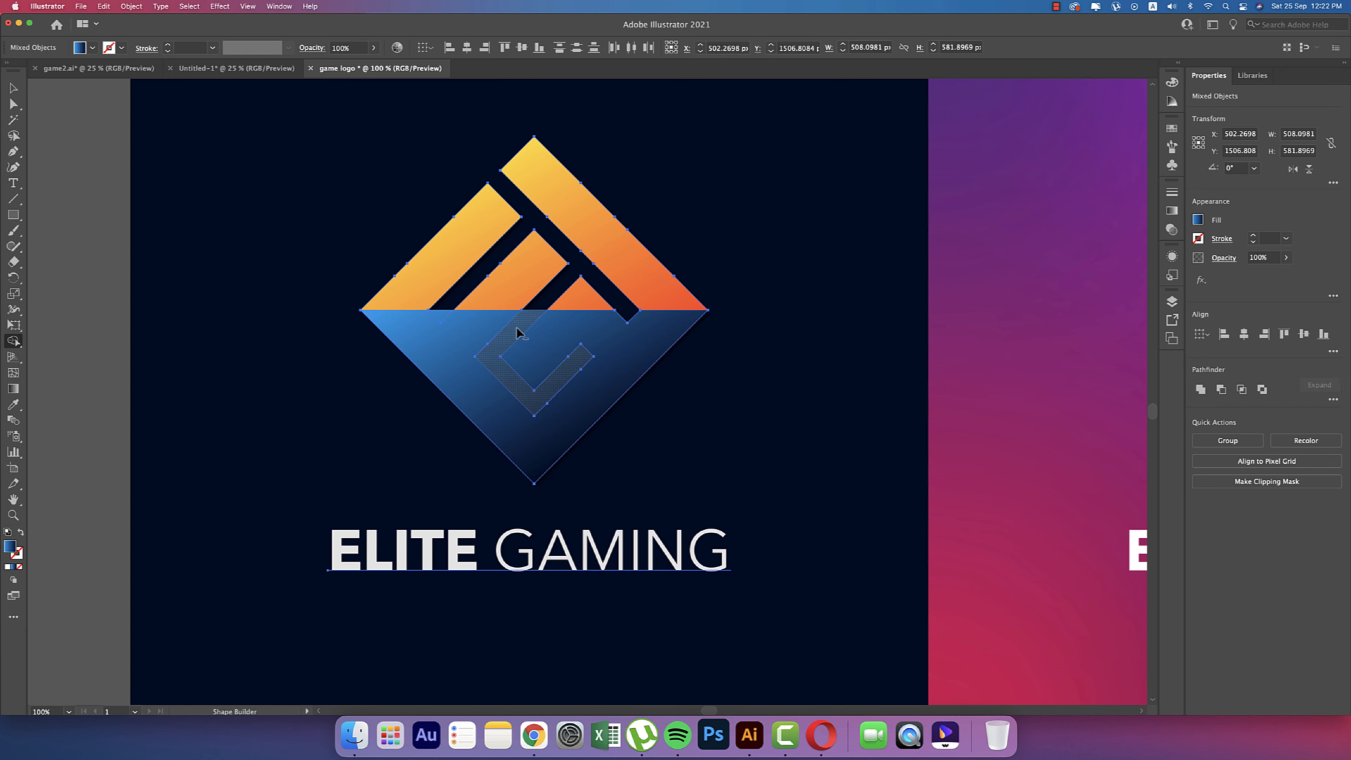
pyautogui.keyDown('alt'); pyautogui.click(522, 319); pyautogui.keyUp('alt')
pyautogui.keyDown('alt'); pyautogui.click(439, 314); pyautogui.keyUp('alt')
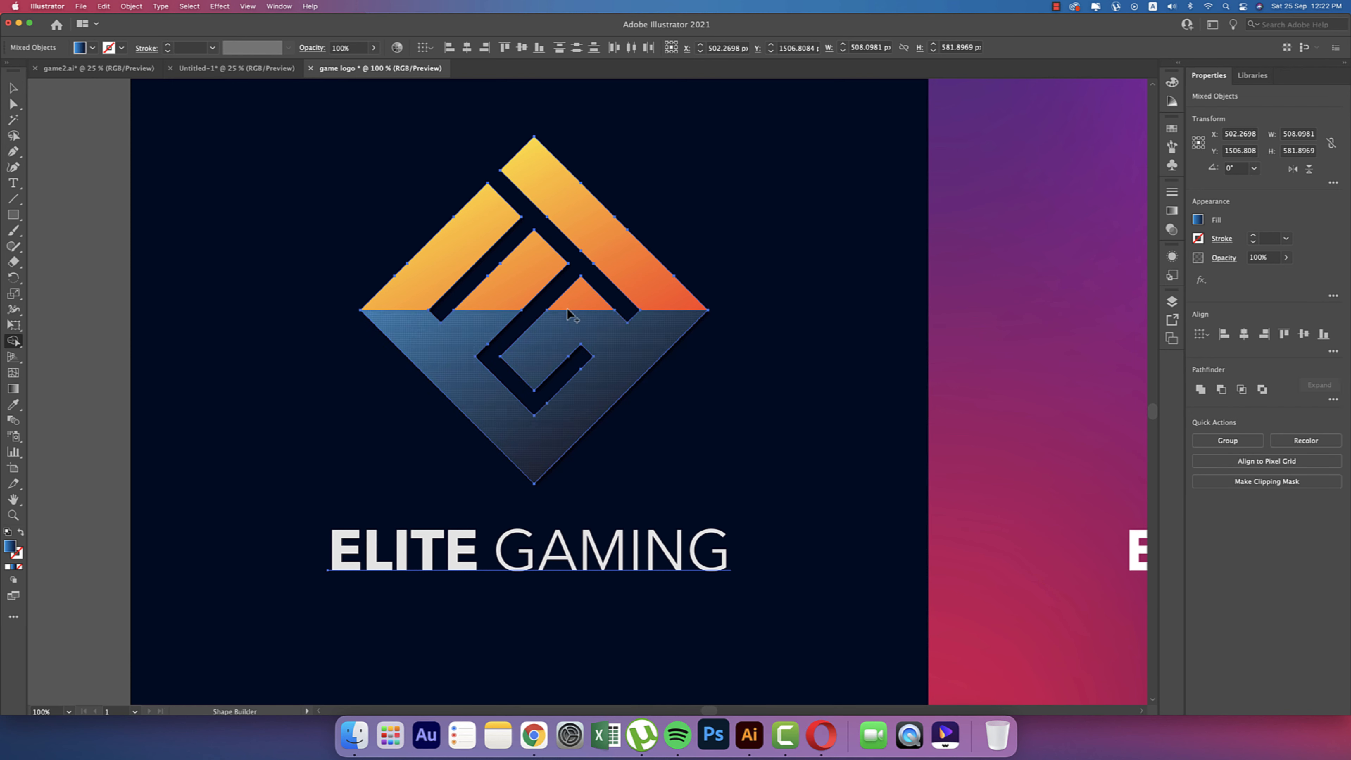
pyautogui.press('v')
pyautogui.click(62, 197)
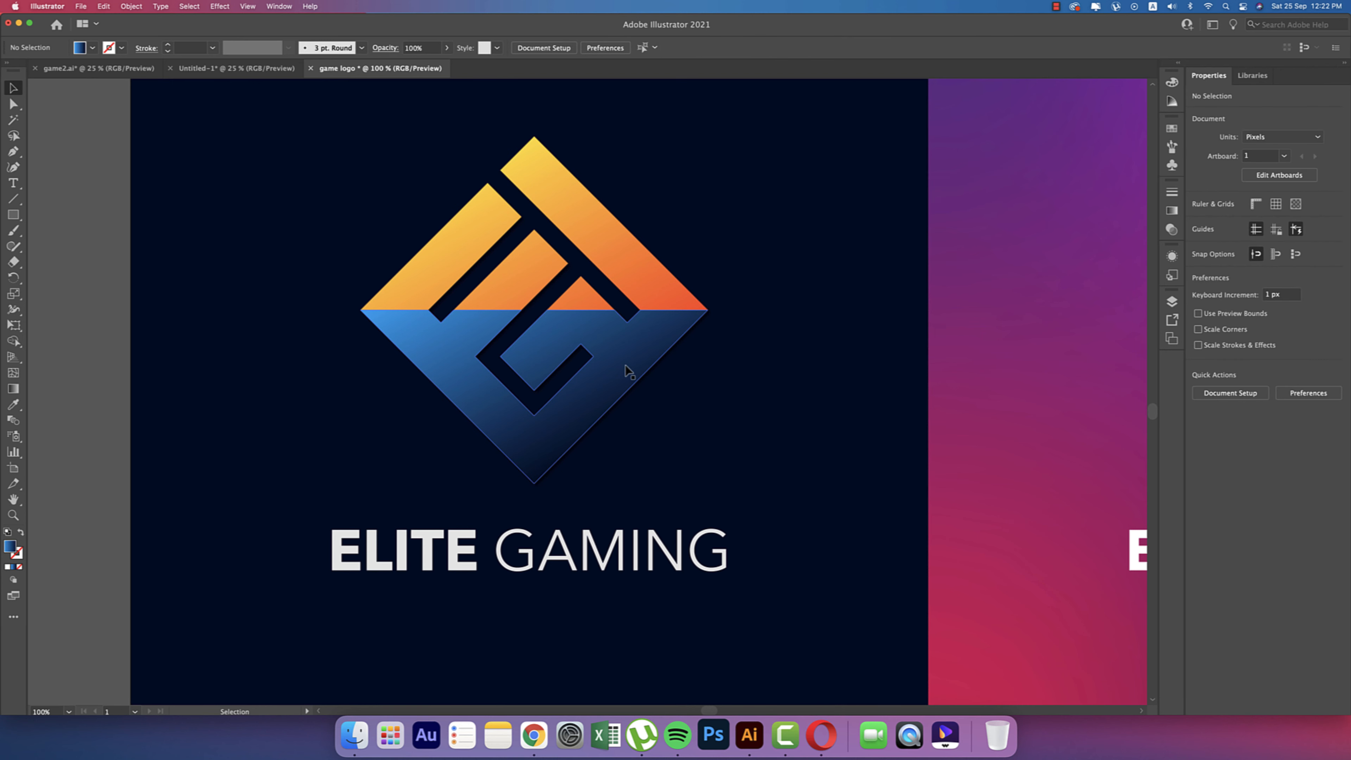
# Try the Multiply and Screen blend modes on the blue lower-half shape and settle on Overlay at 54% opacity
pyautogui.click(624, 366)
pyautogui.click(1172, 229)
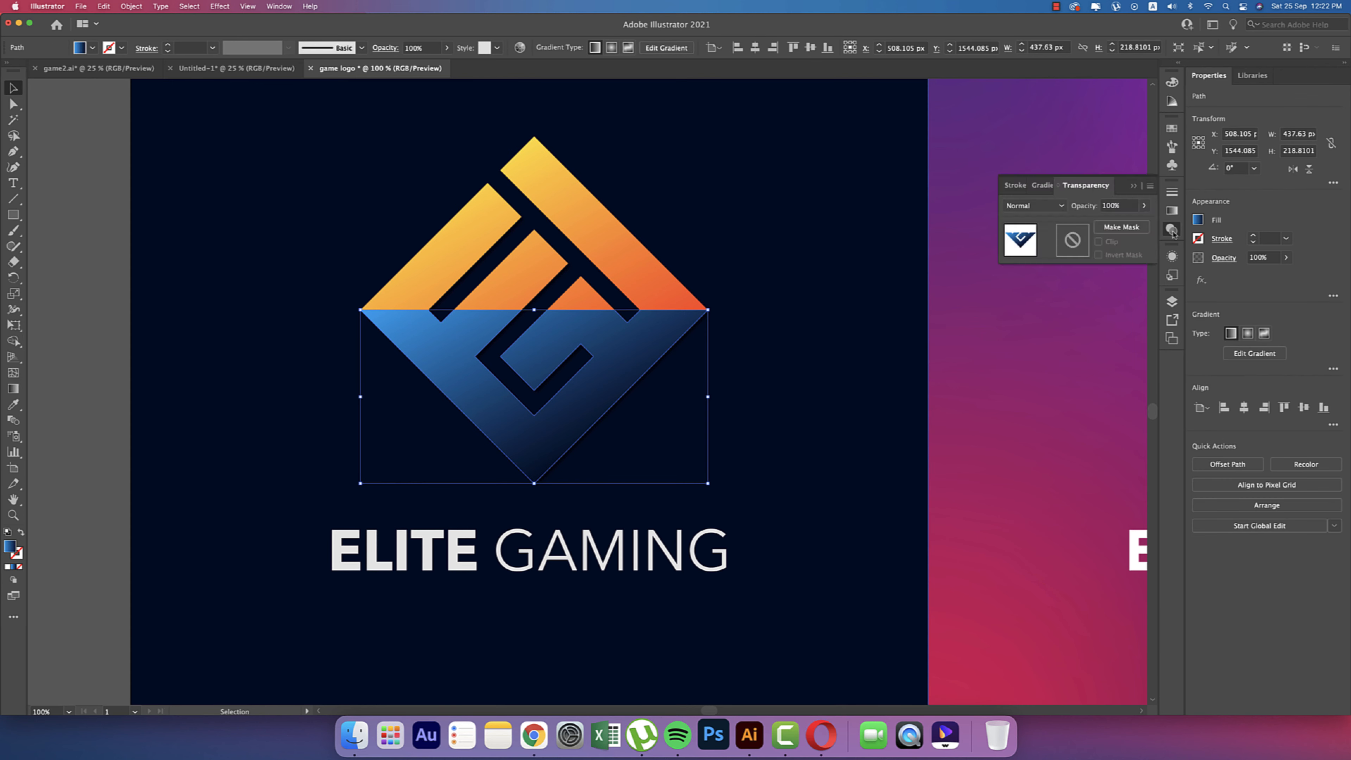
pyautogui.click(1051, 212)
pyautogui.click(1041, 255)
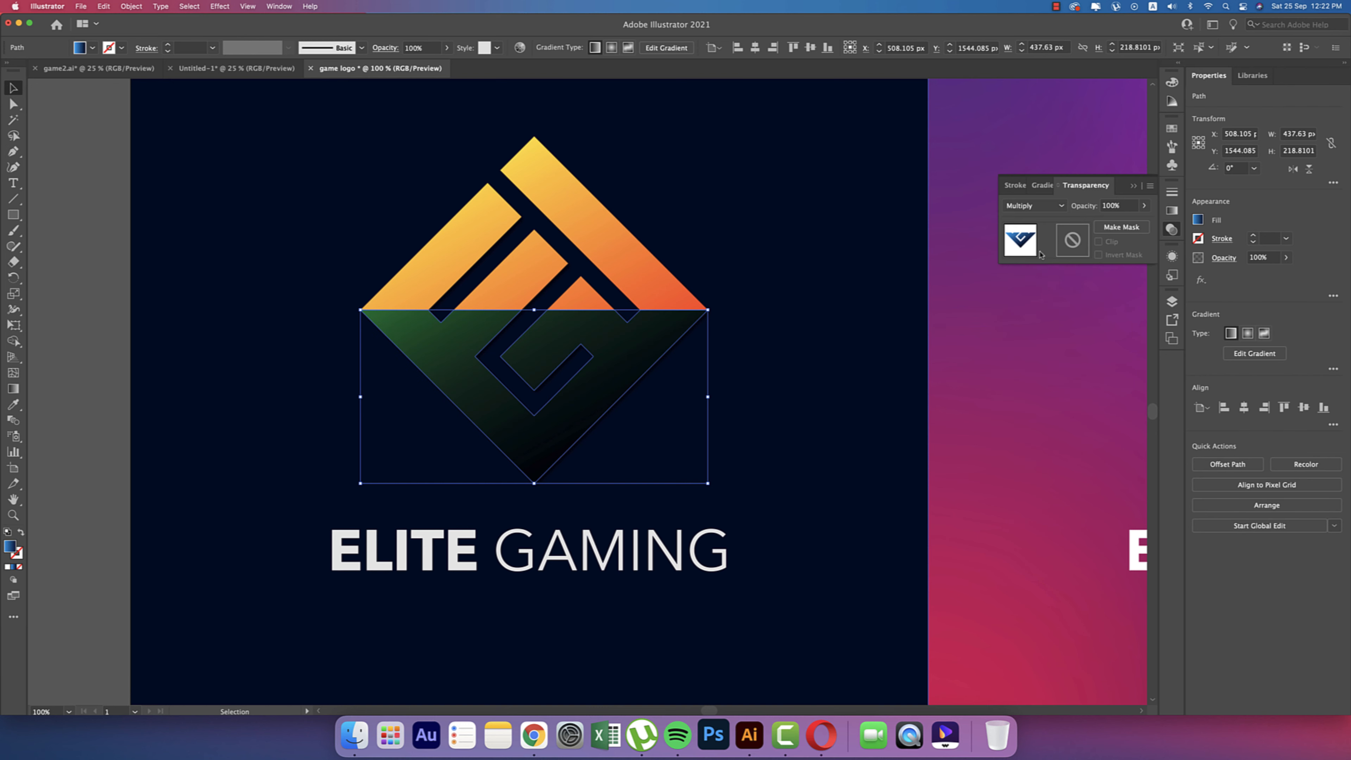
pyautogui.click(1049, 212)
pyautogui.click(1047, 306)
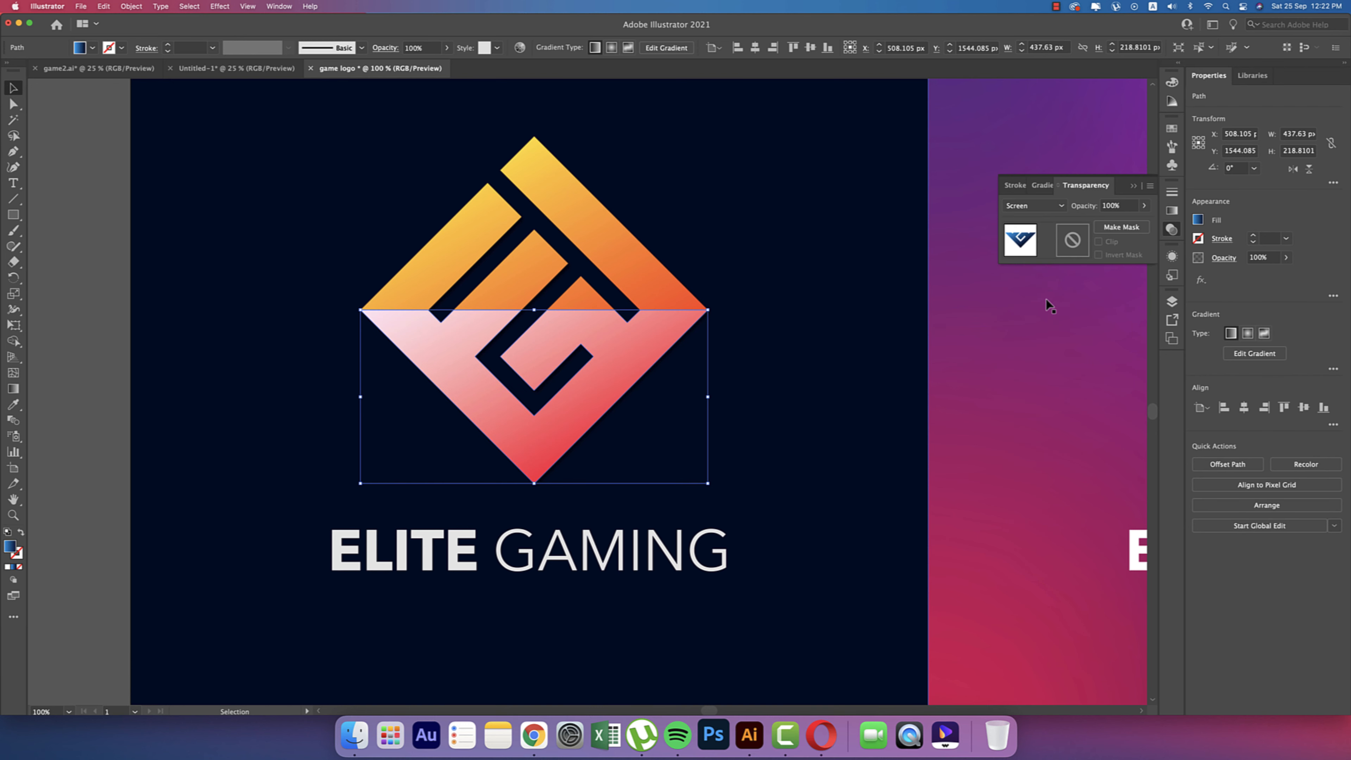
pyautogui.click(1053, 208)
pyautogui.click(1038, 334)
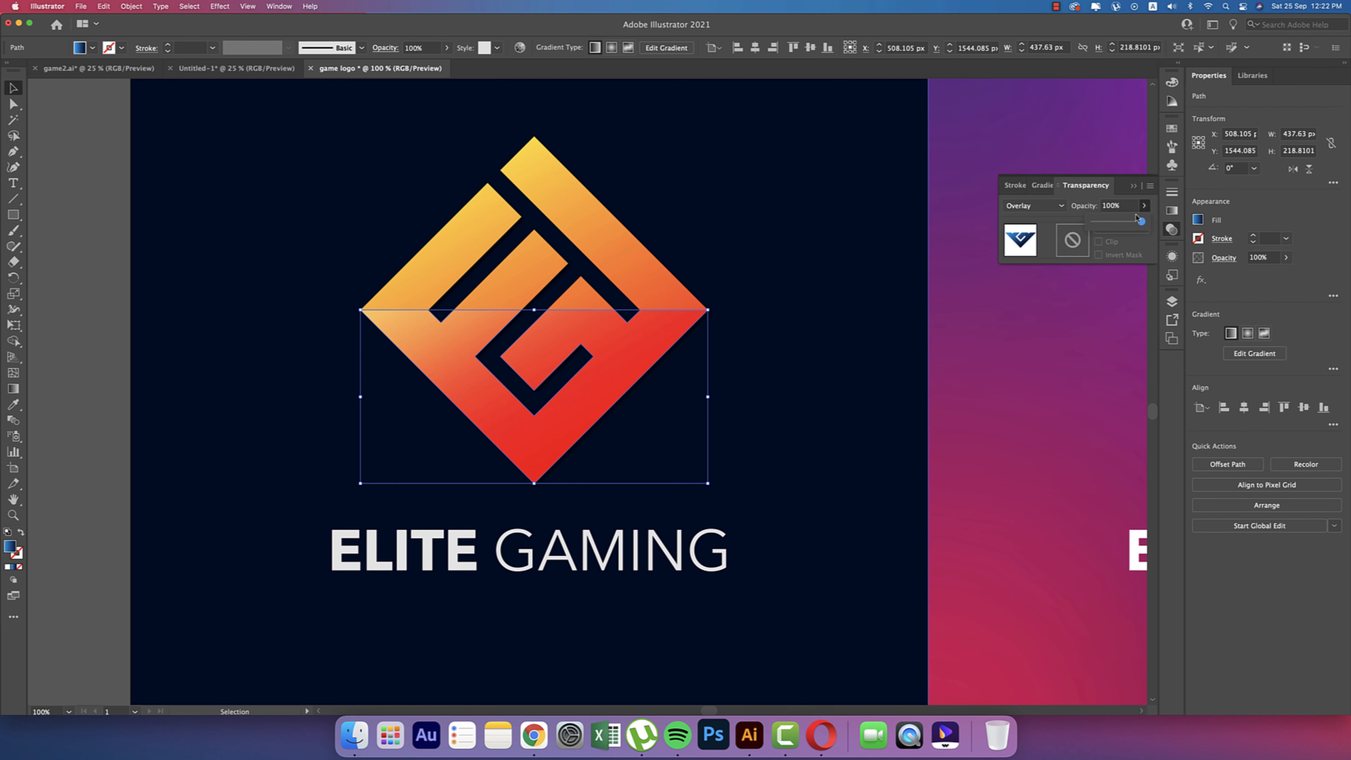
pyautogui.click(1120, 226)
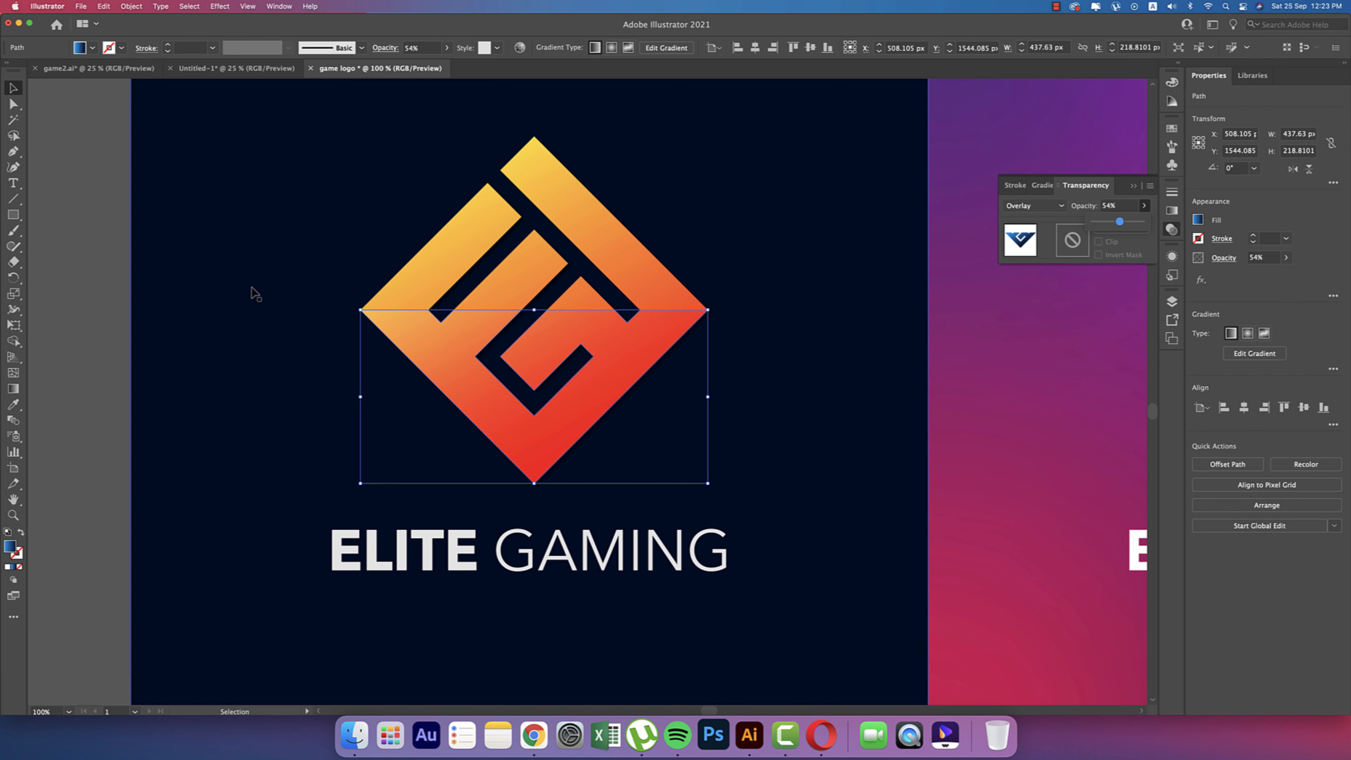
pyautogui.click(115, 243)
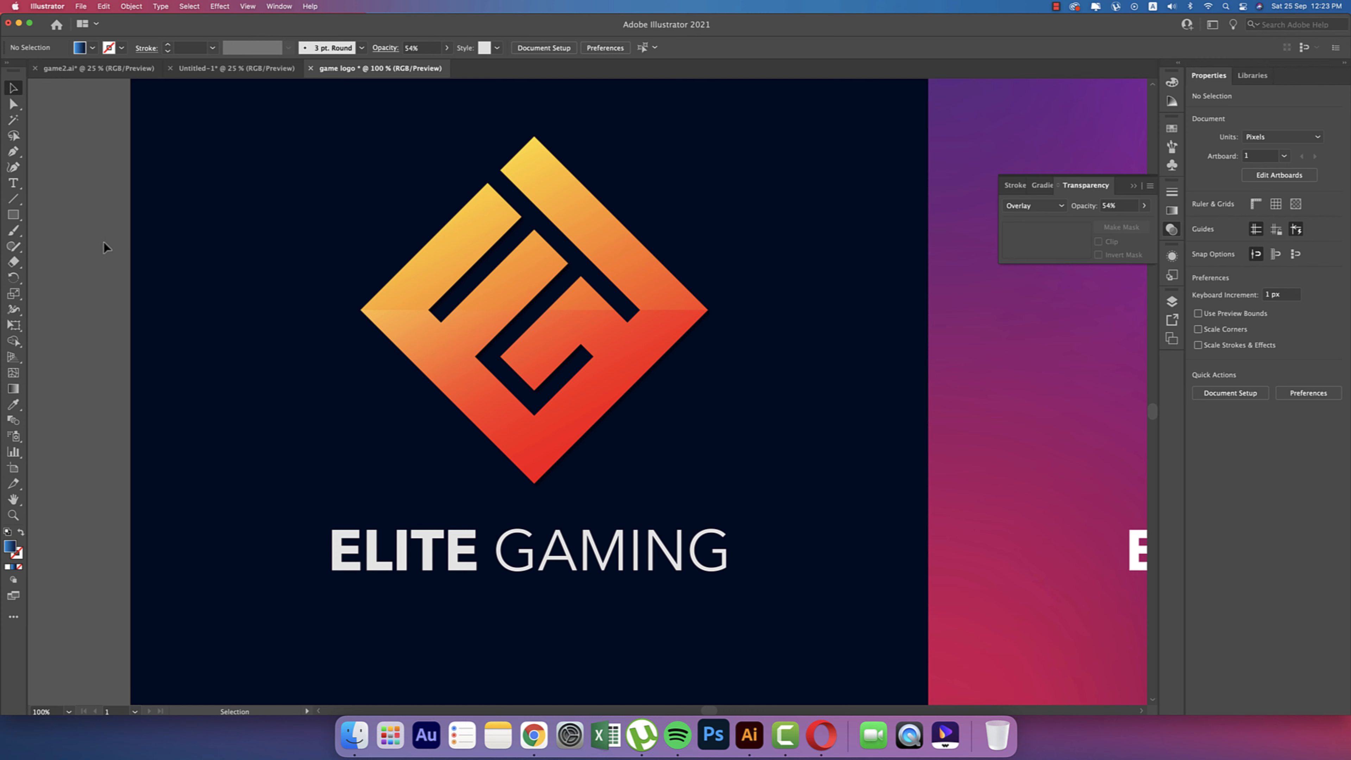
# Try a copy of the lower-half Overlay shape, rotated 90°, as shading over the right half of the orange logo
pyautogui.click(671, 348)
pyautogui.press('cmd+c')
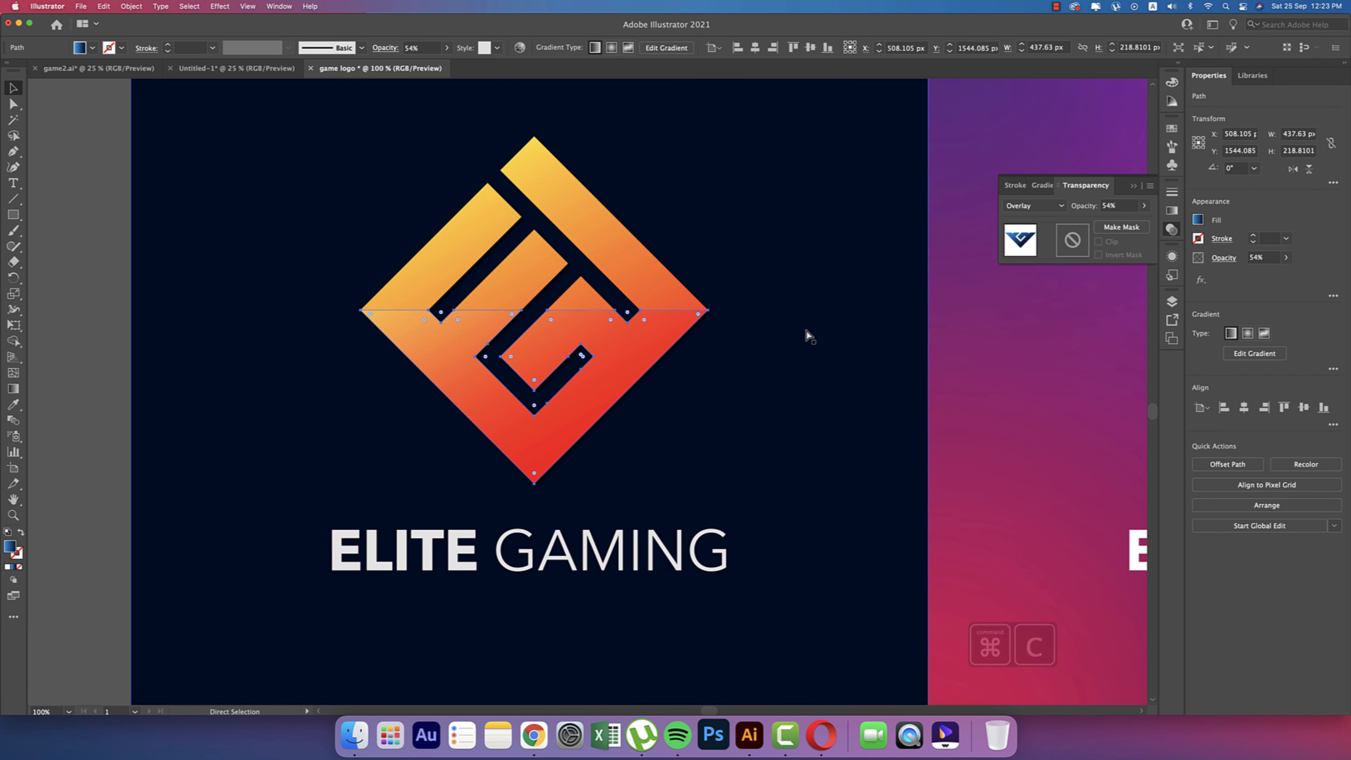
pyautogui.press('cmd+f')
pyautogui.moveTo(712, 310); pyautogui.dragTo(488, 235)
pyautogui.moveTo(585, 388); pyautogui.dragTo(687, 300)
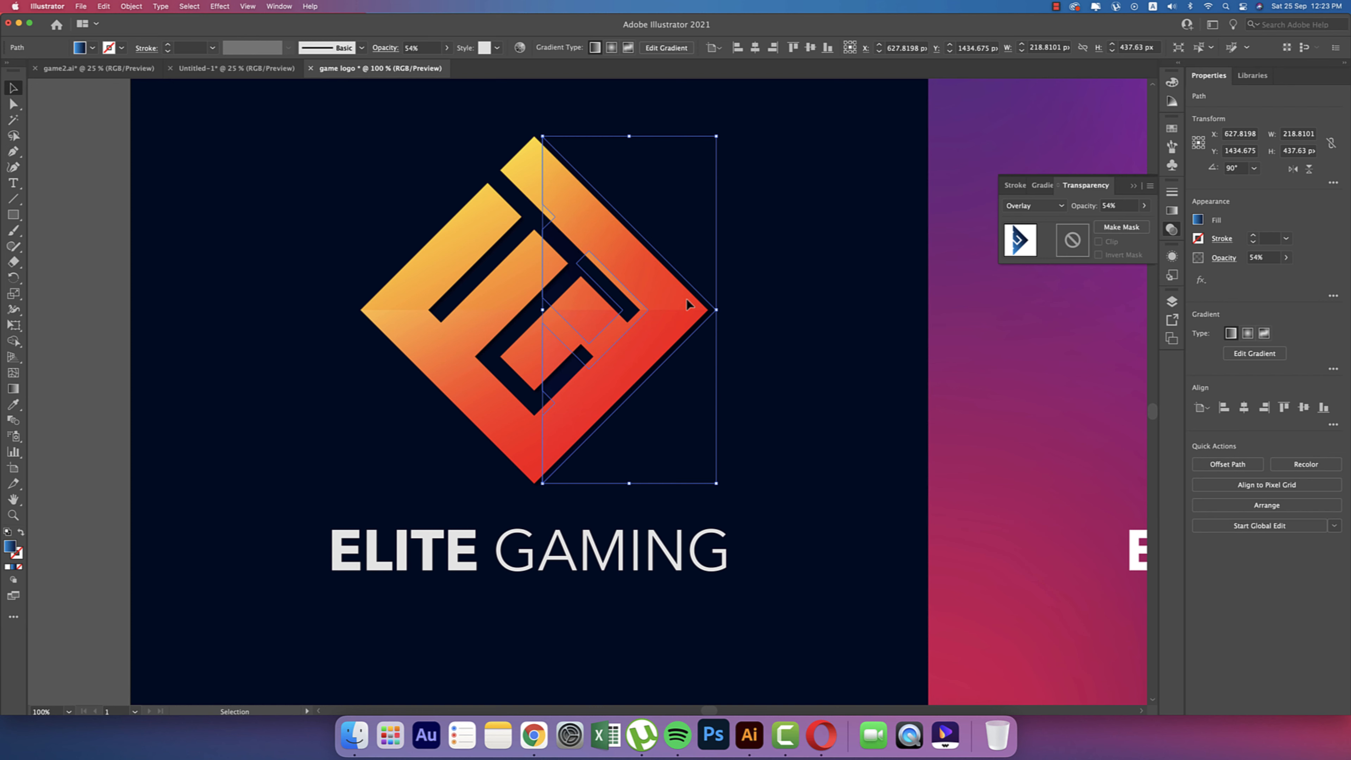
pyautogui.press('super+shift+a')
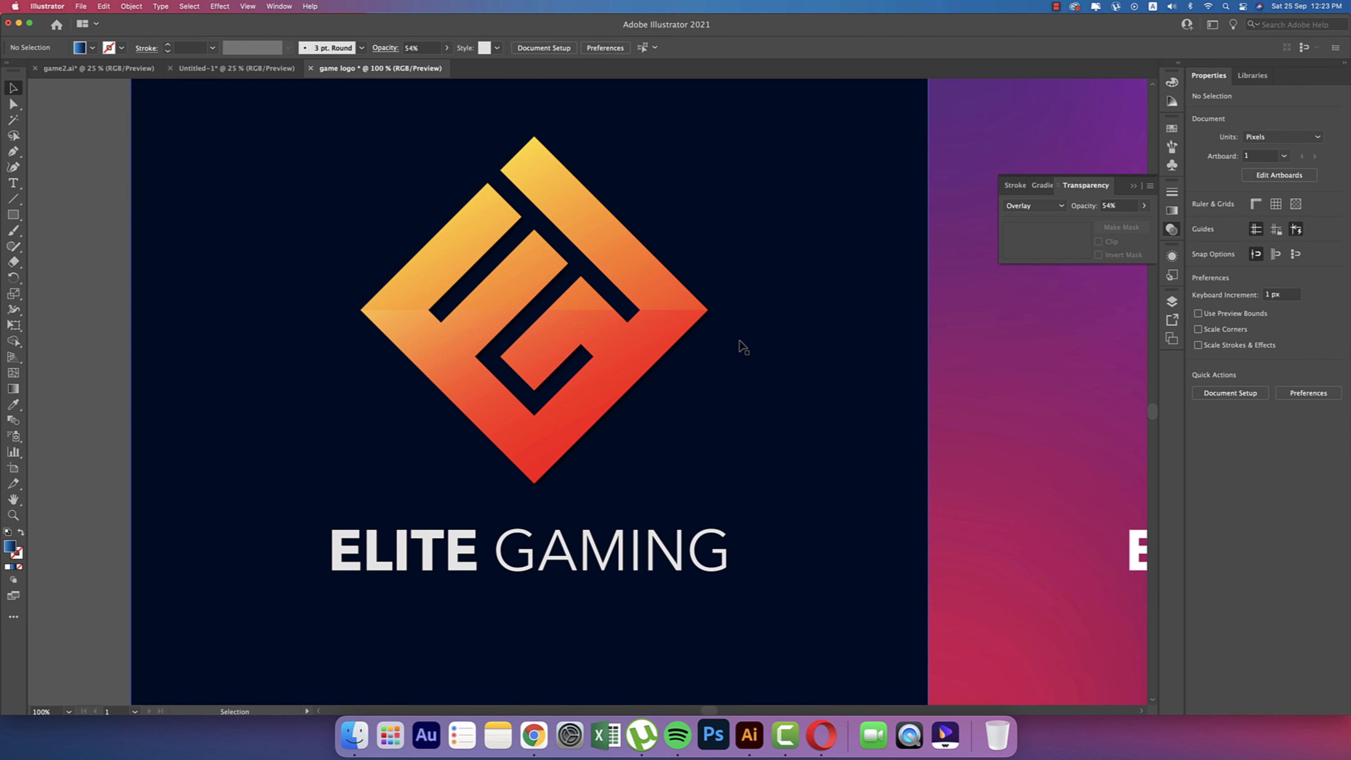
# Draw a triangle with the Pen tool over the right half of the orange logo on the navy square
pyautogui.press('p')
pyautogui.click(535, 137)
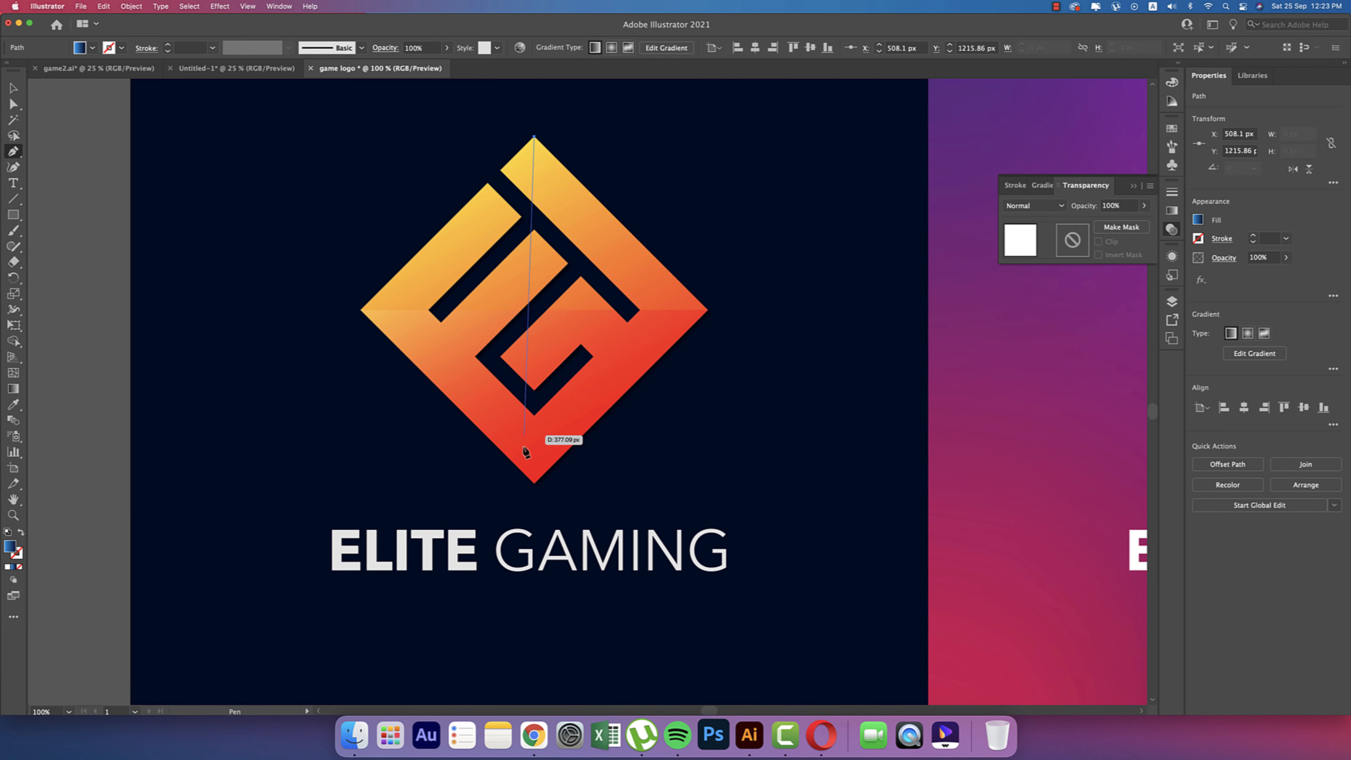
pyautogui.click(534, 483)
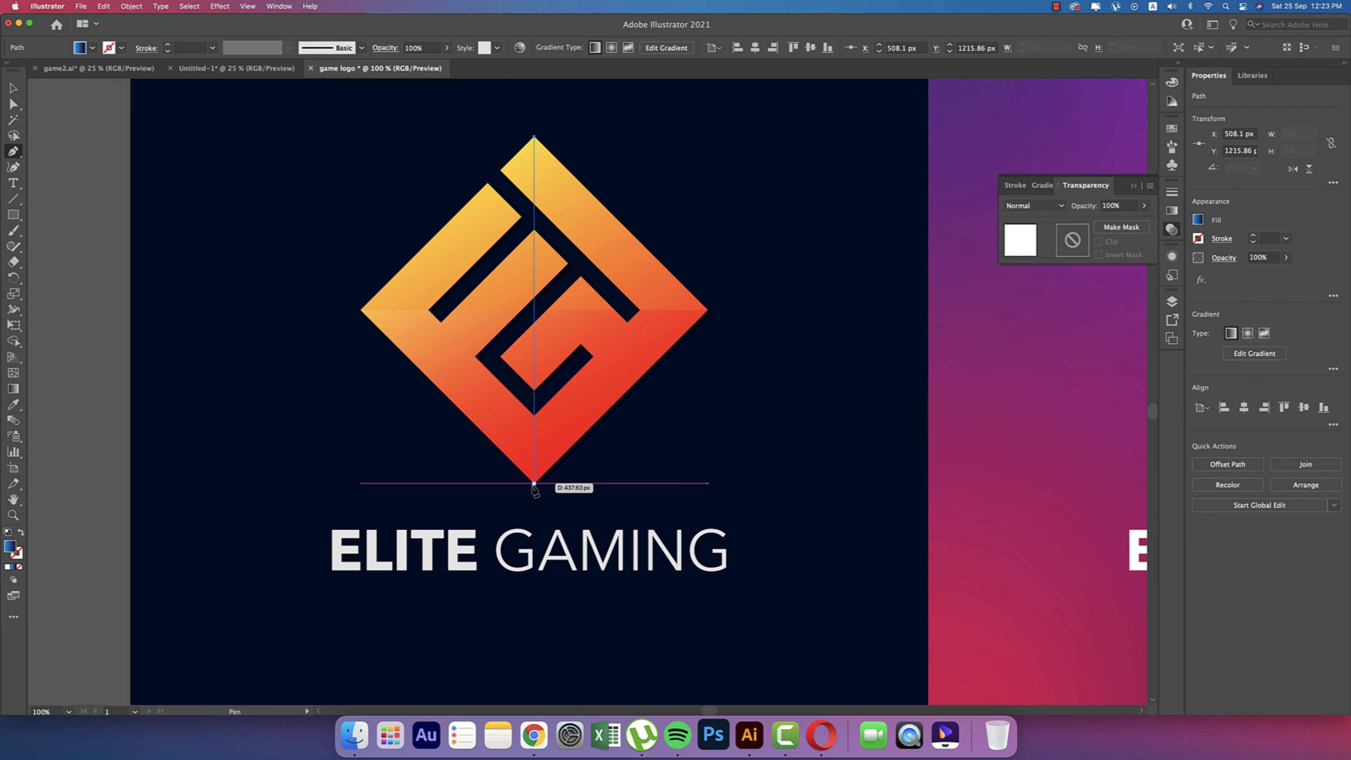
pyautogui.click(708, 309)
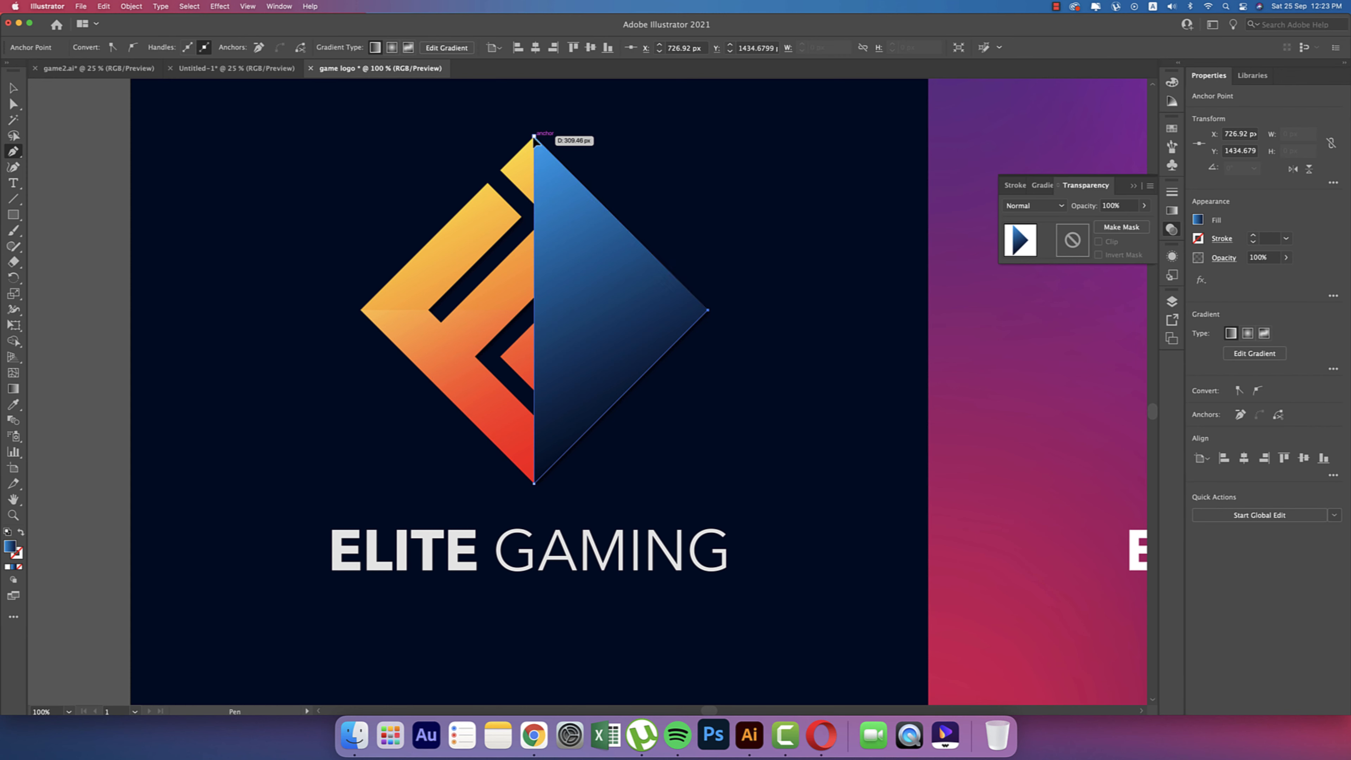
pyautogui.press('v')
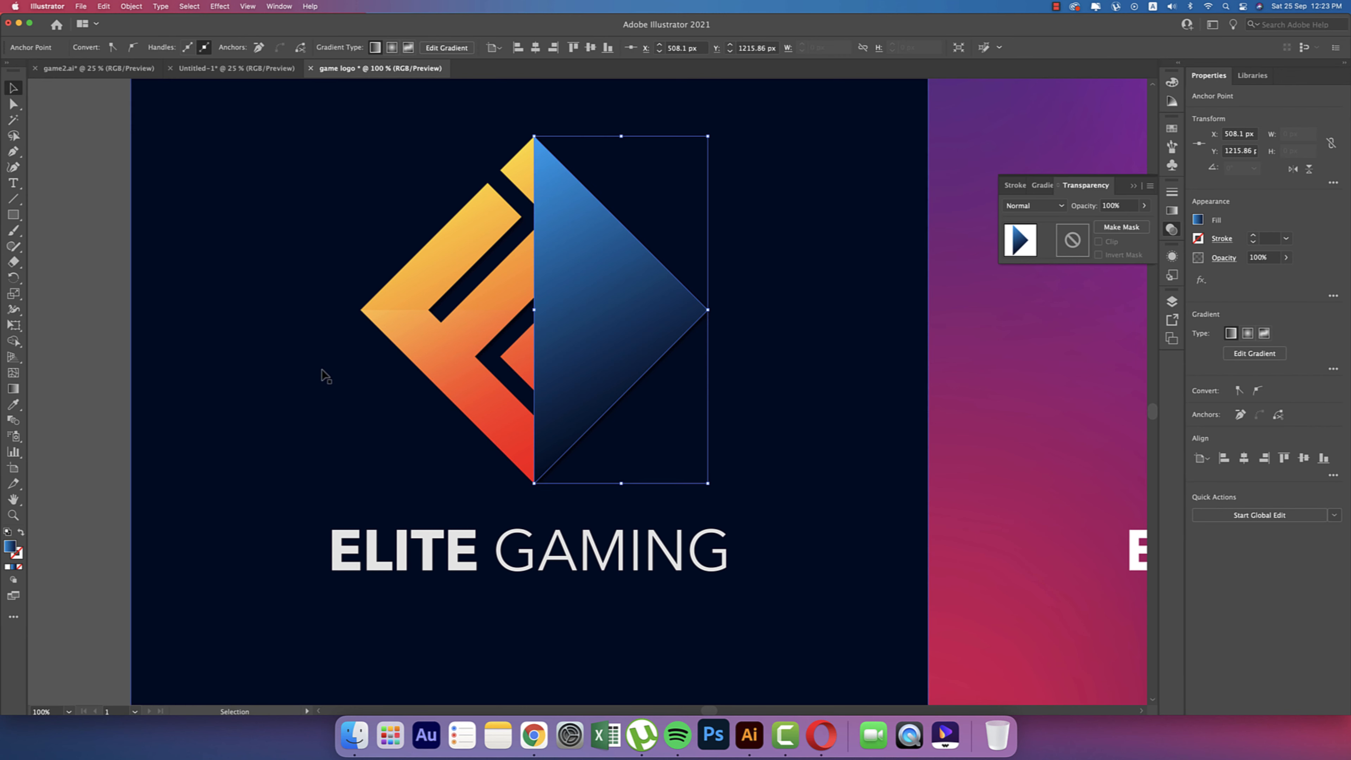
# Ungroup the orange emblem from its ELITE GAMING text
pyautogui.click(255, 310)
pyautogui.click(452, 253)
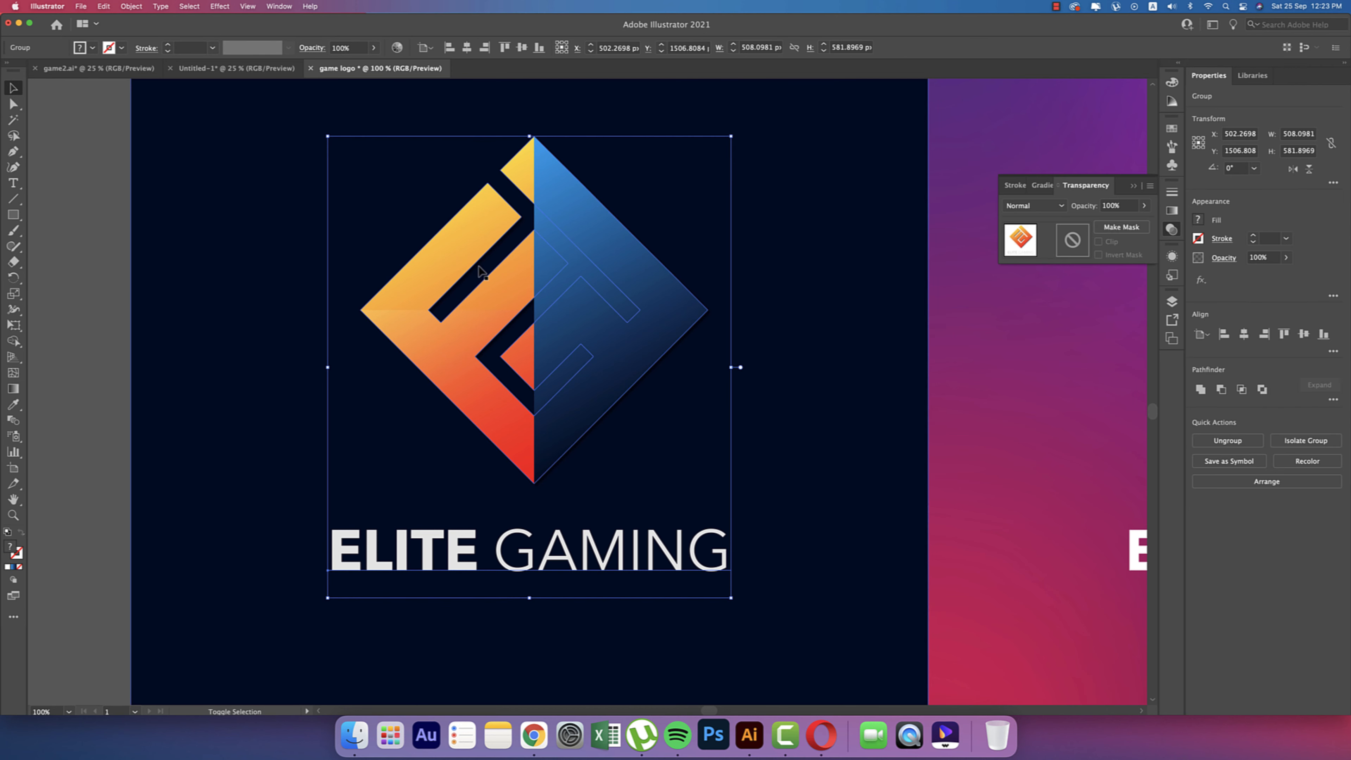
pyautogui.rightClick(602, 282)
pyautogui.click(586, 368)
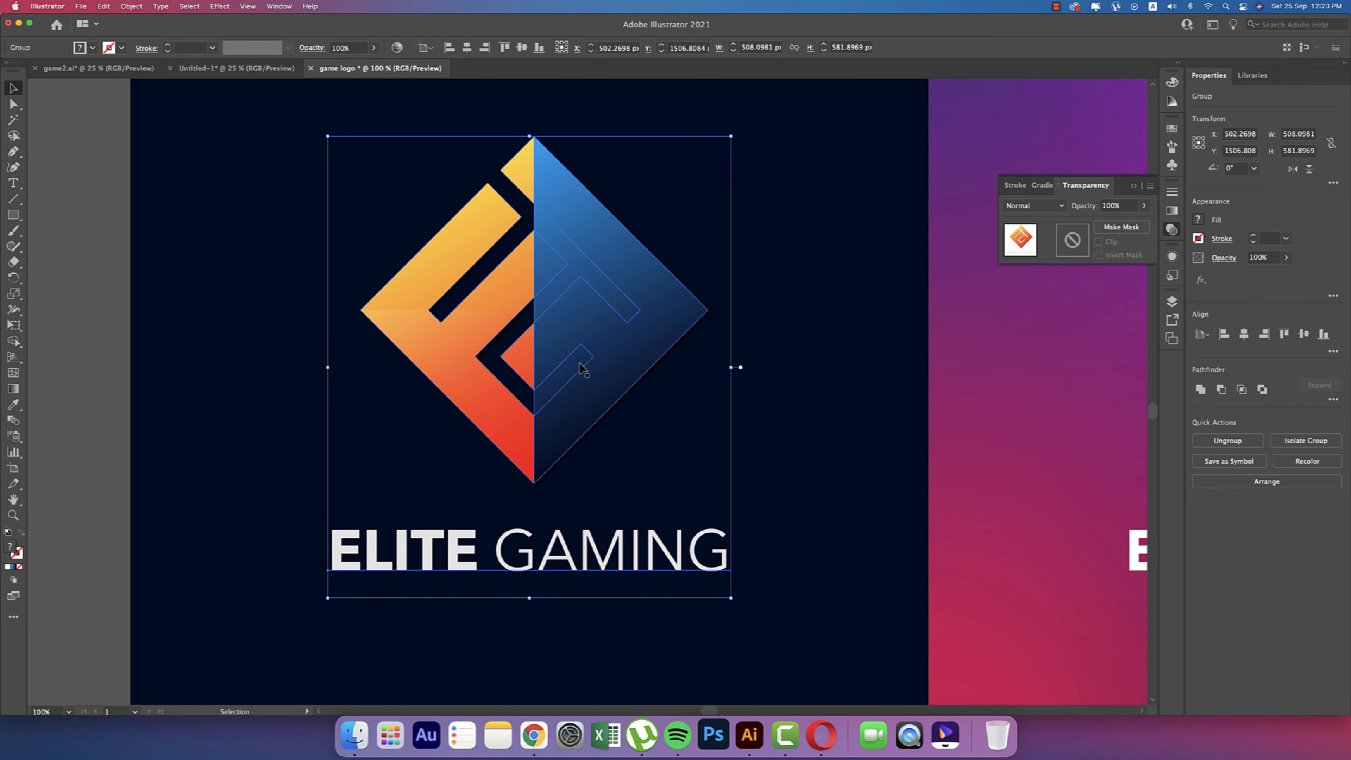
pyautogui.click(640, 331)
pyautogui.click(481, 232)
pyautogui.rightClick(481, 232)
pyautogui.click(504, 331)
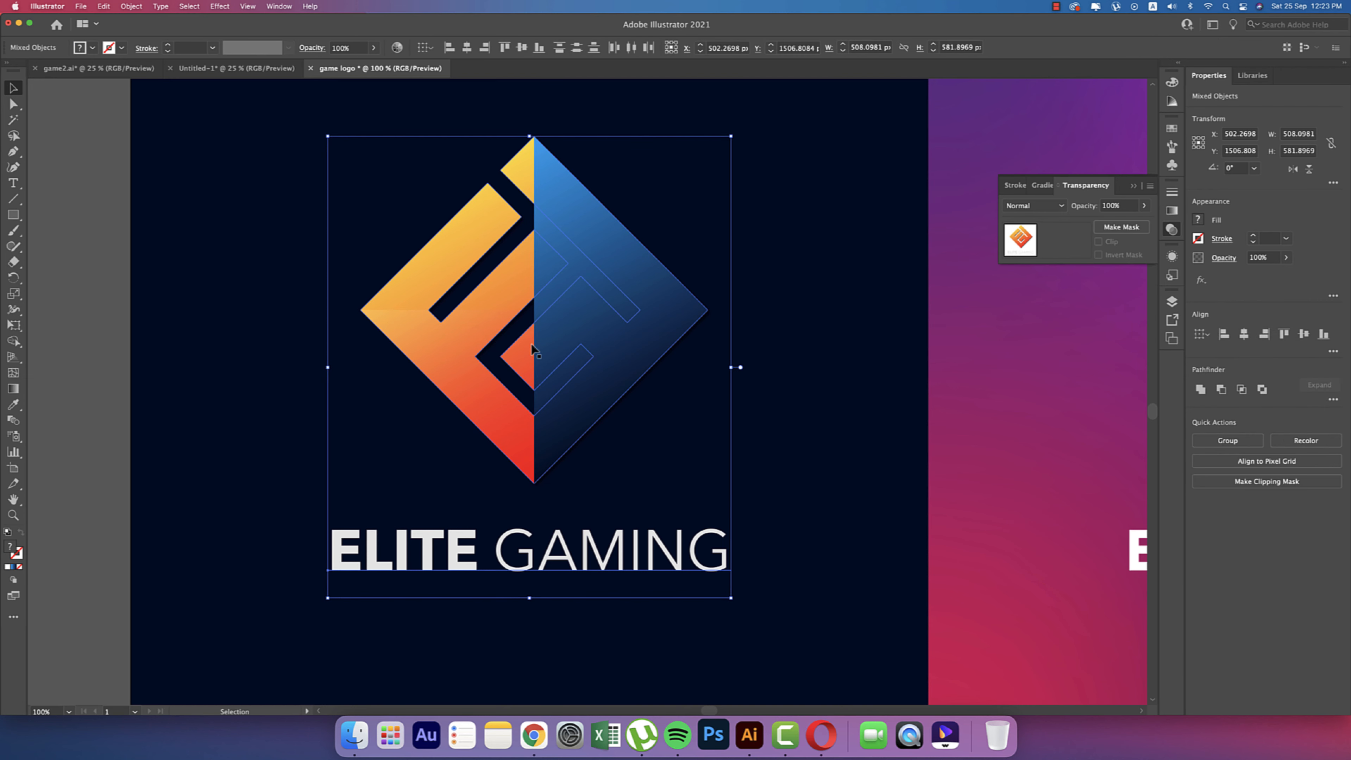
# Remove the areas of the right-half triangle that cover the emblem's gaps with the Shape Builder tool
pyautogui.click(253, 237)
pyautogui.click(479, 226)
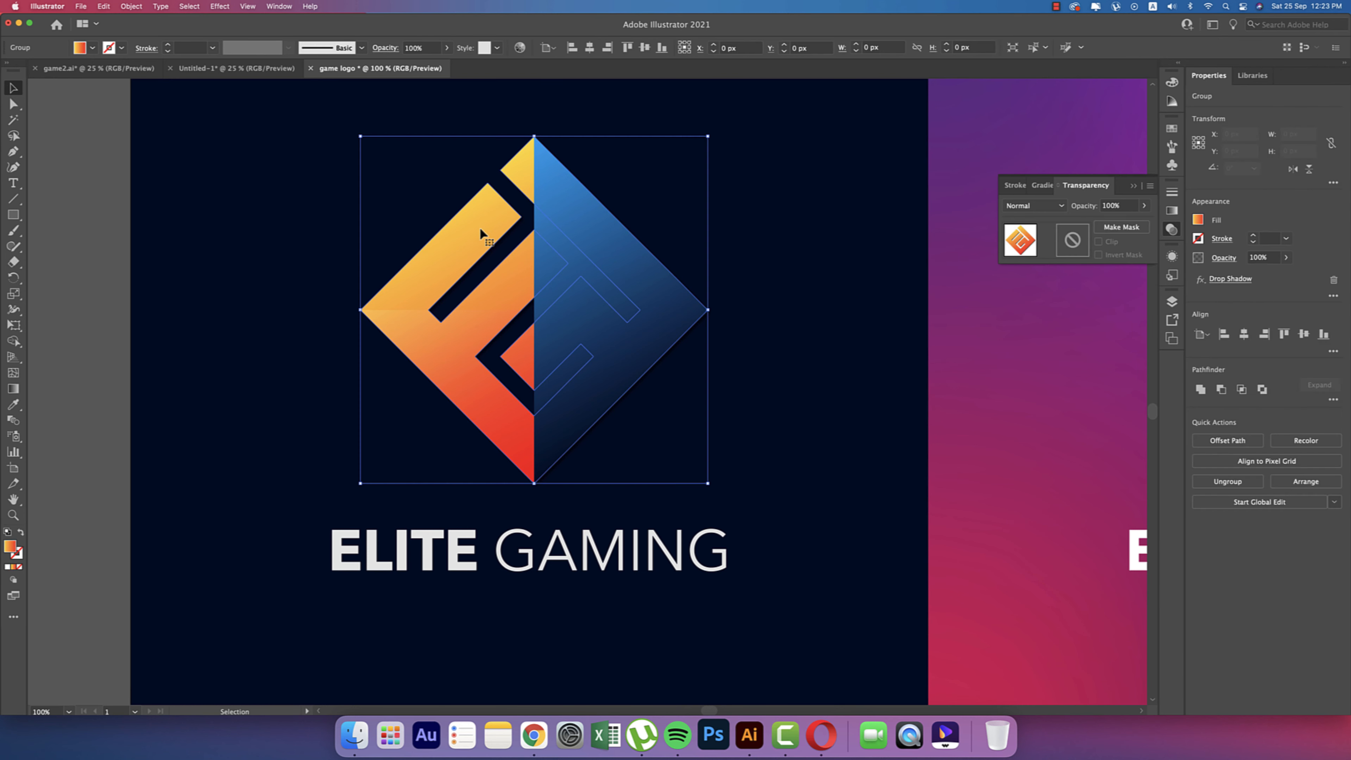
pyautogui.keyDown('shift'); pyautogui.click(624, 245); pyautogui.keyUp('shift')
pyautogui.hotkey('shift', 'm')
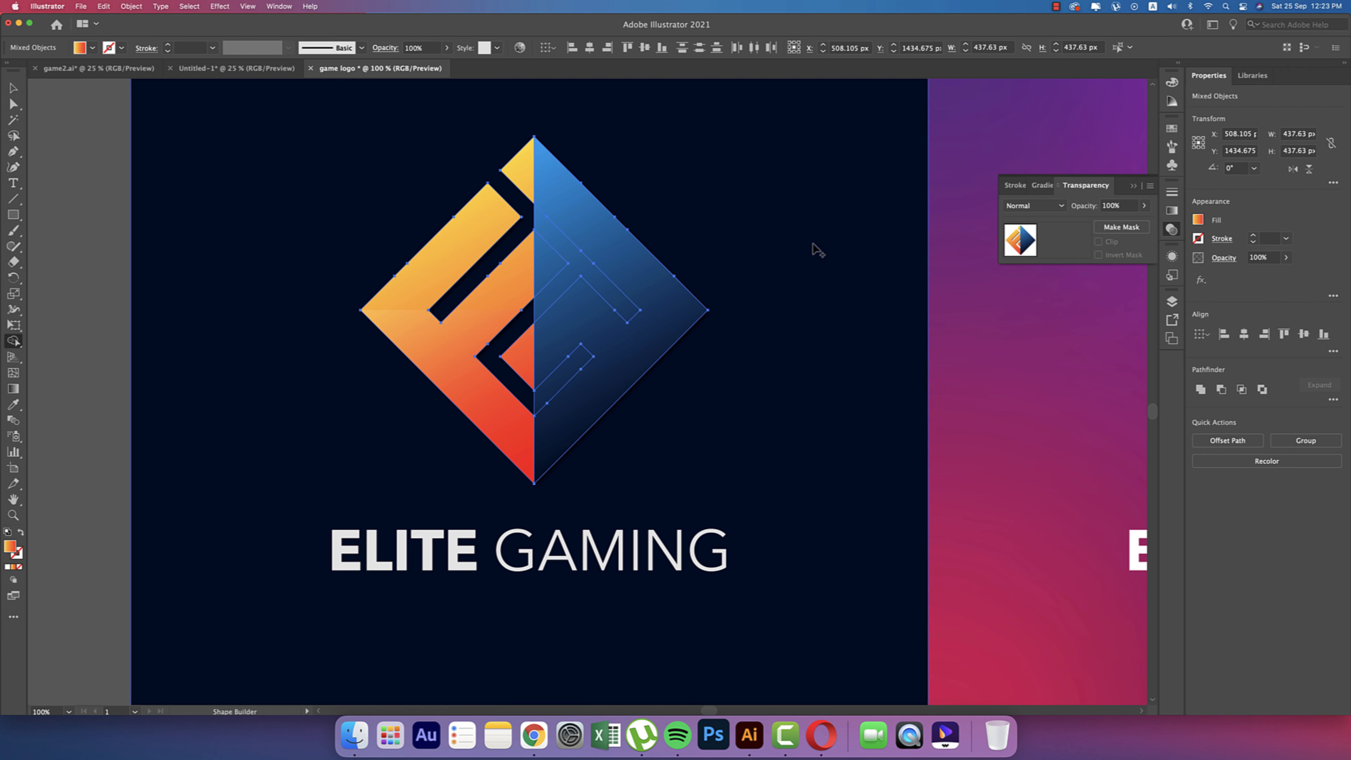
pyautogui.keyDown('alt'); pyautogui.click(575, 259); pyautogui.keyUp('alt')
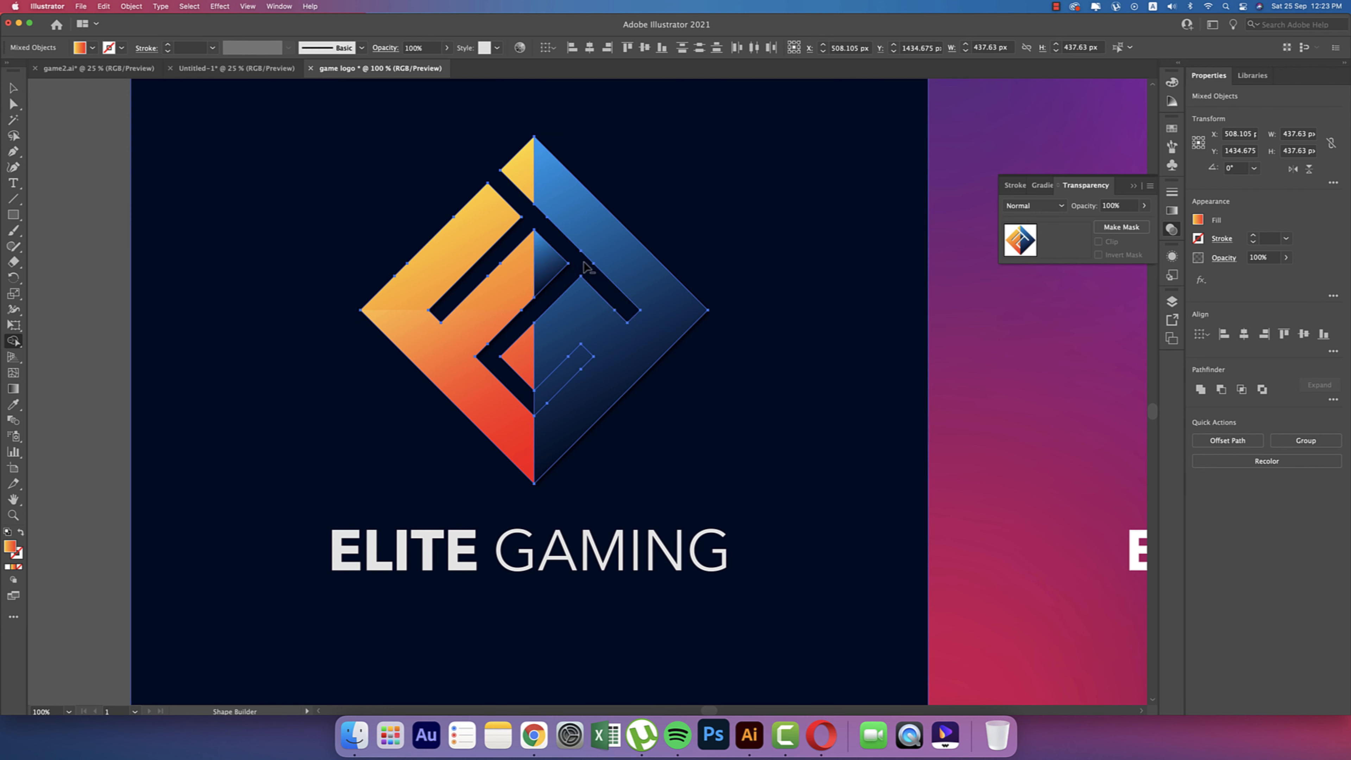
pyautogui.press('v')
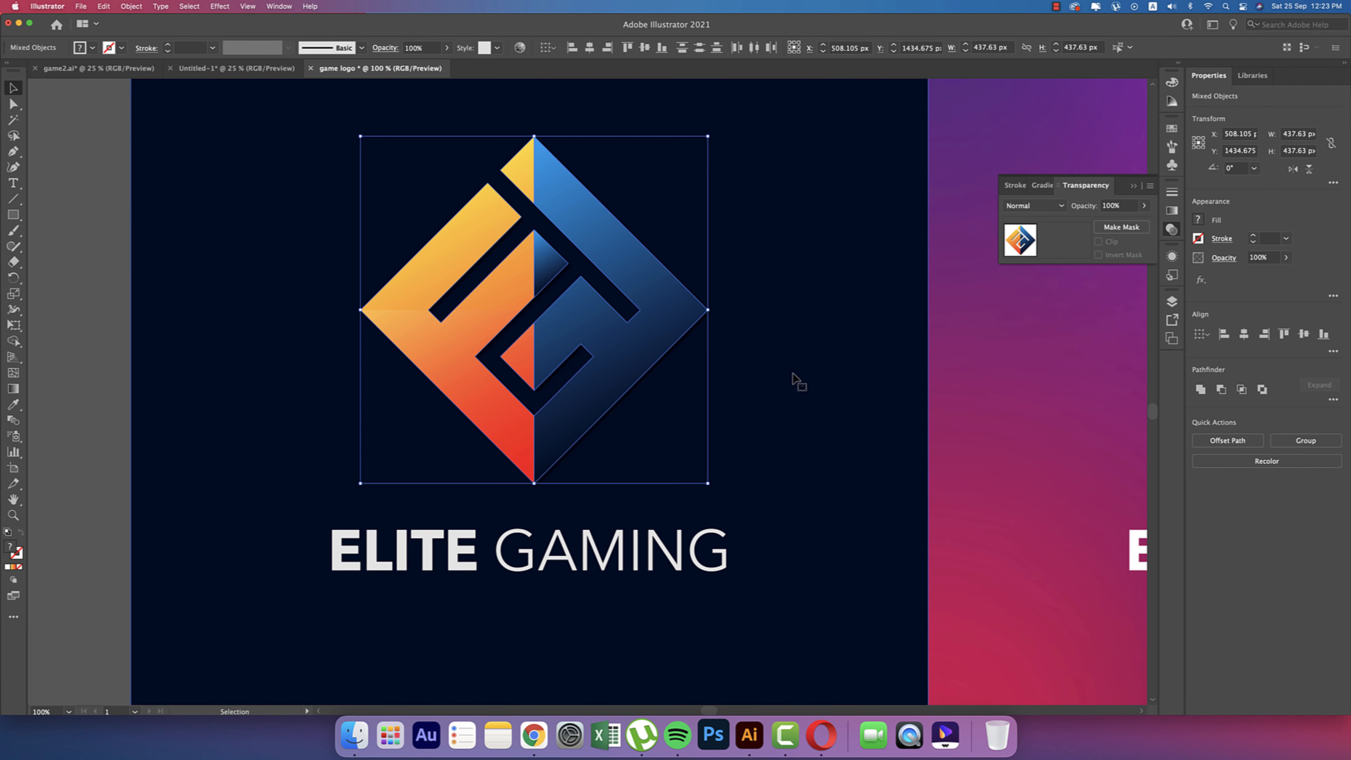
pyautogui.click(105, 241)
# Group the blue right-half pieces and set their blend mode to Overlay
pyautogui.moveTo(615, 257); pyautogui.dragTo(820, 257)
pyautogui.press('super+z')
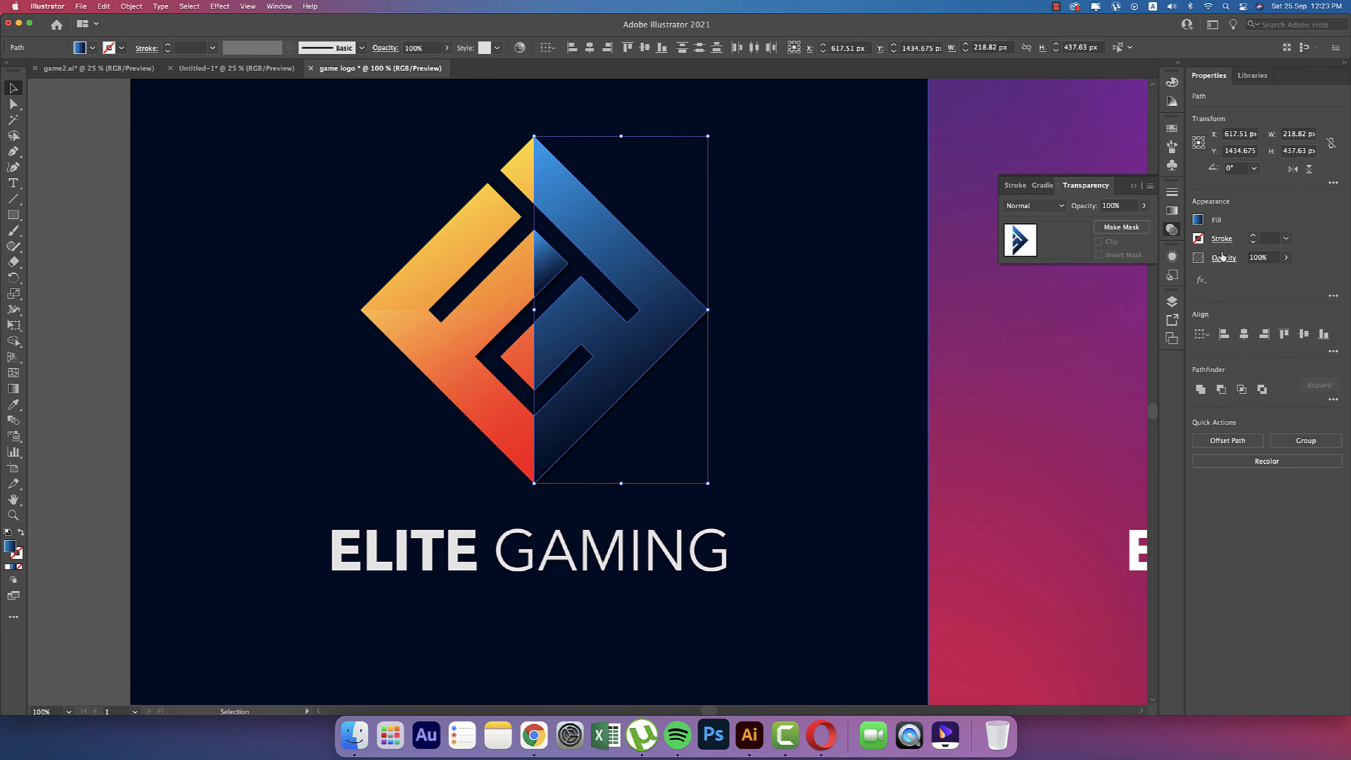
pyautogui.press('super+g')
pyautogui.click(1063, 210)
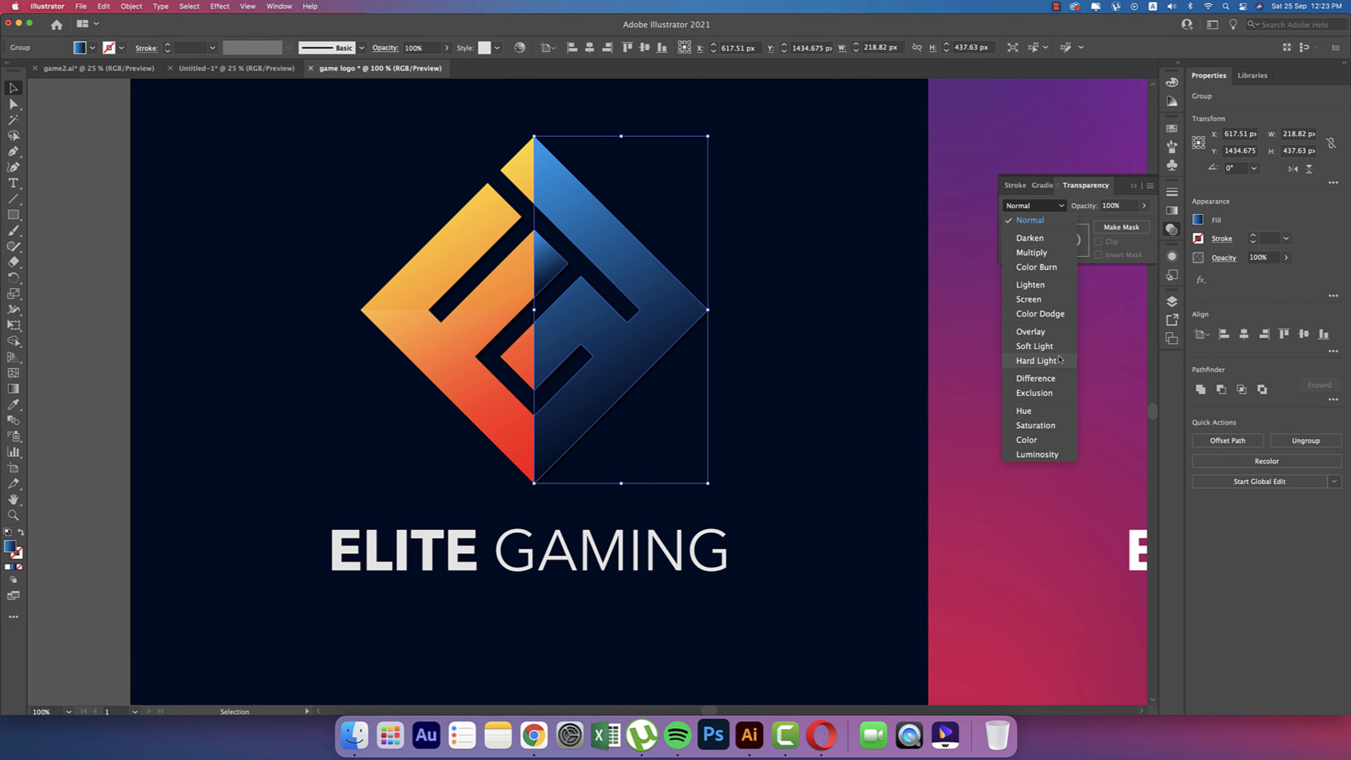
pyautogui.click(1051, 345)
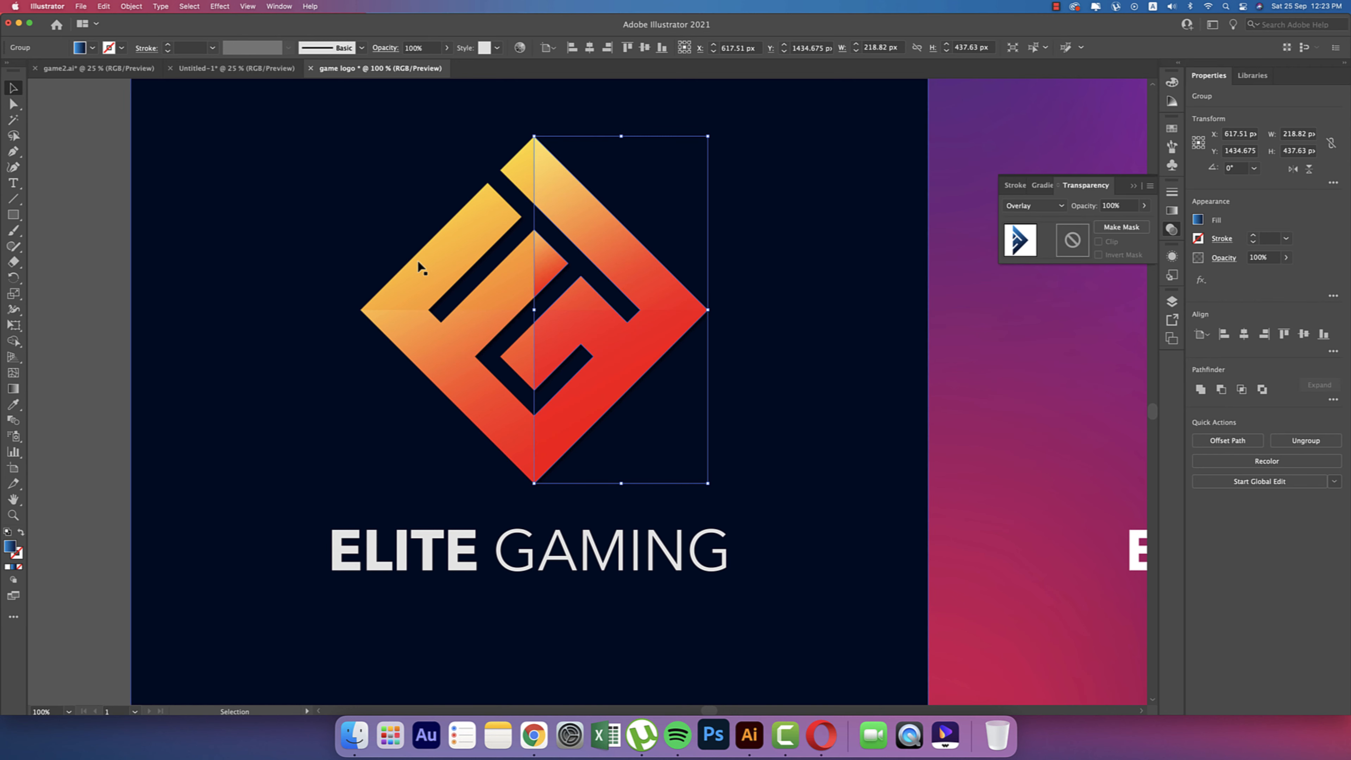
pyautogui.click(71, 235)
# Redraw the gradient of the right-half Overlay shading diagonally from the emblem's upper right to its lower left
pyautogui.scroll(-3, 355, 362)
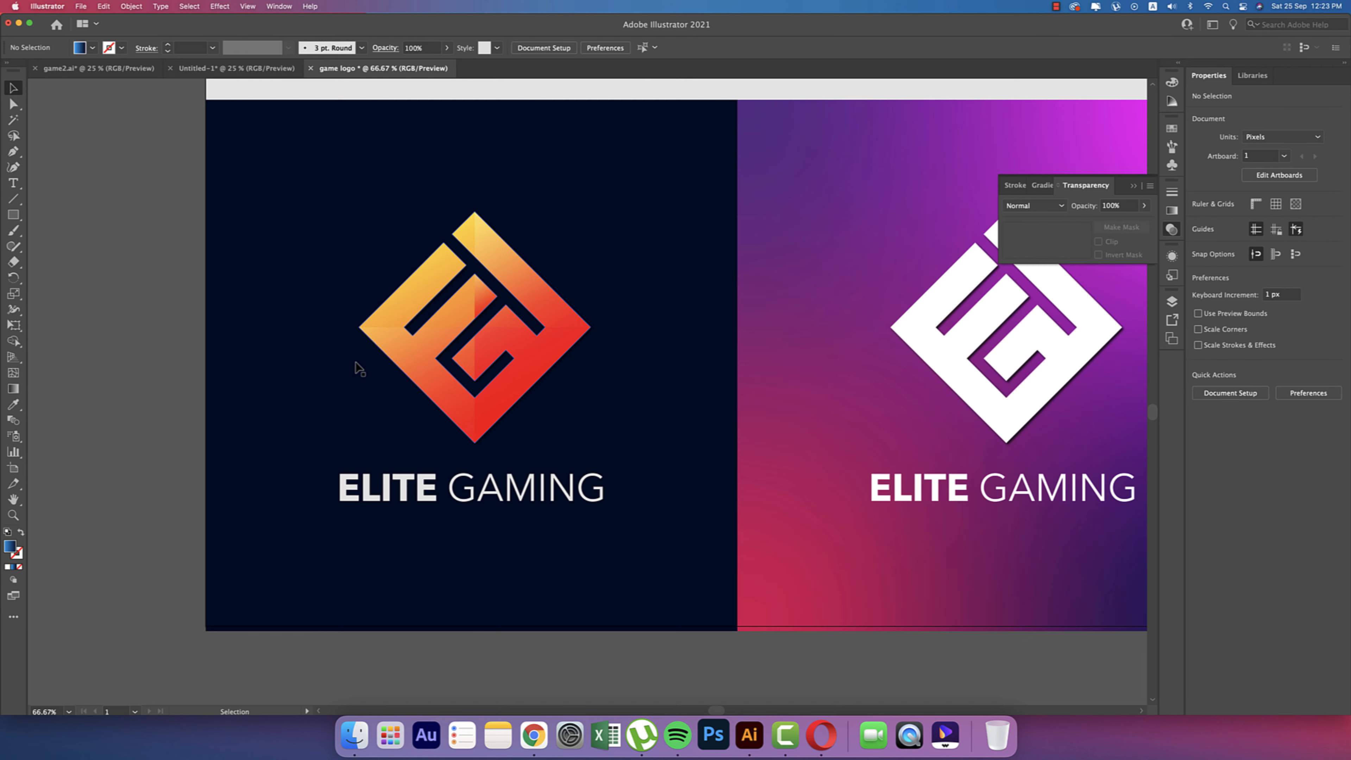
pyautogui.scroll(1, 536, 515)
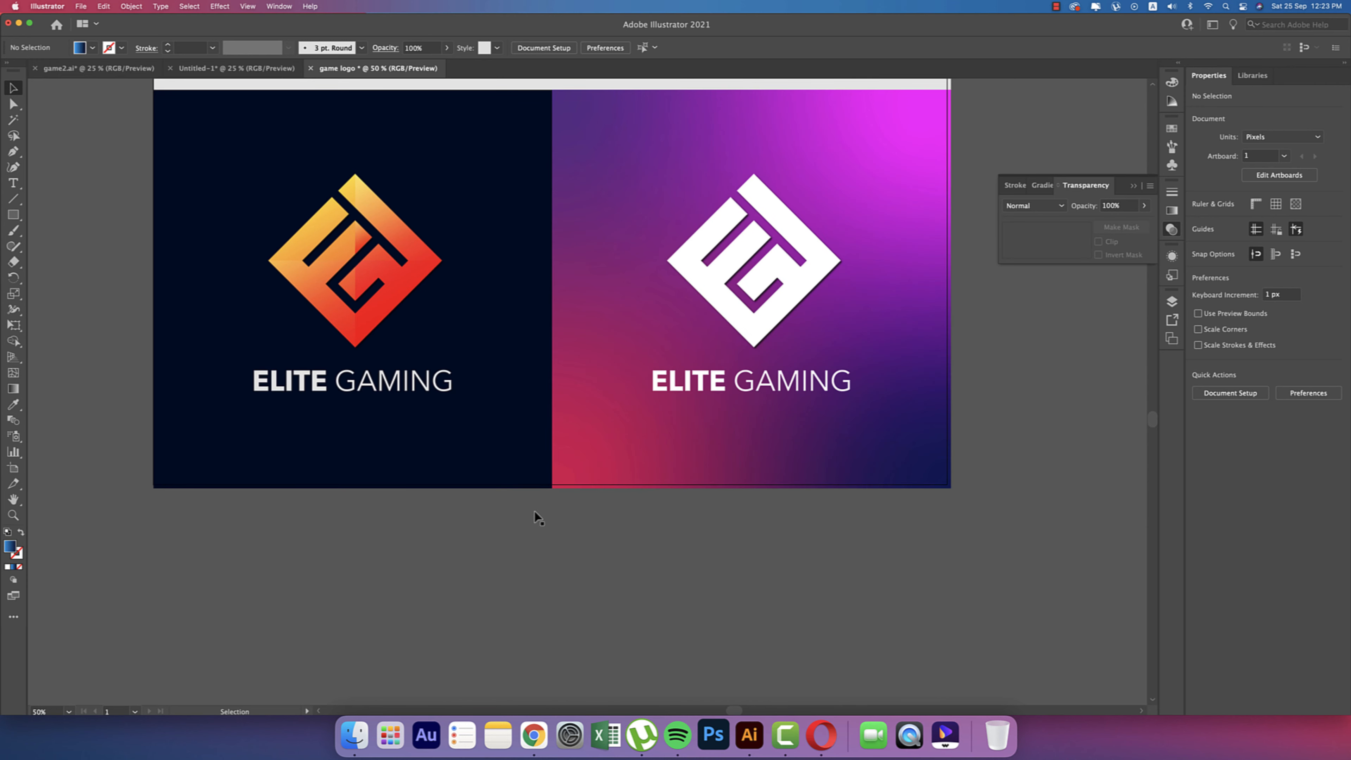
pyautogui.click(390, 240)
pyautogui.press('g')
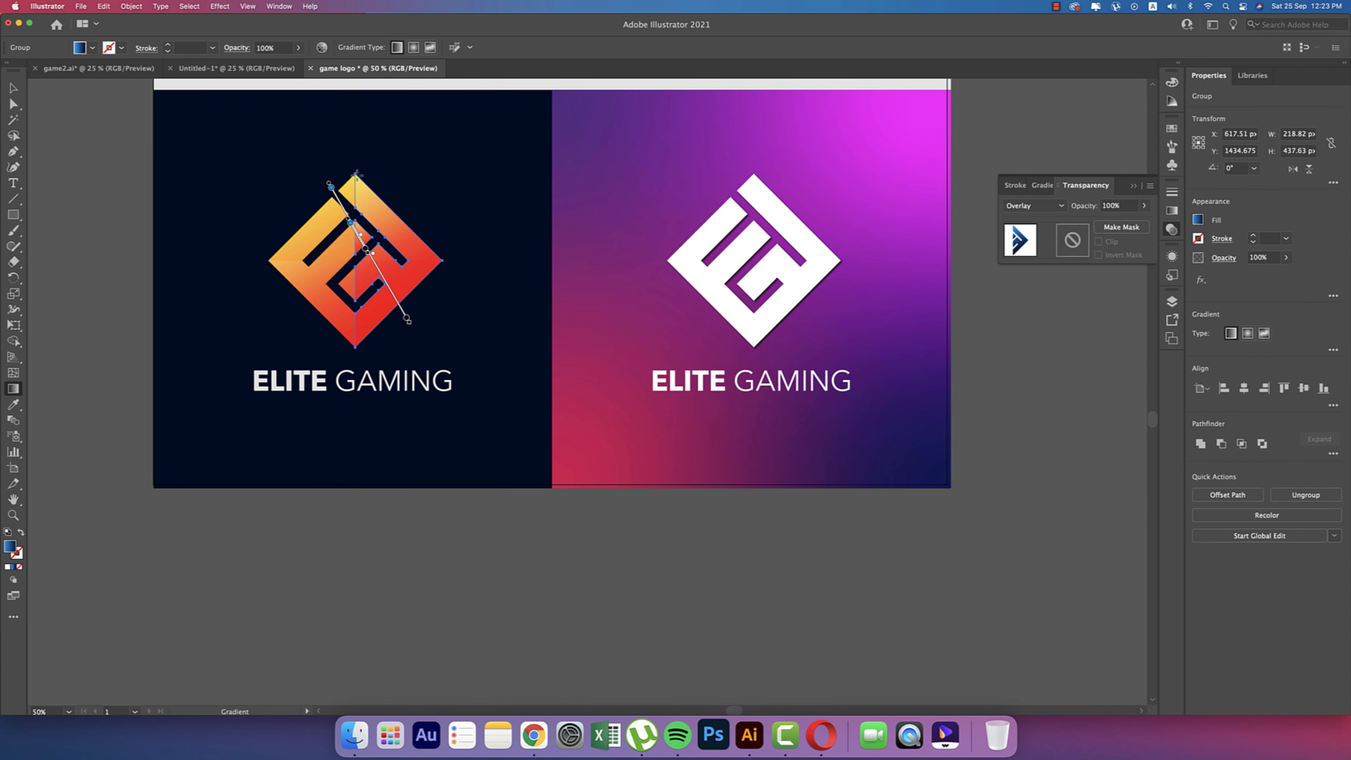
pyautogui.moveTo(397, 262); pyautogui.dragTo(421, 387)
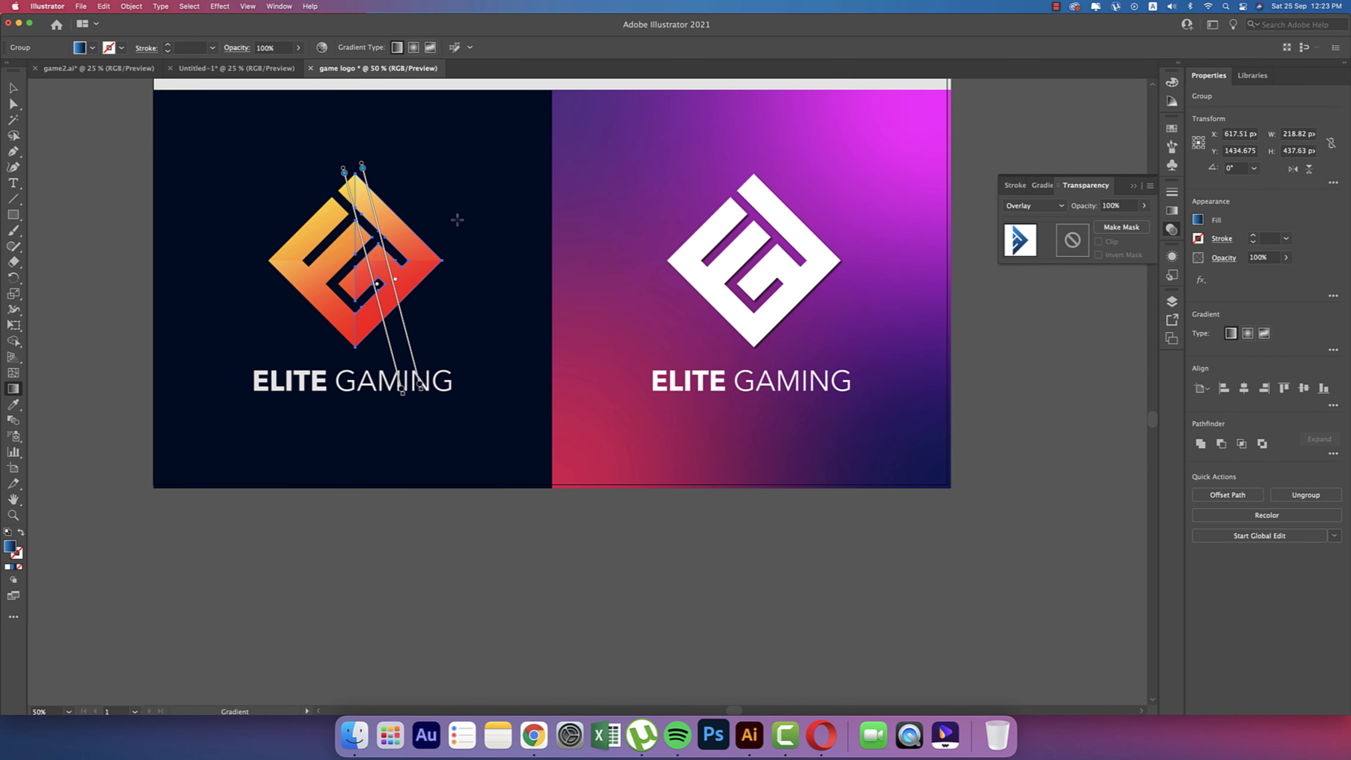
pyautogui.moveTo(458, 196); pyautogui.dragTo(339, 360)
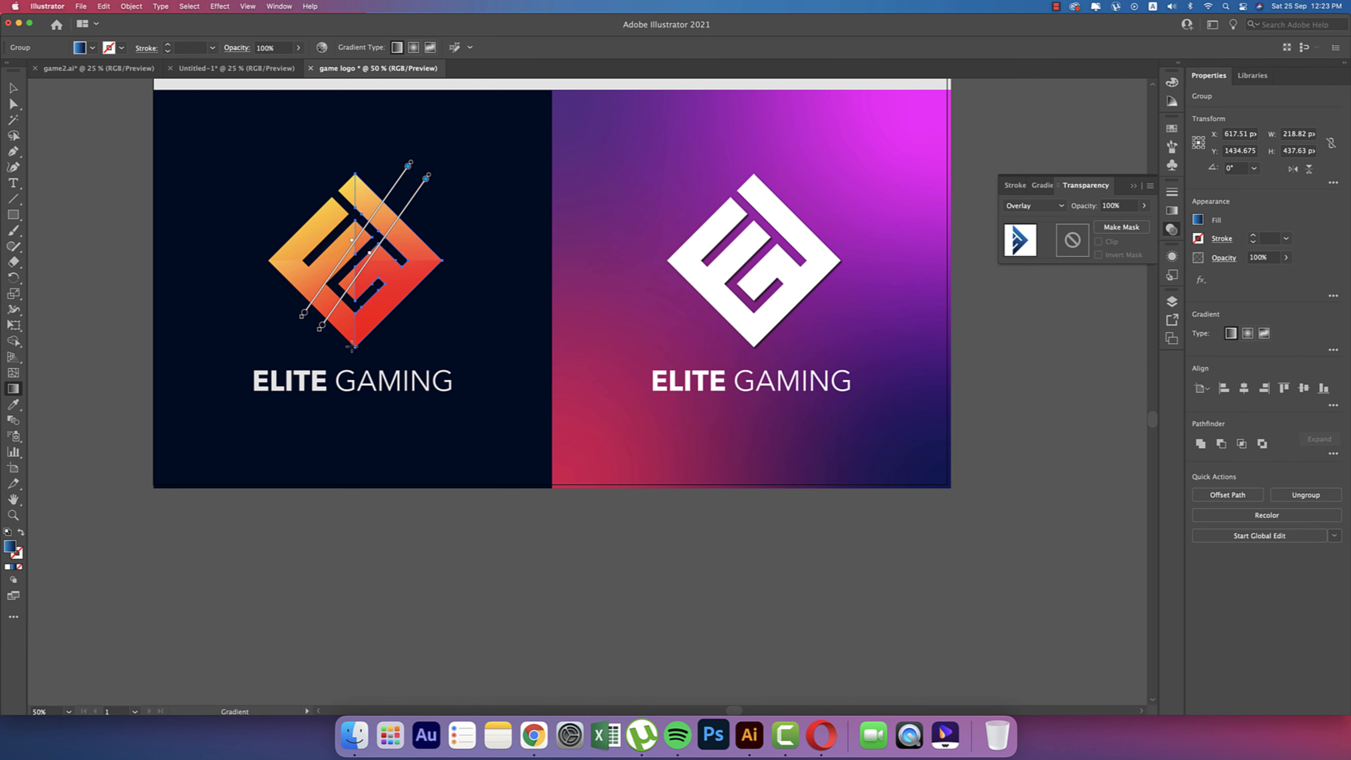
pyautogui.press('v')
pyautogui.click(612, 515)
# Examine the three logo versions on the light grey, navy and gradient backgrounds as a whole layout
pyautogui.scroll(-2, 612, 515)
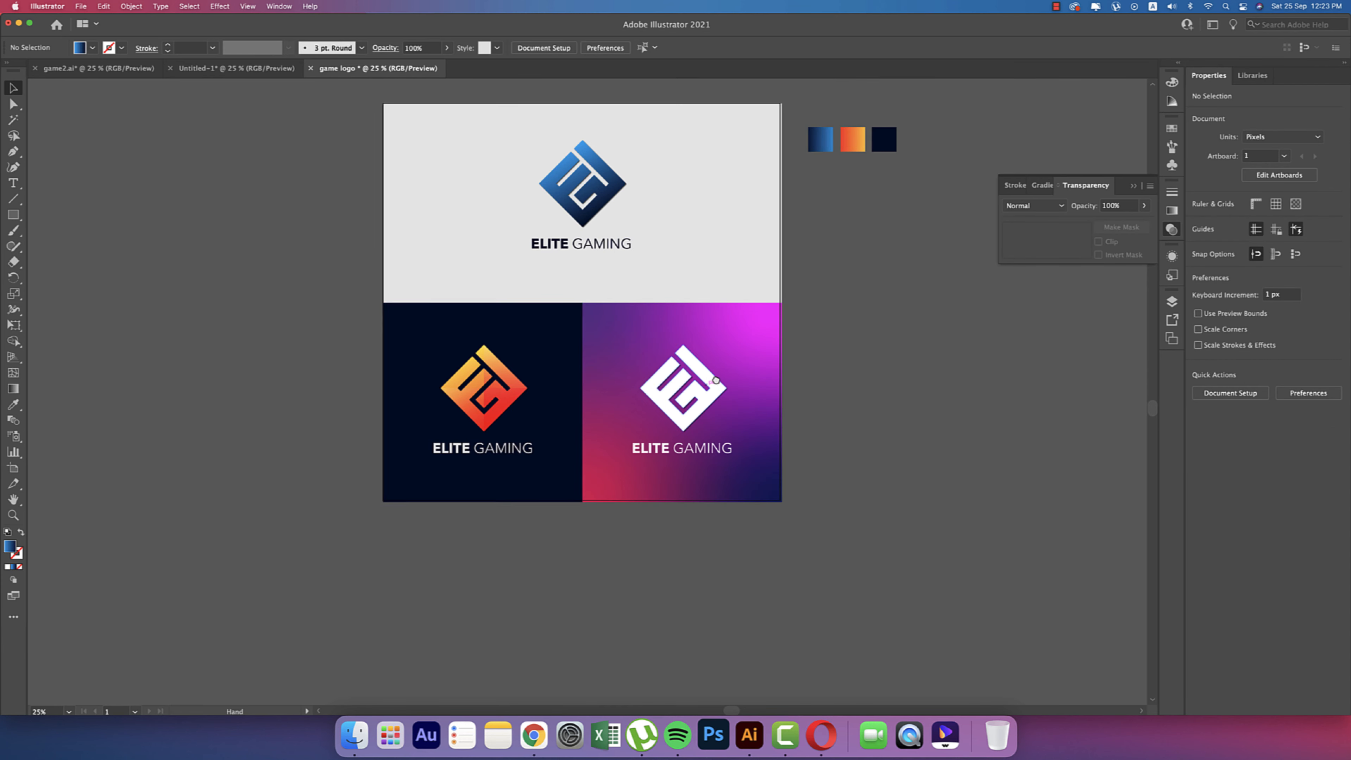
pyautogui.hscroll(1, 807, 429)
pyautogui.scroll(1, 804, 432)
pyautogui.moveTo(340, 452); pyautogui.dragTo(435, 507)
pyautogui.moveTo(809, 446); pyautogui.dragTo(798, 481)
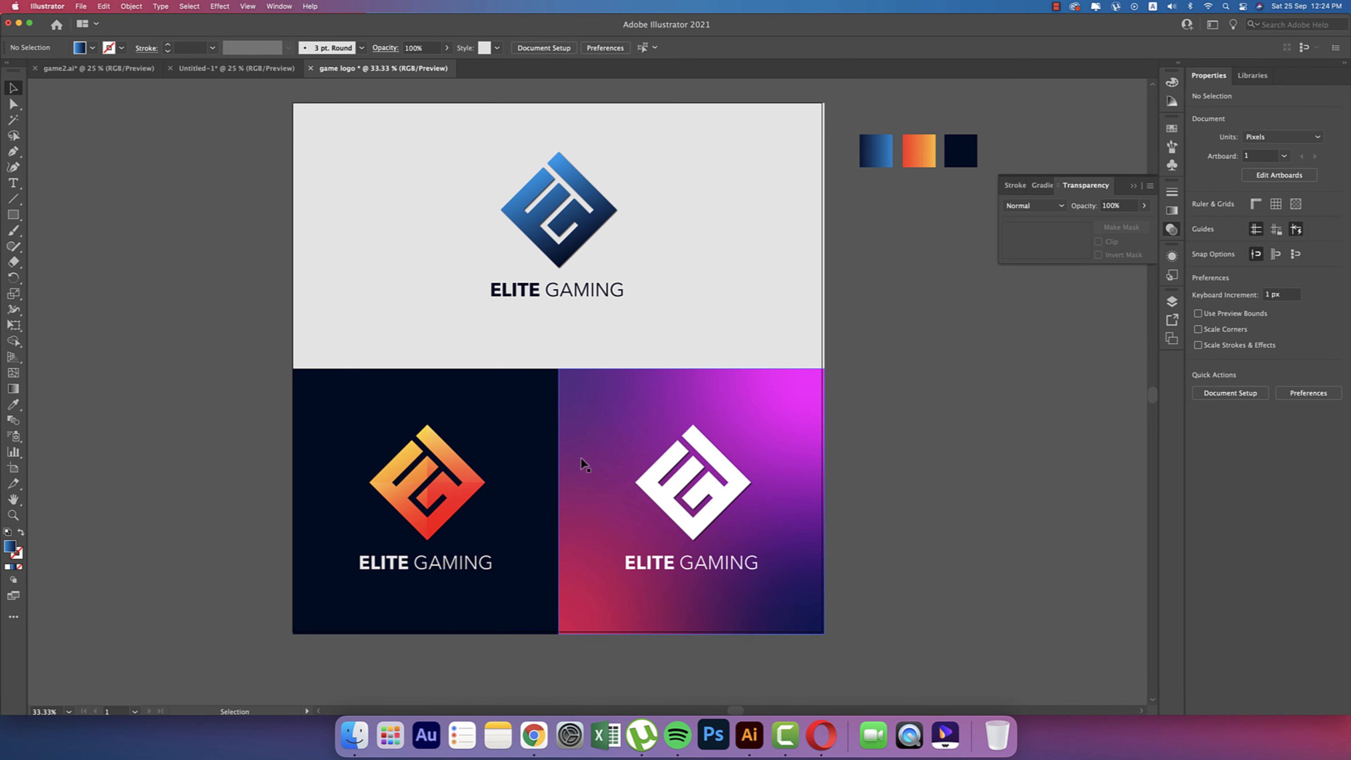
pyautogui.scroll(-1, 581, 458)
pyautogui.scroll(-2, 793, 469)
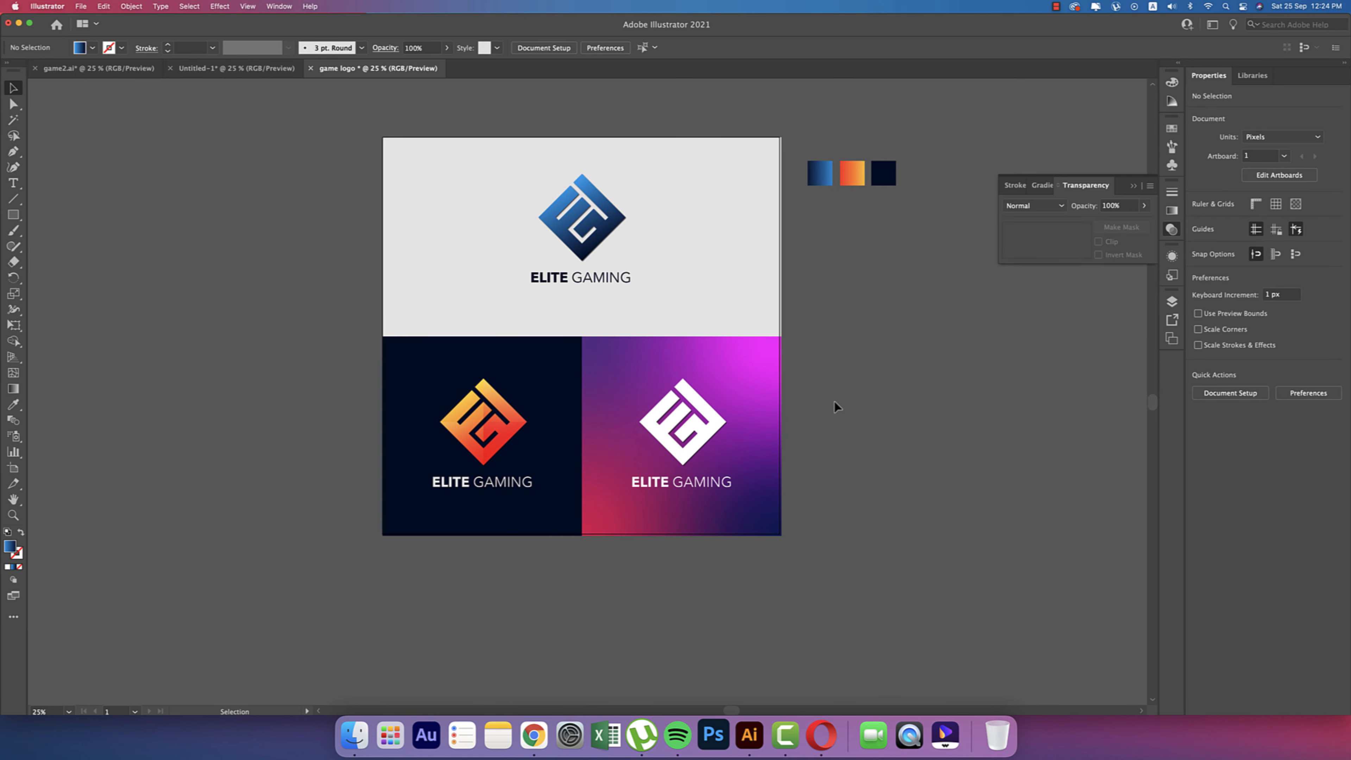
pyautogui.scroll(1, 659, 403)
pyautogui.moveTo(662, 395); pyautogui.dragTo(684, 471)
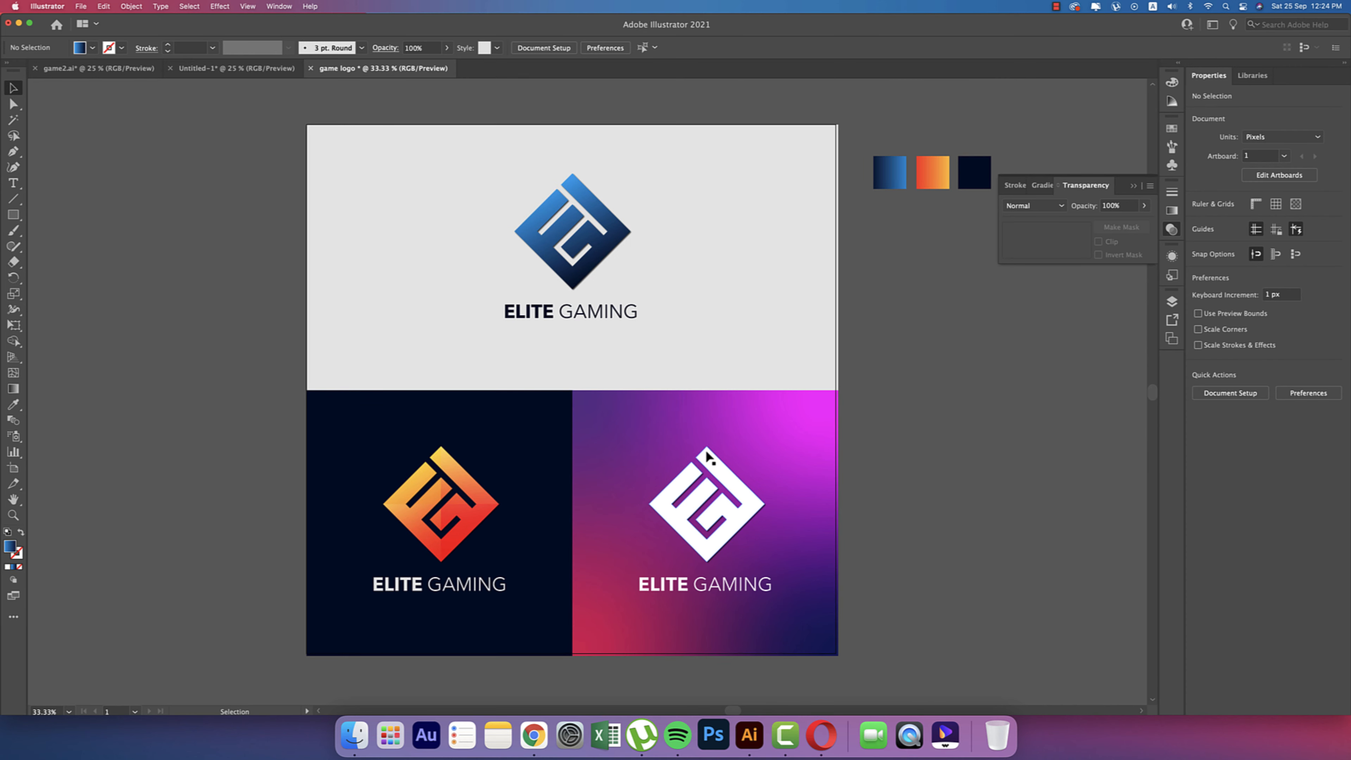
# Switch to Chrome, open unsplash.com and search for "gamming" photos
pyautogui.click(534, 735)
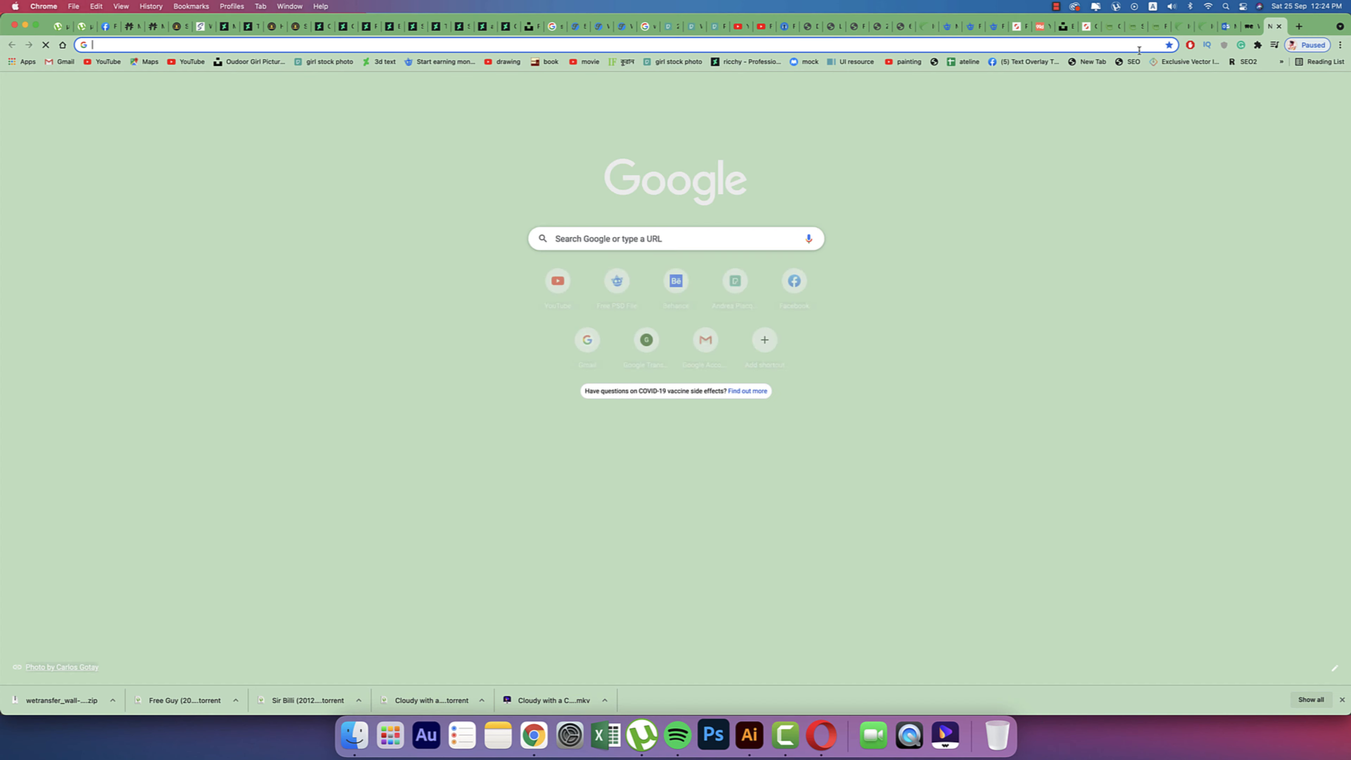
pyautogui.click(1124, 48)
pyautogui.write('unsplash')
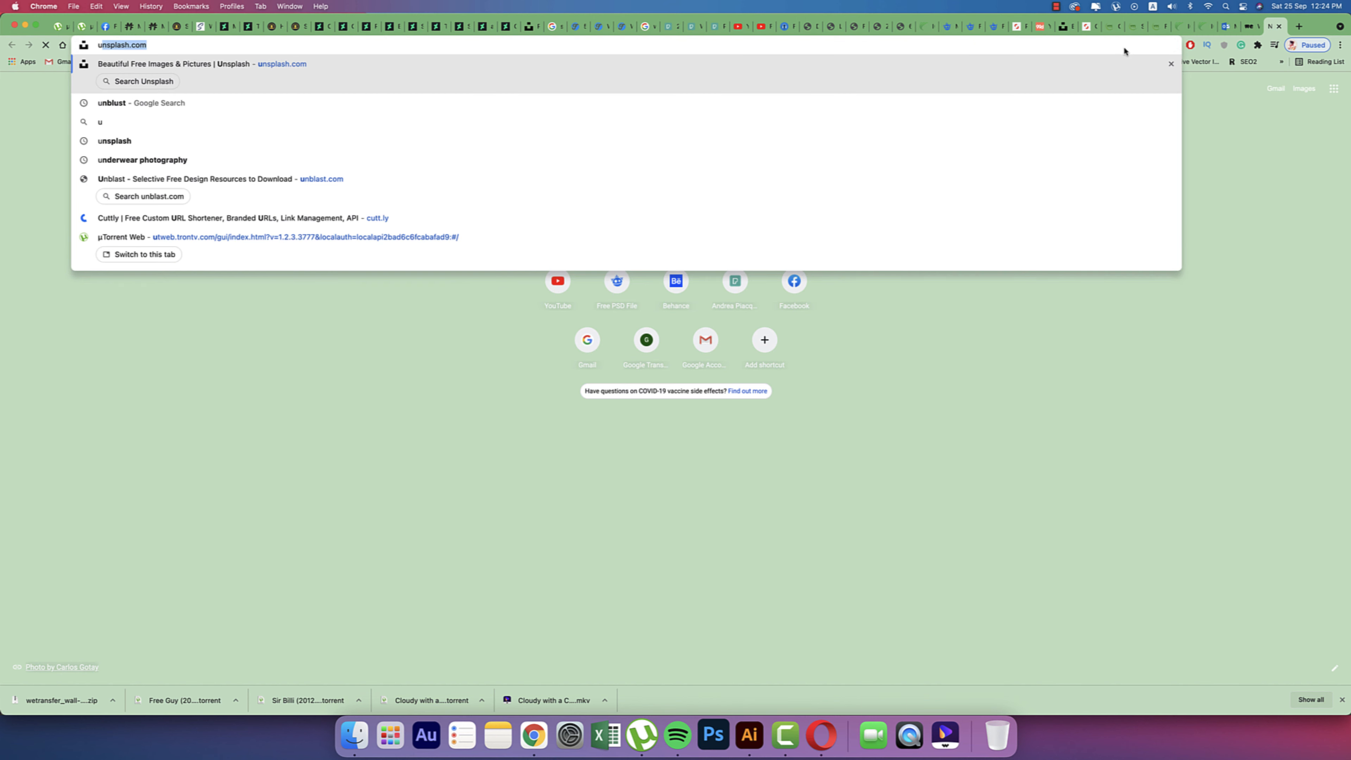
pyautogui.press('Return')
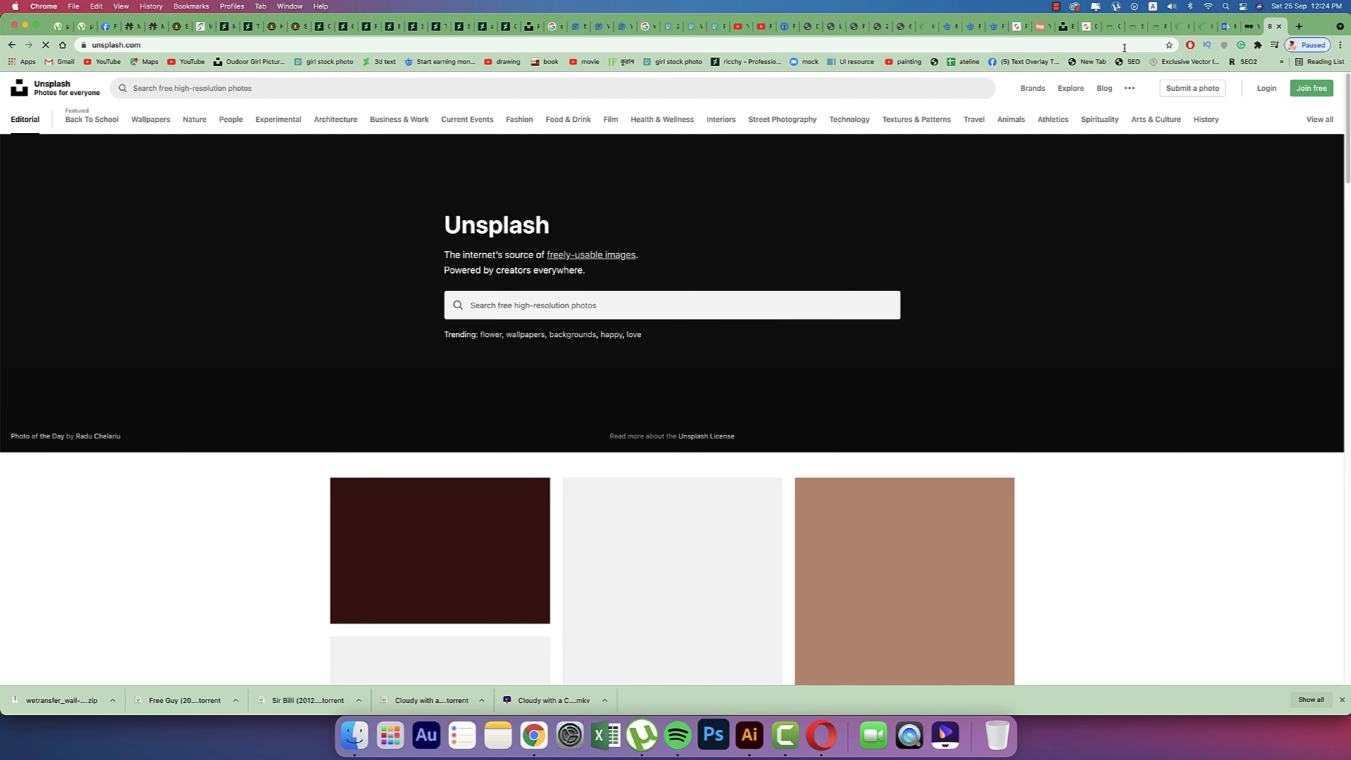
pyautogui.click(769, 303)
pyautogui.write('gamming')
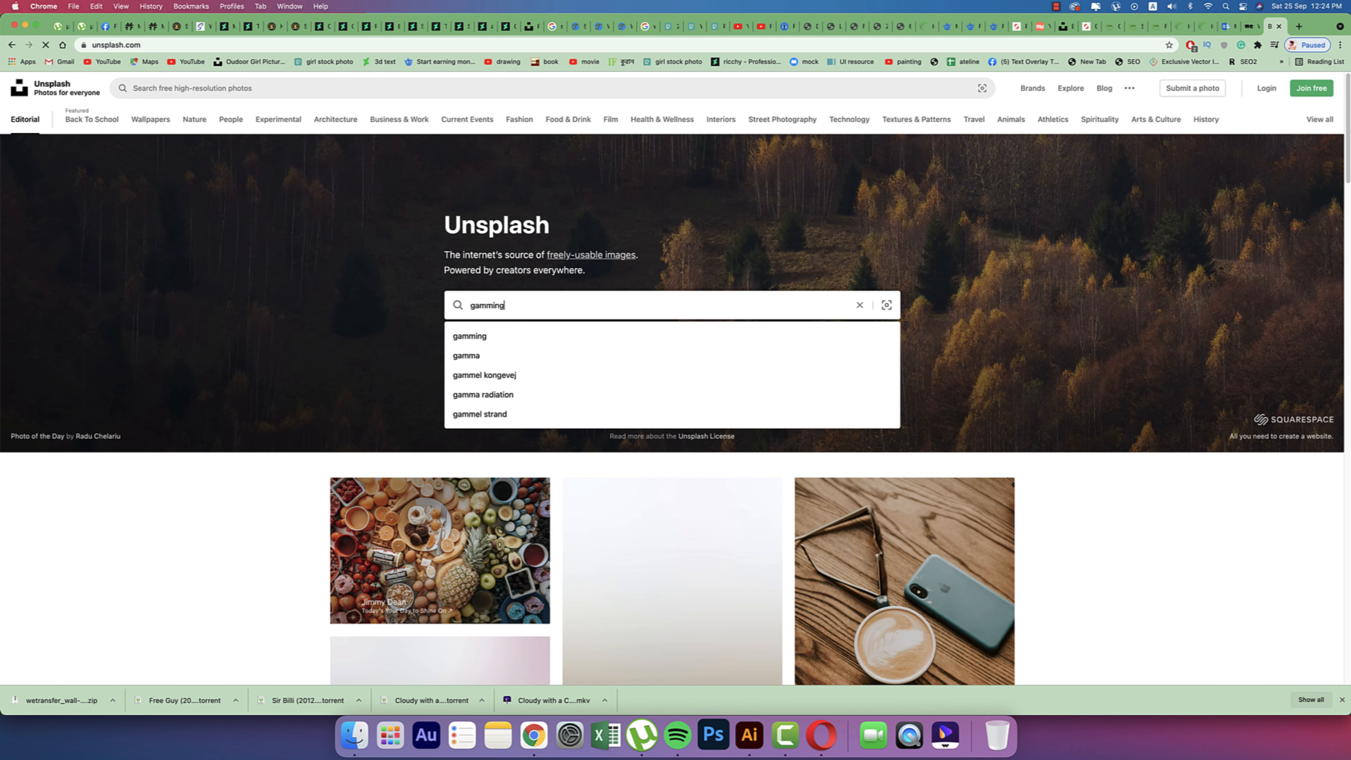
pyautogui.press('Return')
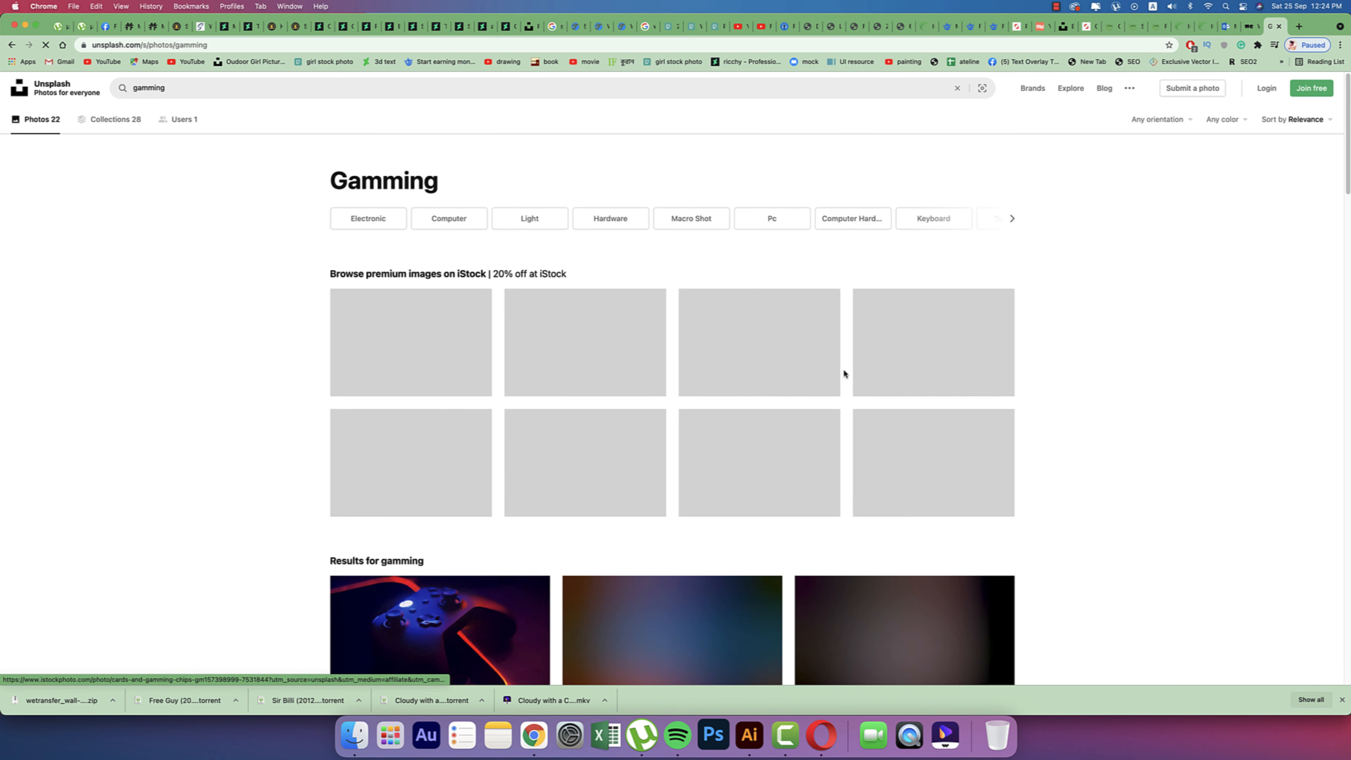
# Browse the gaming photo results and download the photo of the game controller lit in blue and red to the RCHL folder
pyautogui.scroll(-5, 844, 371)
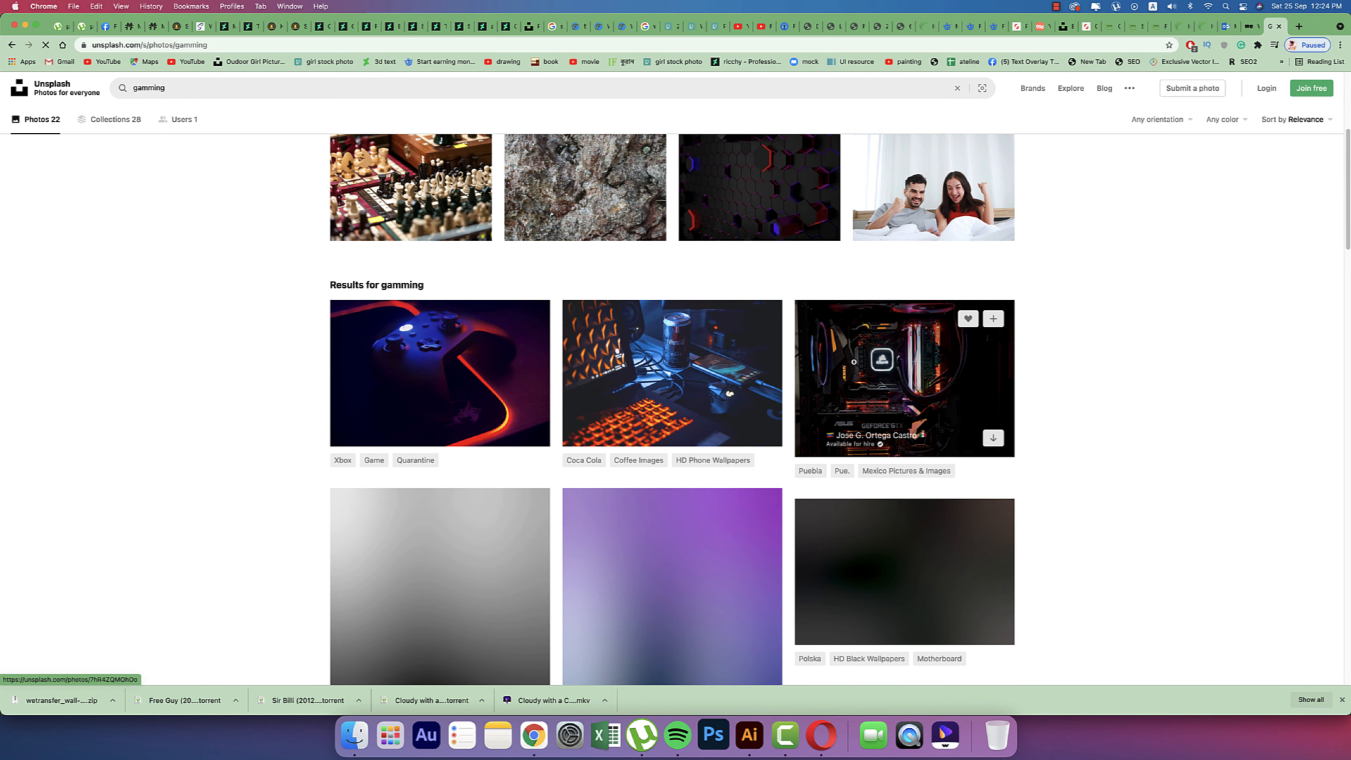
pyautogui.scroll(-1, 852, 365)
pyautogui.scroll(-6, 854, 363)
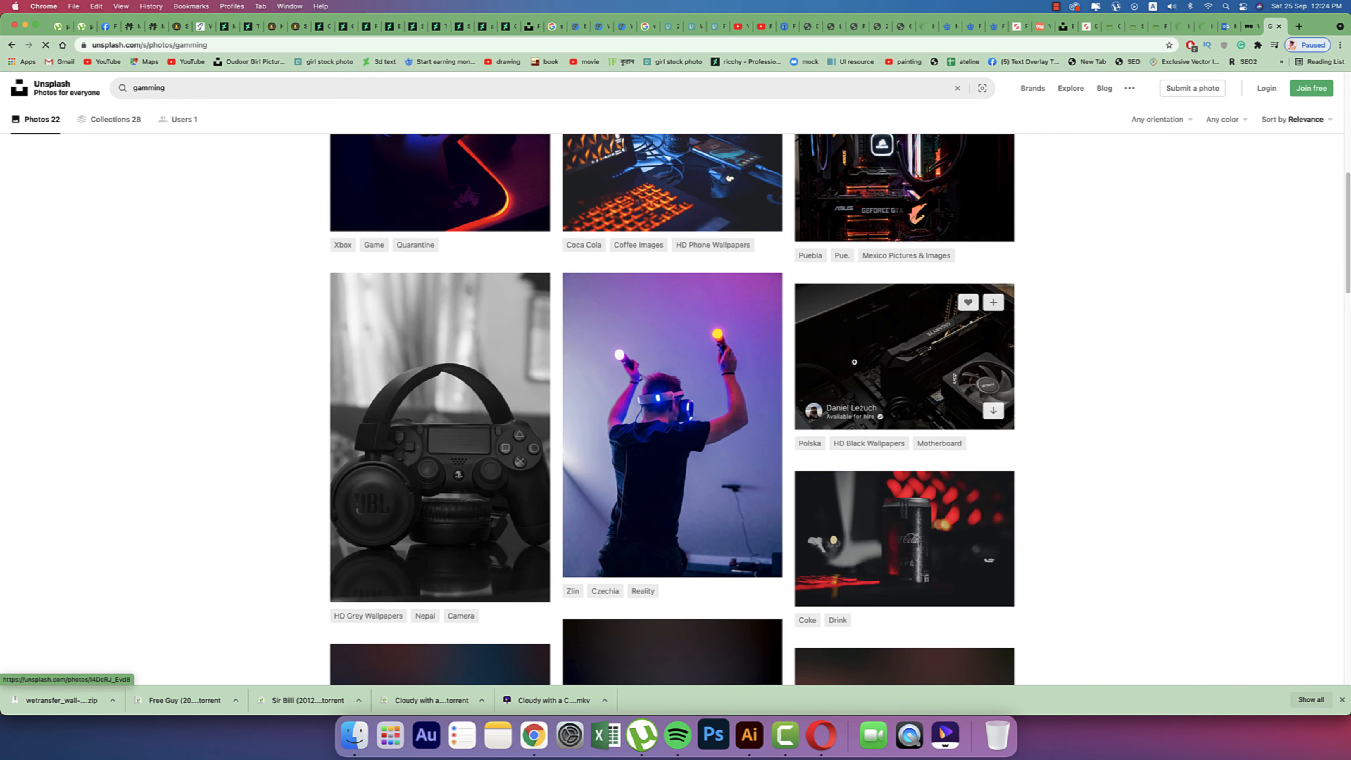
pyautogui.scroll(-10, 854, 361)
pyautogui.scroll(5, 854, 362)
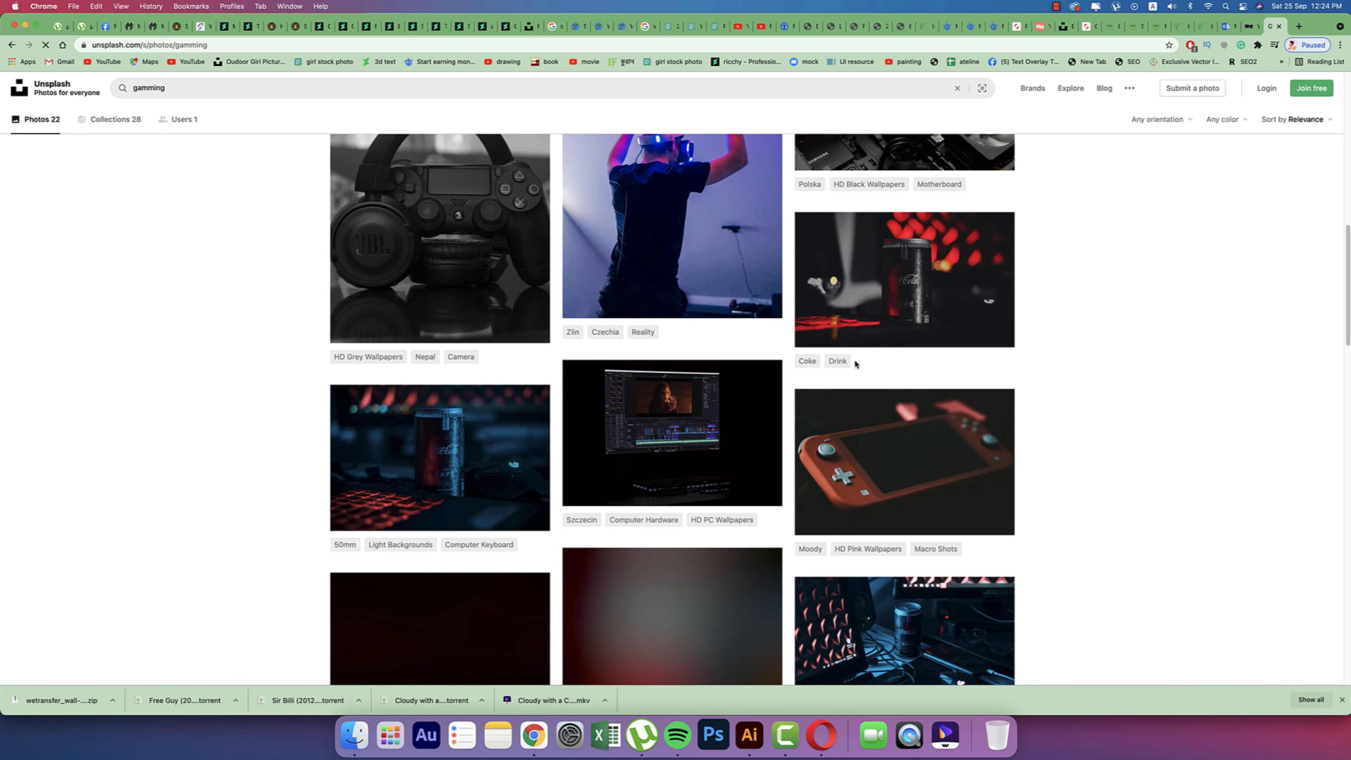
pyautogui.scroll(-8, 856, 365)
pyautogui.scroll(-6, 856, 364)
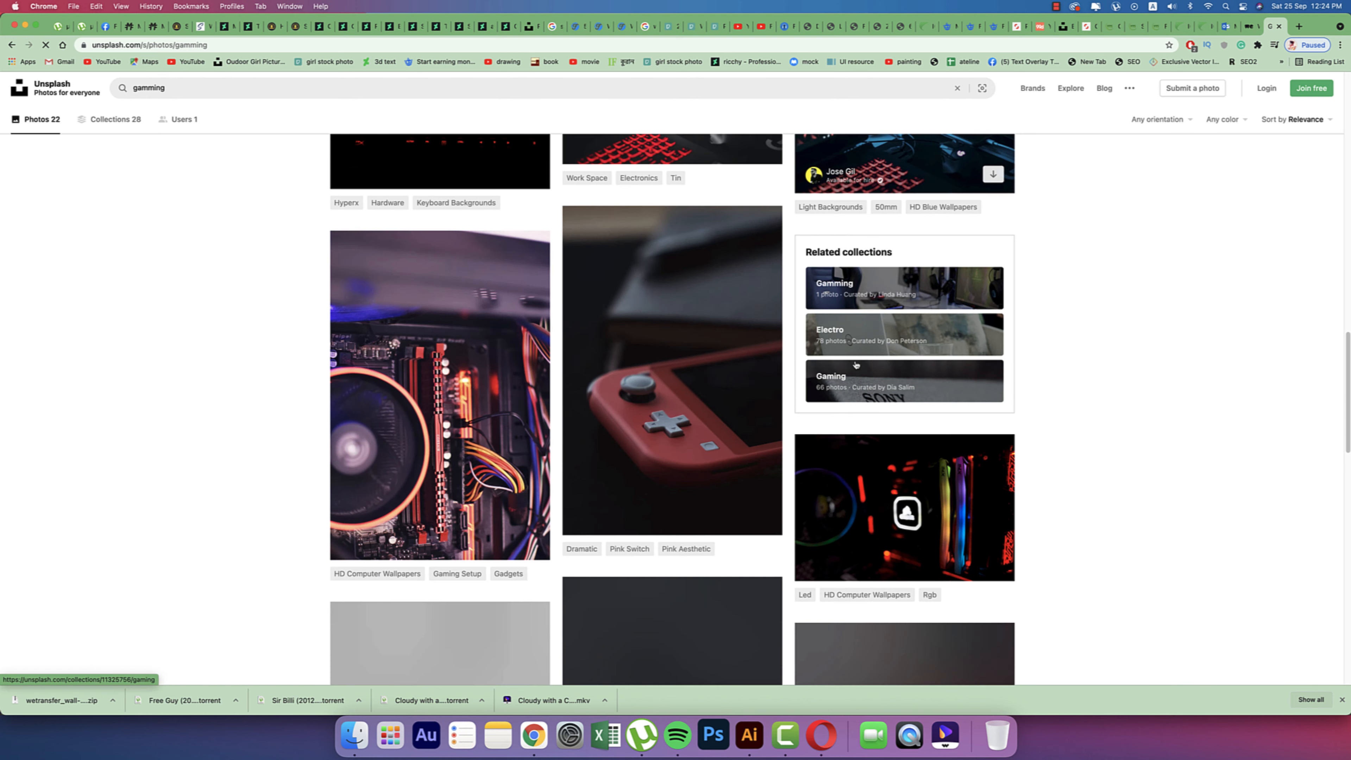
pyautogui.scroll(20, 856, 364)
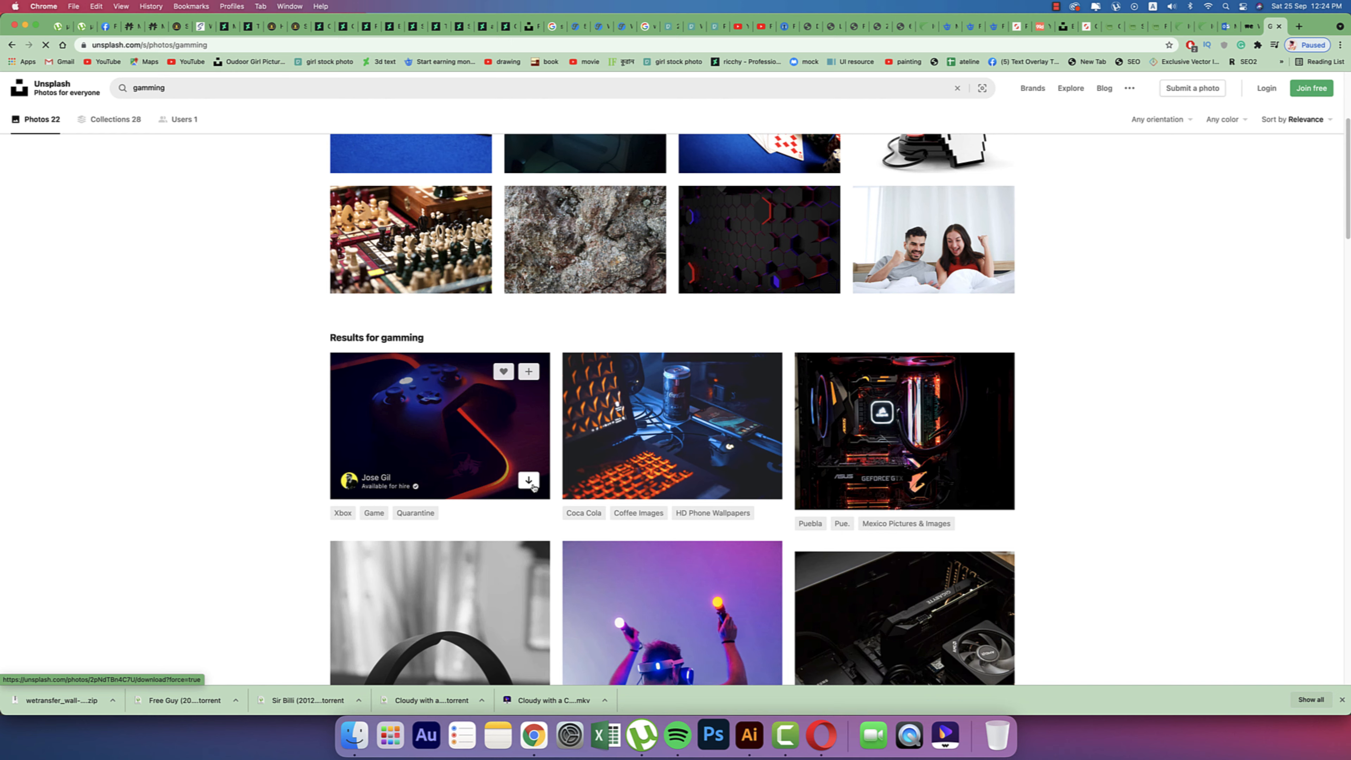
pyautogui.click(533, 487)
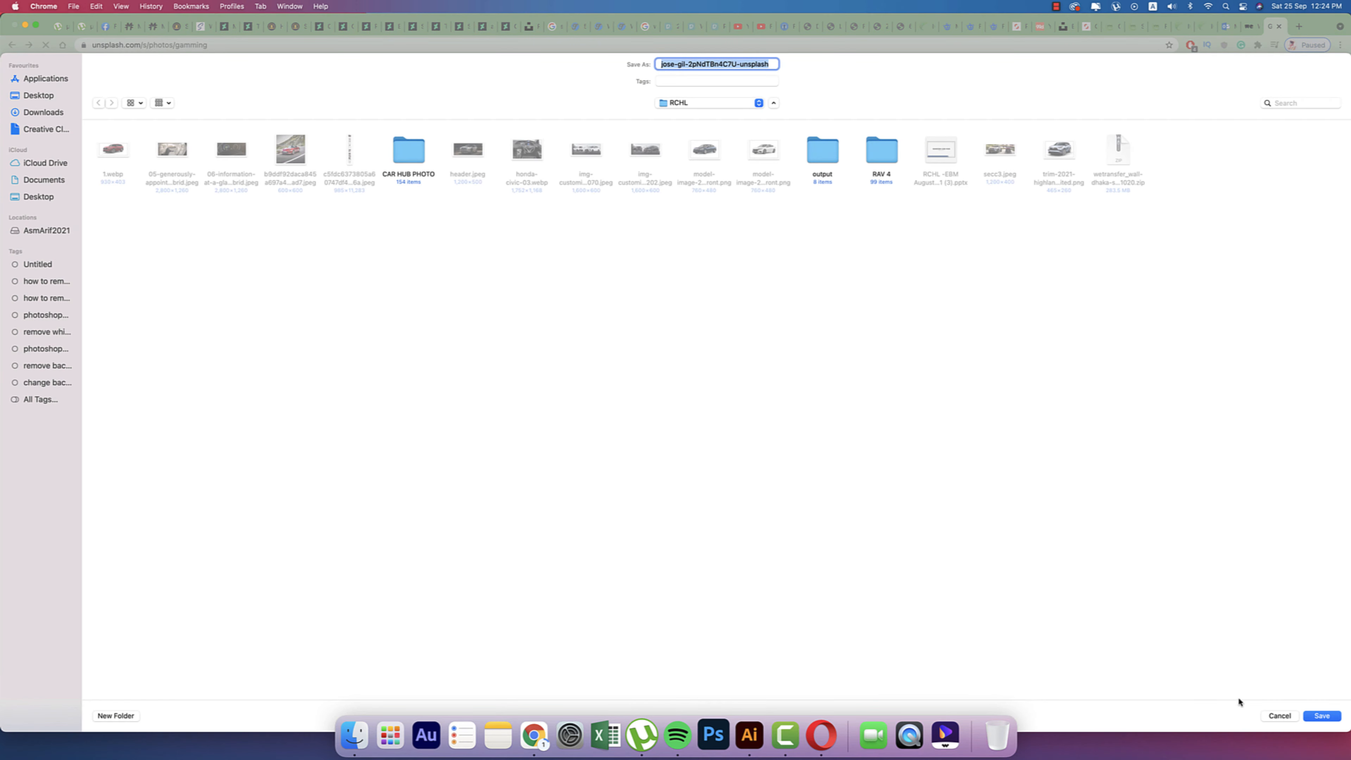
pyautogui.click(1340, 716)
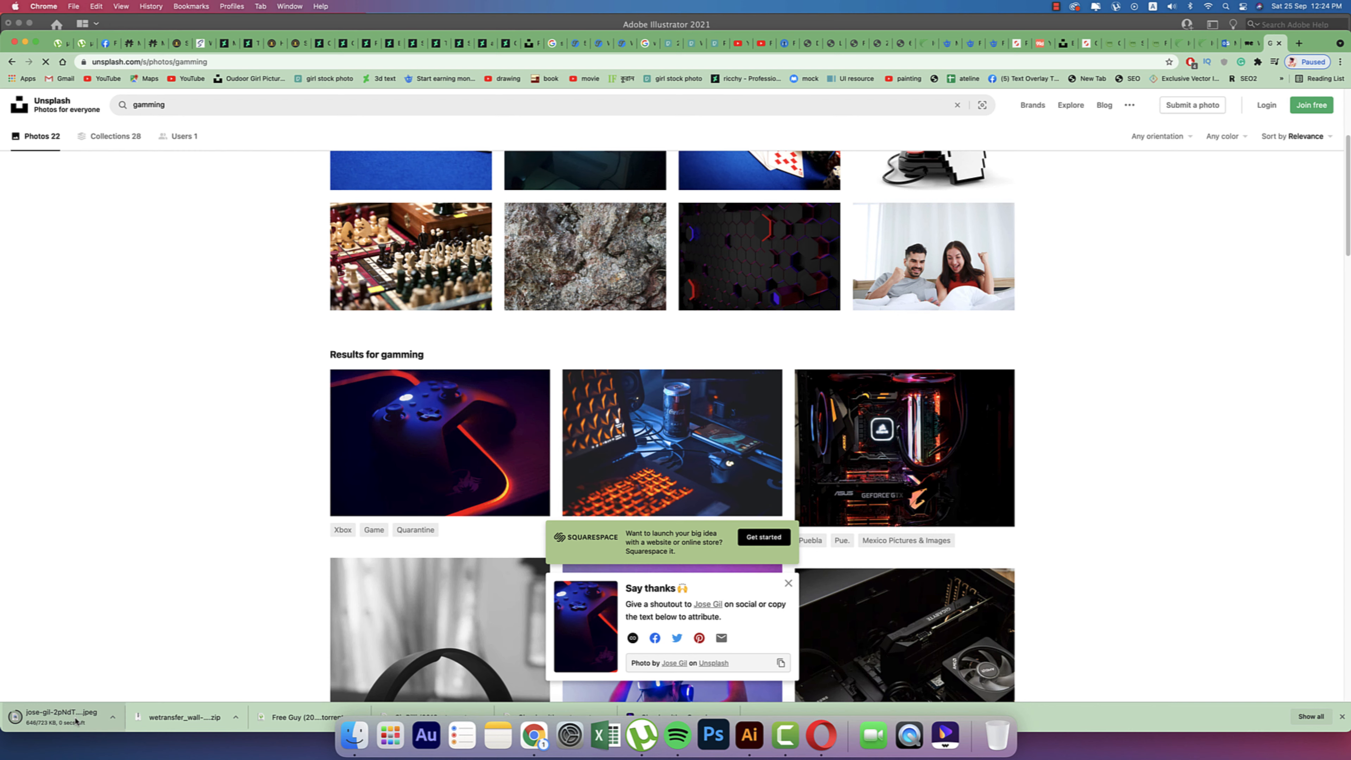
# Reveal the downloaded controller photo in Finder and place it in the game logo document in Illustrator
pyautogui.rightClick(76, 720)
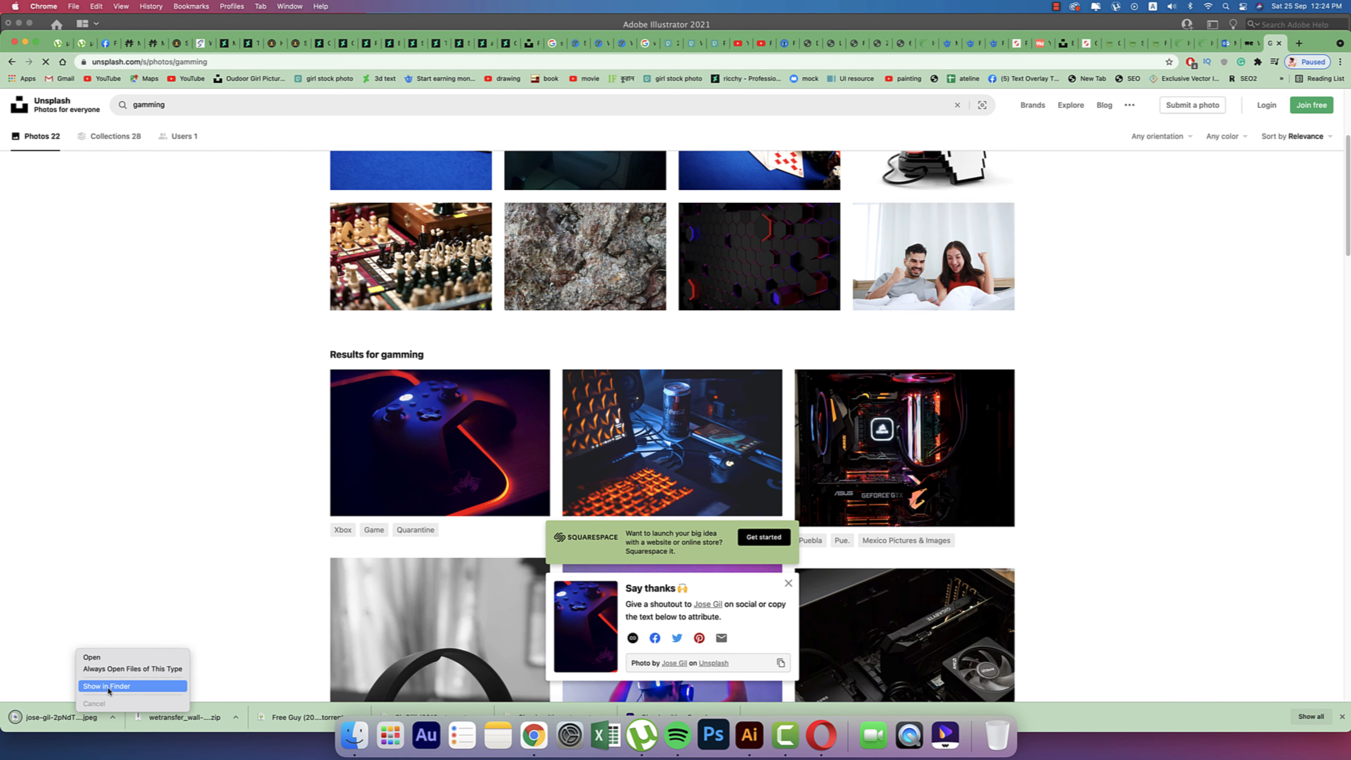
pyautogui.click(101, 690)
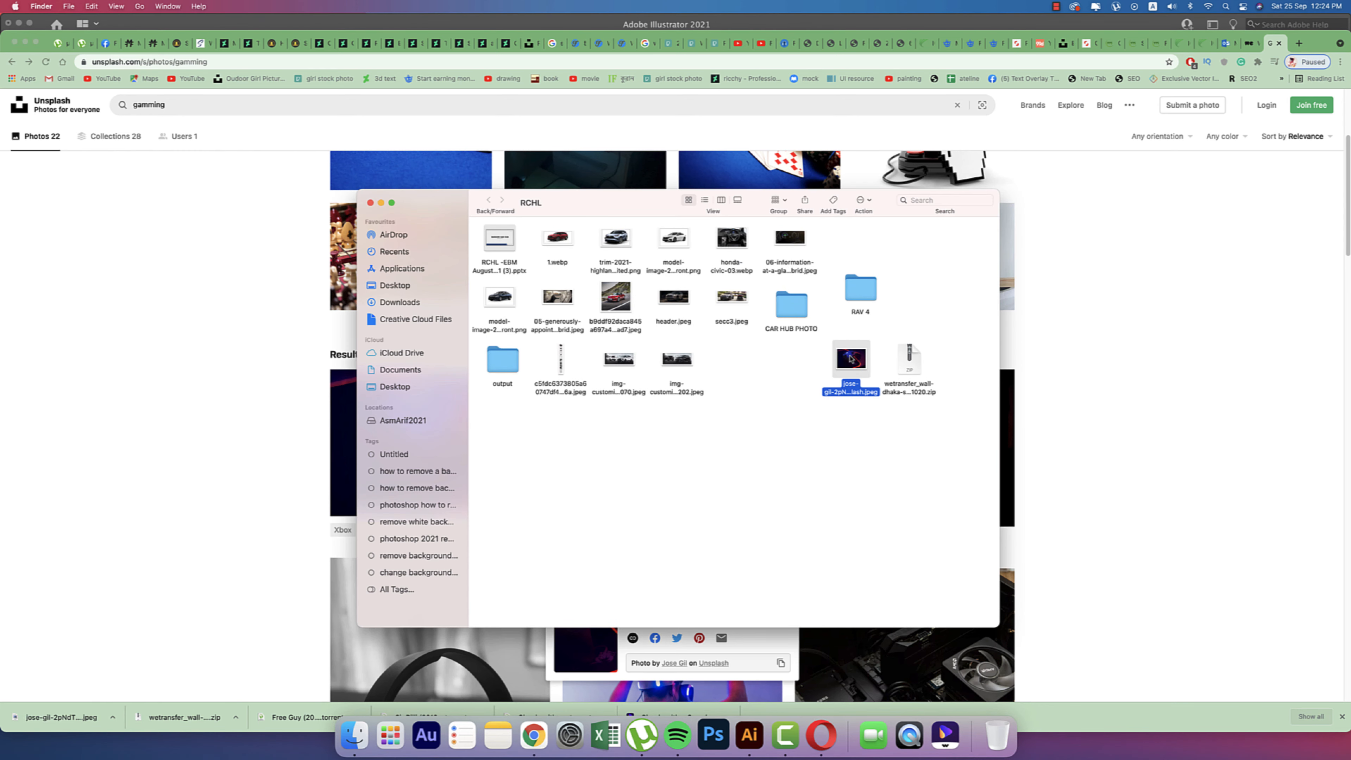
pyautogui.moveTo(850, 358); pyautogui.dragTo(341, 141)
pyautogui.press('super+minus')
pyautogui.press('super+minus')
pyautogui.press('super+minus')
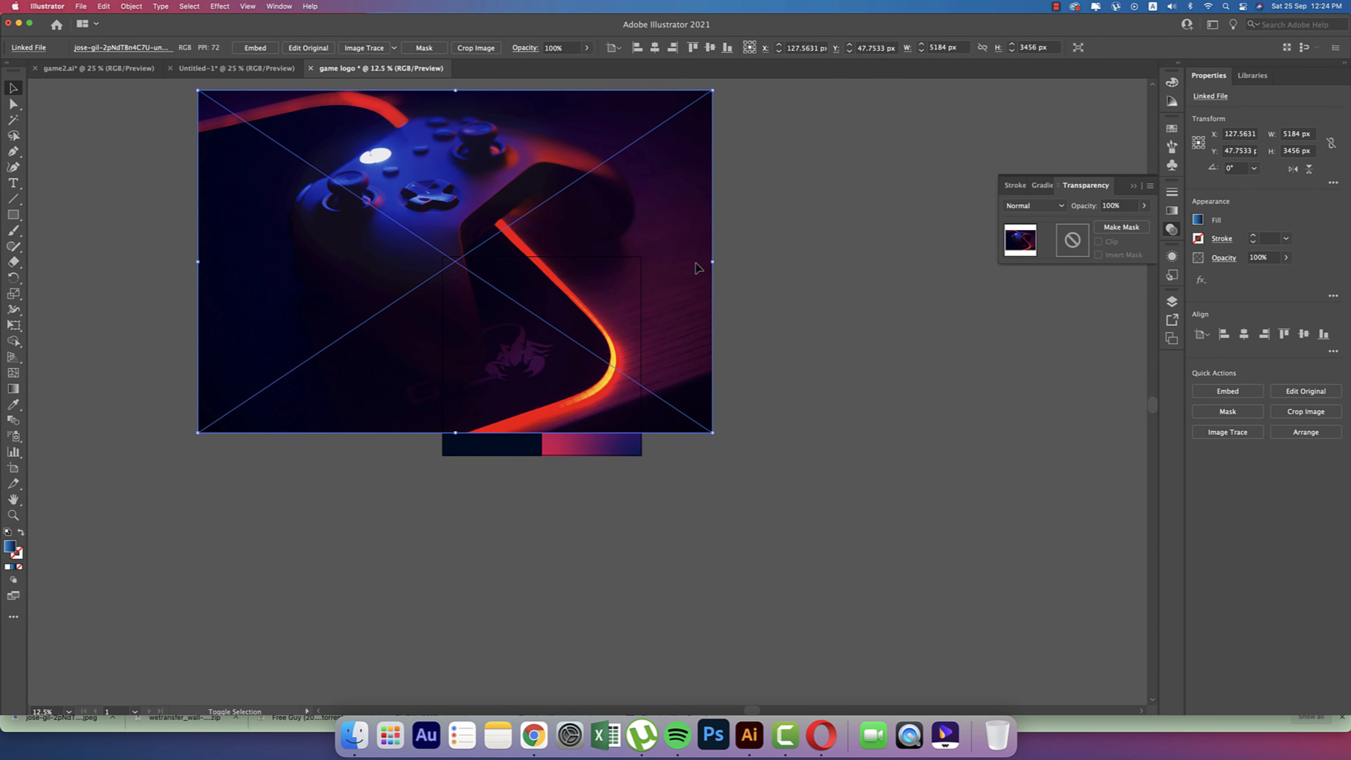
# Scale the controller photo to about 2089 by 1393 px, align it with the artboard's upper-left corner and send it to the back
pyautogui.moveTo(712, 263); pyautogui.dragTo(381, 218)
pyautogui.moveTo(376, 272); pyautogui.dragTo(620, 333)
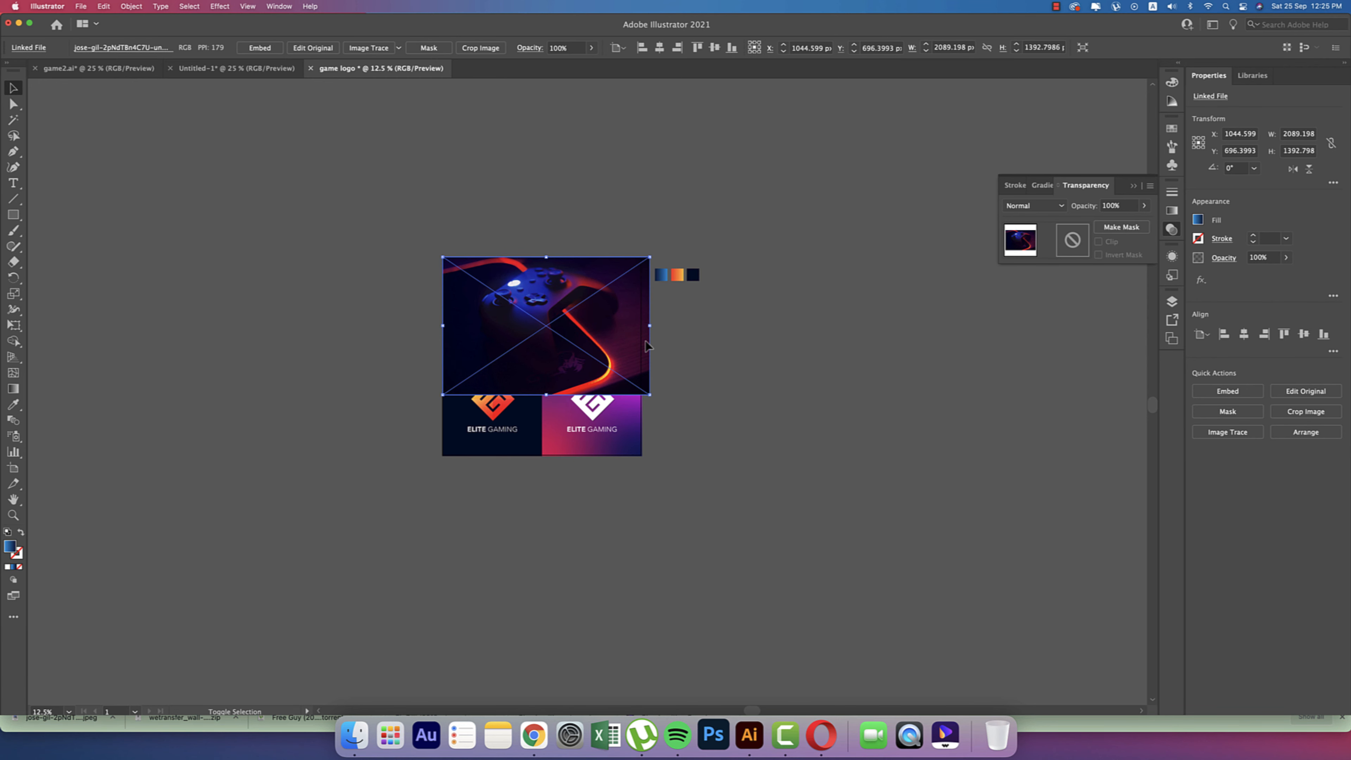
pyautogui.press('super+shift+bracketleft')
pyautogui.press('super+shift+bracketleft')
pyautogui.scroll(5, 645, 345)
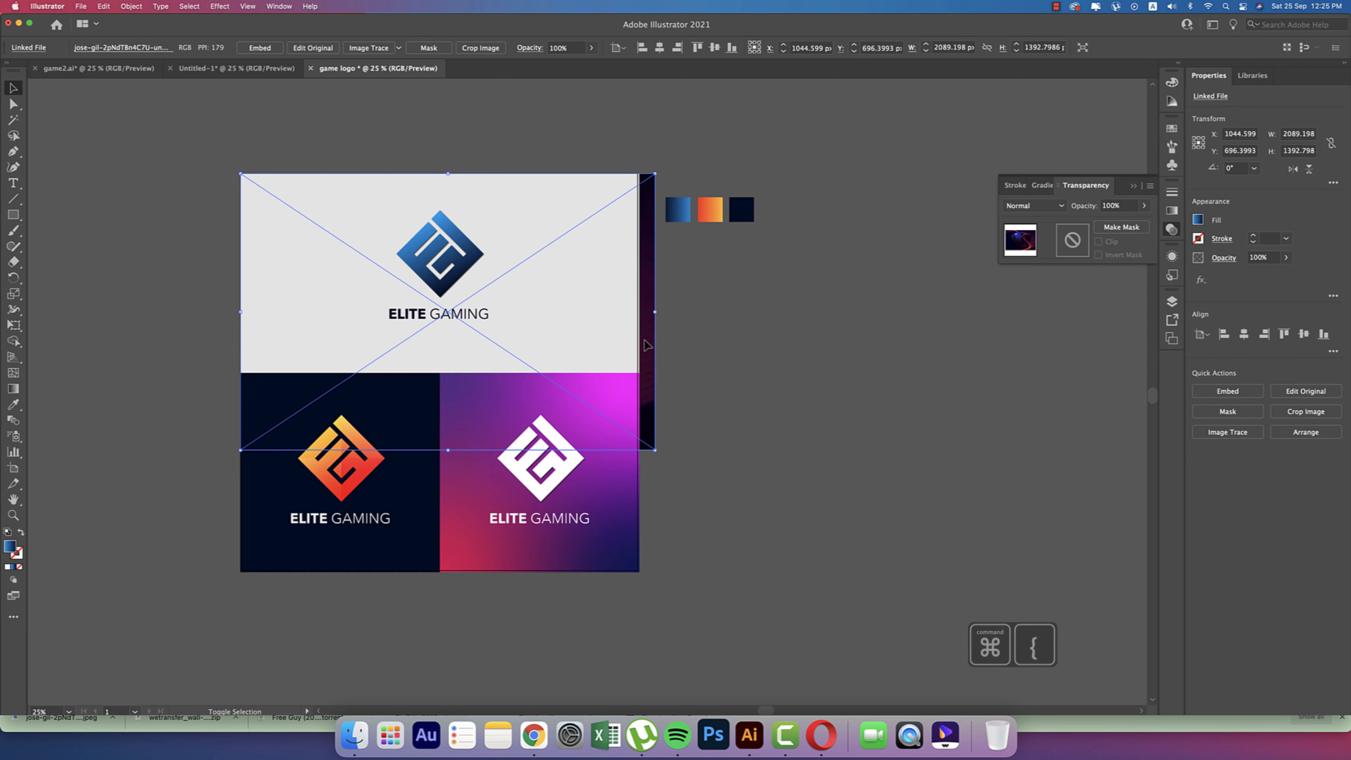
# Duplicate the light grey background rectangle exactly in front of the original
pyautogui.press('a')
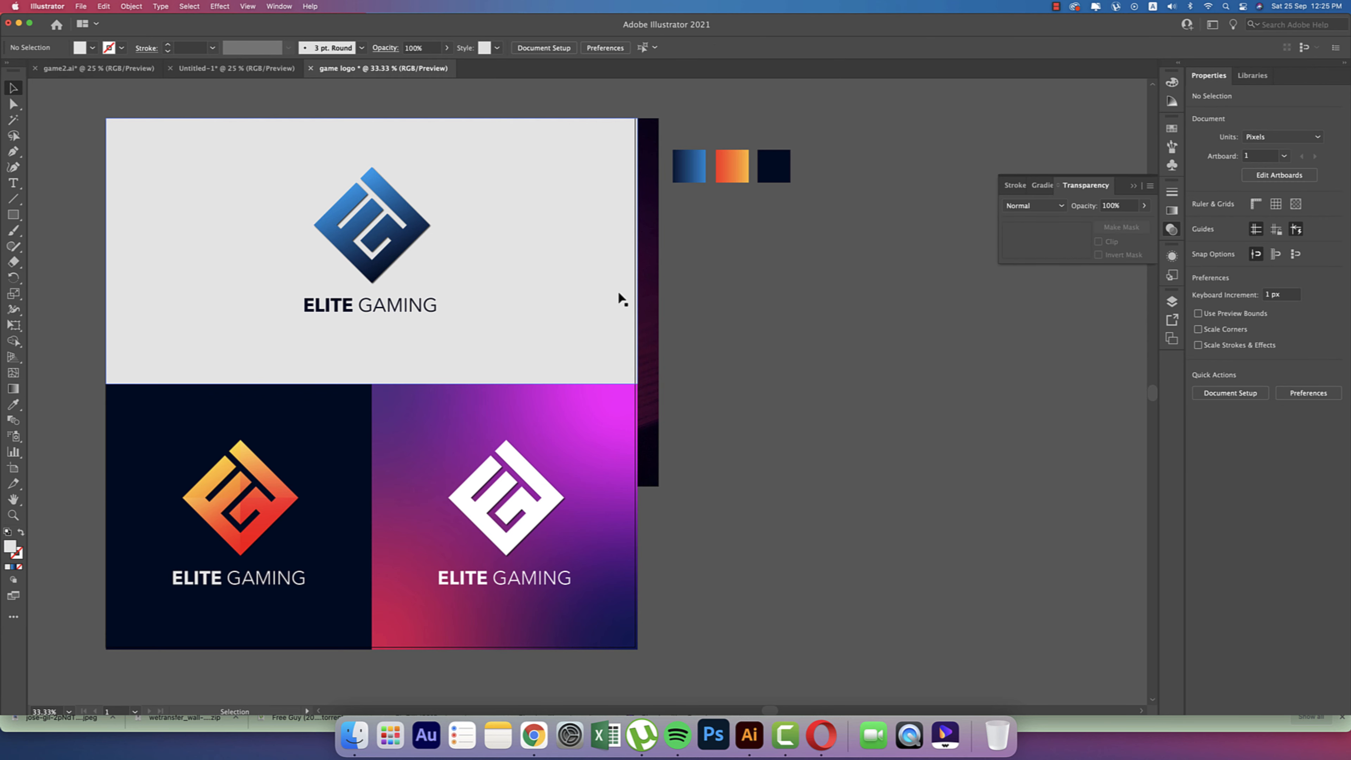
pyautogui.click(614, 288)
pyautogui.moveTo(618, 296); pyautogui.dragTo(953, 310)
pyautogui.press('super+z')
pyautogui.press('super+f')
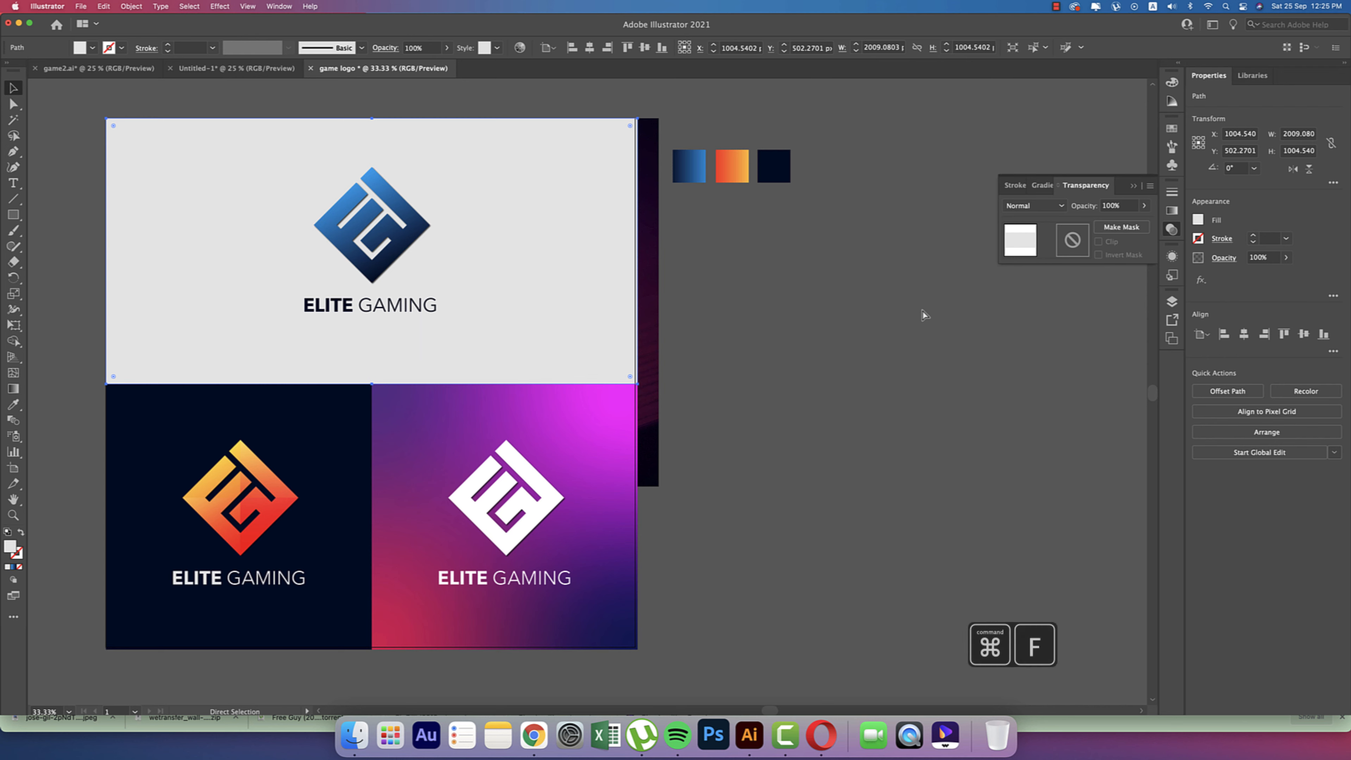
# Clip the controller photo to the duplicated light grey rectangle with a clipping mask
pyautogui.press('v')
pyautogui.keyDown('shift'); pyautogui.click(650, 272); pyautogui.keyUp('shift')
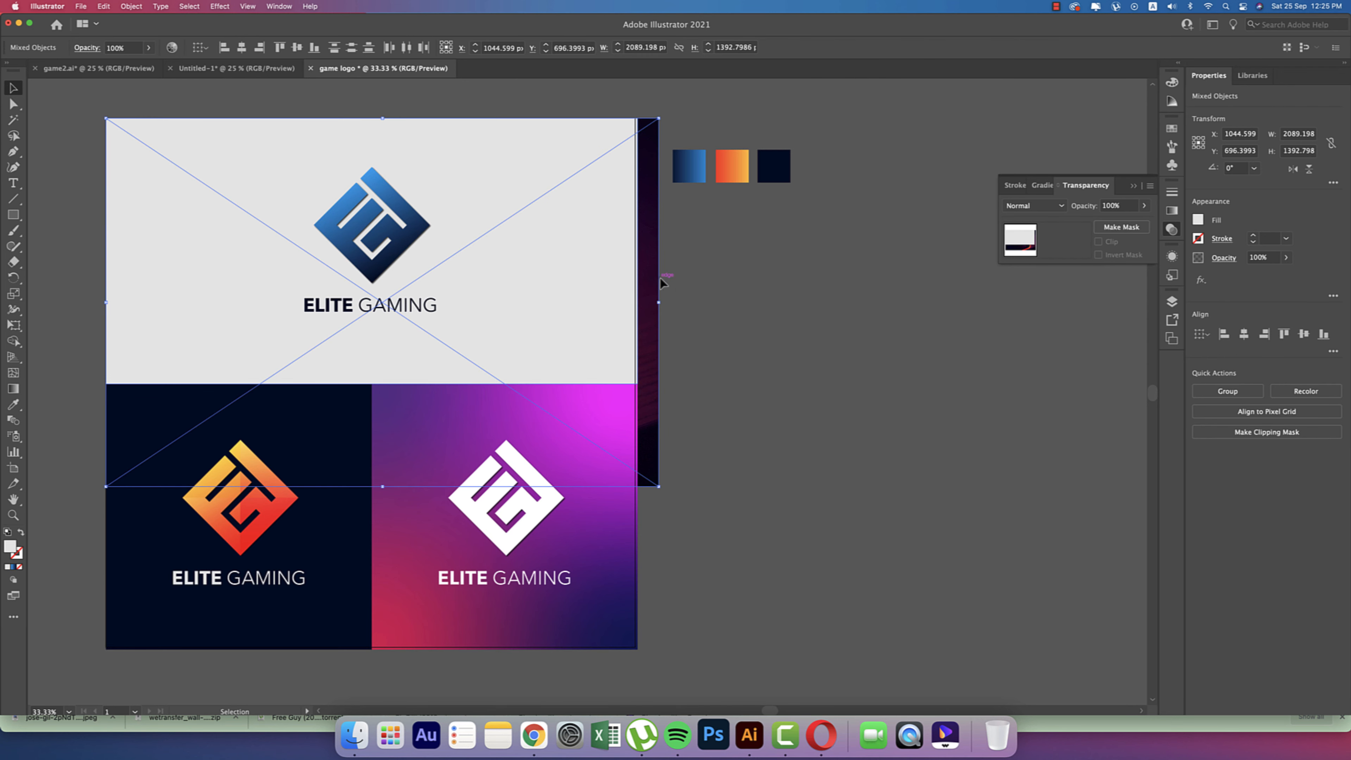
pyautogui.rightClick(568, 258)
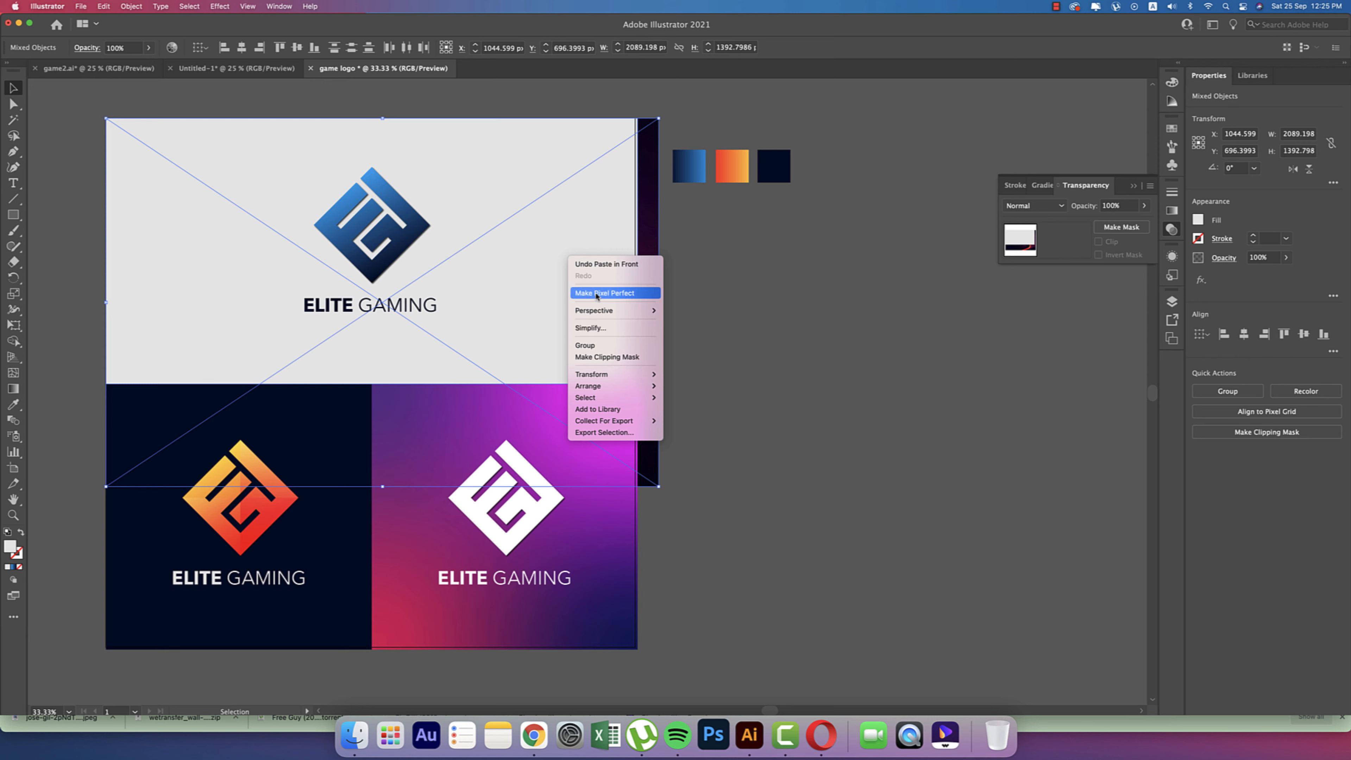
pyautogui.click(612, 358)
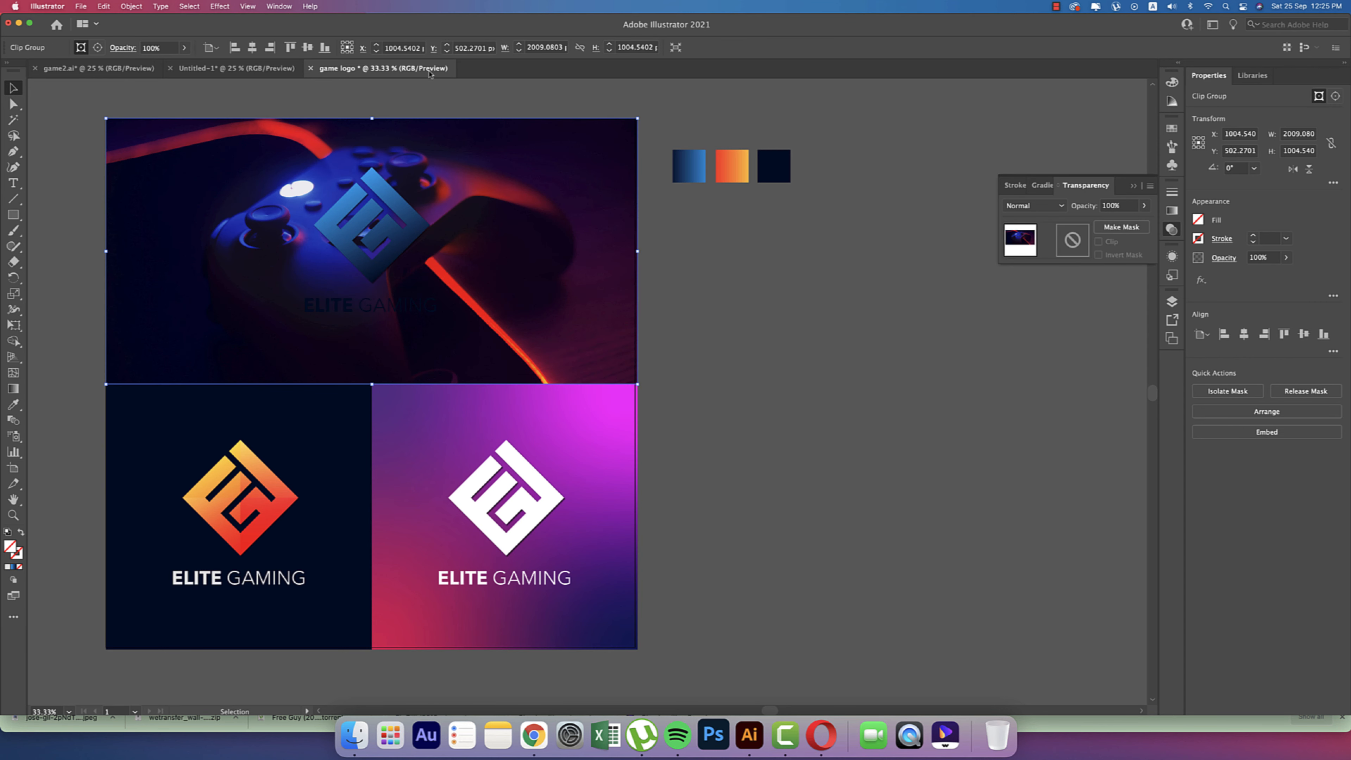
# Set the opacity of the clipped controller photo to 15%
pyautogui.click(185, 48)
pyautogui.click(138, 66)
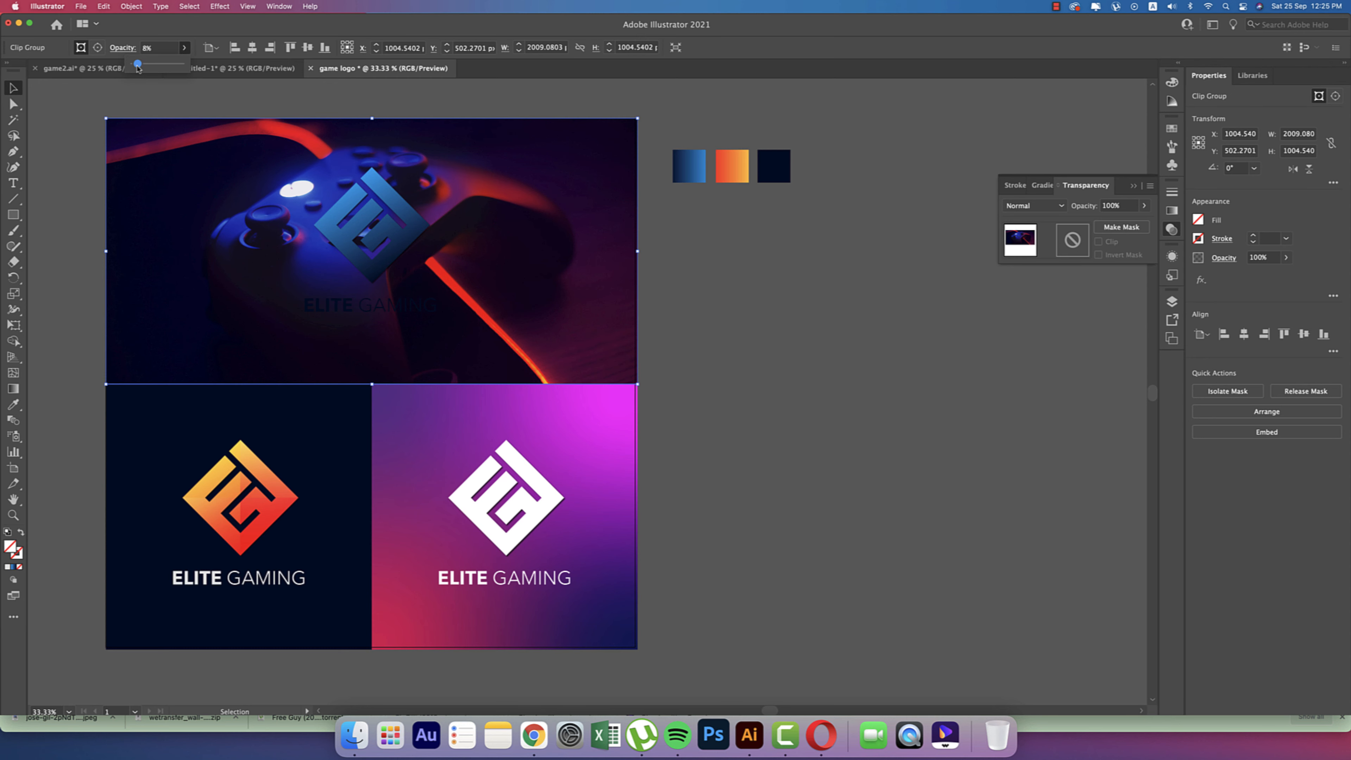
pyautogui.moveTo(137, 67); pyautogui.dragTo(141, 65)
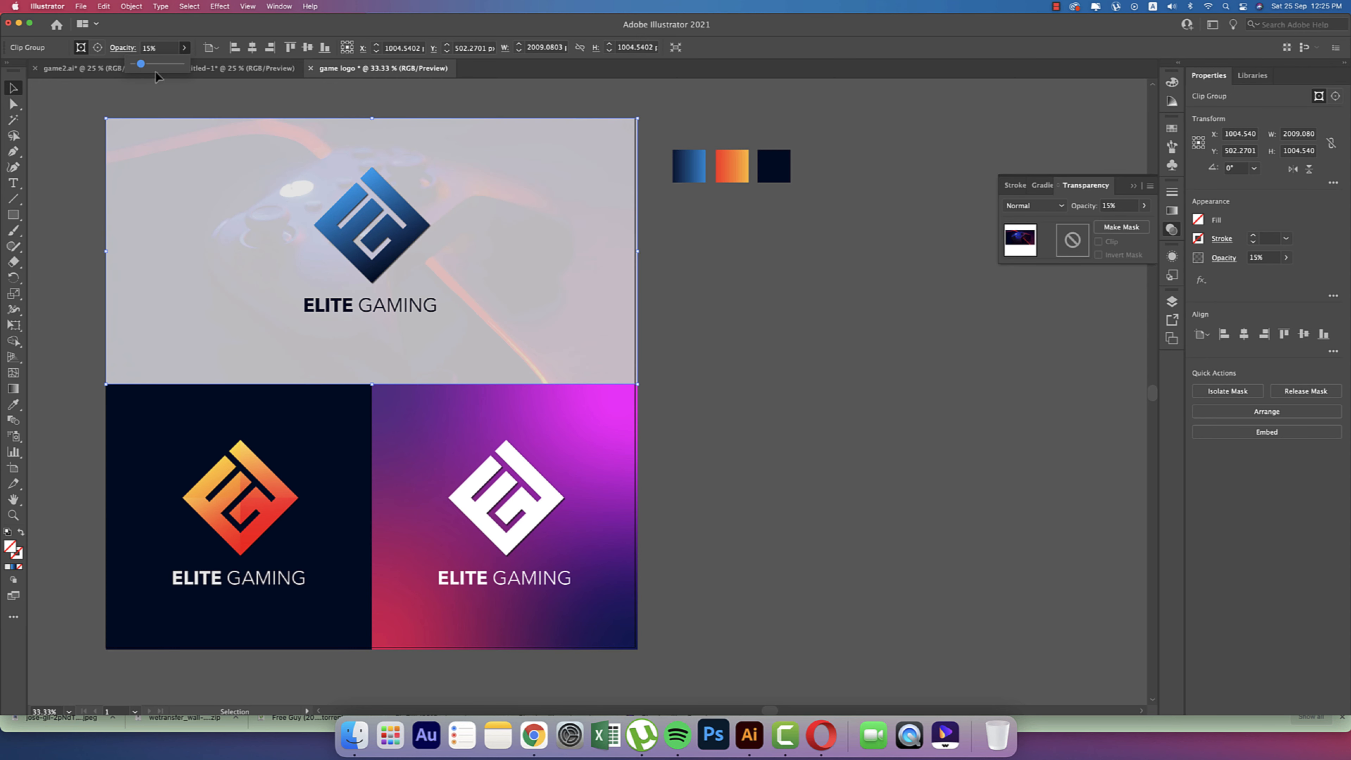
# Send the clipped photo backward and delete the light grey rectangle that covers it
pyautogui.press('super+bracketleft')
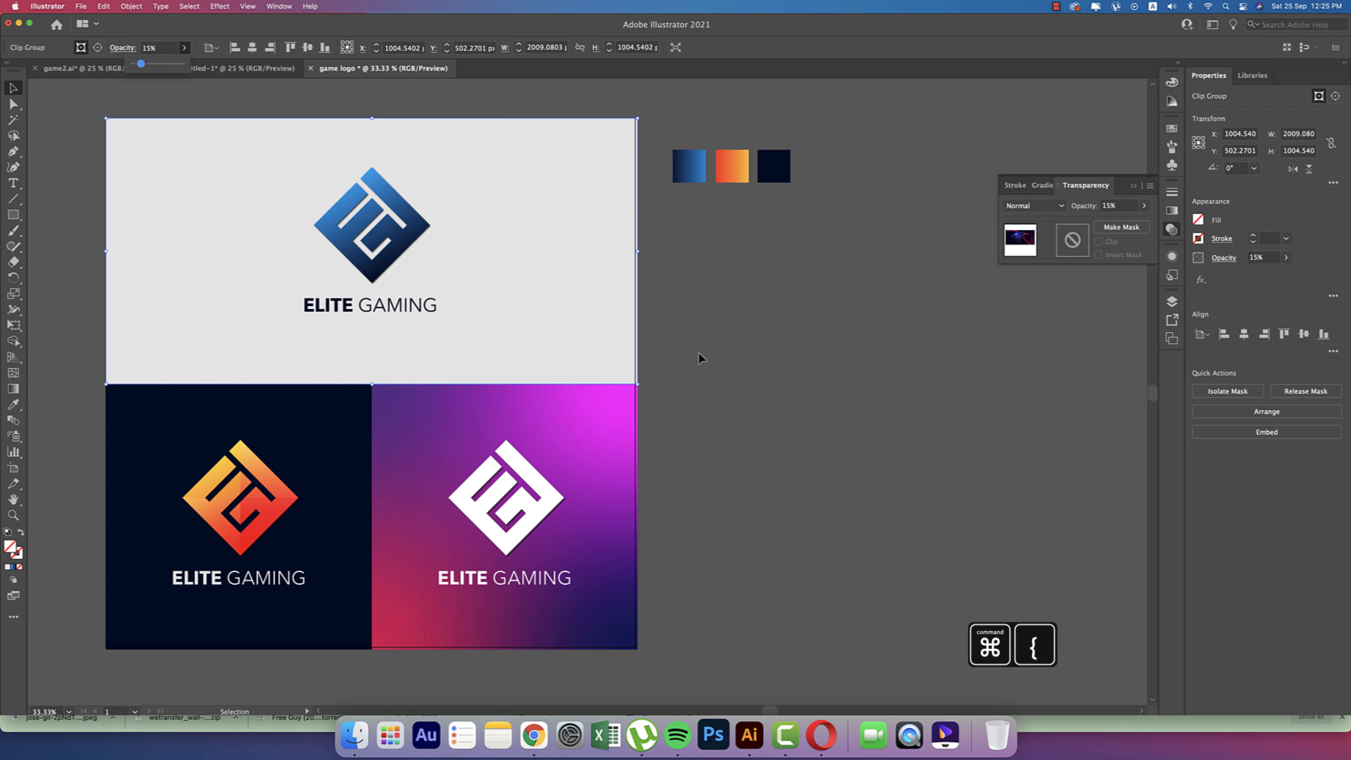
pyautogui.click(597, 265)
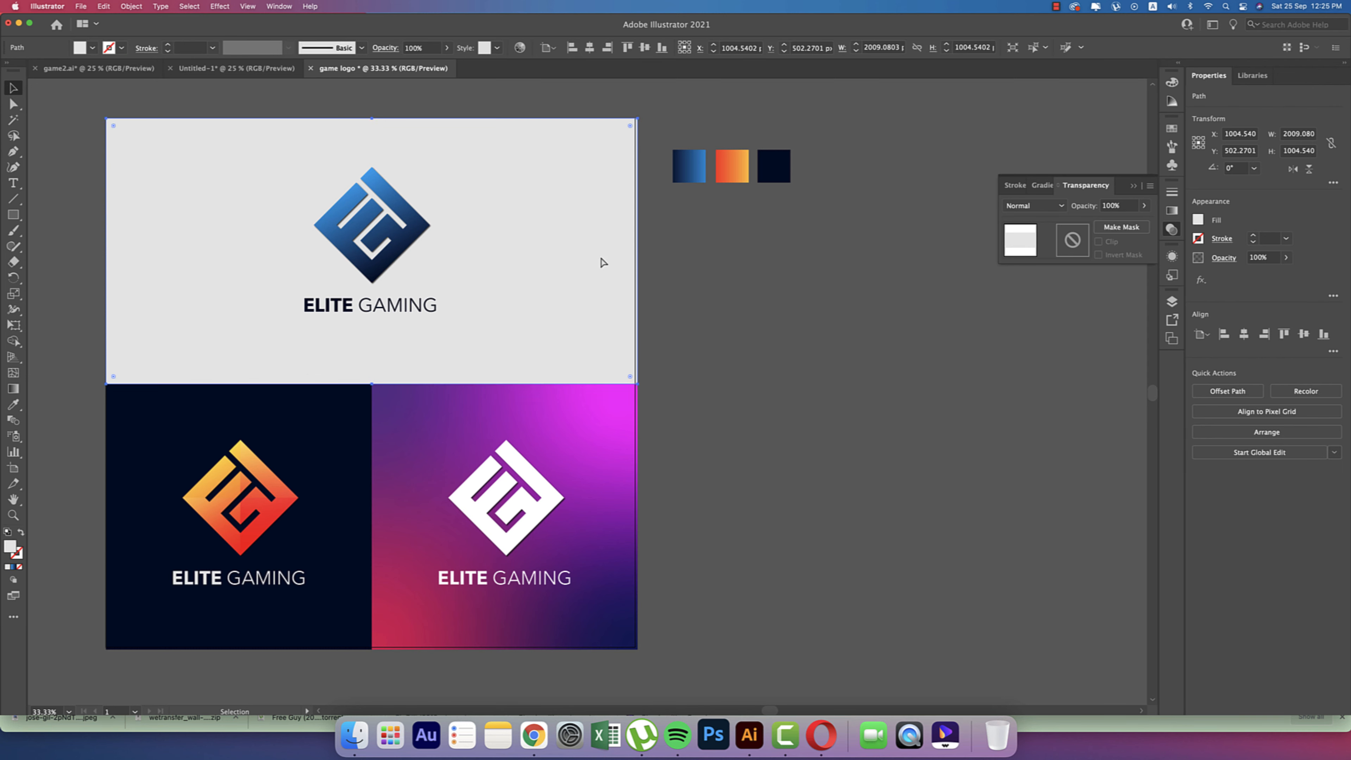
pyautogui.press('Delete')
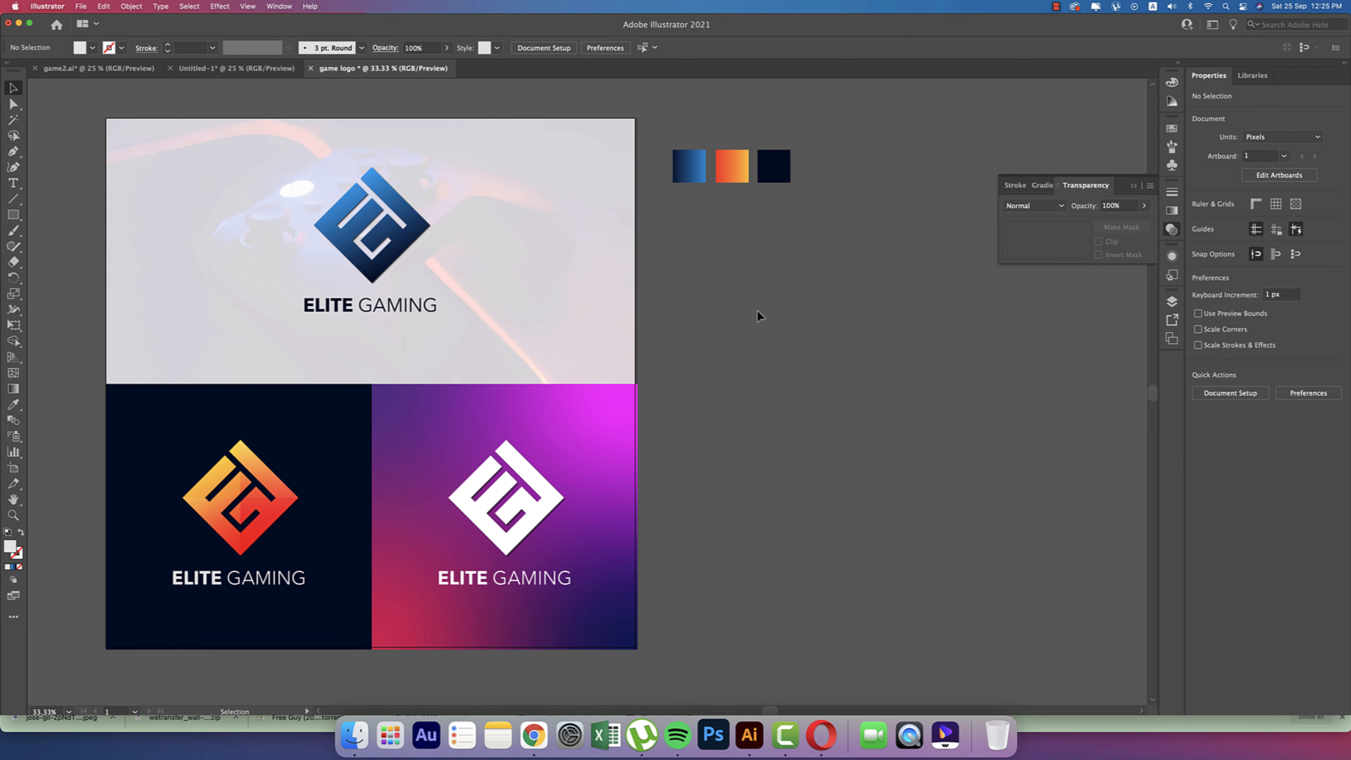
# Examine the whole three-part logo layout with the faded controller photo, and put away the transparency settings
pyautogui.click(527, 261)
pyautogui.moveTo(763, 359); pyautogui.dragTo(959, 399)
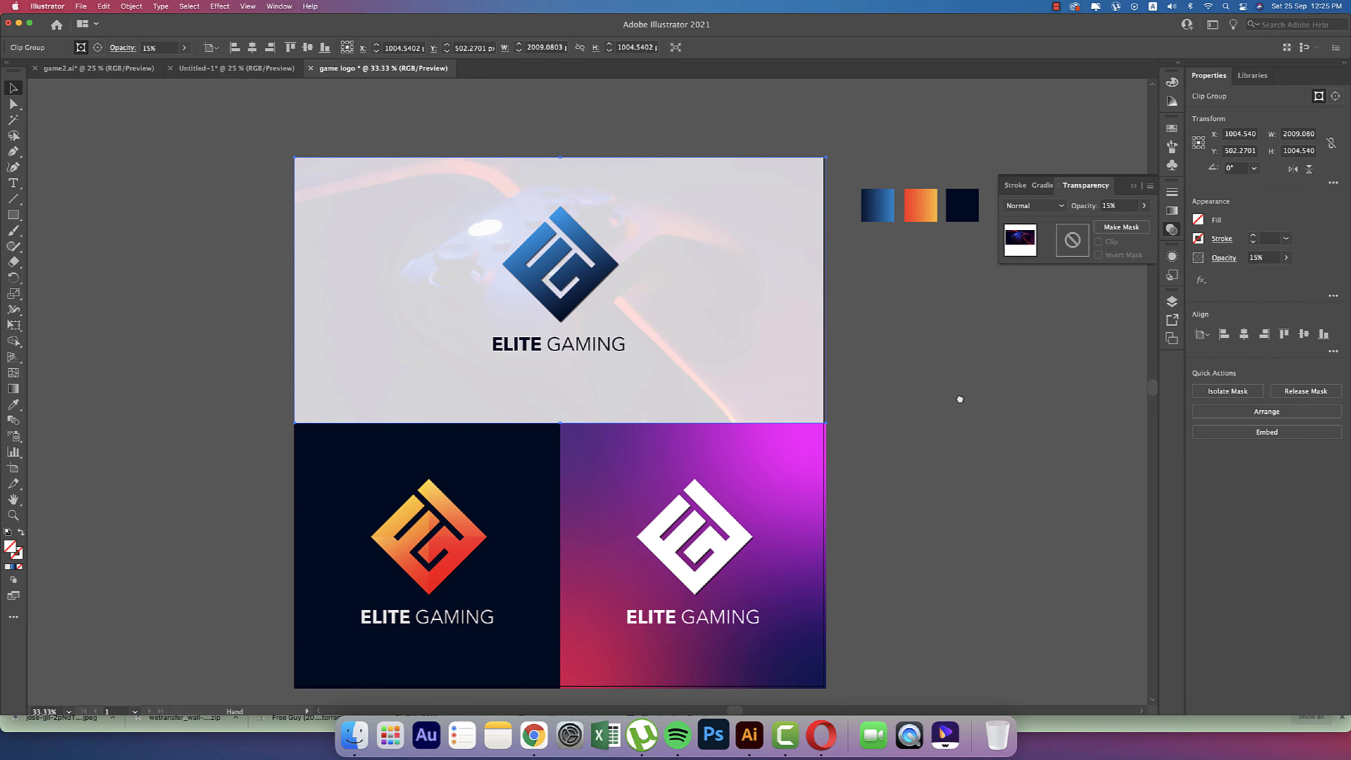
pyautogui.press('super+minus')
pyautogui.press('super+minus')
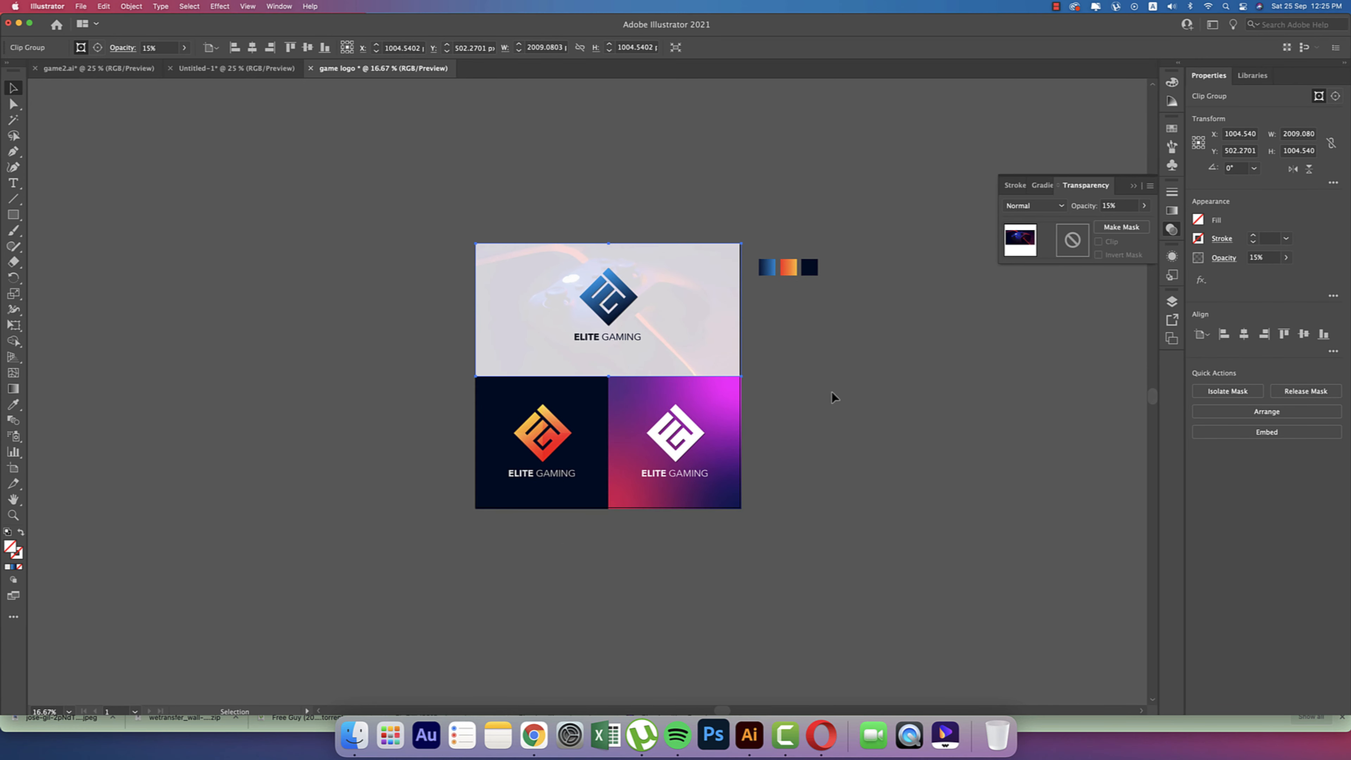
pyautogui.keyDown('alt'); pyautogui.scroll(1, 831, 392); pyautogui.keyUp('alt')
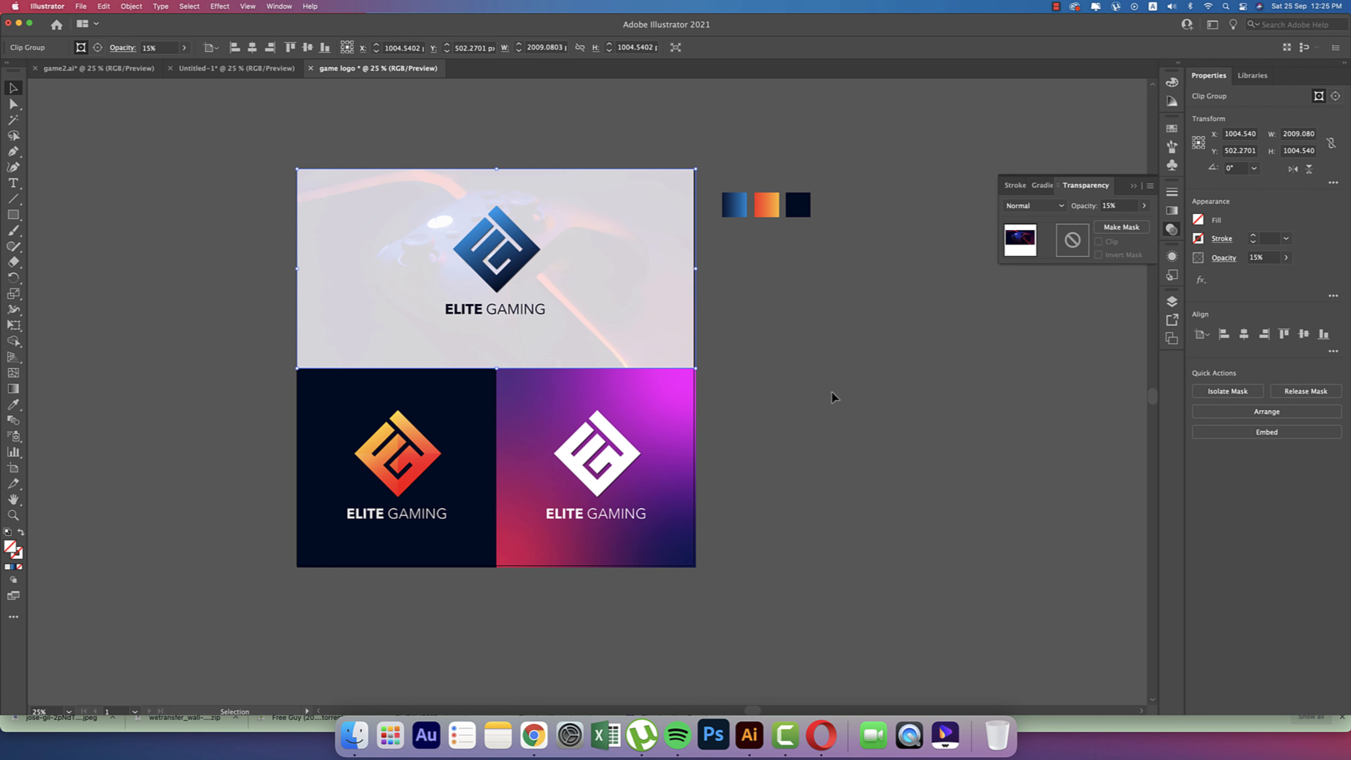
pyautogui.click(1133, 185)
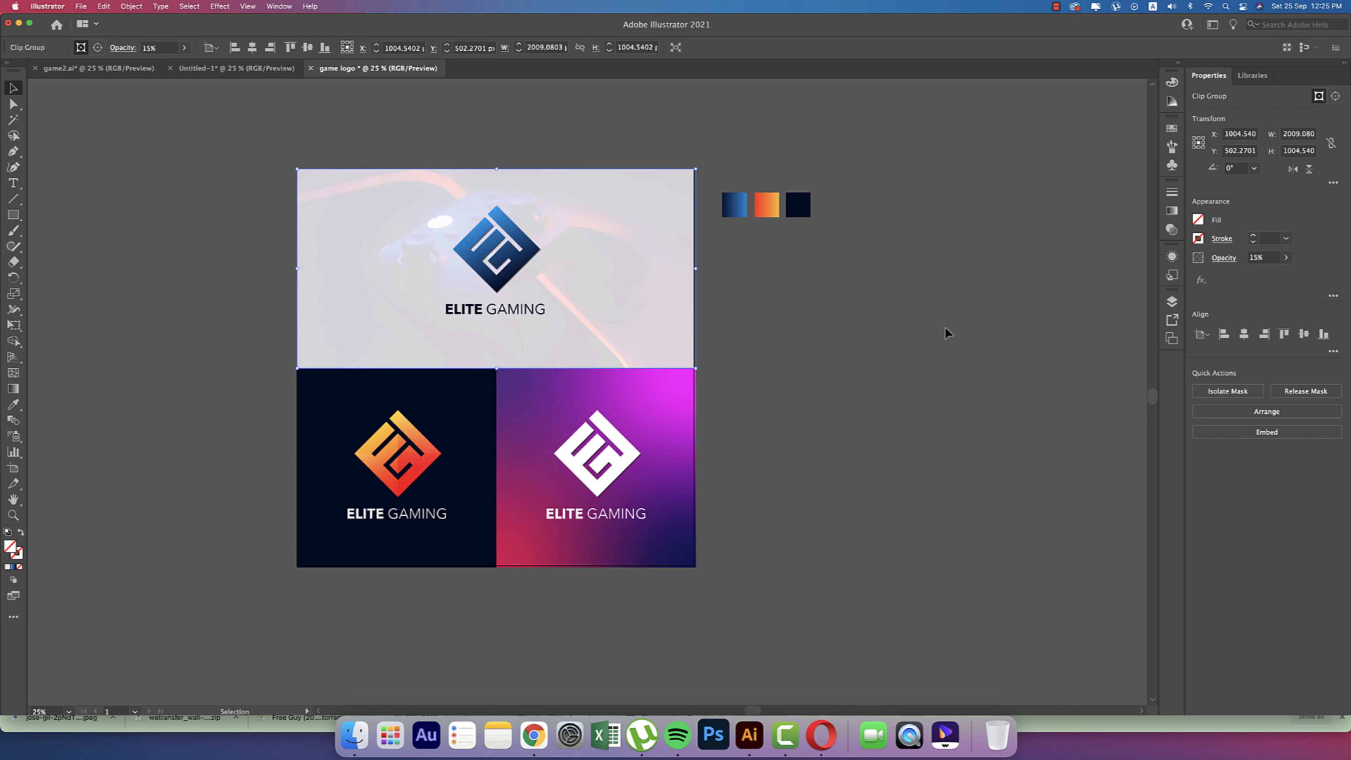
pyautogui.click(946, 333)
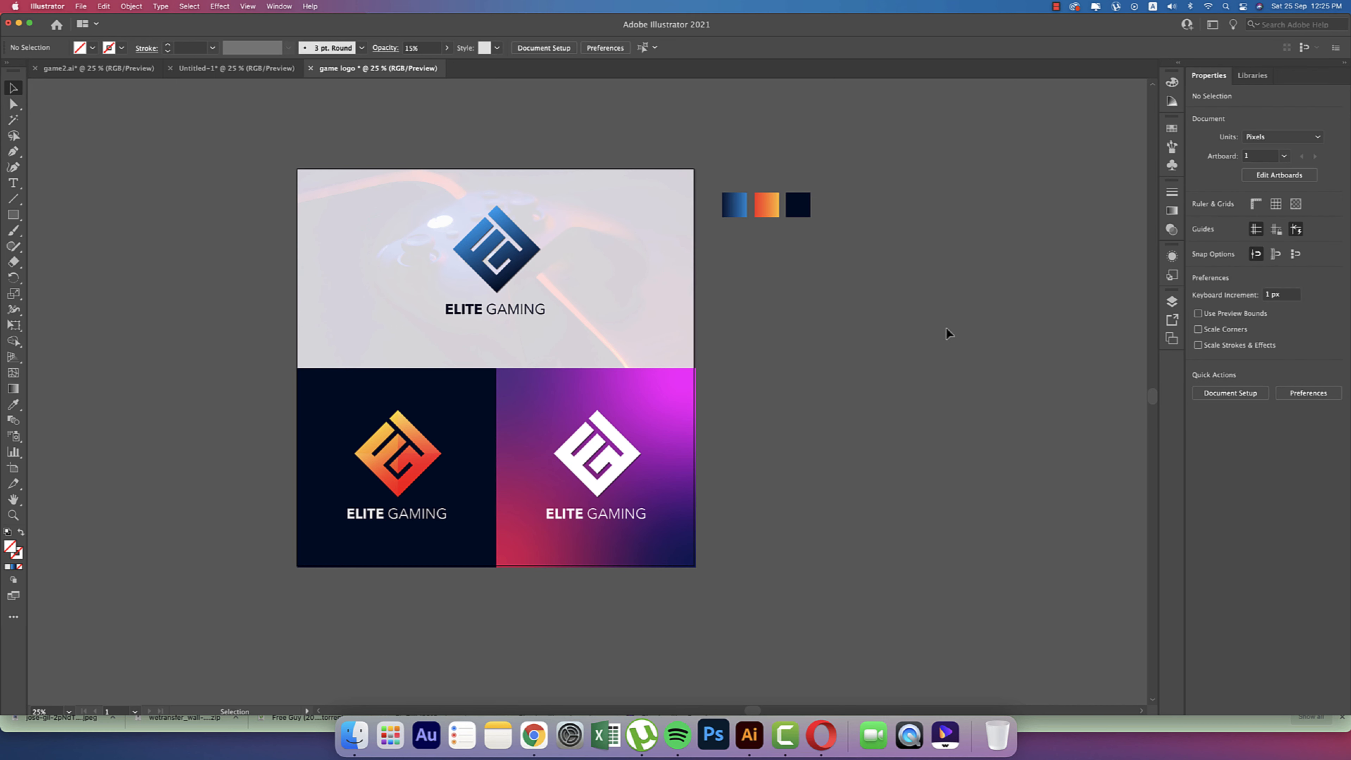